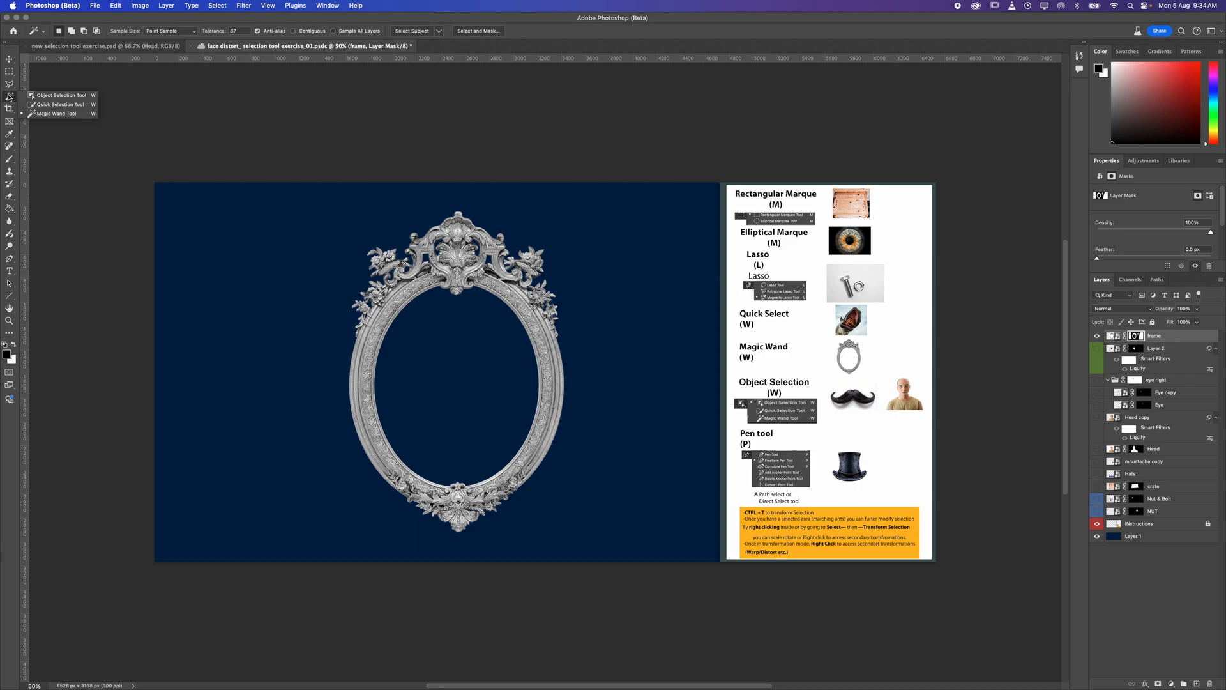
Hide the frame layer, make Layer 2 visible and selected, and activate the Quick Selection Tool
left_click(1097, 336)
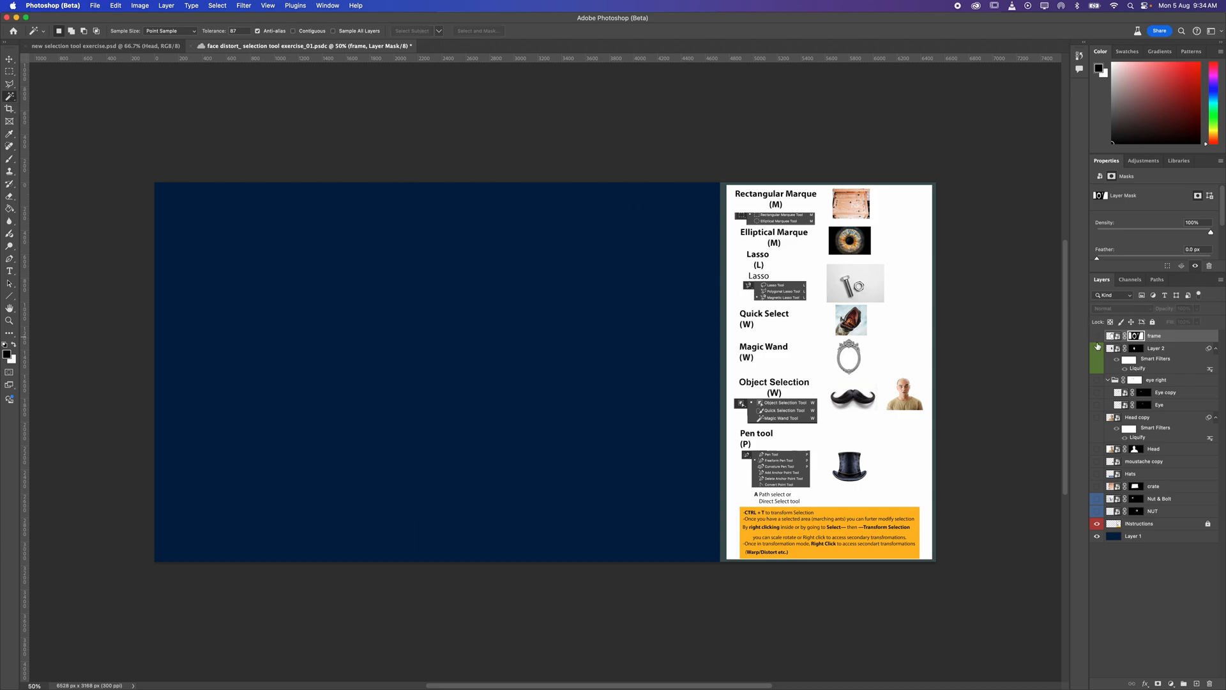
left_click(1097, 348)
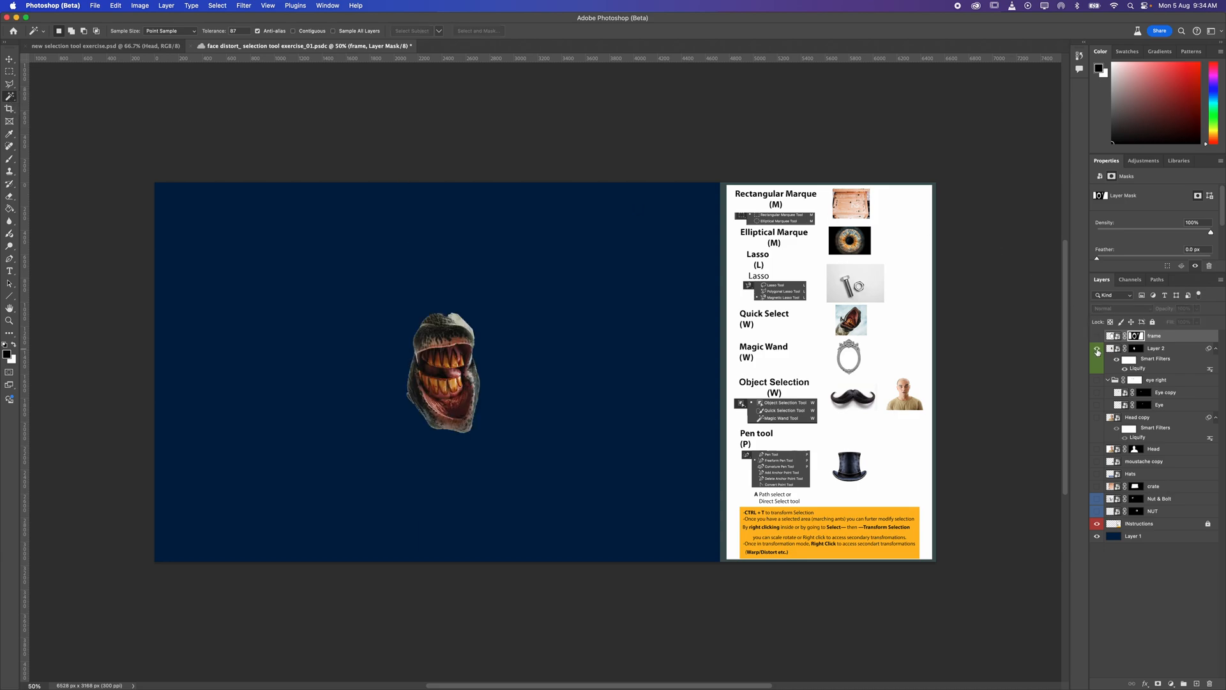
left_click(1164, 349)
right_click(10, 96)
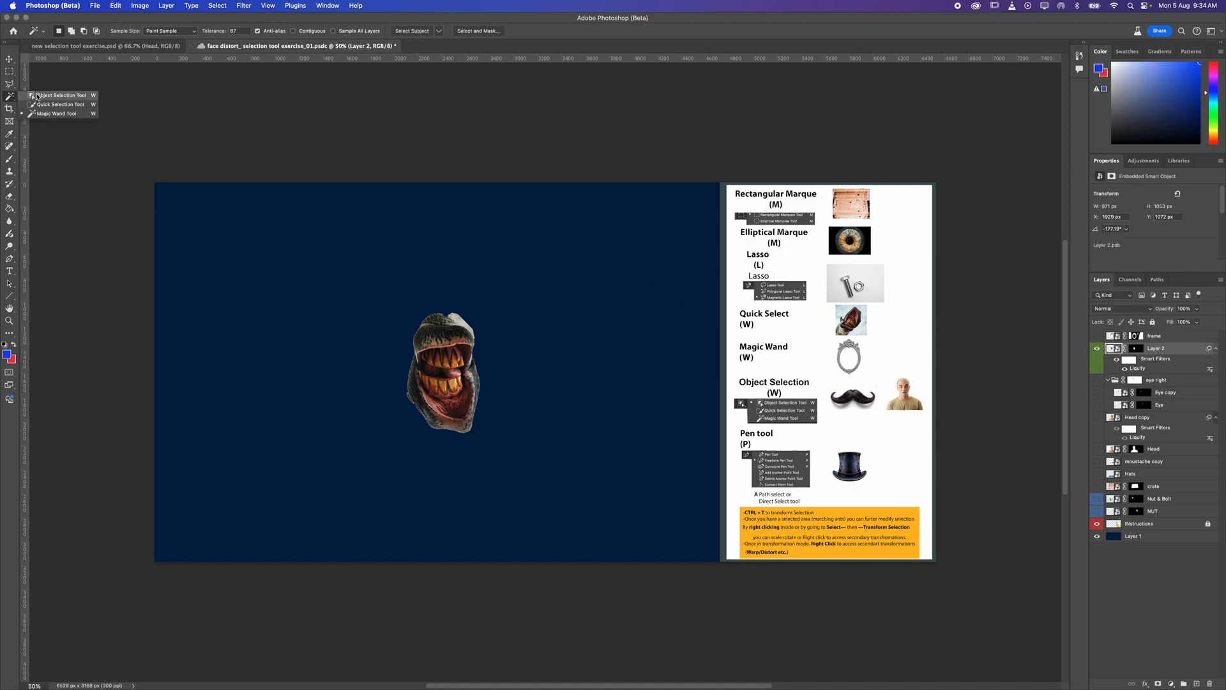
left_click(60, 105)
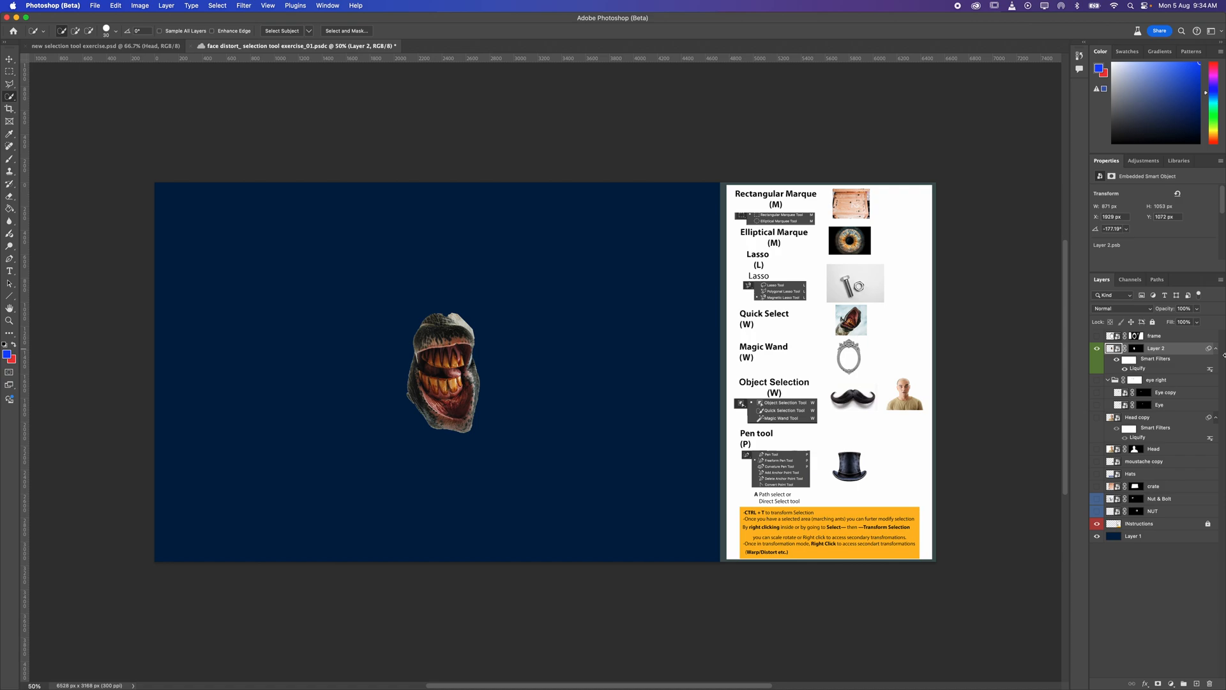
Hide Layer 2 and show the Head copy layer in its place, with the Object Selection Tool active
left_click(1096, 350)
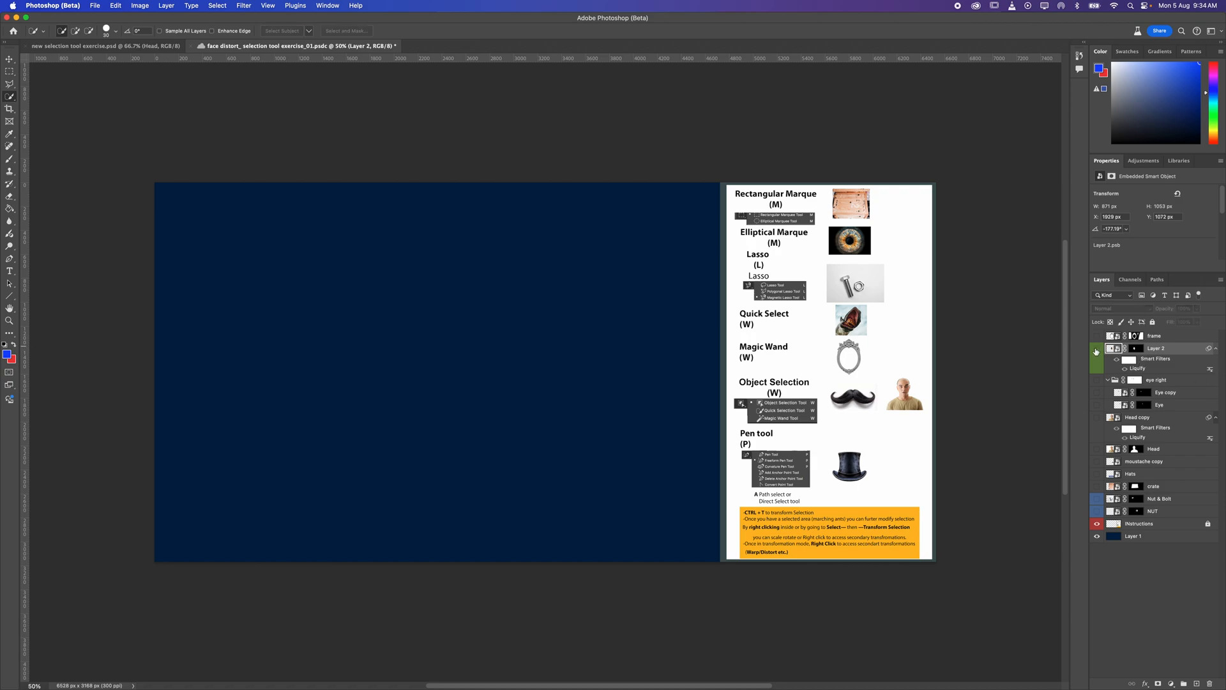
left_click(1108, 420)
left_click(1096, 418)
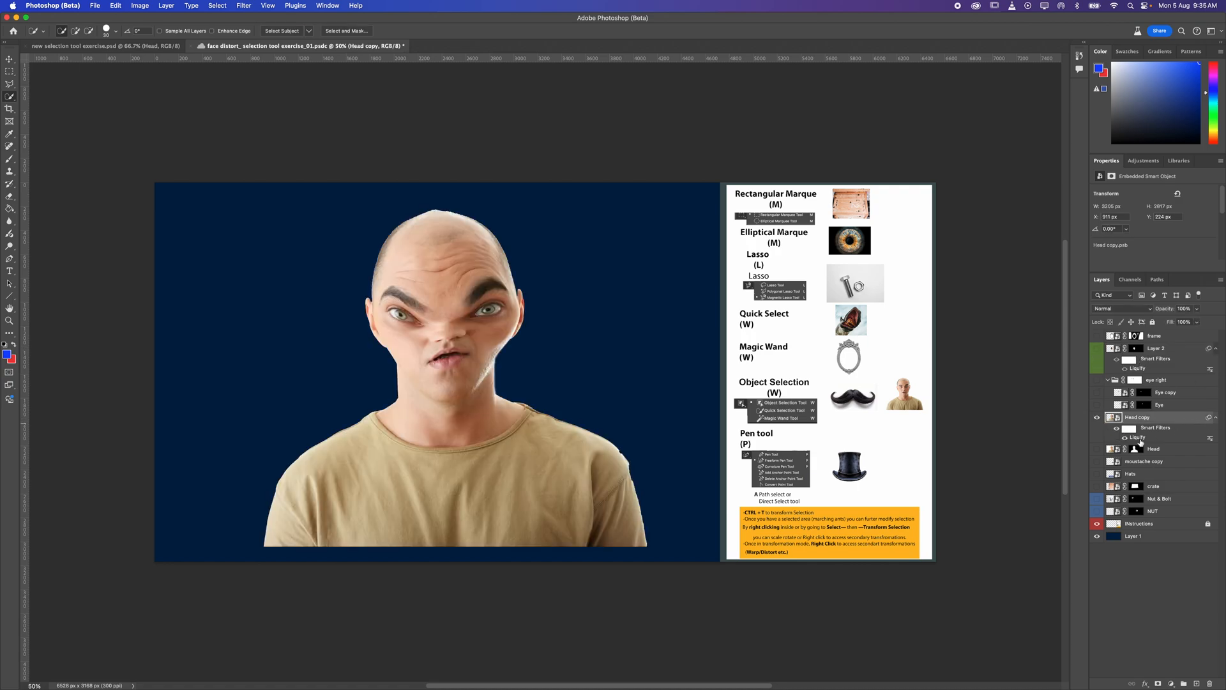
left_click(9, 96)
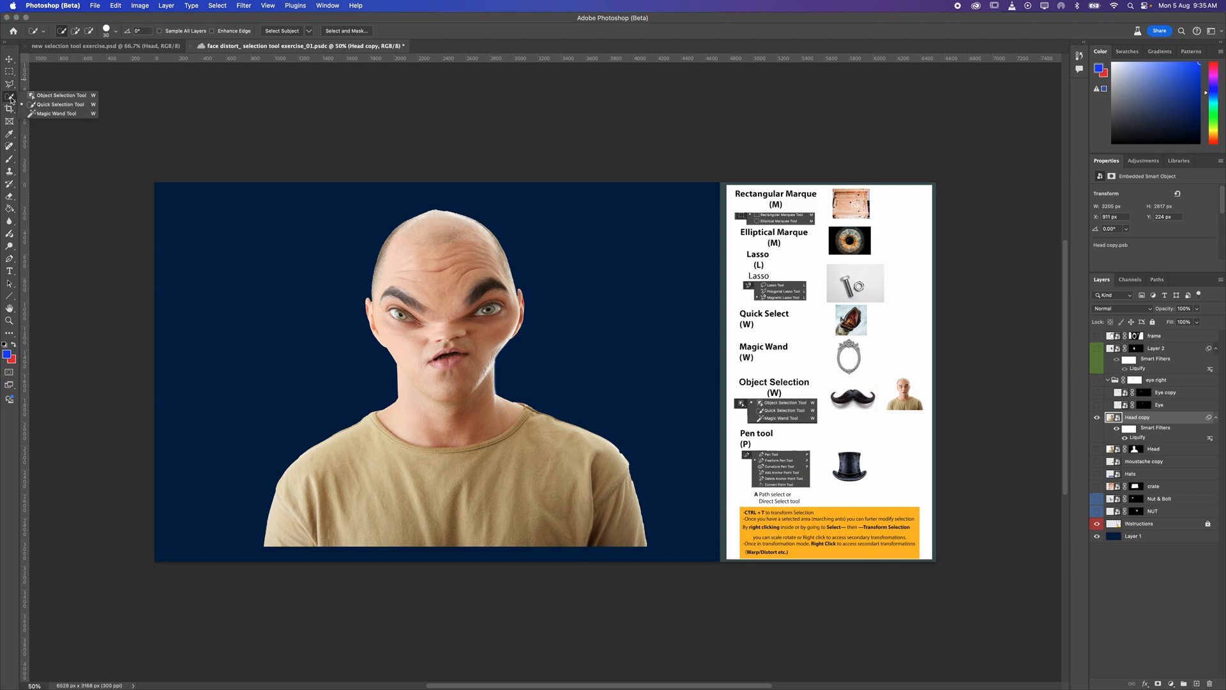
left_click(61, 96)
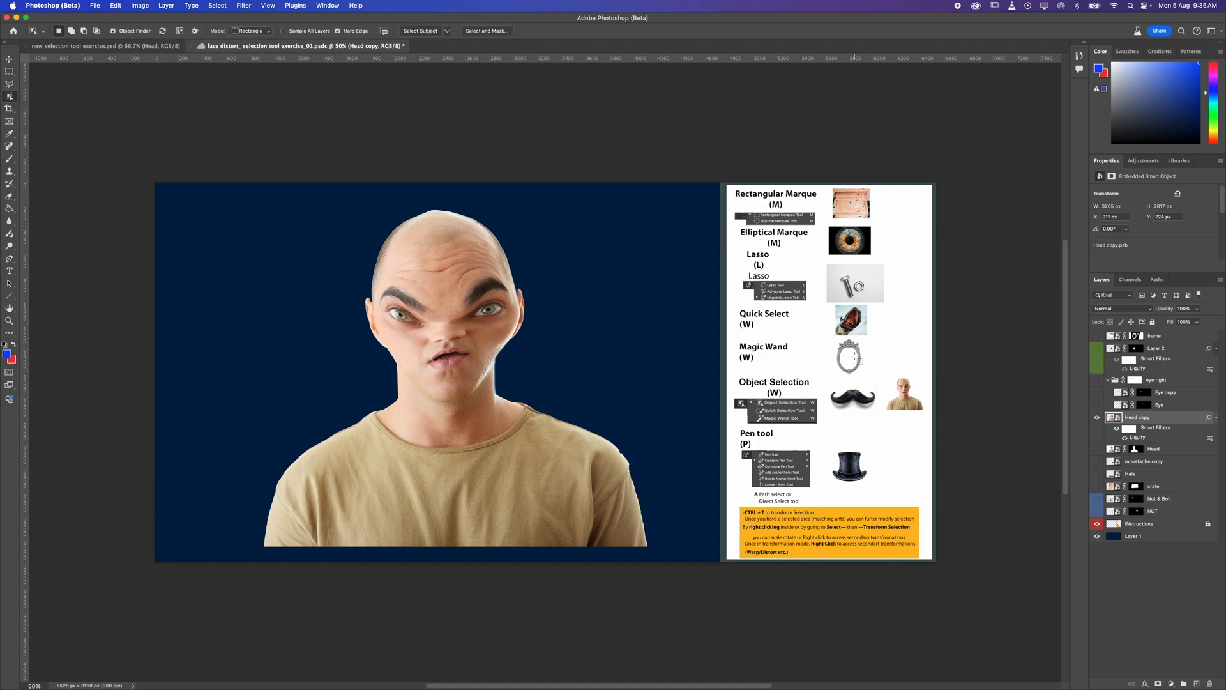
key("super+0")
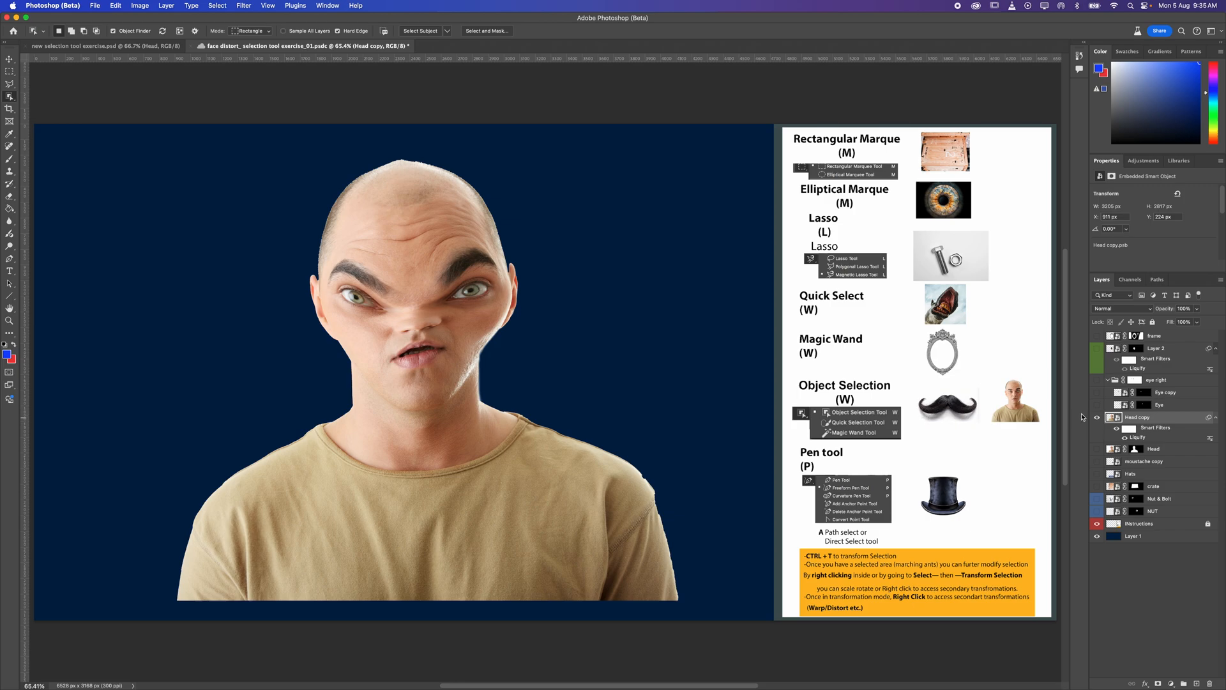
Show the moustache copy layer, place it at the top of the layer stack, and hide the Head copy layer
left_click(1159, 462)
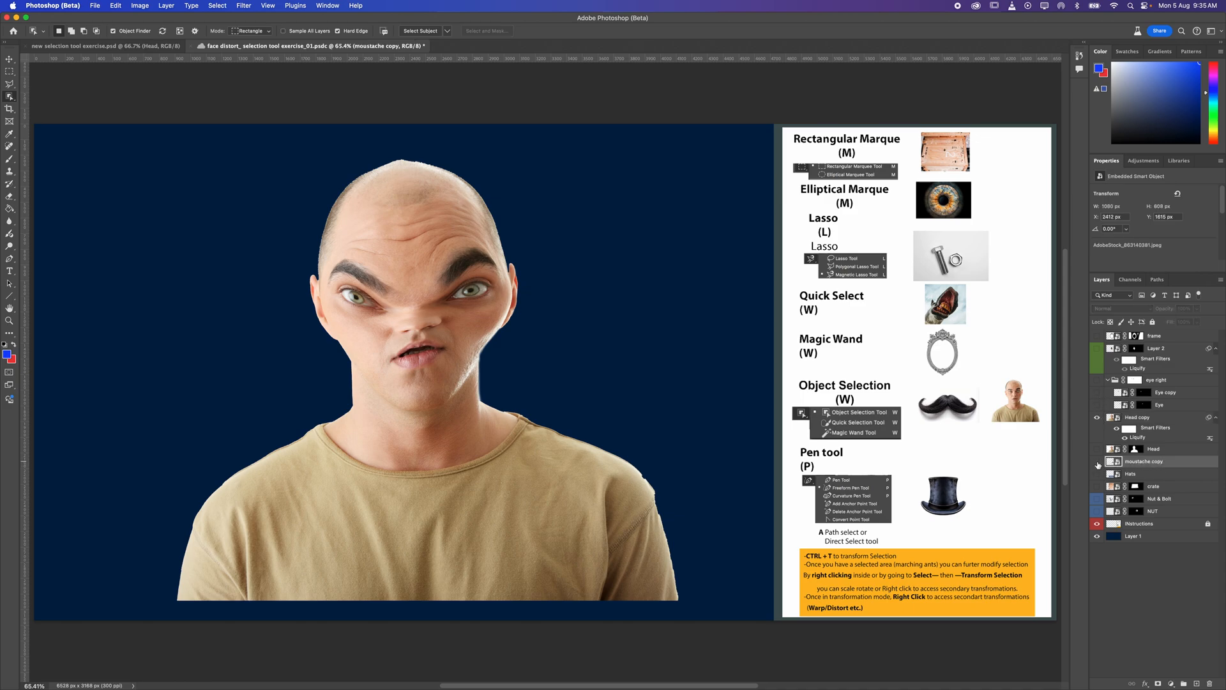
left_click(1097, 462)
left_click_drag(1153, 461, 1148, 336)
left_click(1097, 430)
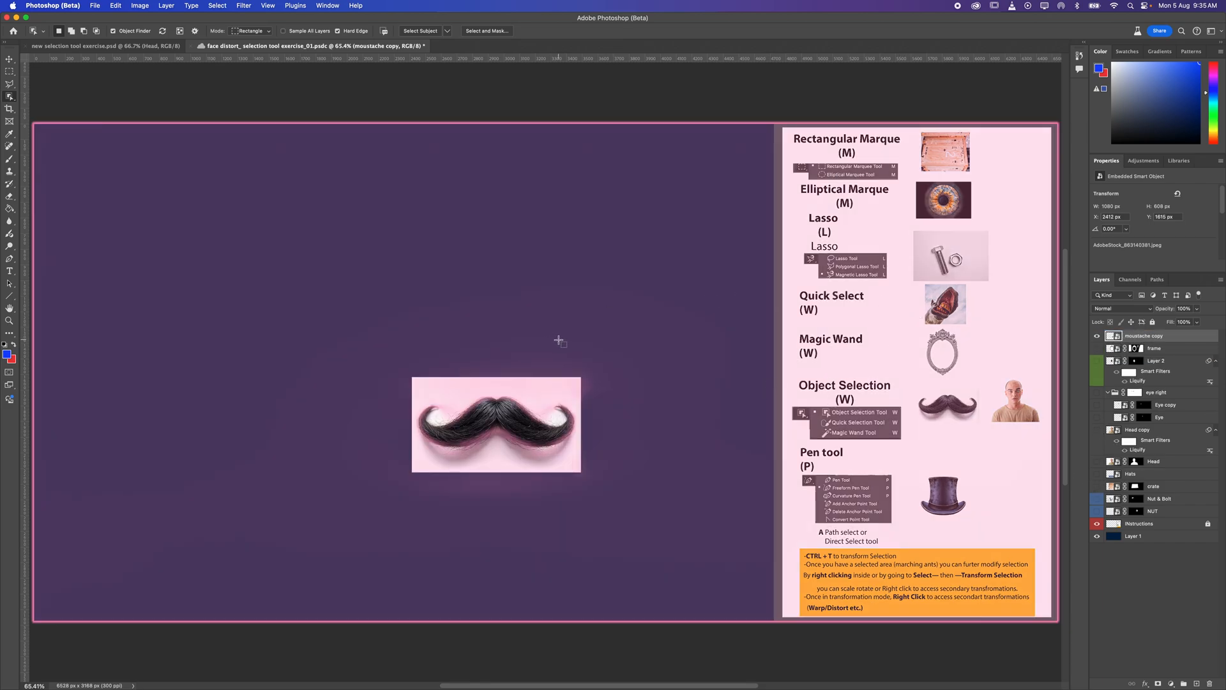
Move and enlarge the moustache copy image to about 3781 px wide so it fills most of the blue area
key("v")
left_click_drag(548, 412, 716, 212)
key("super+t")
left_click_drag(339, 424, 127, 542)
key("Return")
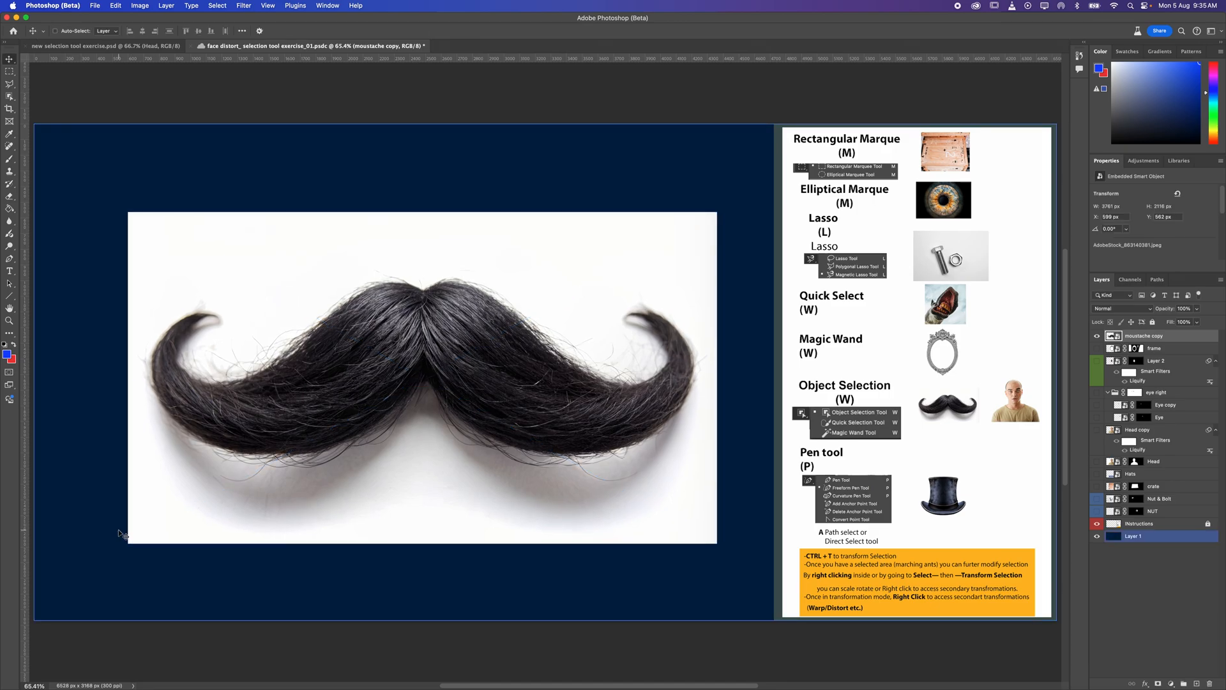
Examine the fine hairs along the moustache's edges up close
key("z")
left_click_drag(303, 357, 581, 386)
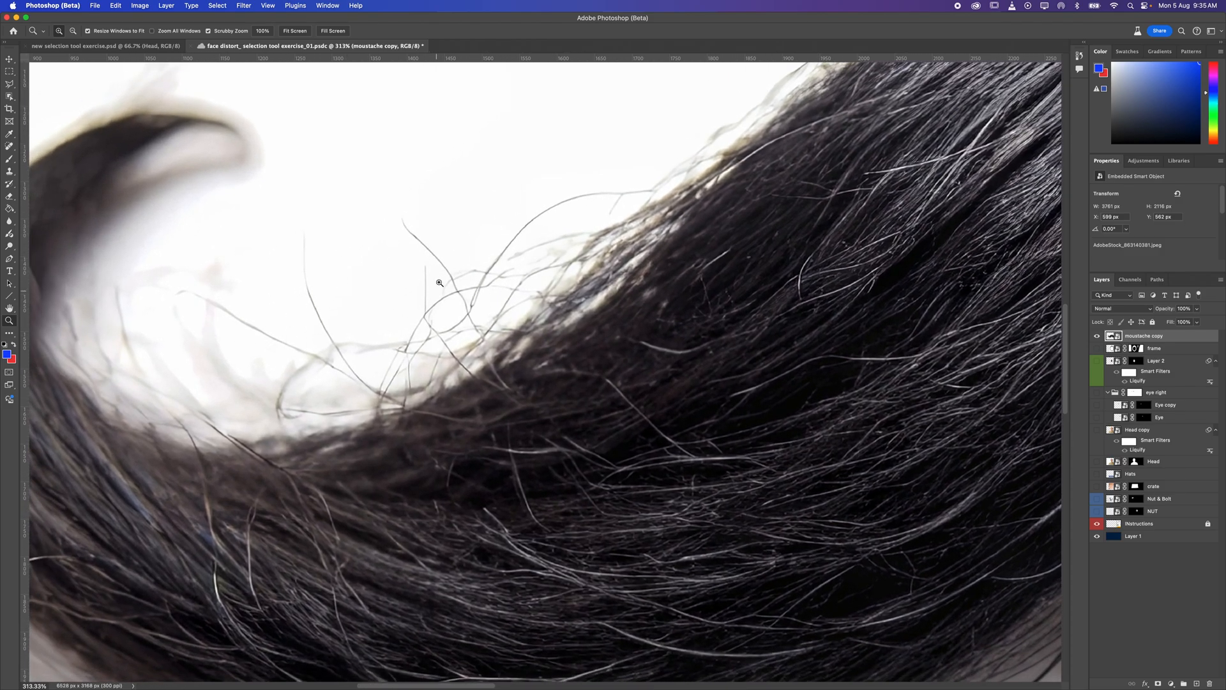
left_click_drag(588, 311, 553, 312)
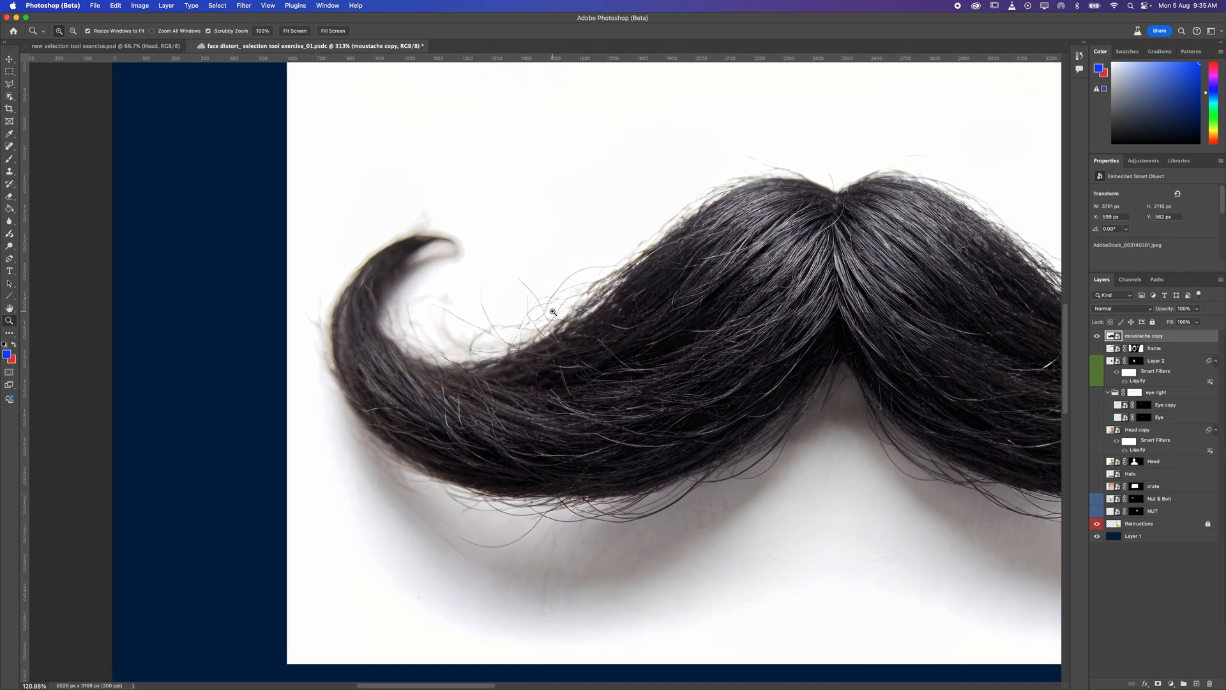
left_click_drag(633, 336, 558, 333)
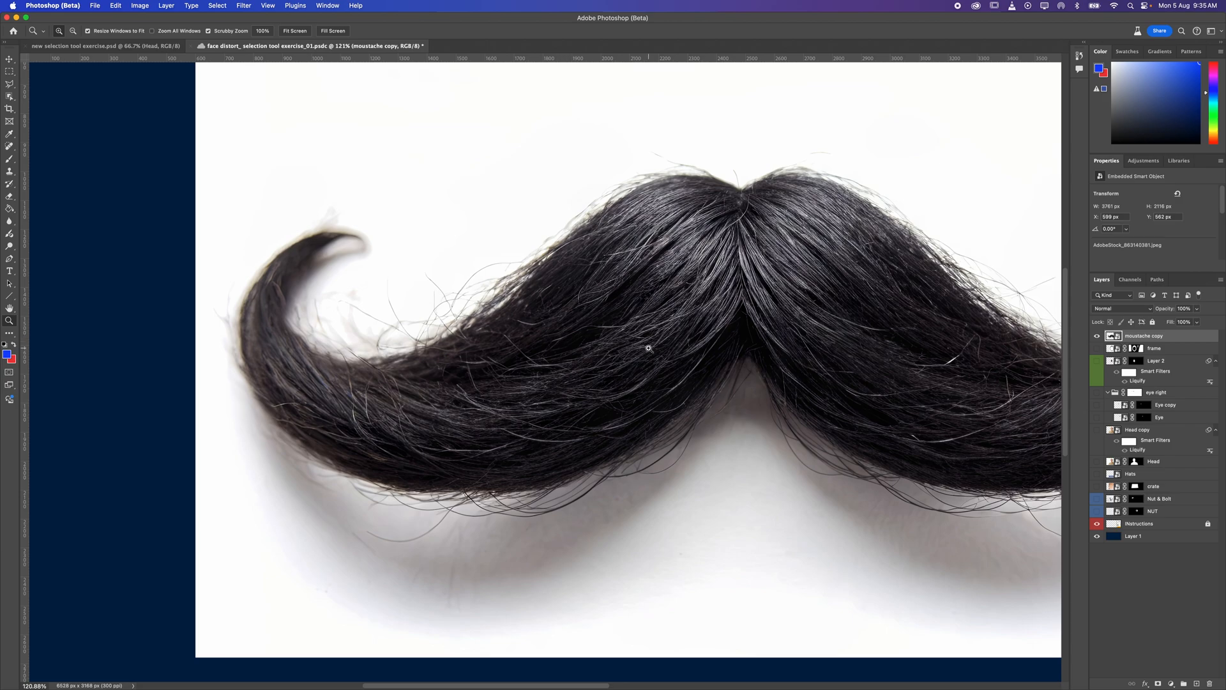
left_click_drag(648, 348, 626, 345)
left_click_drag(735, 353, 646, 345)
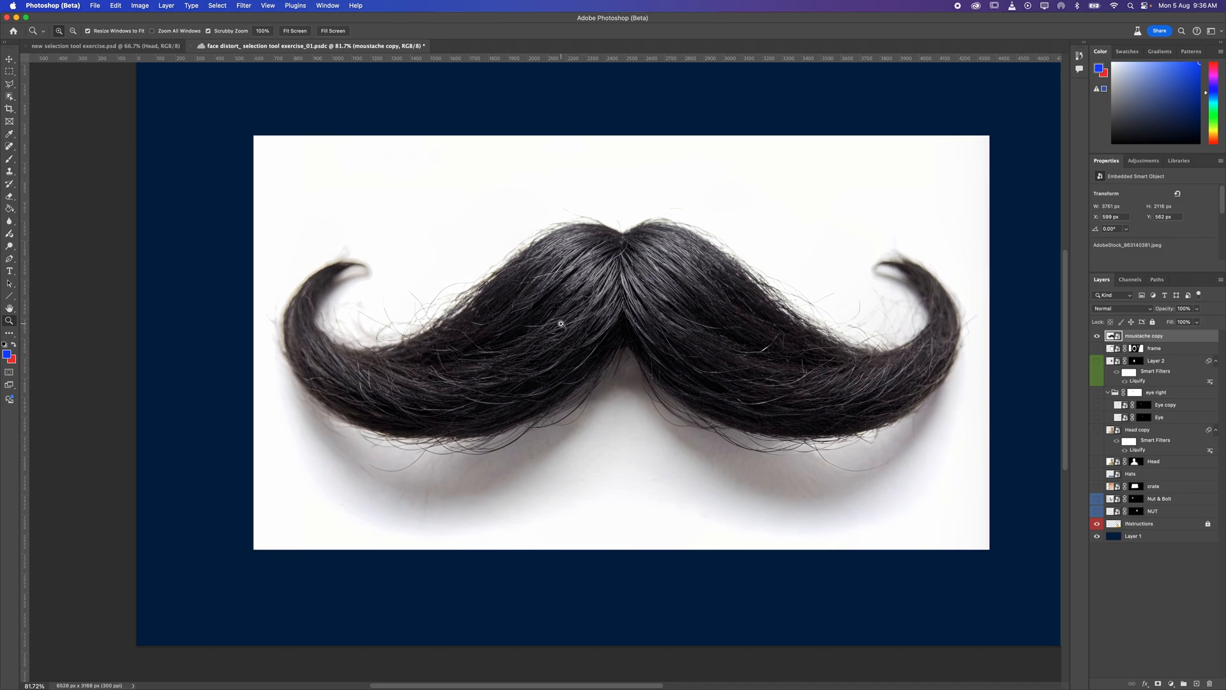
mouse_move(603, 364)
left_mouse_down()
mouse_move(651, 364)
mouse_move(608, 370)
mouse_move(652, 364)
mouse_move(632, 356)
mouse_move(615, 370)
left_mouse_up()
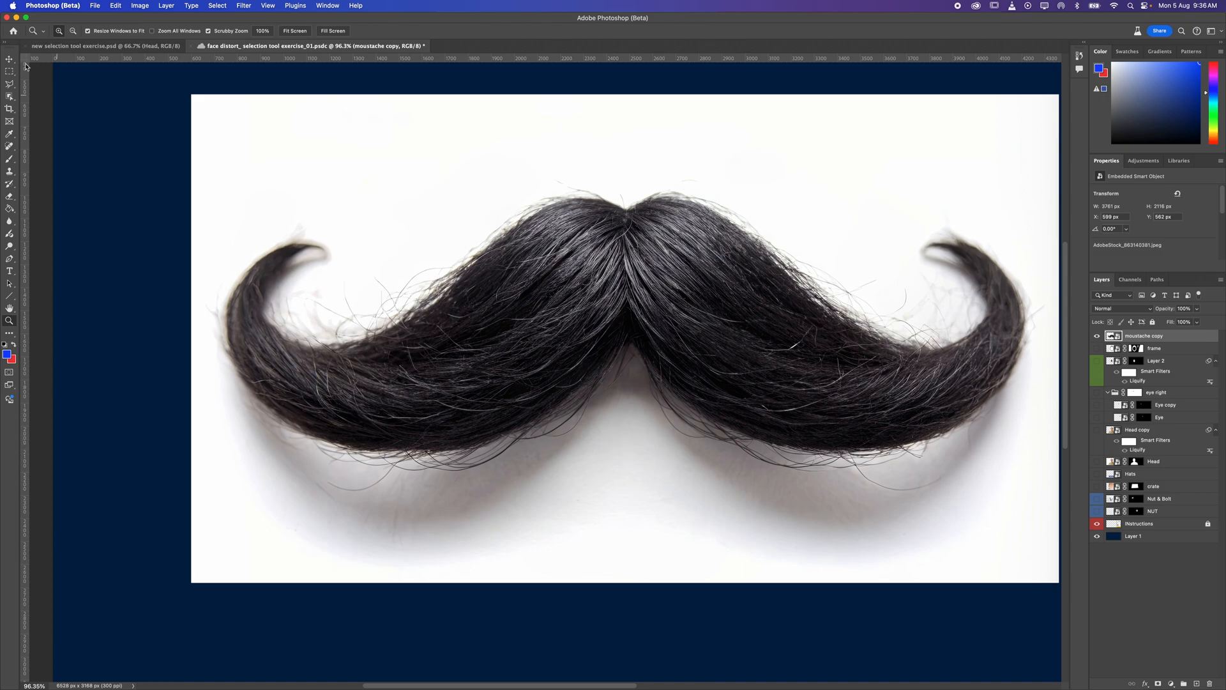
Try the Magic Wand Tool on the white background and the shadow below the moustache, clearing the selection at the end
left_click(8, 95)
right_click(9, 96)
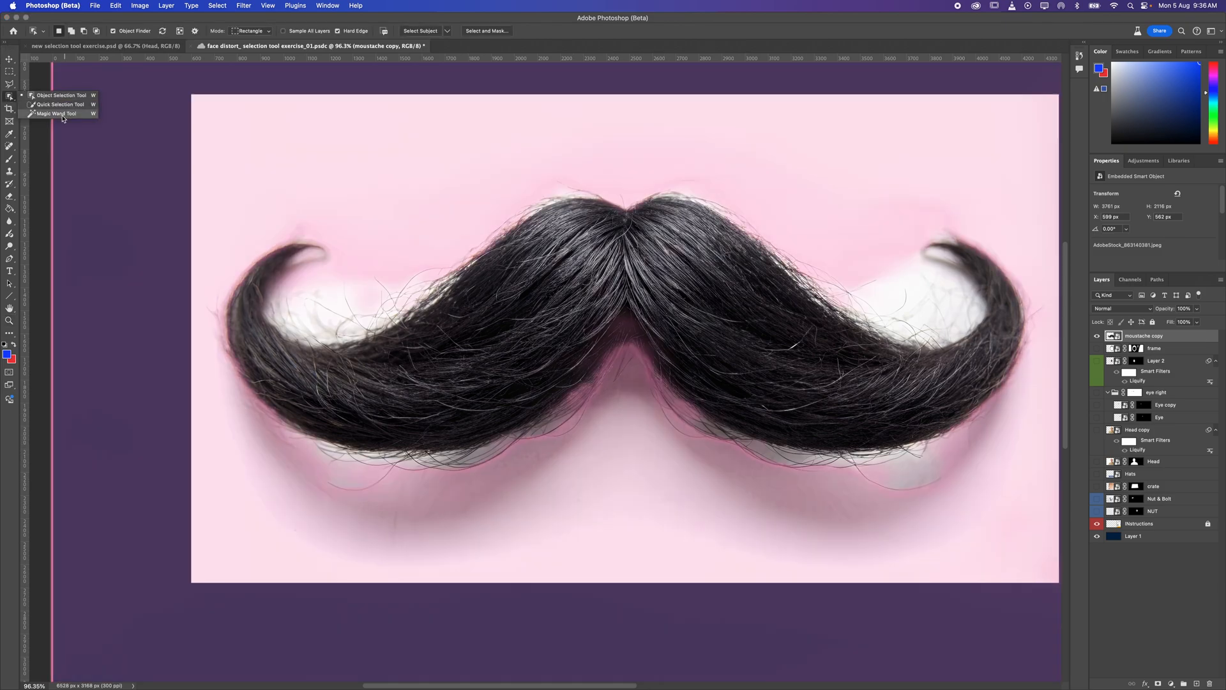
left_click(62, 116)
left_click(392, 187)
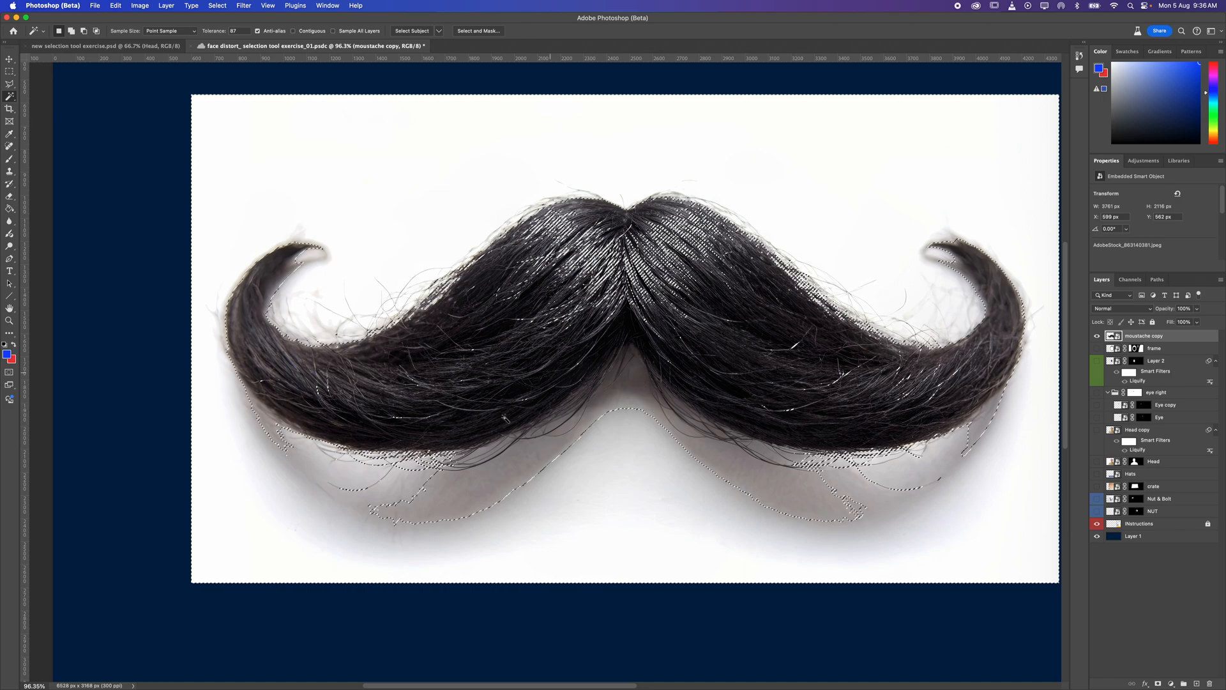
left_click(509, 480)
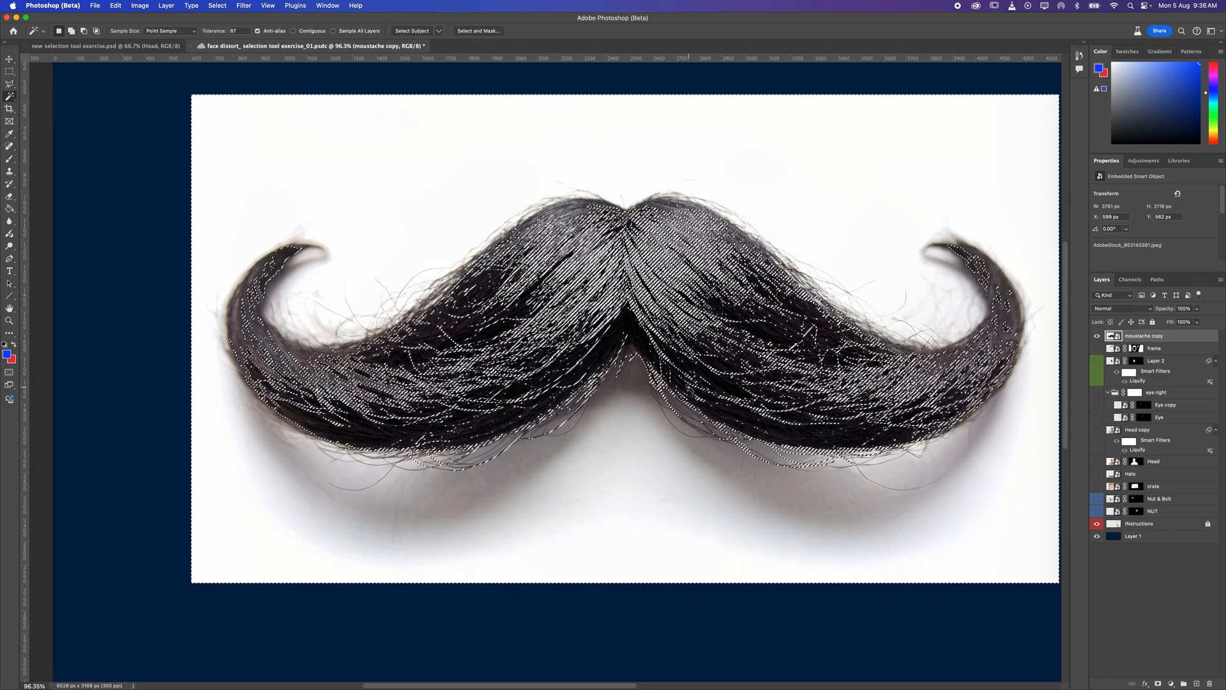
key("super+d")
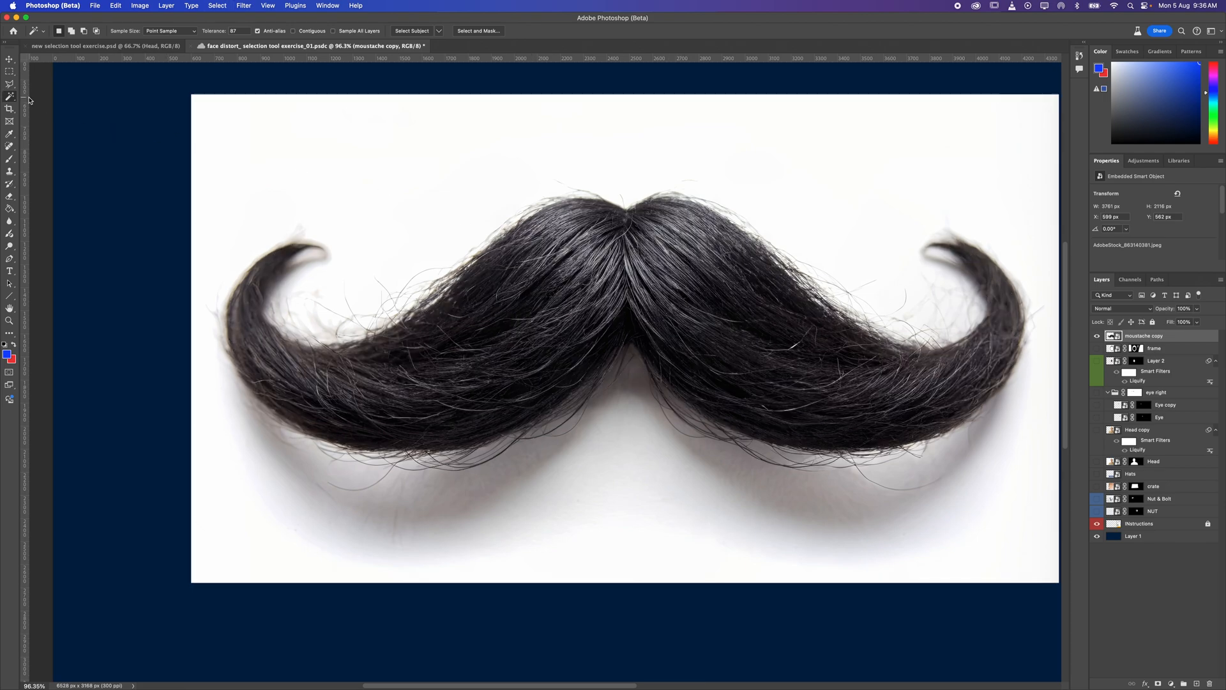
Select the moustache with the Object Selection Tool
right_click(8, 98)
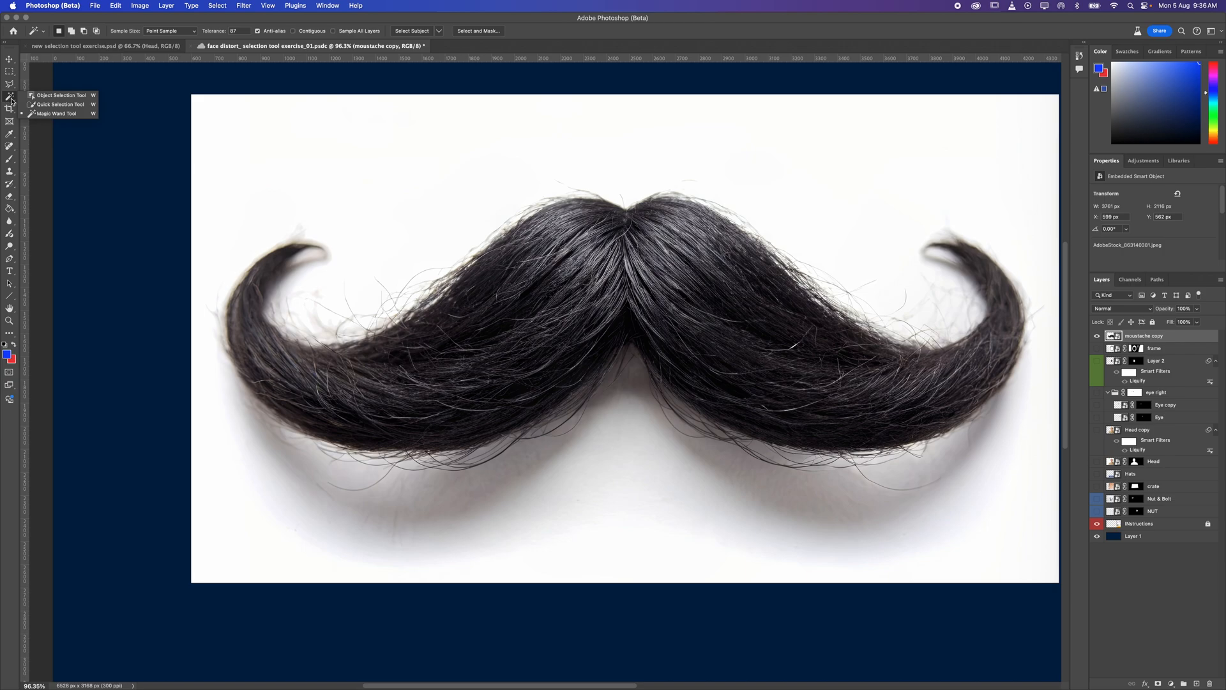
left_click(60, 95)
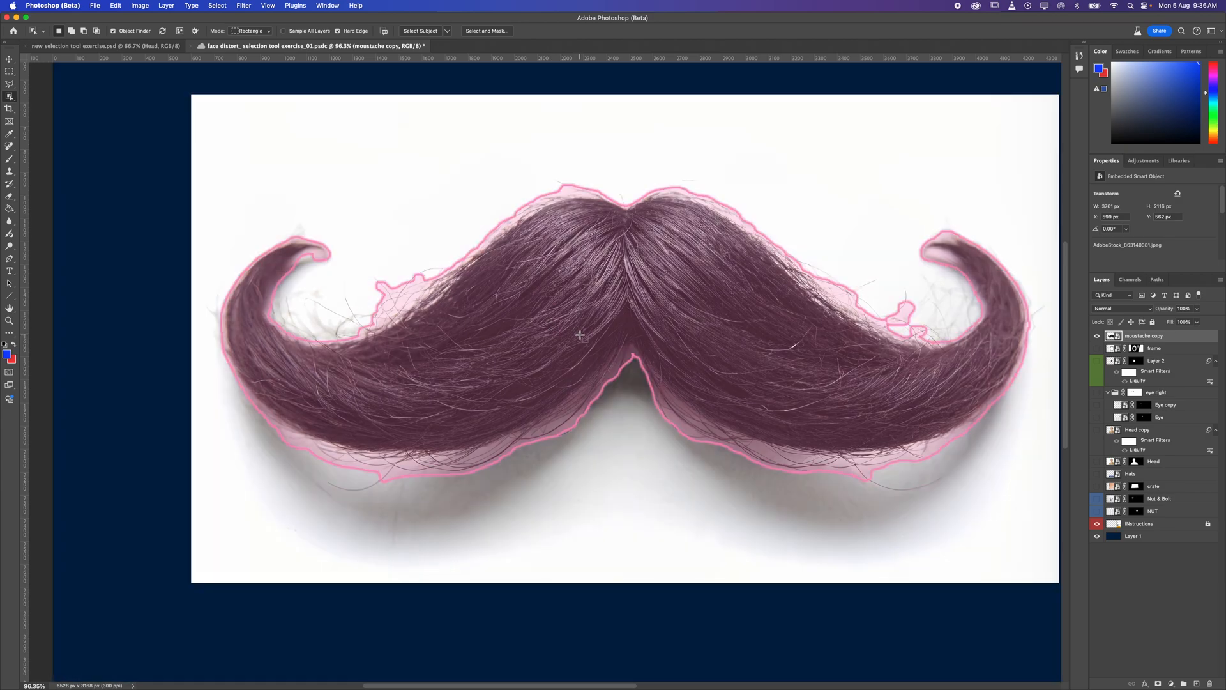
left_click(581, 274)
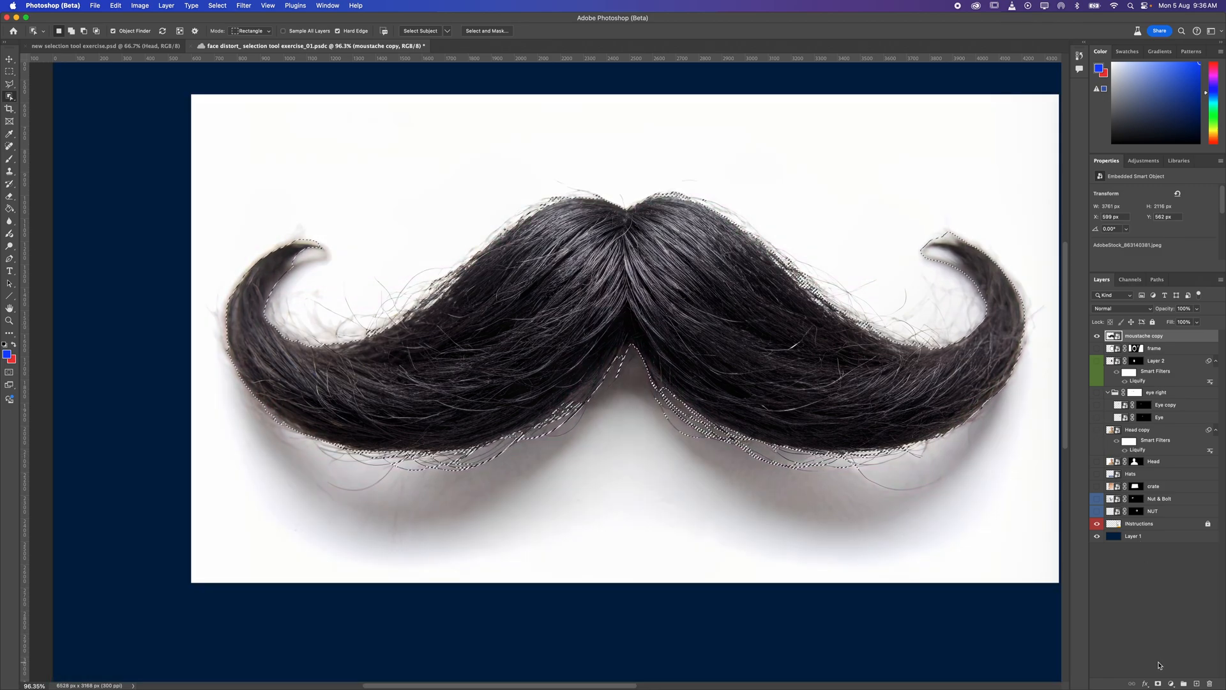
Try masking the moustache copy layer with the current selection, and return to the Object Selection Tool
left_click(1158, 684)
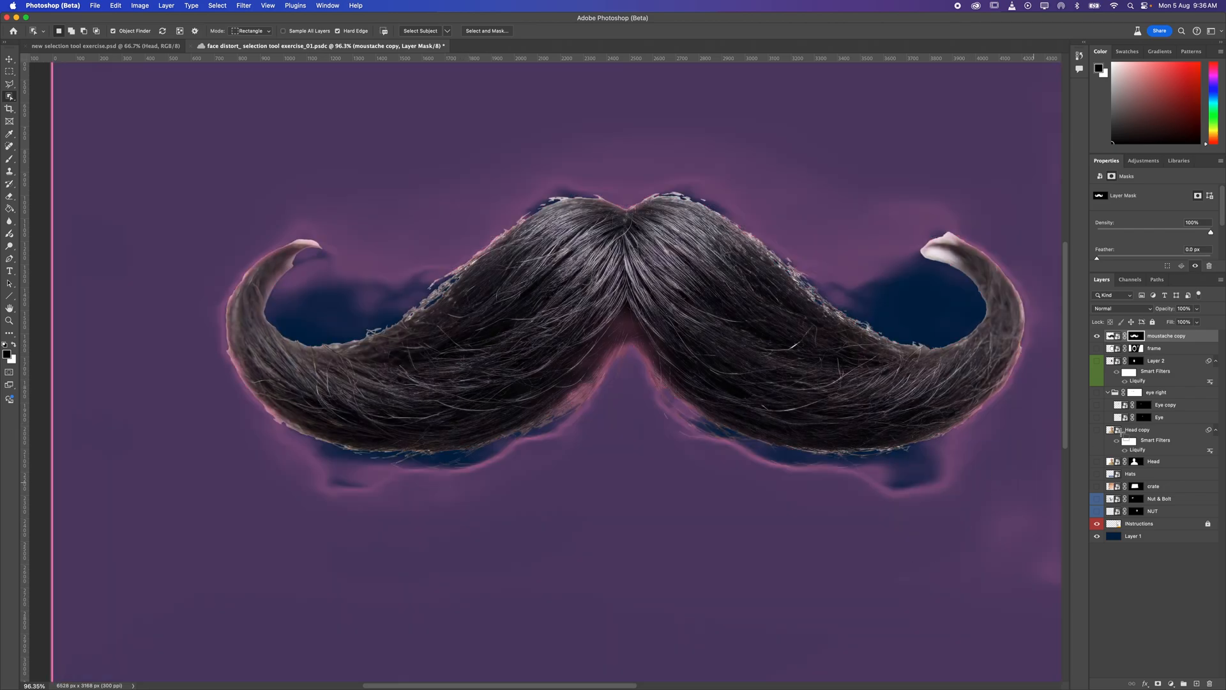
key("v")
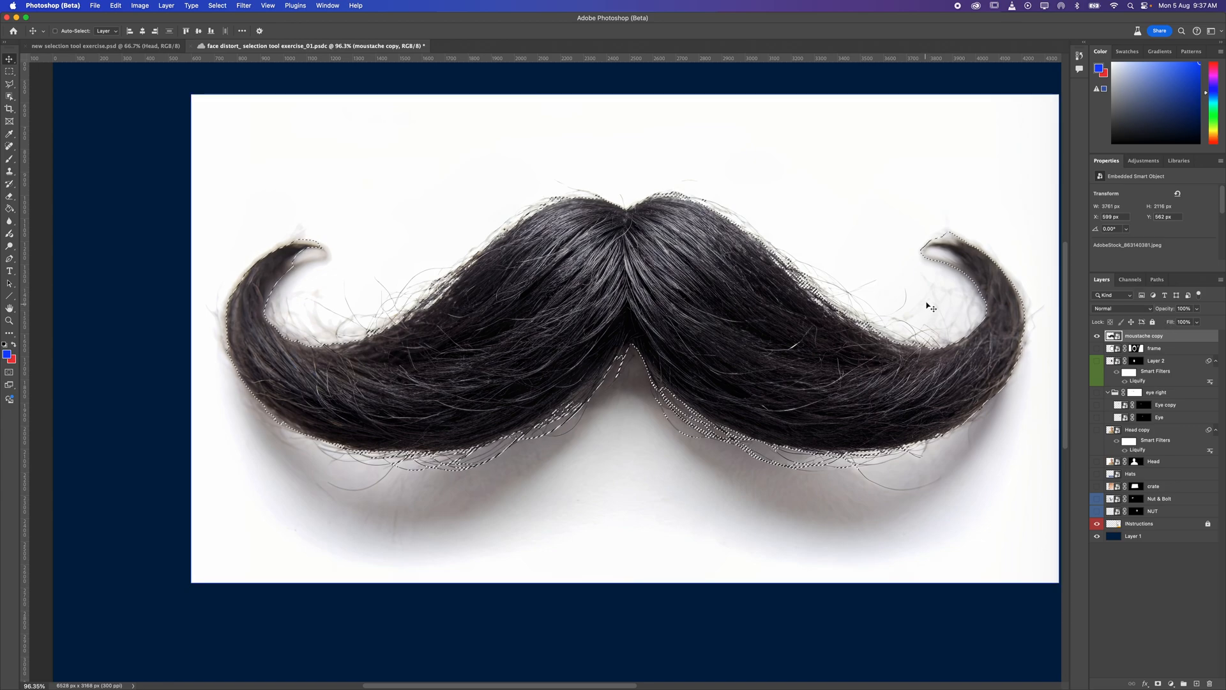
left_click(10, 96)
left_click(9, 96)
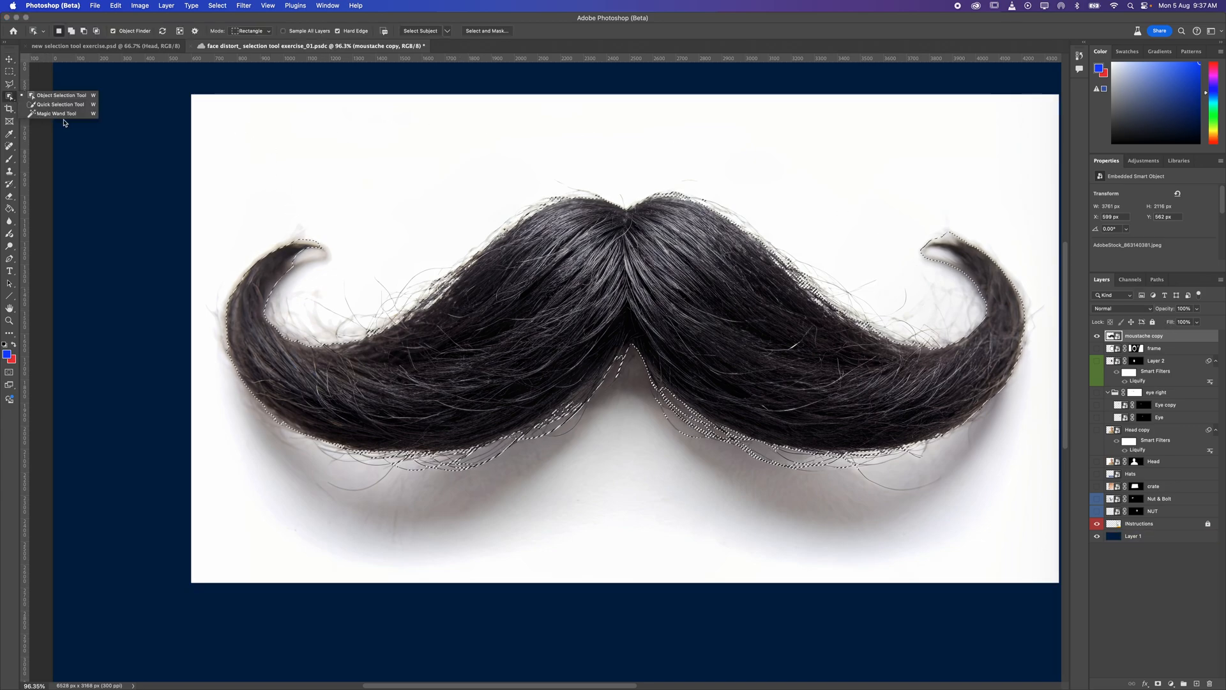
left_click(56, 96)
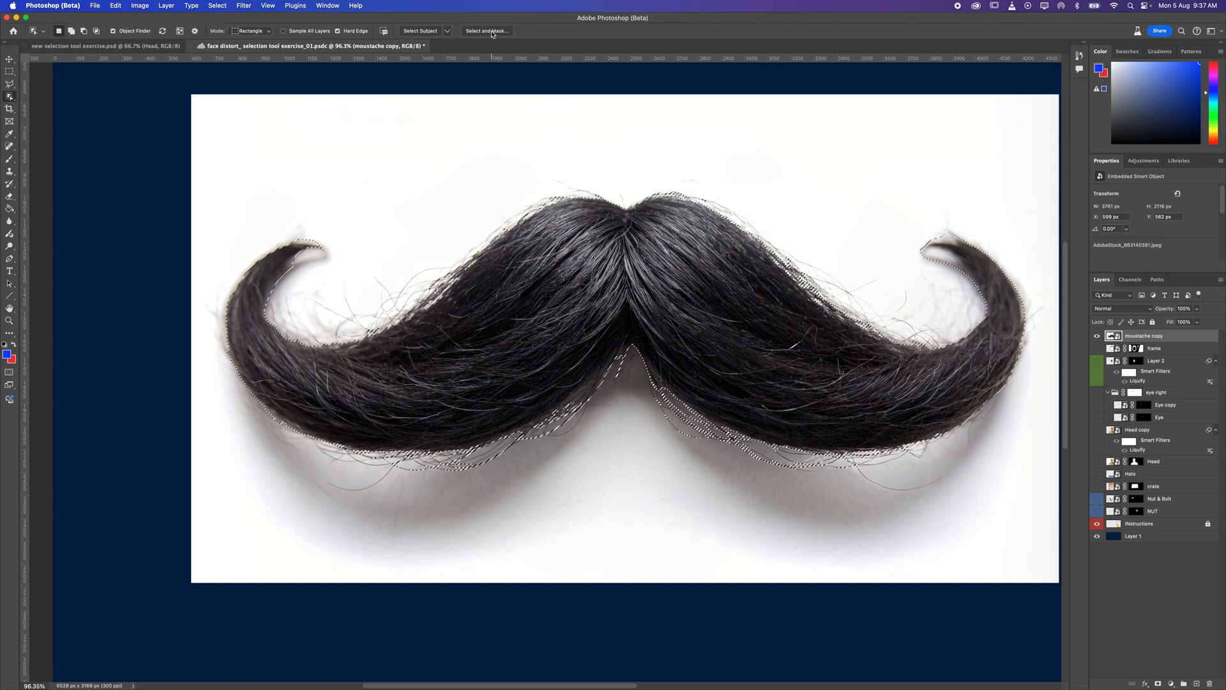
Preview the moustache selection in Select and Mask at 100% transparency and accept it
left_click(447, 31)
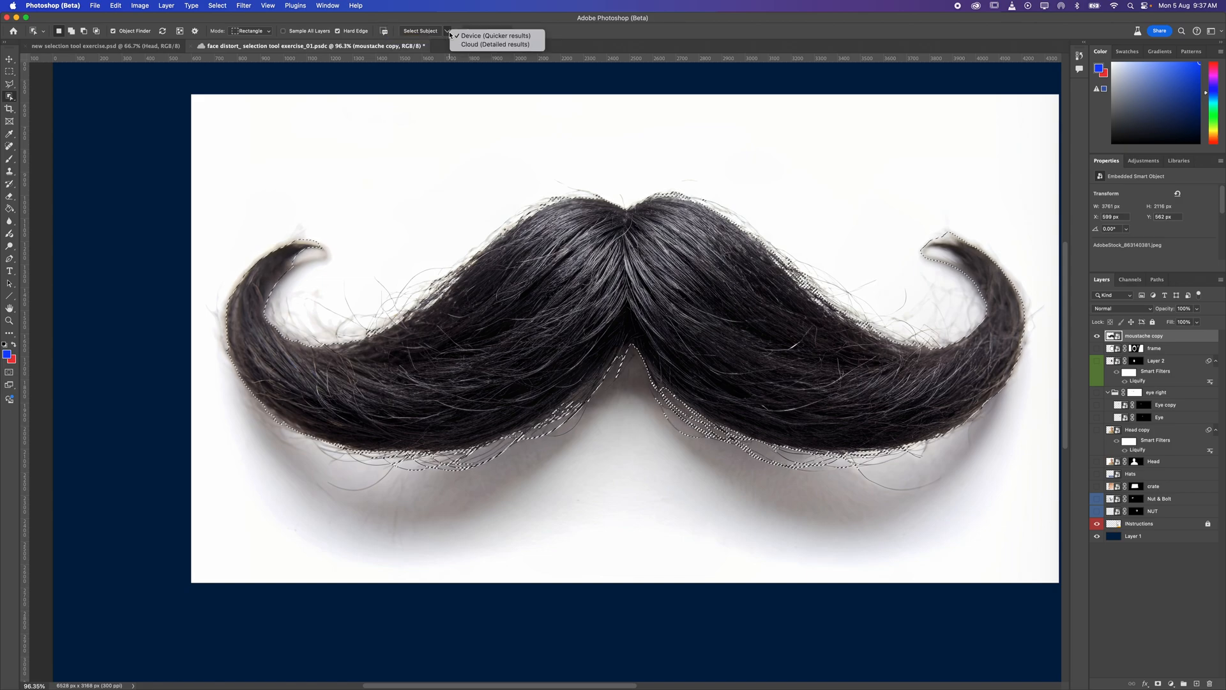
left_click(629, 36)
key("alt+super+r")
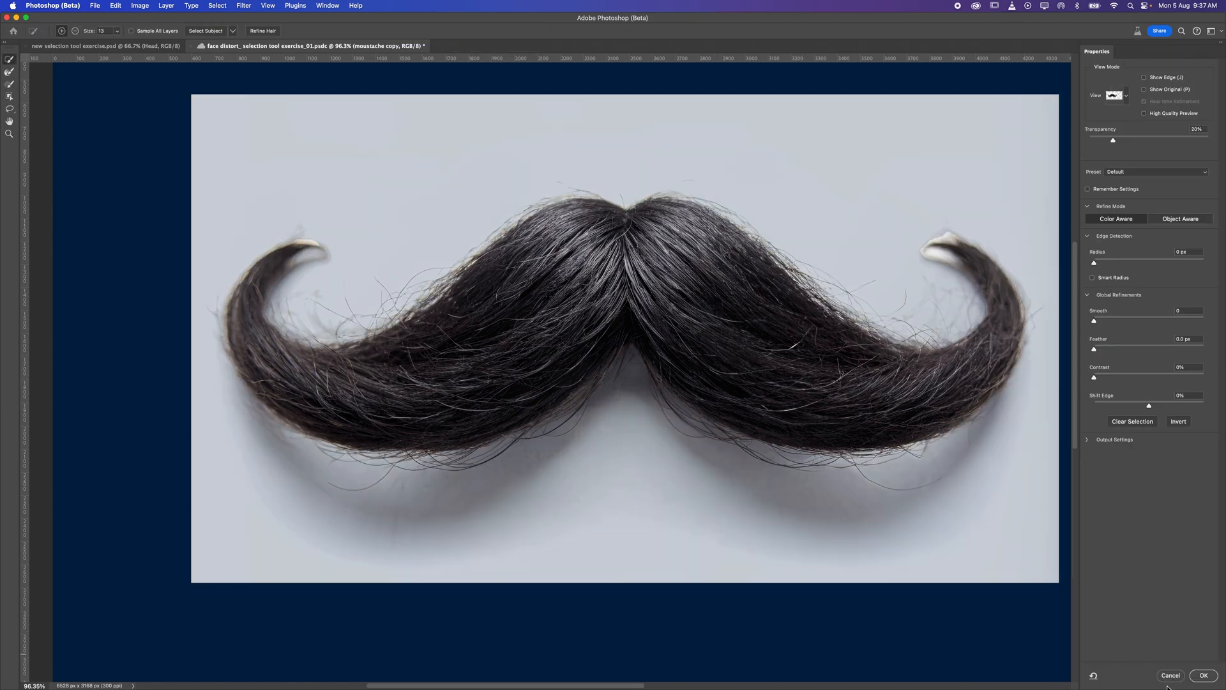
left_click_drag(1116, 140, 1224, 152)
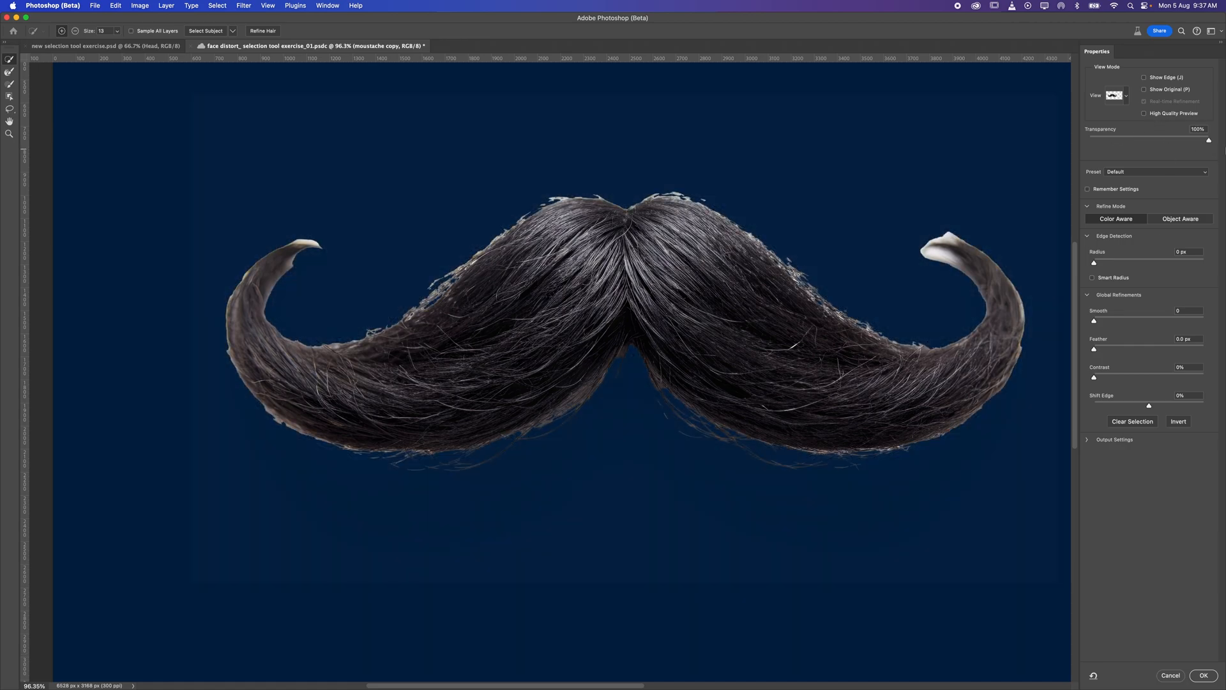
left_click(1204, 675)
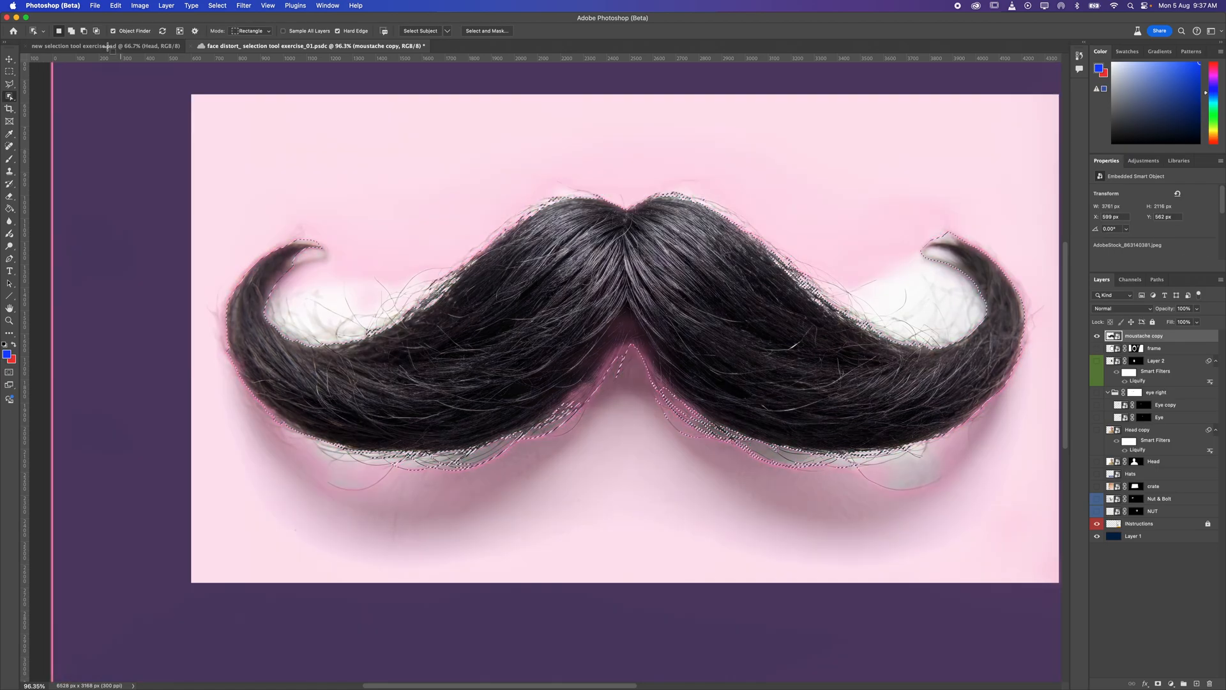
Show the Contextual Task Bar and use its Select Subject command on the moustache
left_click(328, 6)
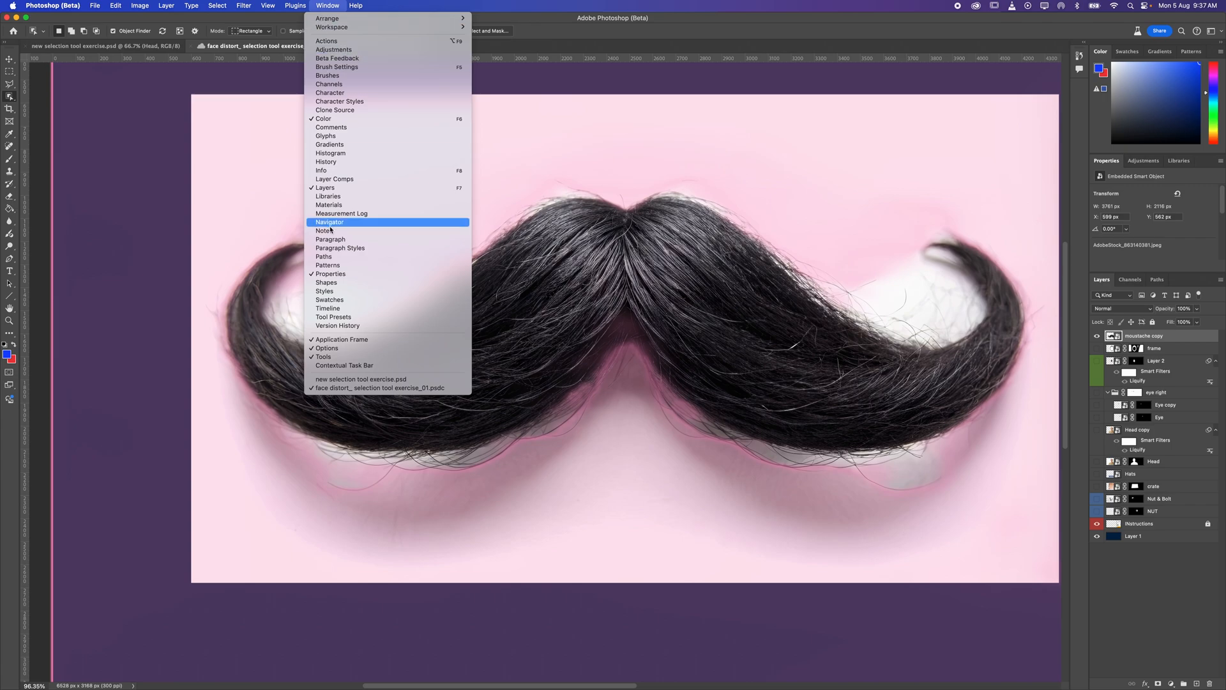
left_click(328, 367)
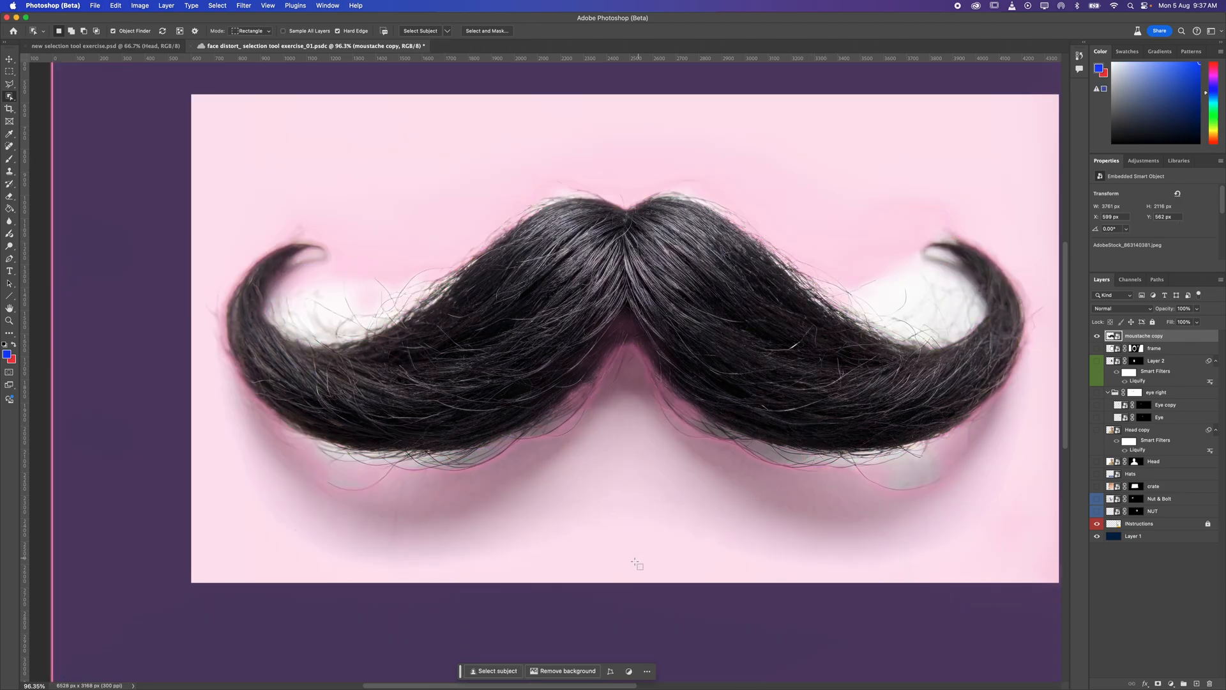
left_click(498, 671)
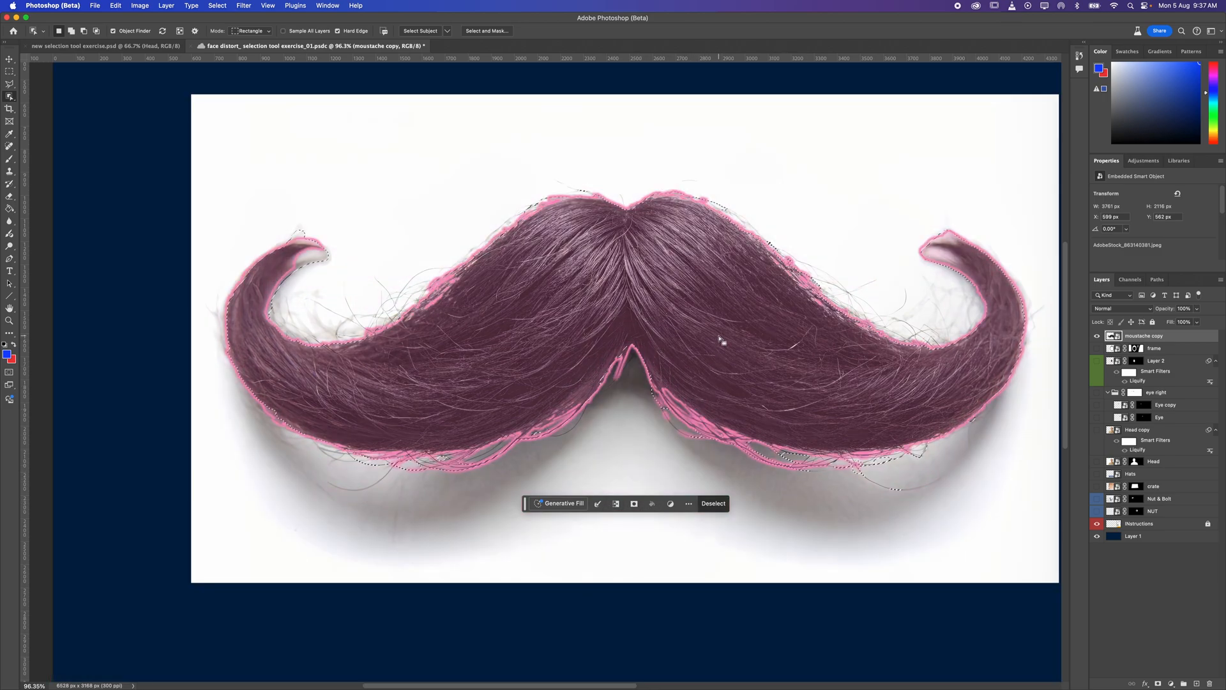
Reselect the moustache with the Object Selection Tool, mask the moustache copy layer with that selection, and switch to the Move tool
key("super+d")
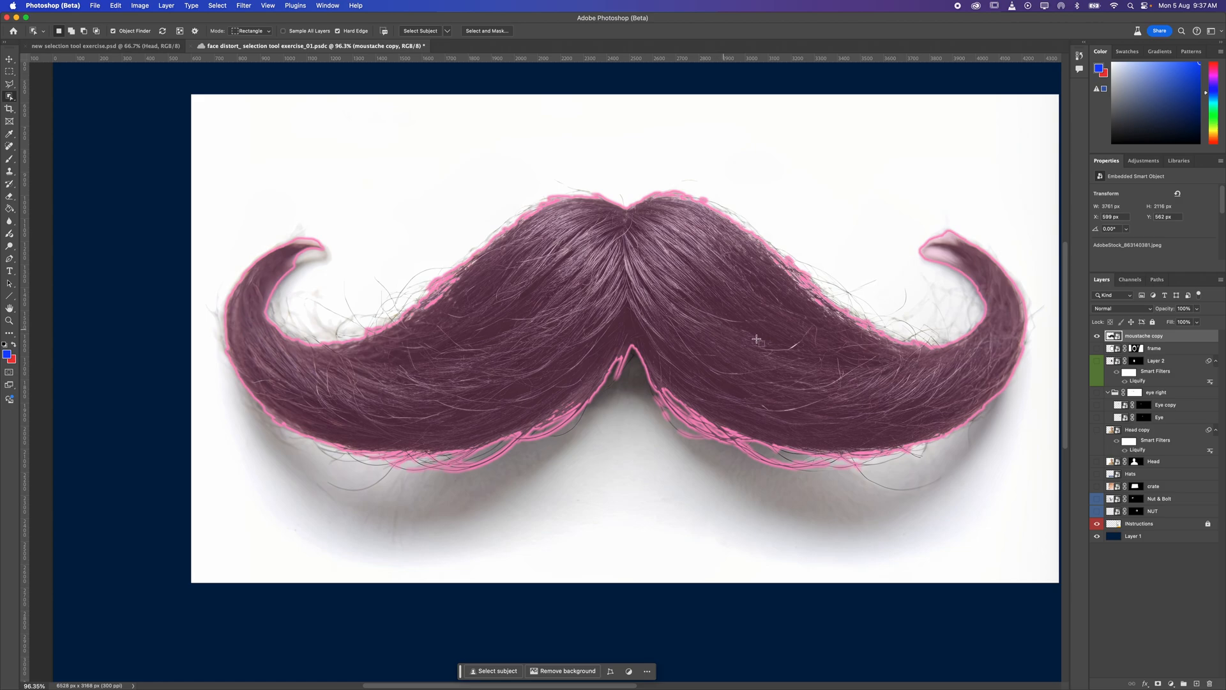
left_click(636, 274)
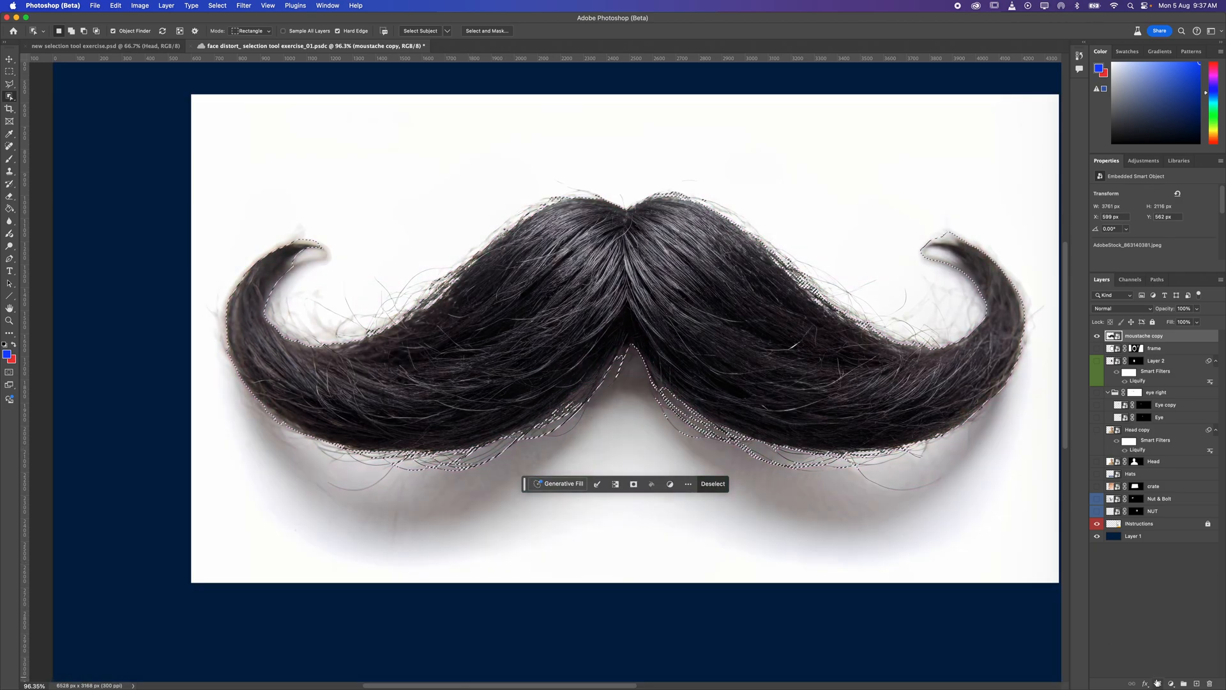
left_click(1158, 684)
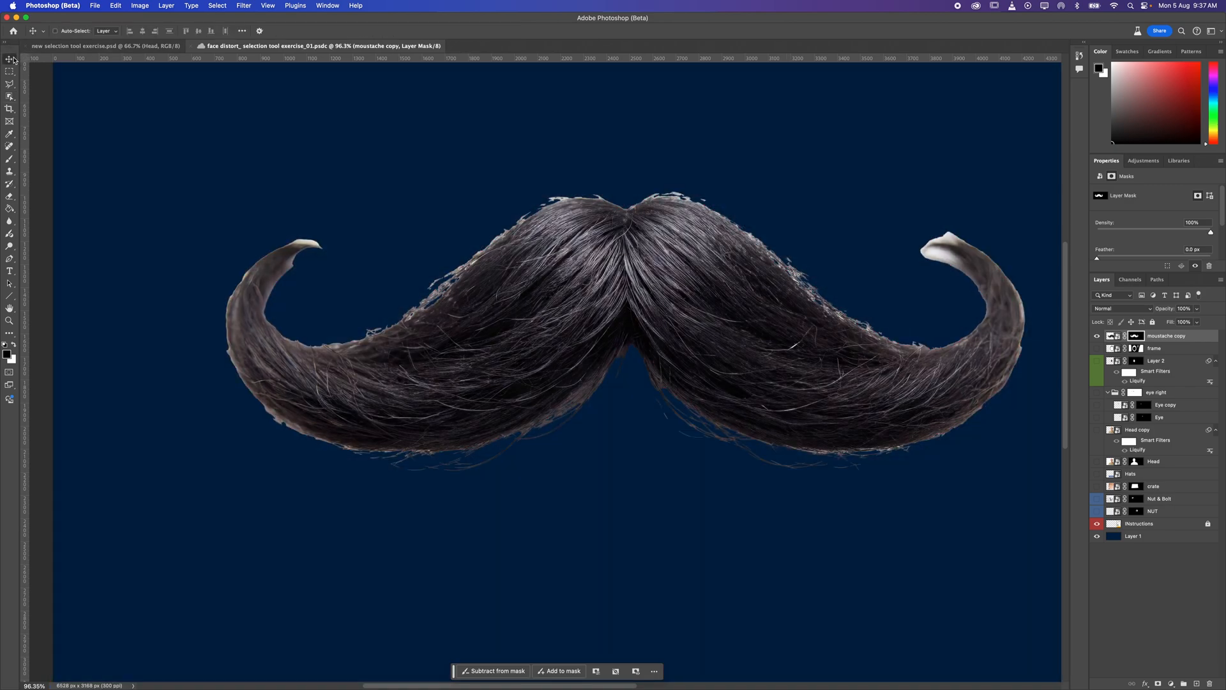
left_click(10, 58)
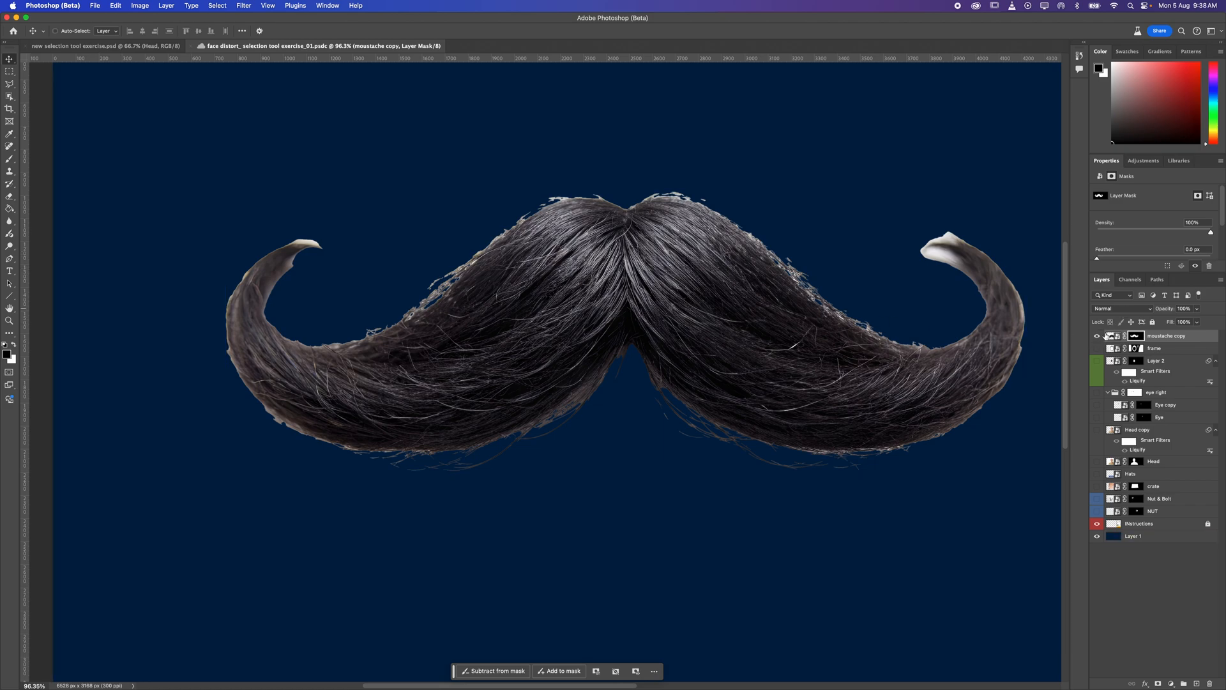
double_click(1135, 337)
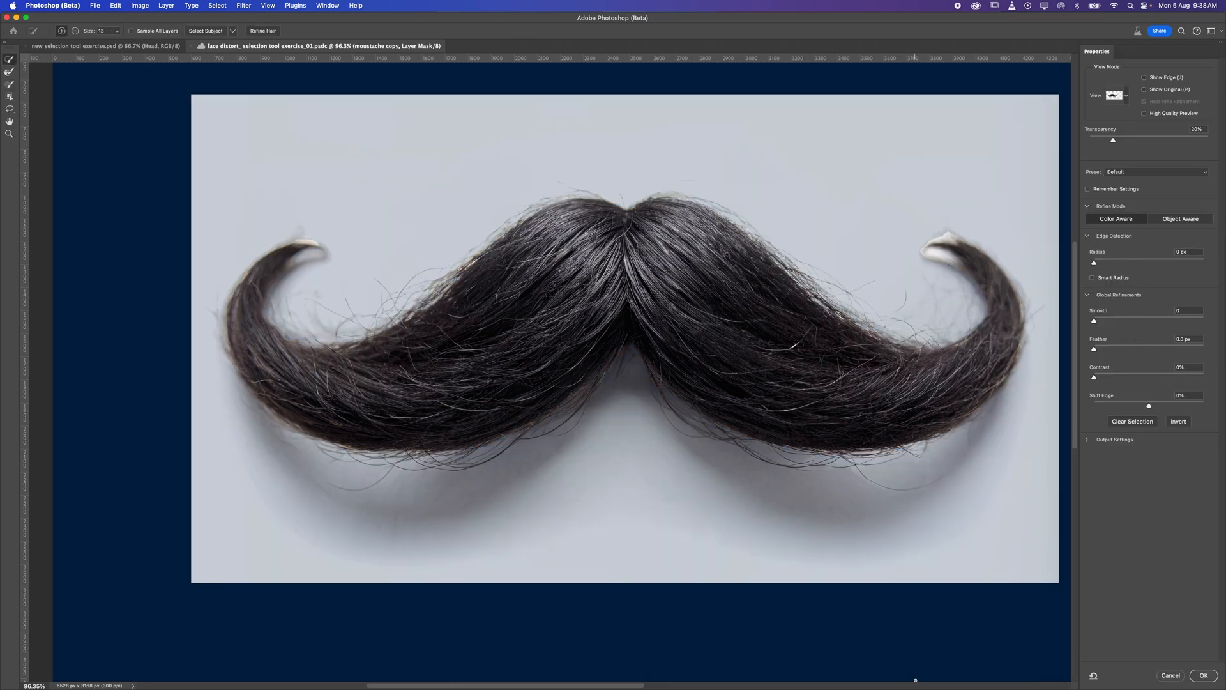
left_click(1168, 677)
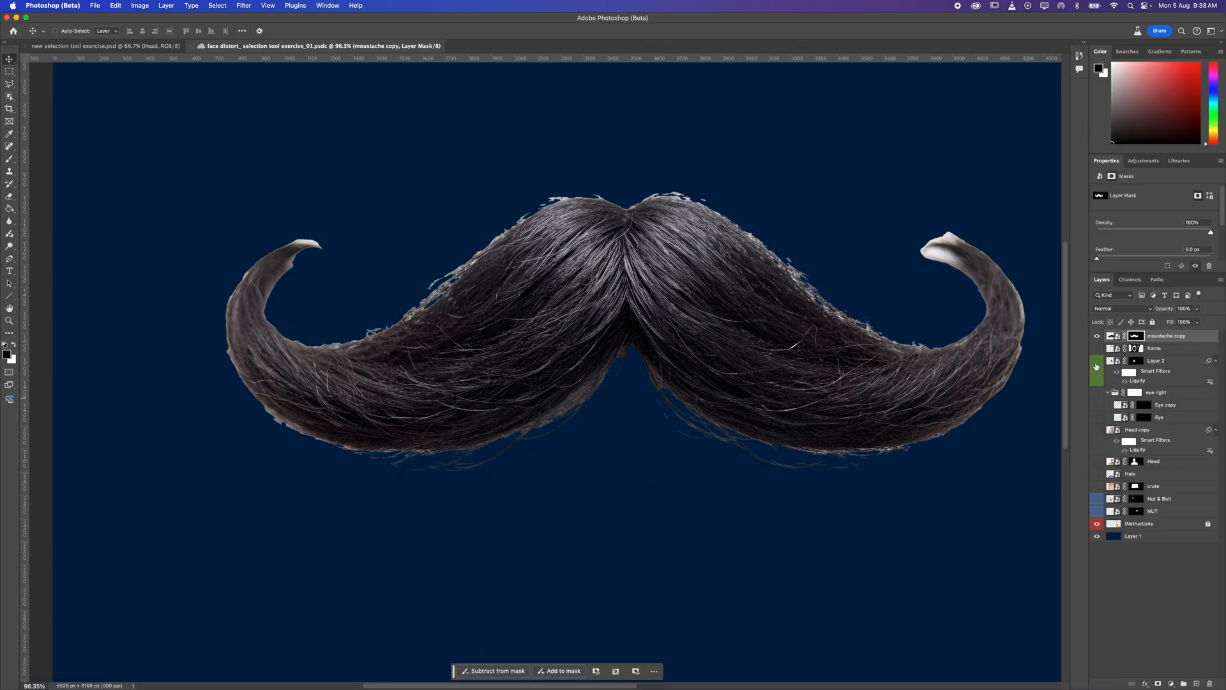
right_click(1135, 337)
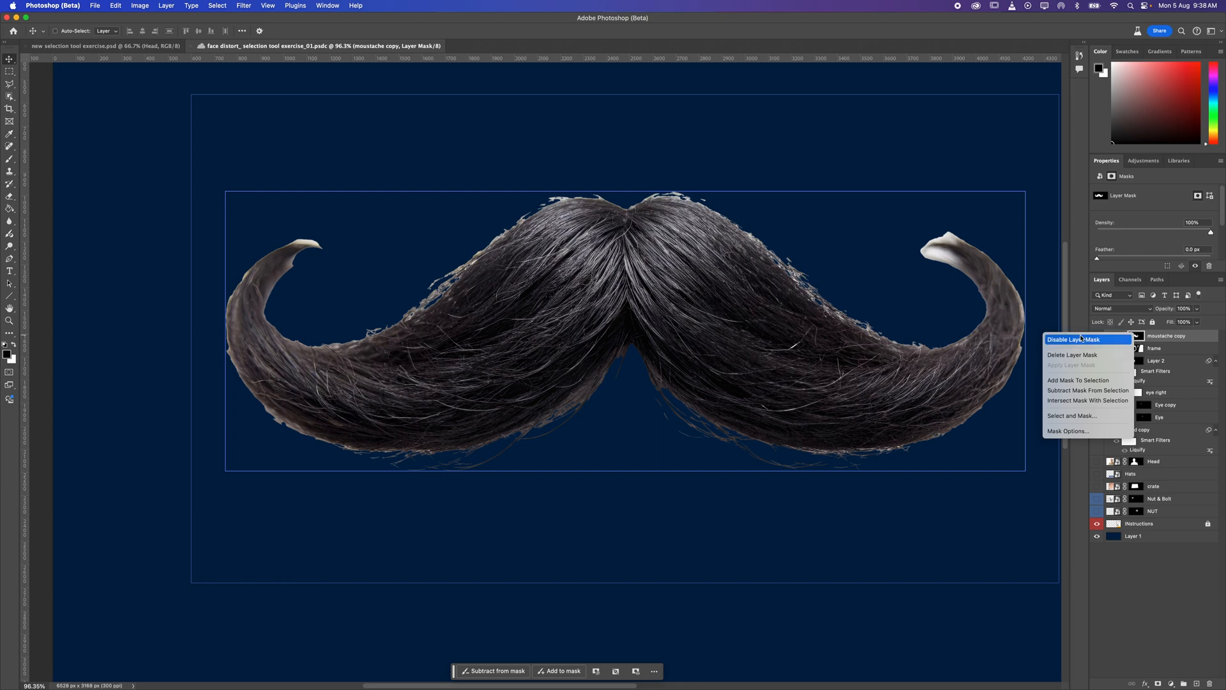
left_click(1071, 431)
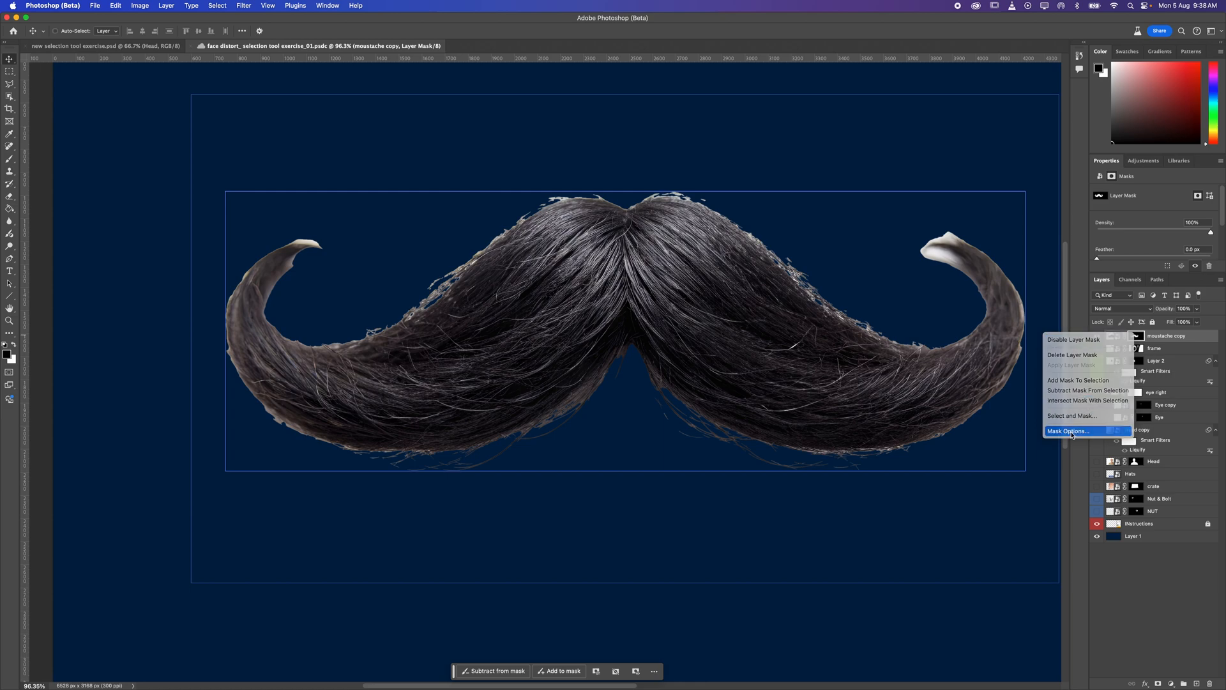
left_click(660, 359)
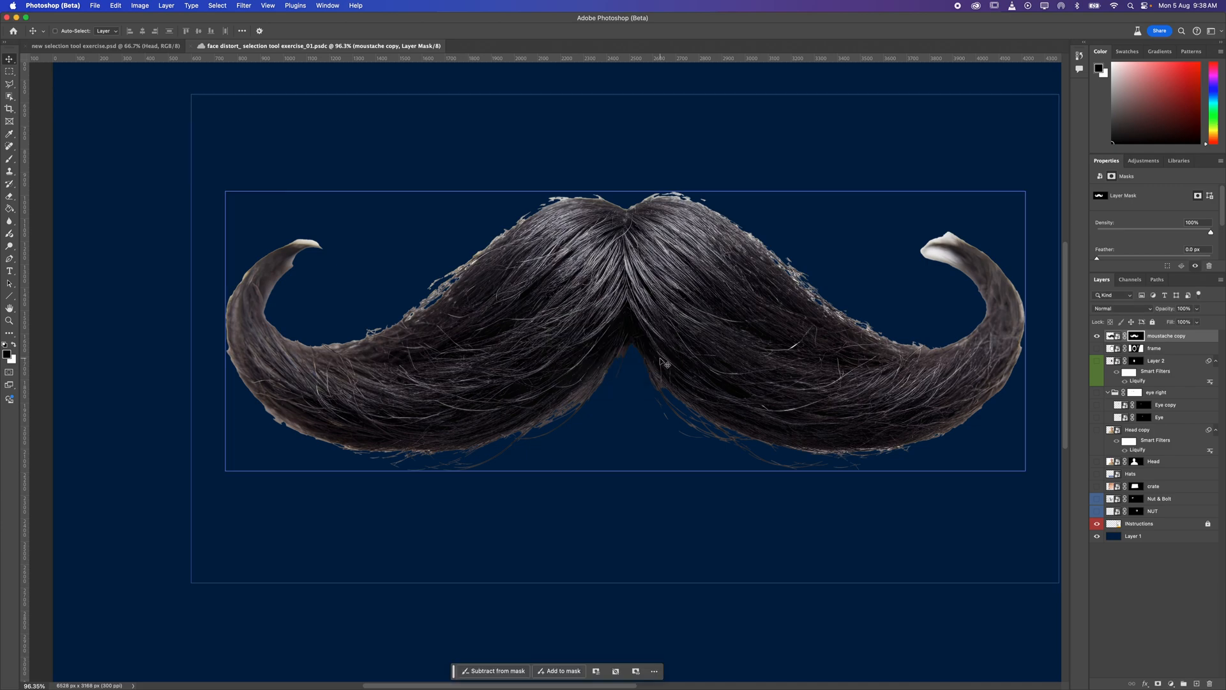
Open the moustache layer mask in Select and Mask and vary the Onion Skin transparency from 2% to 70%
right_click(1140, 336)
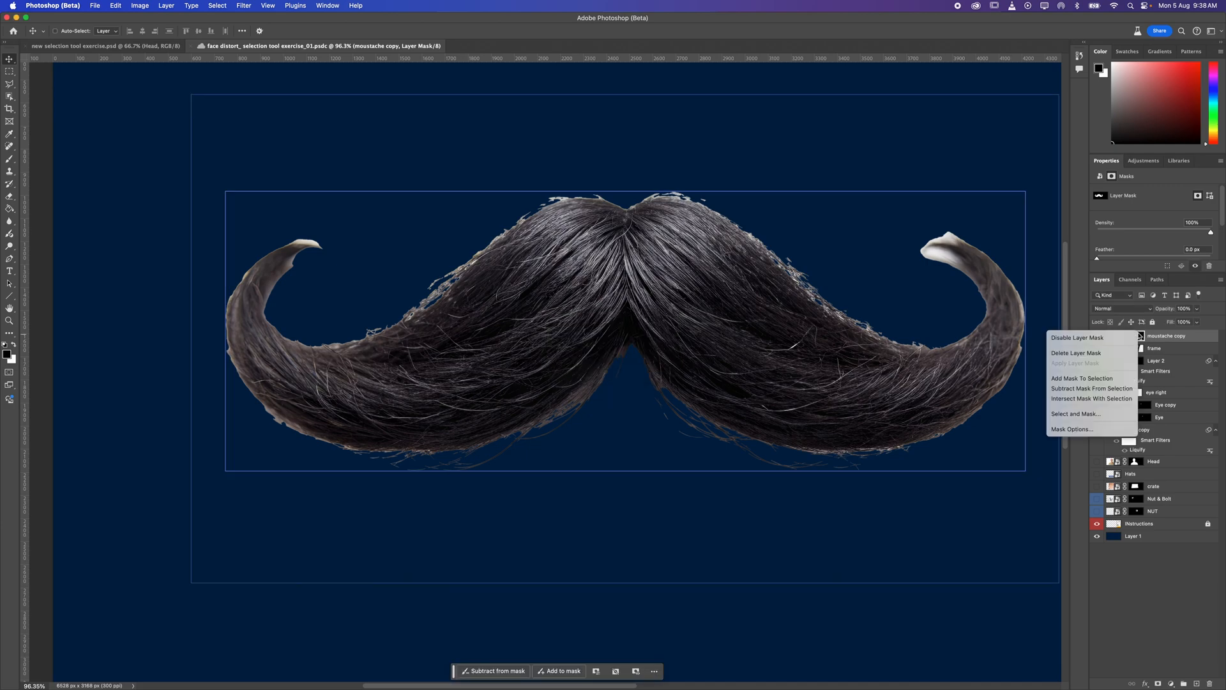
left_click(1070, 414)
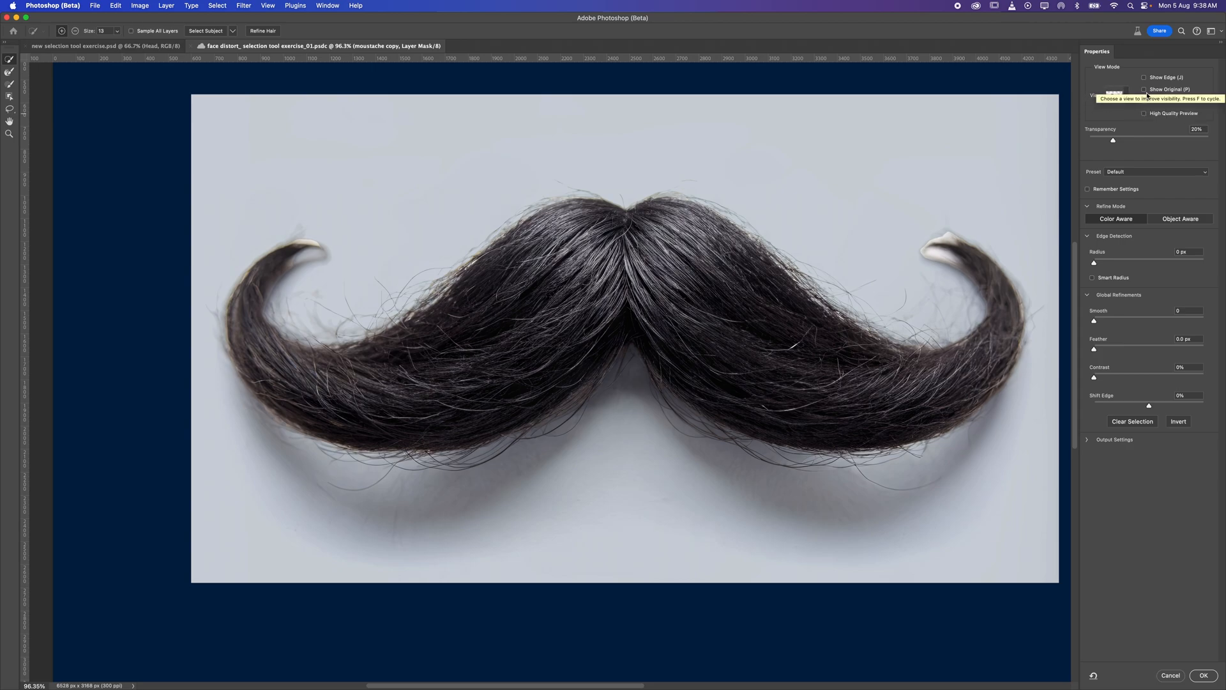
left_click(1118, 96)
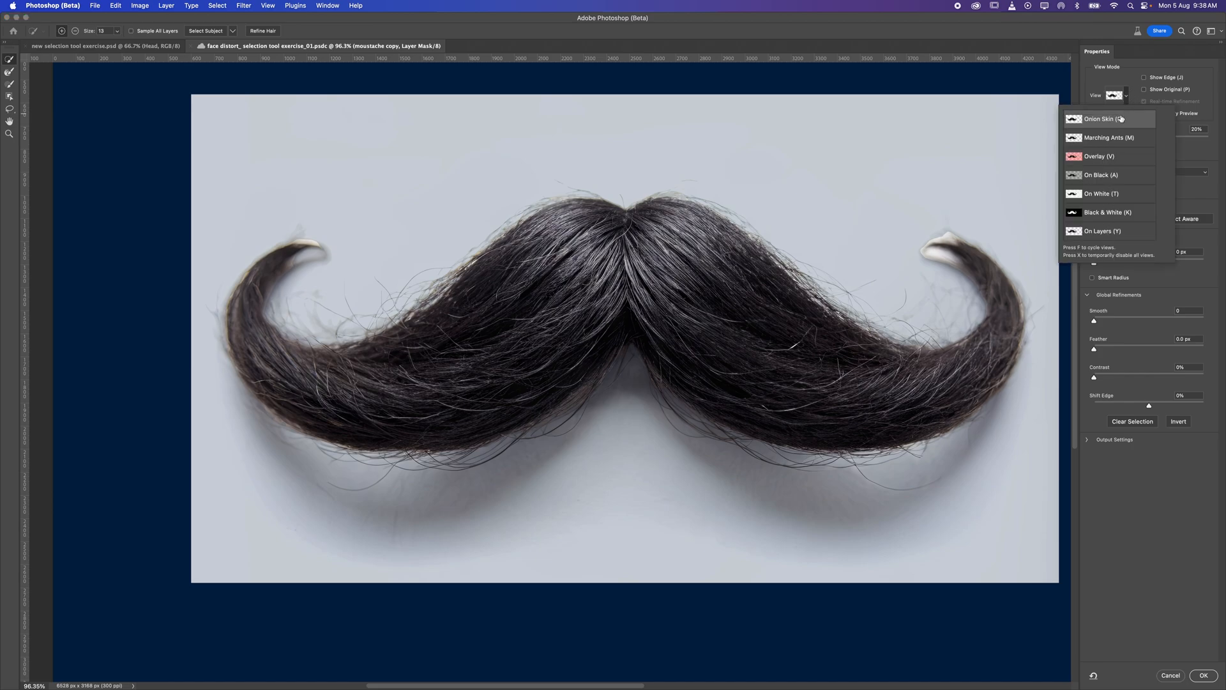
left_click(1126, 99)
left_click(1126, 99)
left_click(1129, 72)
left_click(1127, 97)
left_click(1127, 97)
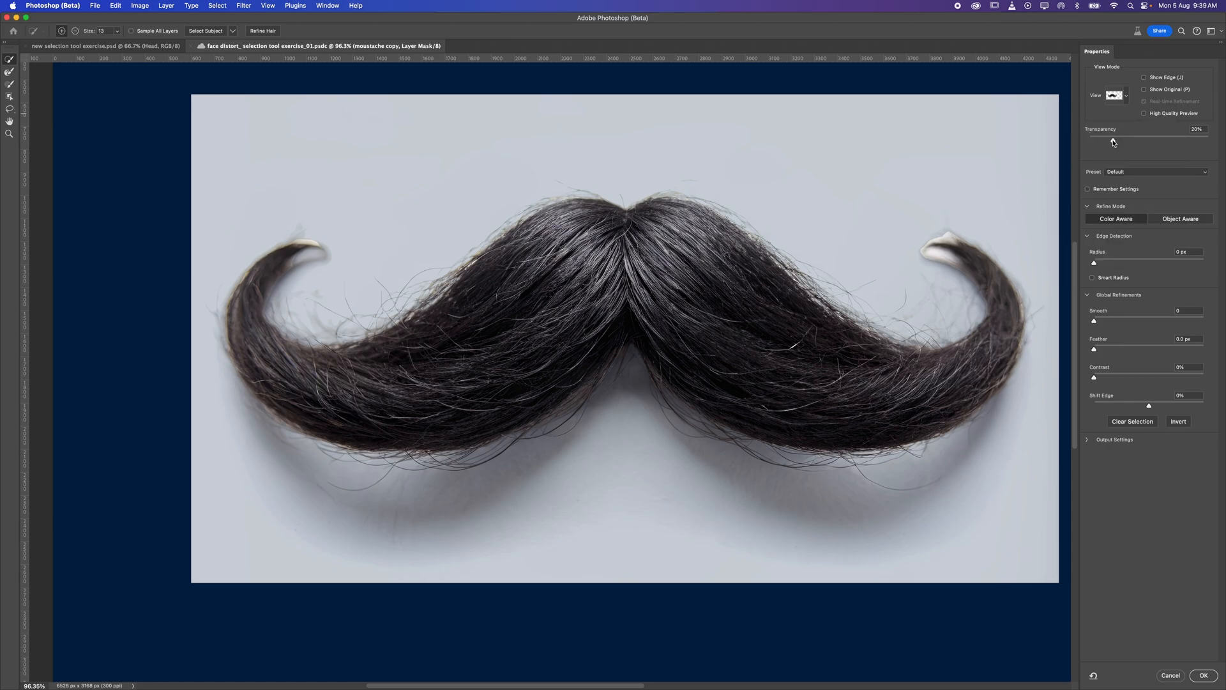
left_click_drag(1113, 142, 1089, 142)
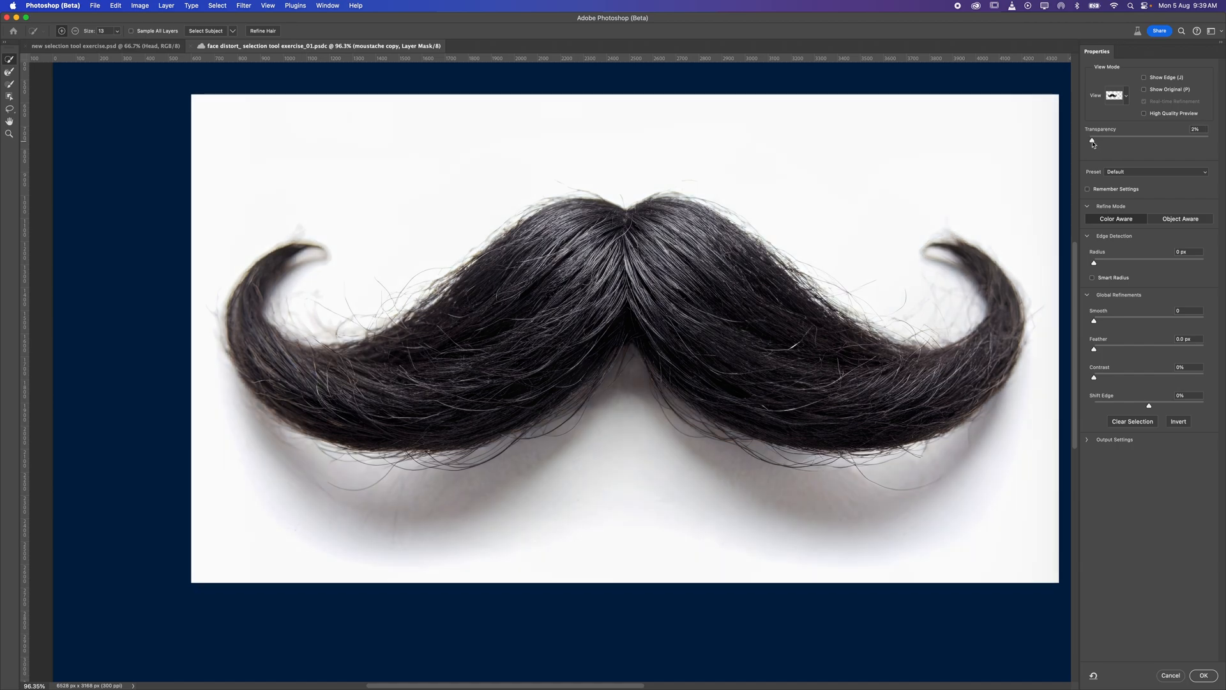
left_click_drag(1090, 141, 1174, 137)
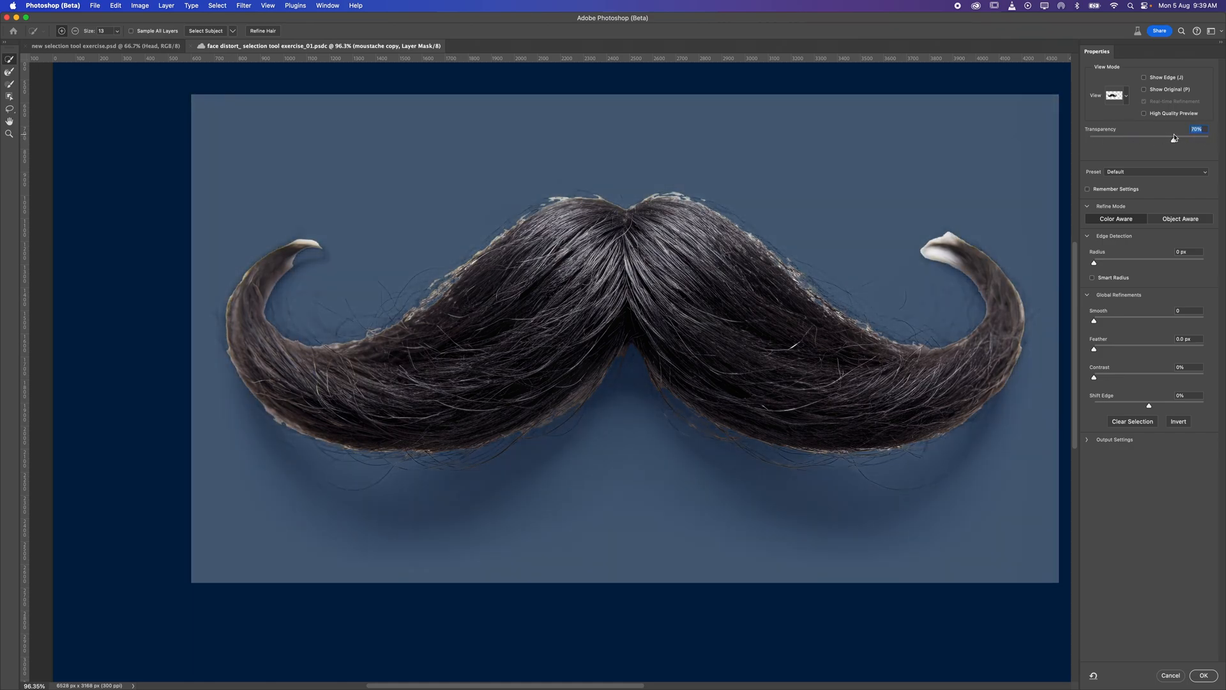
Preview the moustache mask in the Marching Ants view and inspect its edge
left_click(1127, 99)
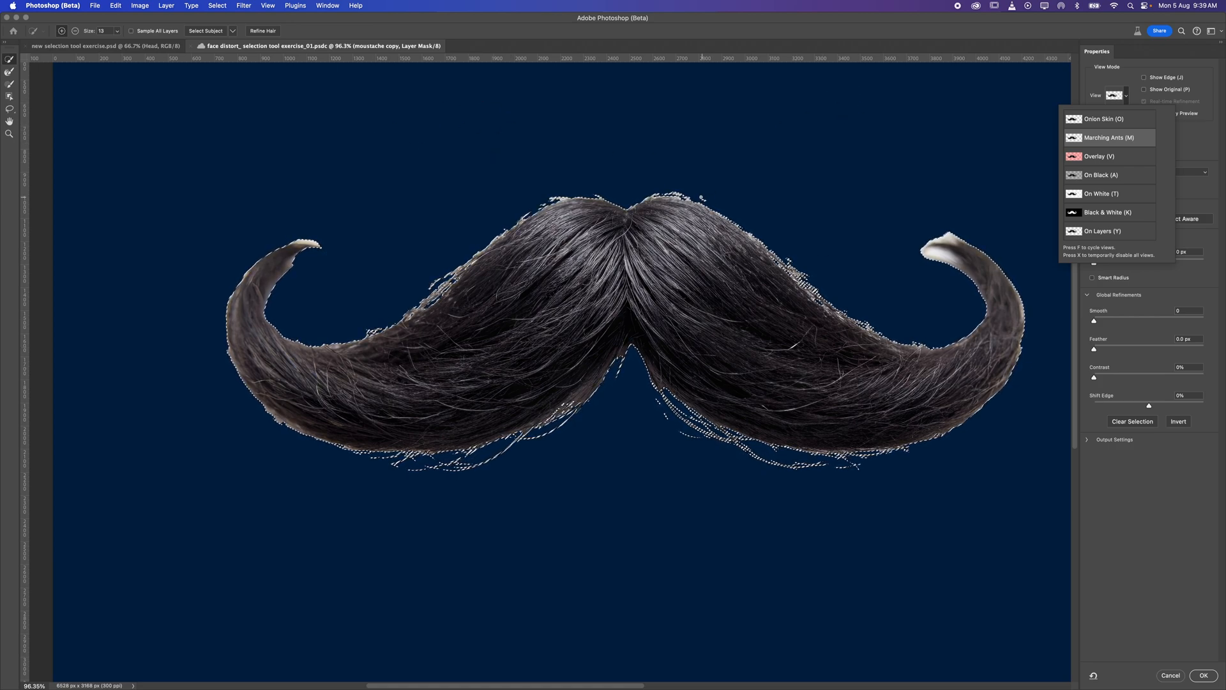
left_click(702, 198)
mouse_move(702, 198)
left_mouse_down()
mouse_move(750, 214)
mouse_move(723, 209)
mouse_move(769, 246)
mouse_move(665, 231)
mouse_move(754, 249)
left_mouse_up()
key("super+z")
key("z")
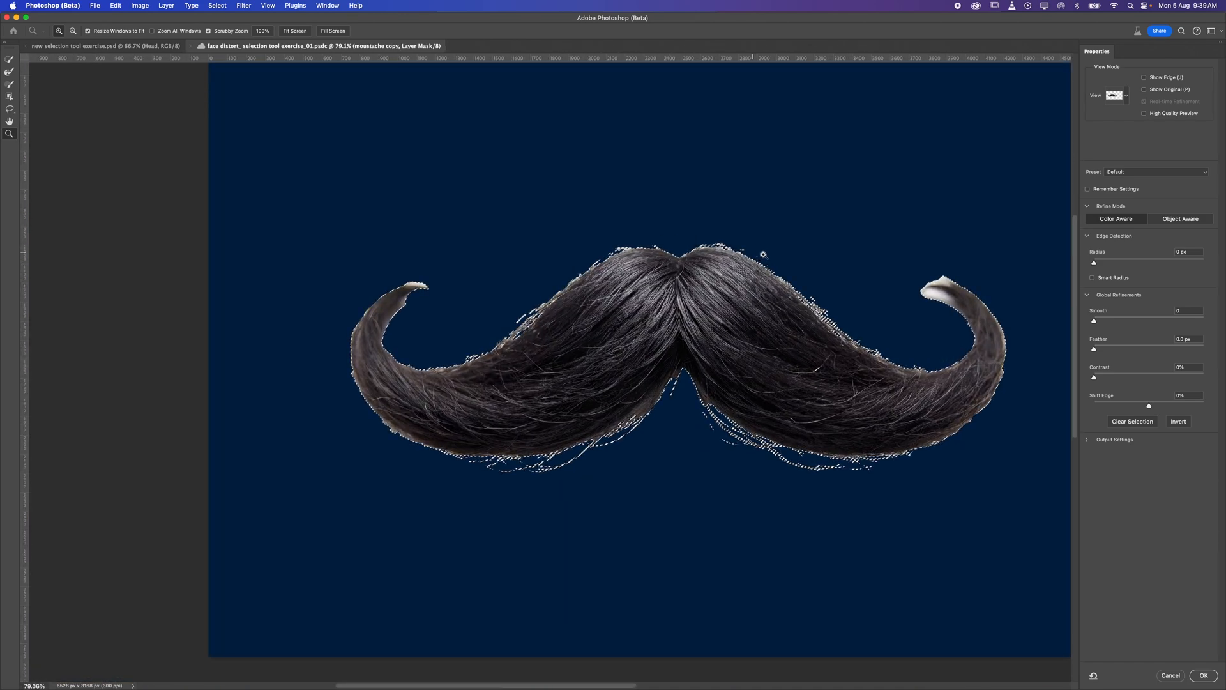
Preview the moustache mask in the Overlay view with the overlay opacity raised to 69%
left_click(1115, 95)
left_click(1095, 155)
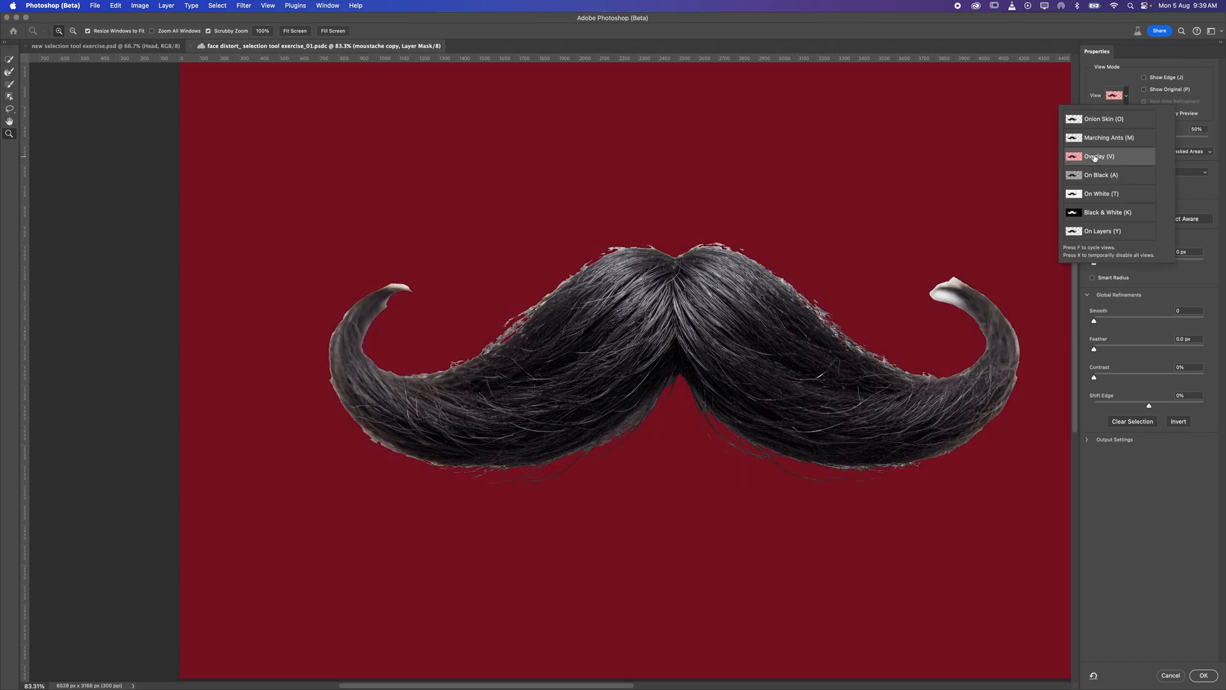
left_click(1180, 71)
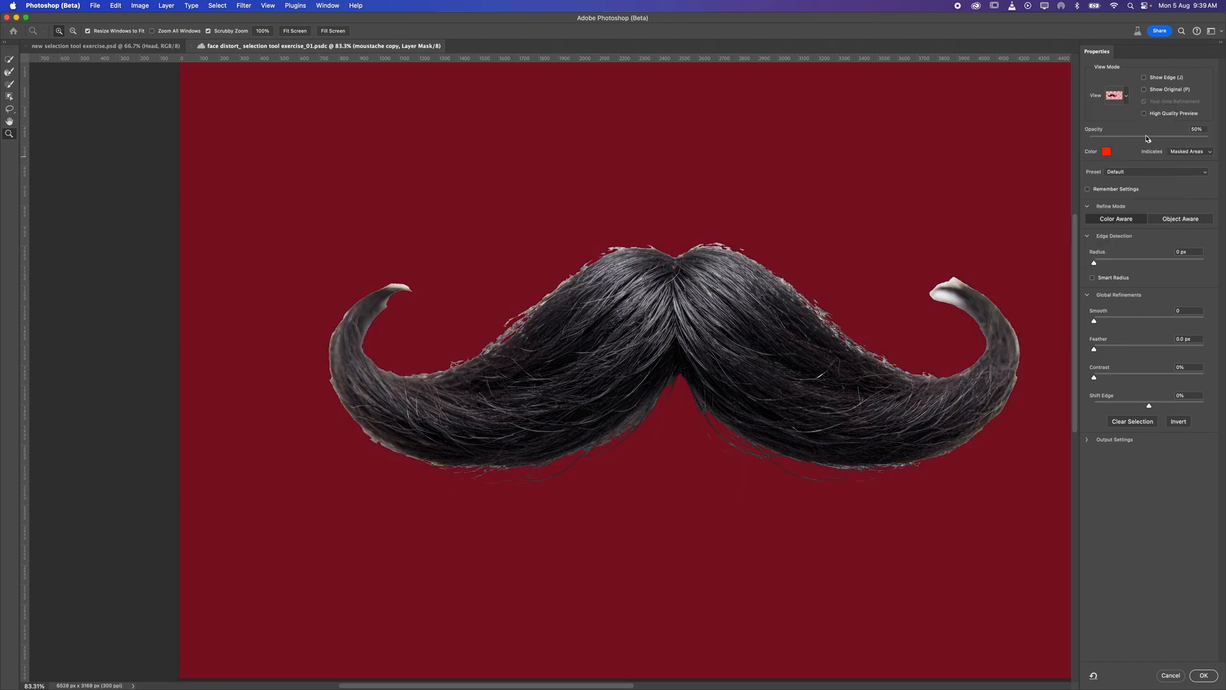
left_click_drag(1148, 138, 1172, 151)
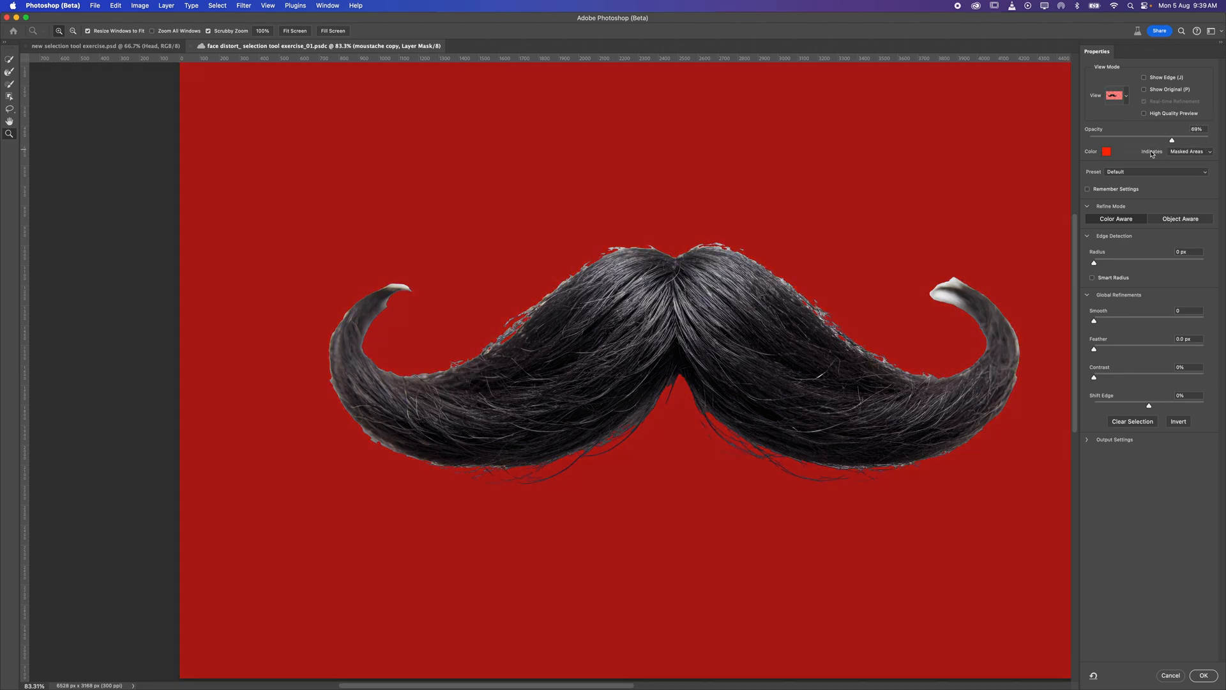
Try a blue overlay colour for the masked areas, and return it to the original red
left_click(1106, 151)
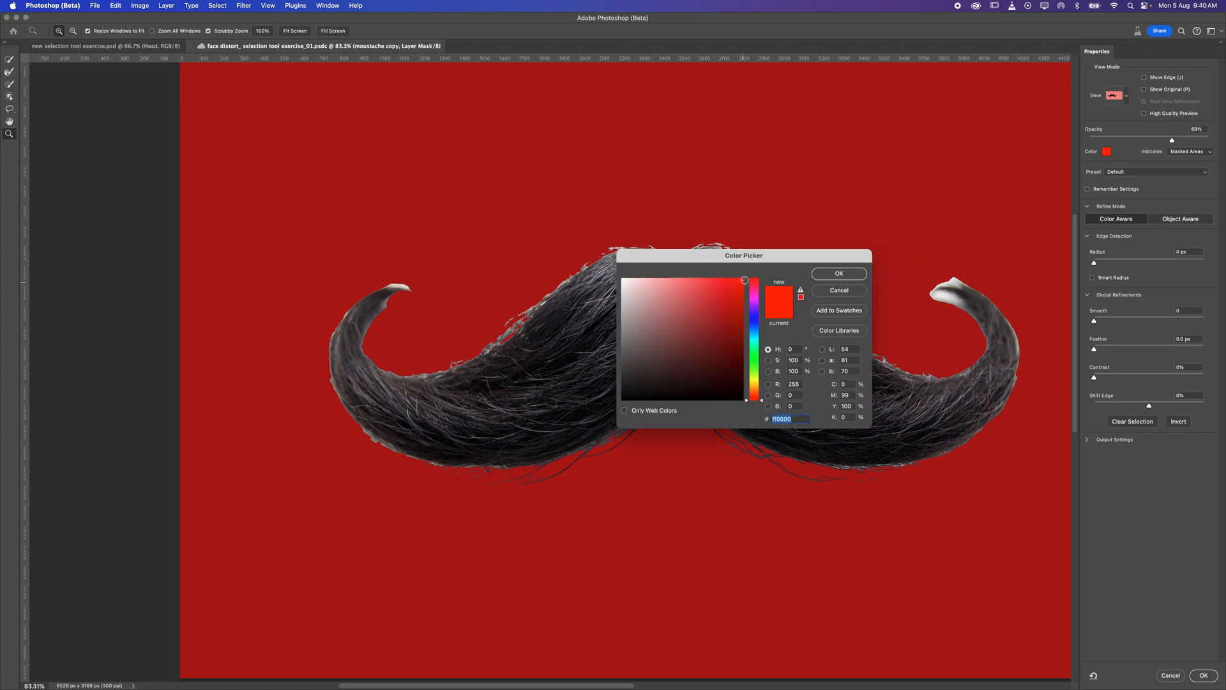
left_click(859, 270)
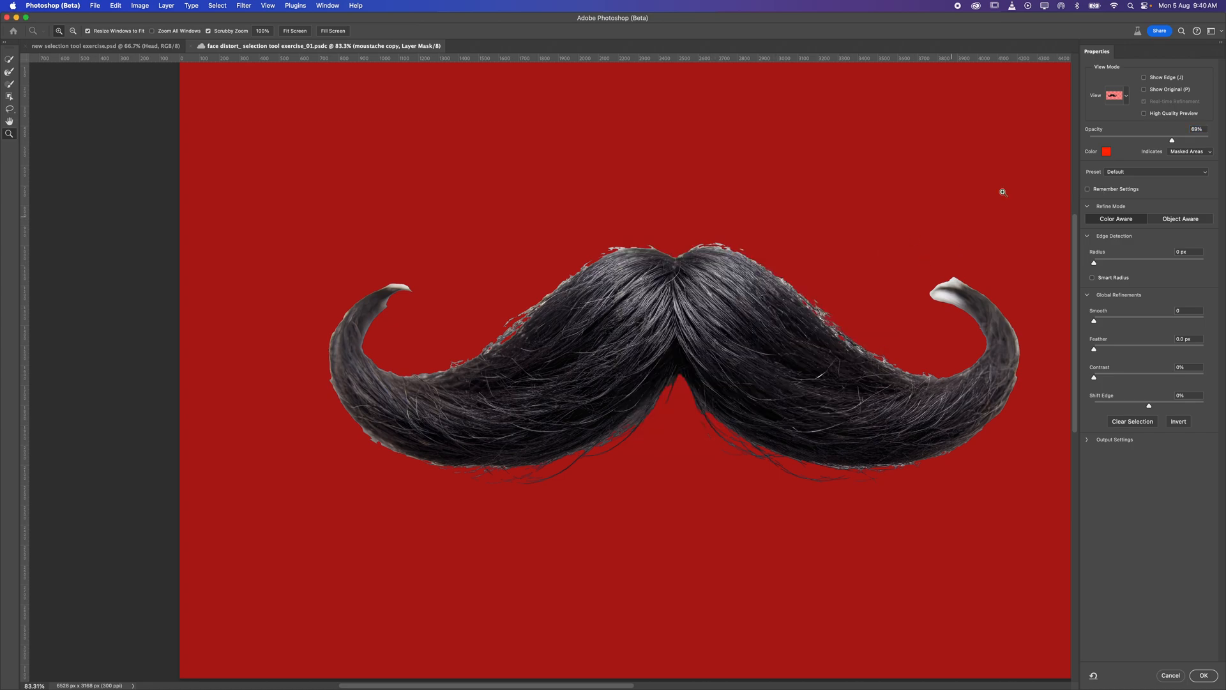
left_click(1109, 152)
left_click(754, 327)
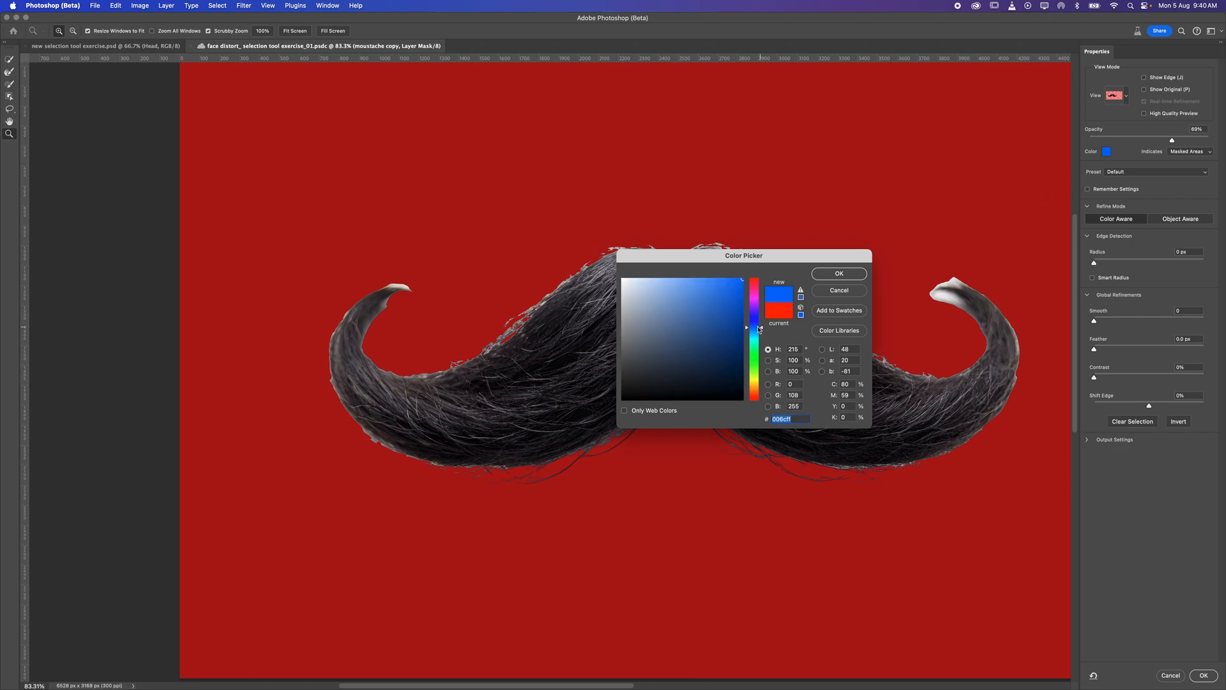
left_click(742, 356)
left_click(778, 311)
left_click(839, 274)
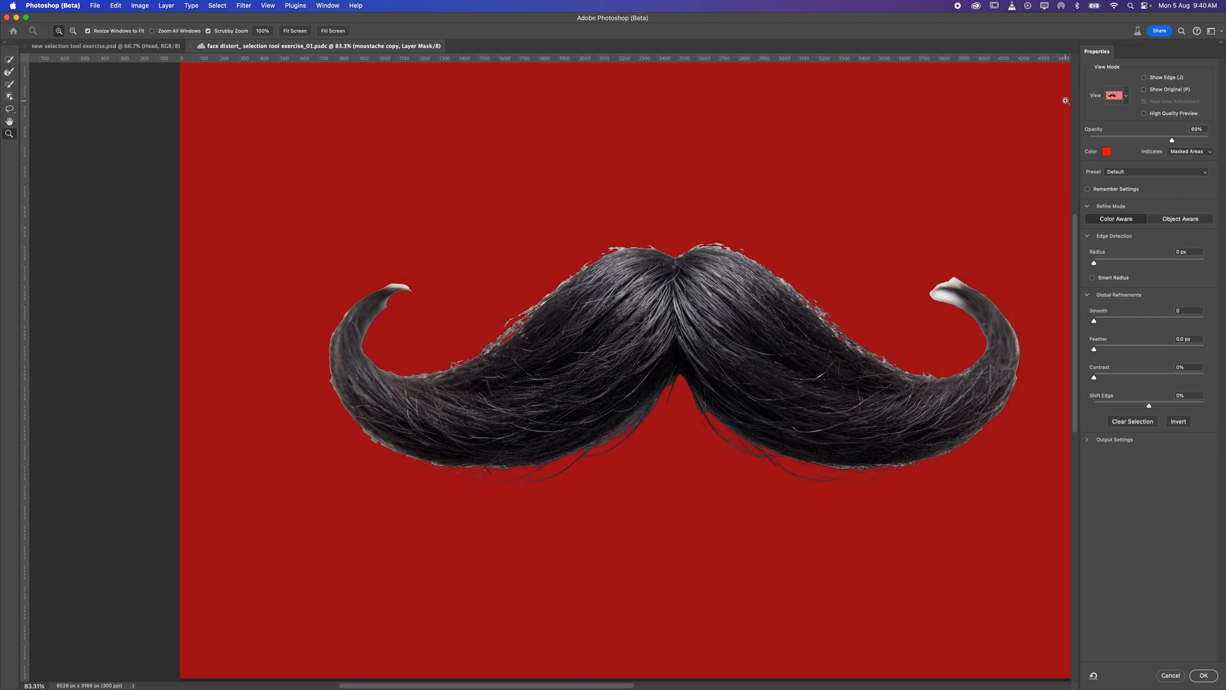
Lower the overlay opacity, and preview the moustache mask in the On Black view at 100% opacity
left_click_drag(1172, 139, 1129, 151)
left_click(1127, 96)
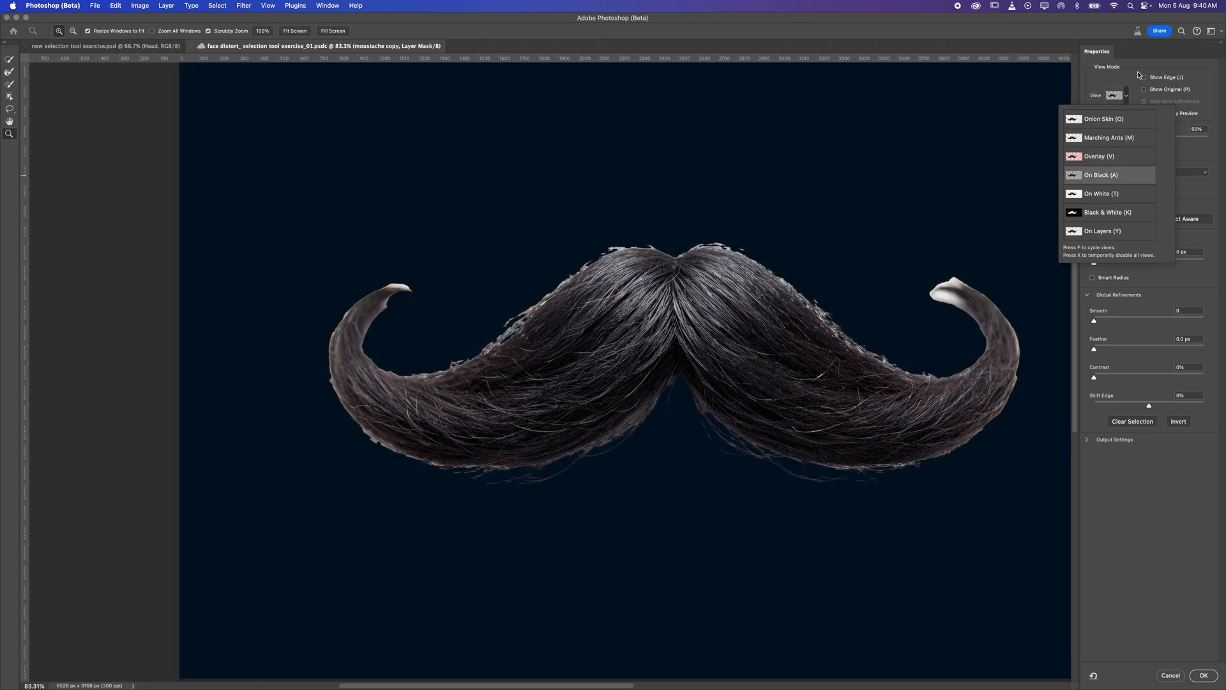
left_click(1100, 175)
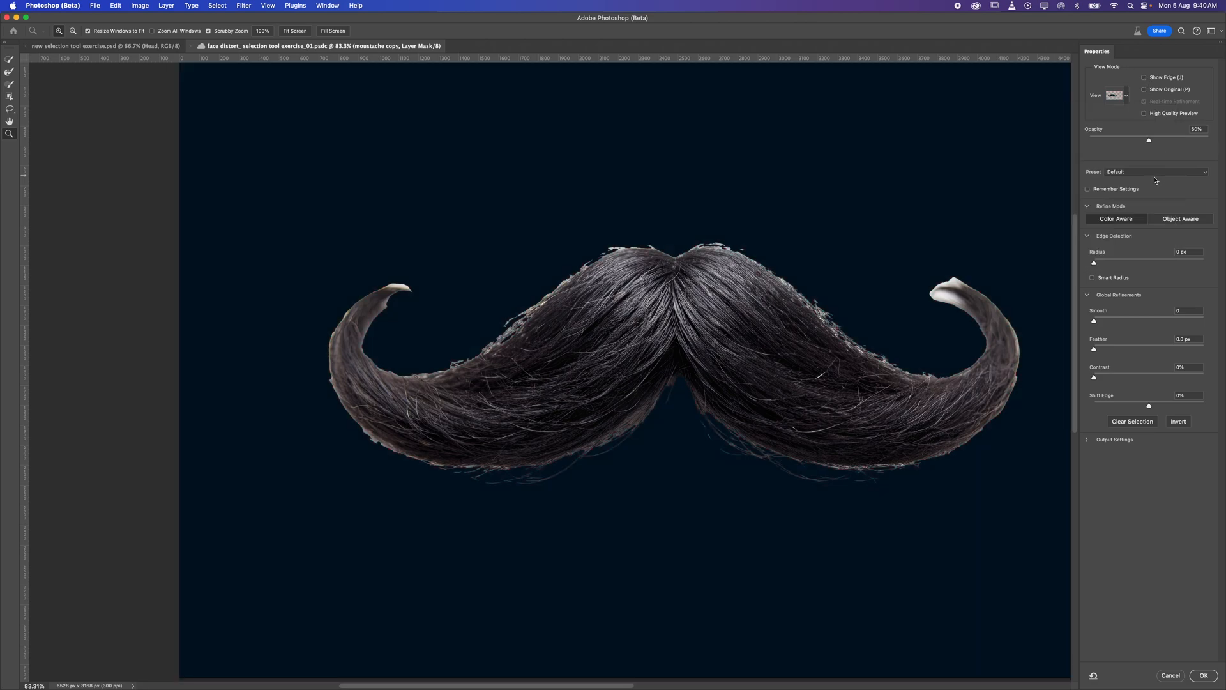
left_click_drag(1150, 142, 1209, 141)
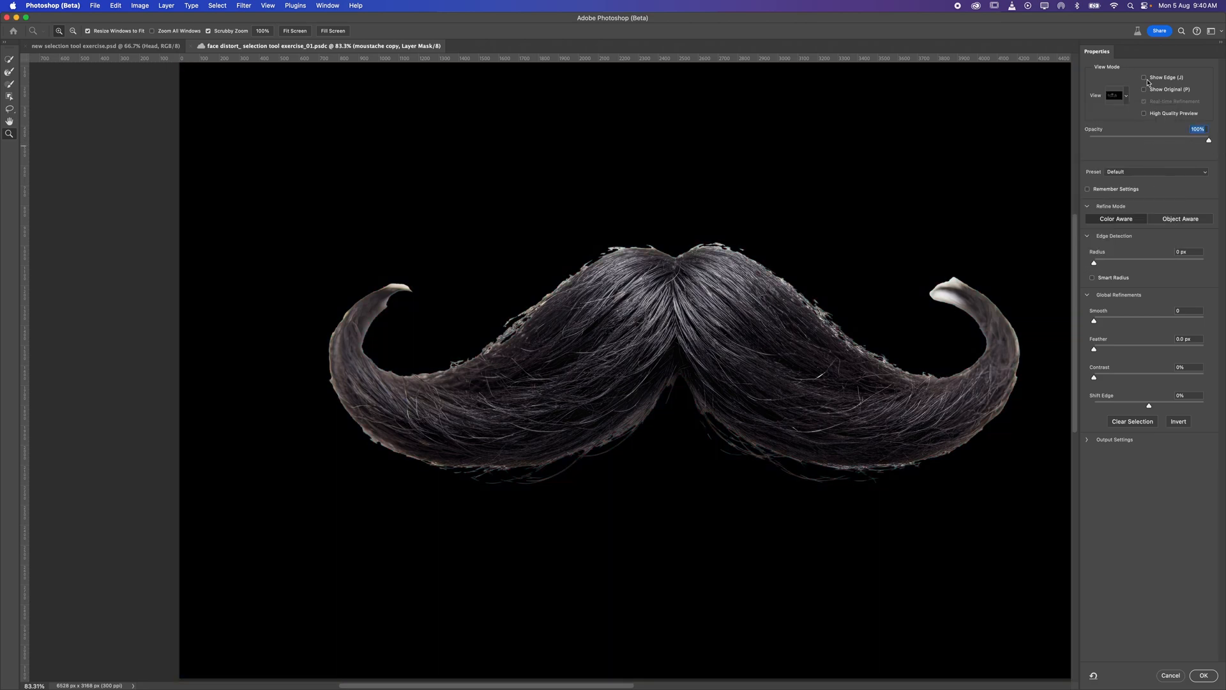
Compare the moustache mask in the On White, On Layers and Black & White views
left_click(1127, 95)
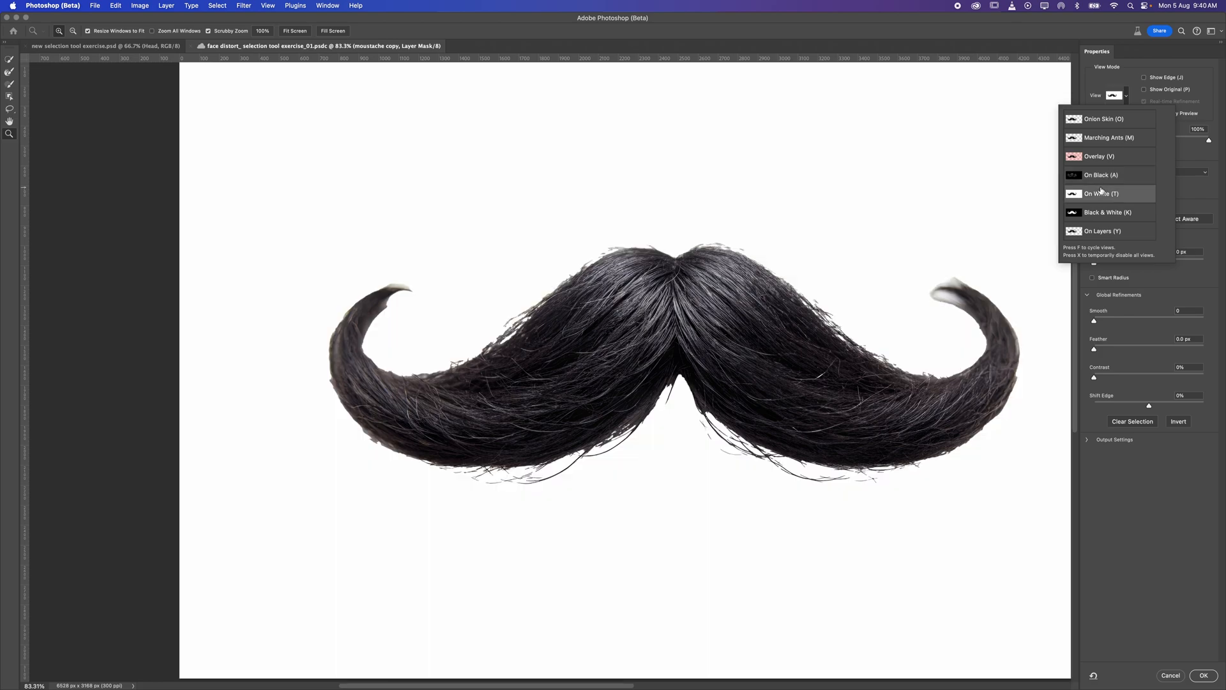
left_click(1115, 64)
left_click(1127, 95)
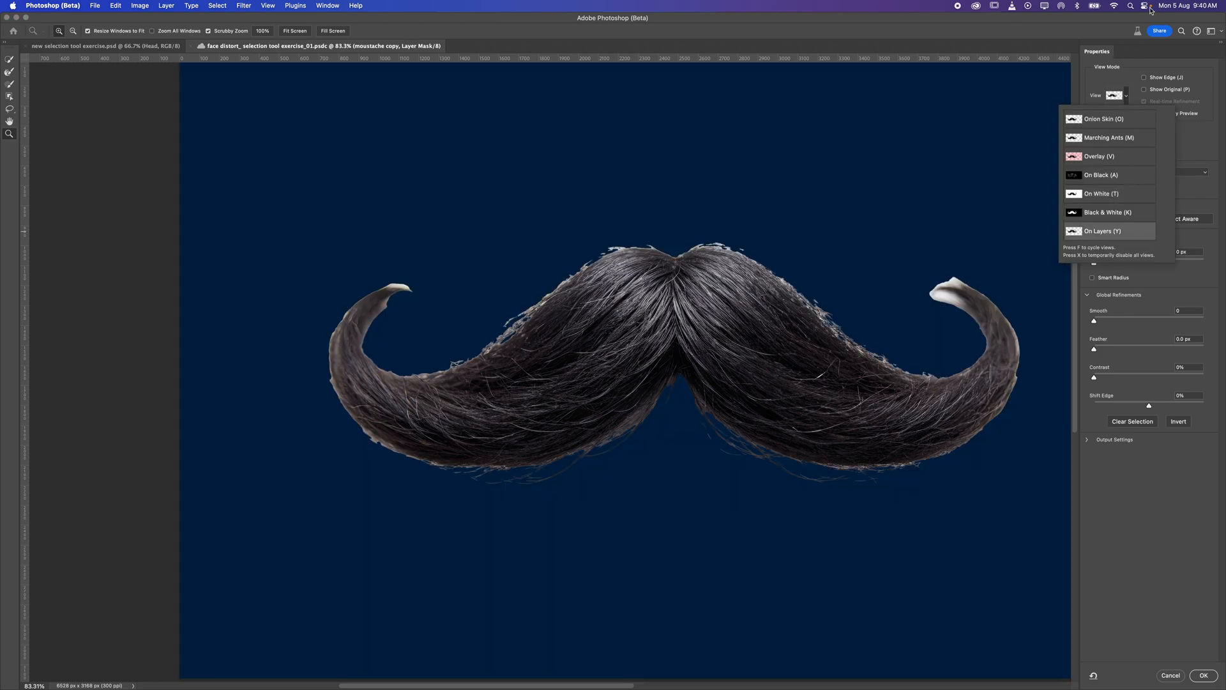
left_click(1167, 118)
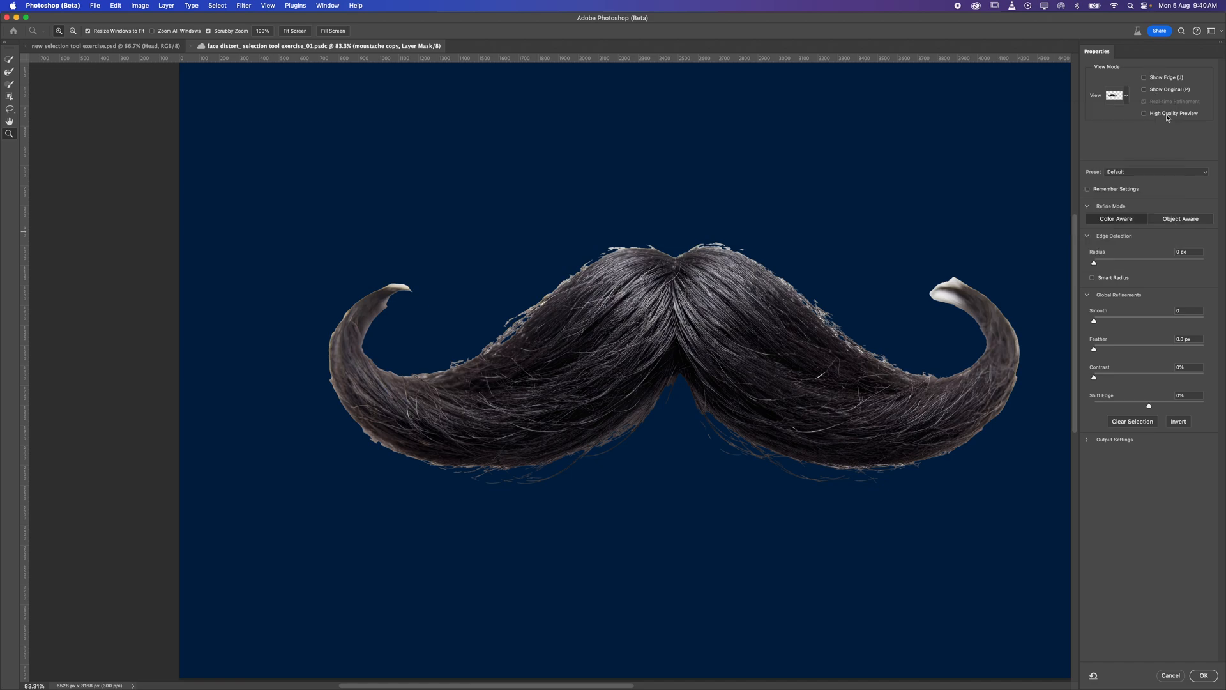
left_click(1128, 96)
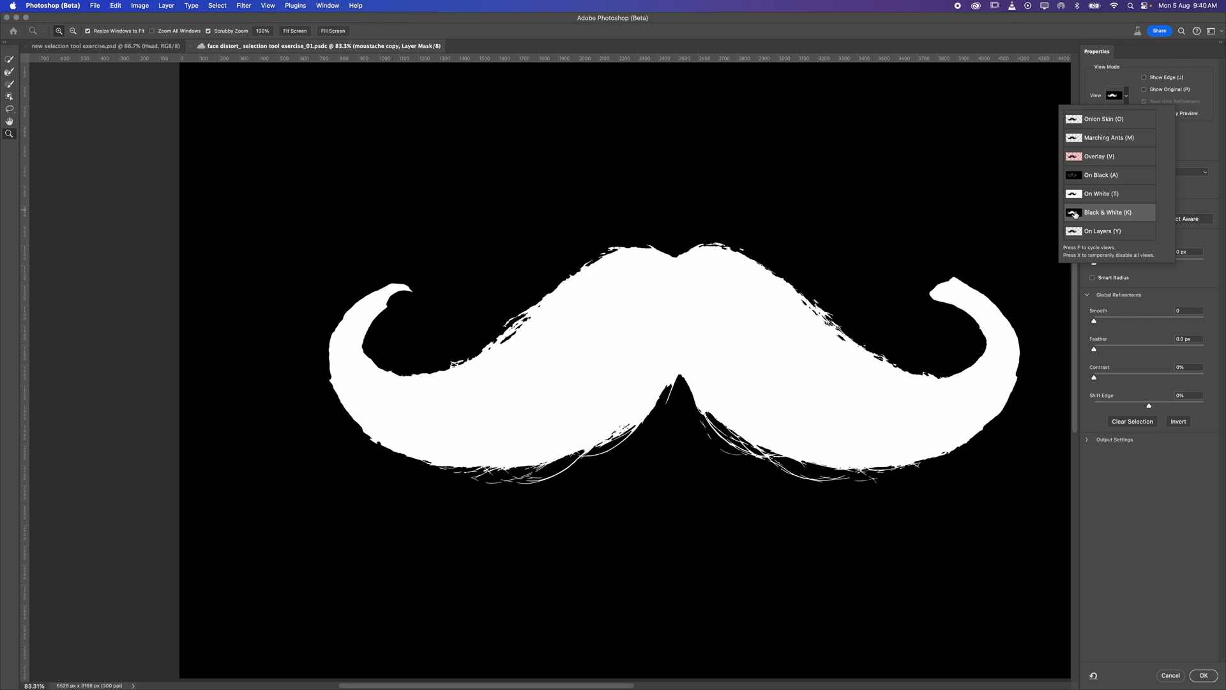
left_click(1122, 80)
Return the preview to the Onion Skin view and set its transparency to 100%
left_click(1130, 96)
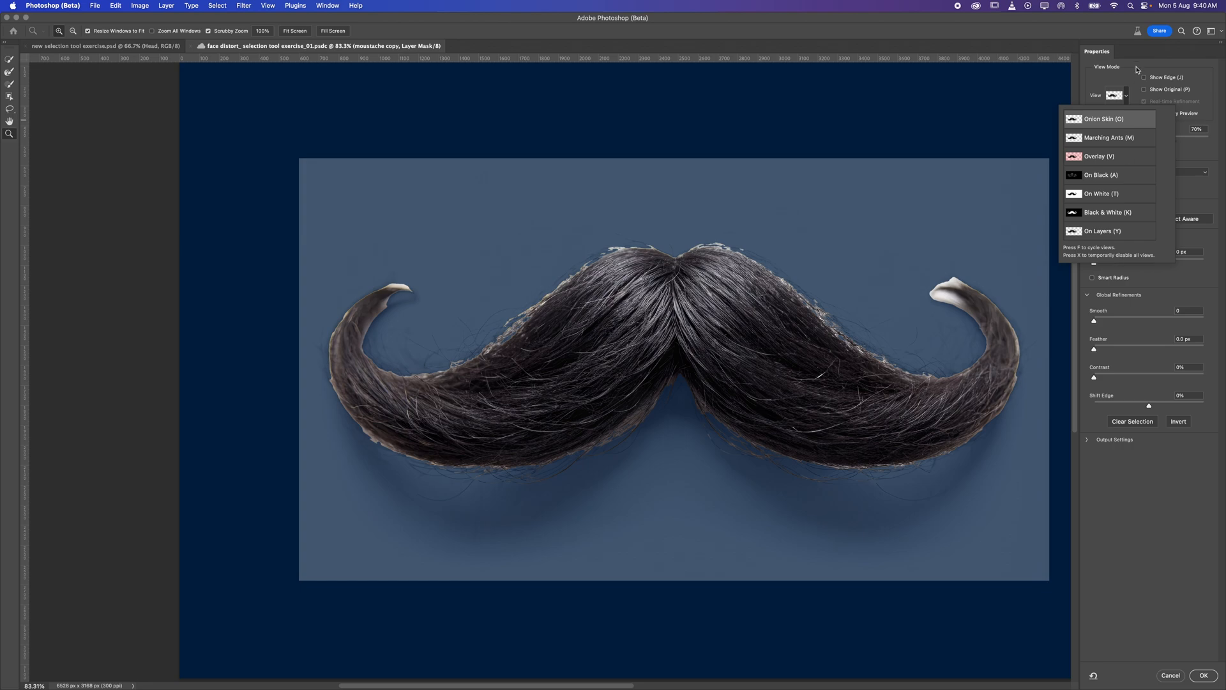
left_click(1138, 69)
left_click_drag(1161, 140, 1224, 146)
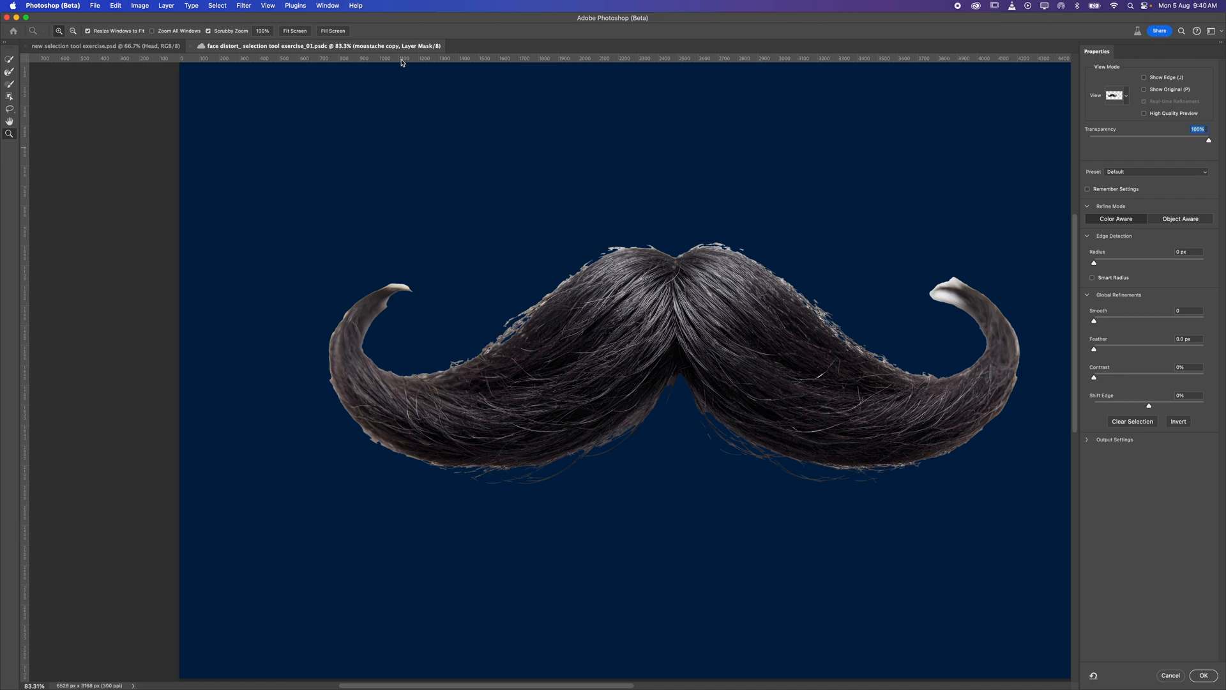
Enlarge the Quick Selection brush and paint along the upper edge of the moustache's left half to adjust the mask
left_click(9, 59)
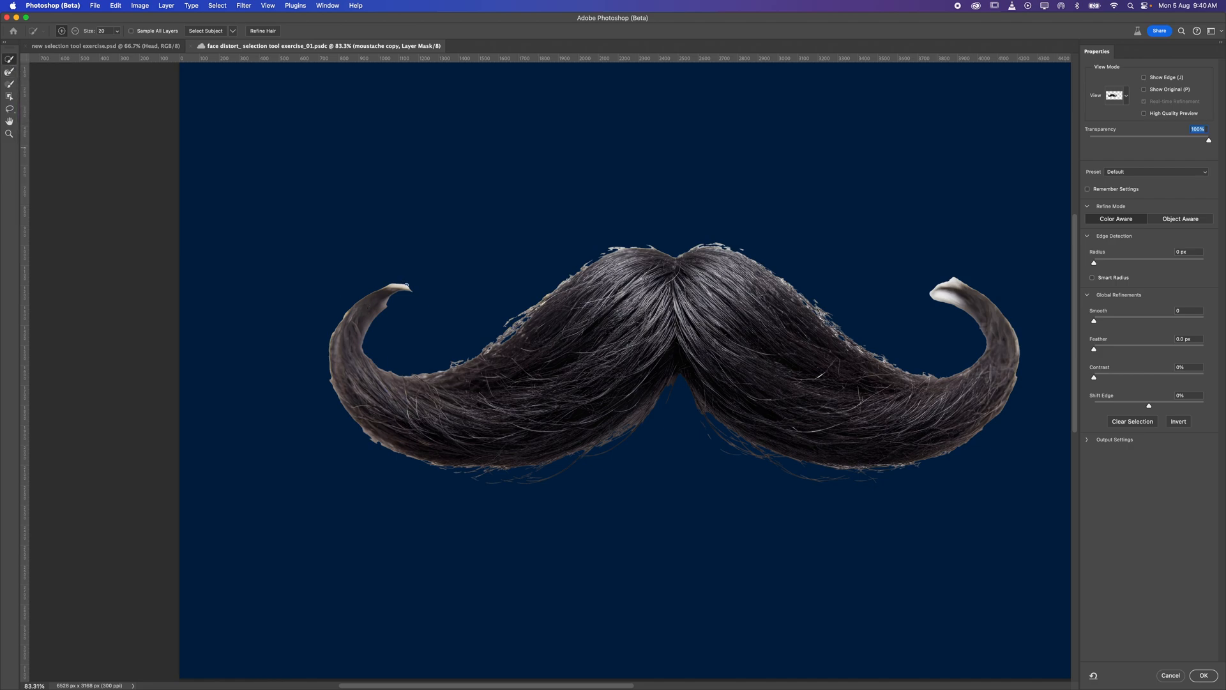
key("bracketright")
key("bracketright")
key("bracketright")
key("bracketright")
key("bracketright")
key("bracketright")
key("alt")
key("alt")
mouse_move(629, 244)
left_mouse_down()
mouse_move(476, 349)
mouse_move(440, 358)
mouse_move(400, 364)
mouse_move(386, 351)
mouse_move(383, 315)
mouse_move(399, 291)
mouse_move(521, 299)
mouse_move(399, 318)
mouse_move(387, 292)
mouse_move(353, 325)
mouse_move(362, 353)
mouse_move(410, 385)
mouse_move(462, 384)
mouse_move(568, 294)
mouse_move(661, 269)
mouse_move(638, 262)
mouse_move(611, 282)
mouse_move(577, 361)
mouse_move(599, 315)
mouse_move(589, 308)
mouse_move(652, 253)
mouse_move(611, 255)
left_mouse_up()
left_click(597, 275)
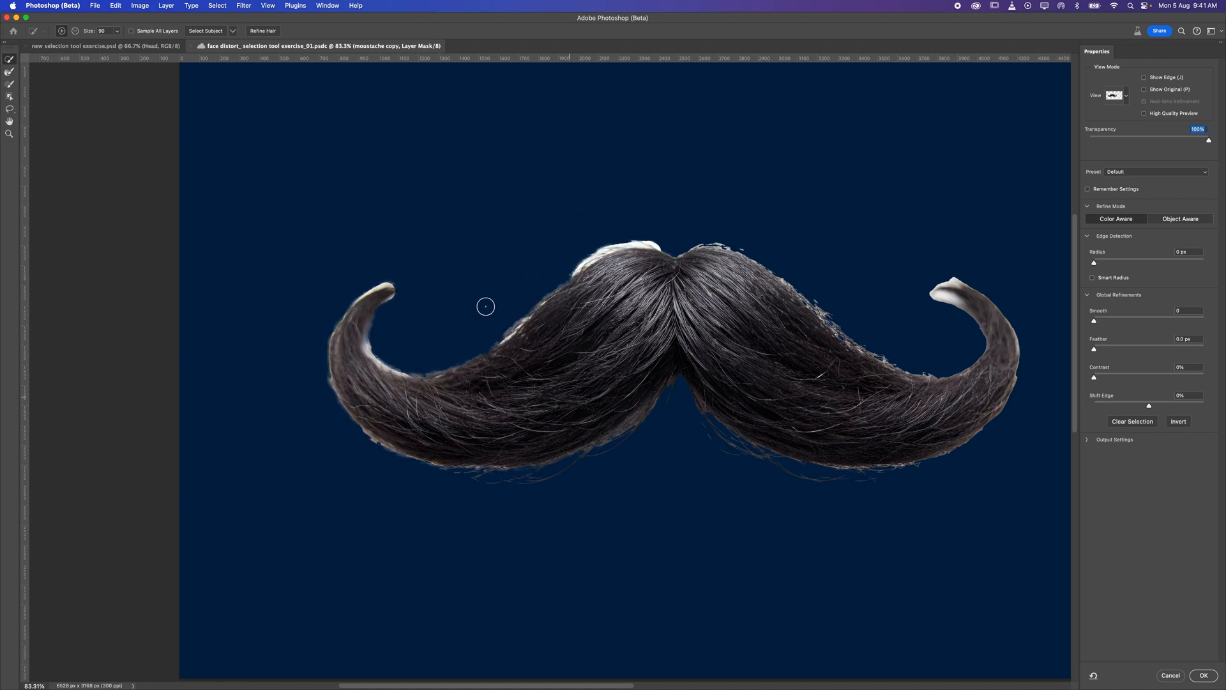
Enlarge the Brush tool, subtract around the moustache's left tip and paint white fringe back along the left curl and upper edges
left_click(10, 76)
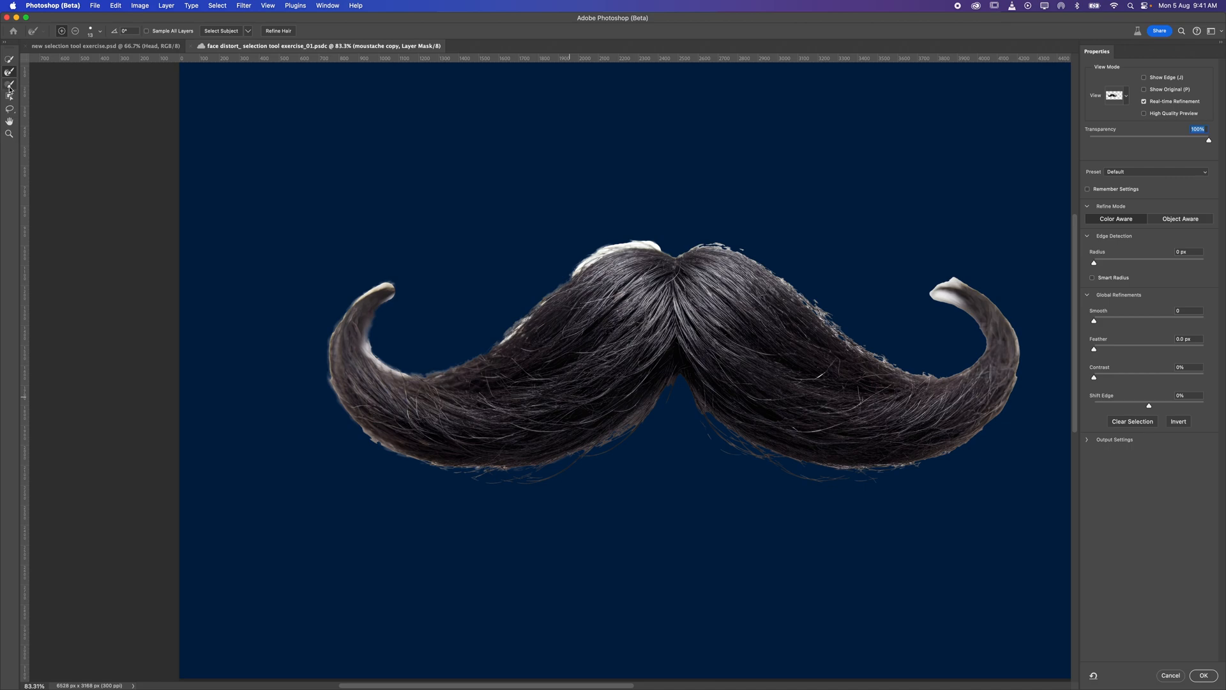
left_click(9, 85)
key("]")
key("]")
key("]")
key("]")
key("]")
mouse_move(379, 321)
left_mouse_down("alt")
mouse_move(377, 349)
mouse_move(400, 369)
mouse_move(375, 322)
mouse_move(390, 296)
mouse_move(380, 282)
mouse_move(341, 304)
mouse_move(320, 353)
mouse_move(358, 429)
mouse_move(402, 466)
mouse_move(524, 475)
mouse_move(435, 468)
mouse_move(383, 447)
mouse_move(349, 404)
mouse_move(327, 367)
mouse_move(324, 316)
mouse_move(387, 282)
left_mouse_up("alt")
mouse_move(318, 343)
left_mouse_down()
mouse_move(342, 326)
mouse_move(393, 368)
mouse_move(464, 370)
mouse_move(507, 342)
mouse_move(440, 372)
mouse_move(572, 279)
mouse_move(707, 241)
mouse_move(753, 255)
mouse_move(903, 373)
left_mouse_up()
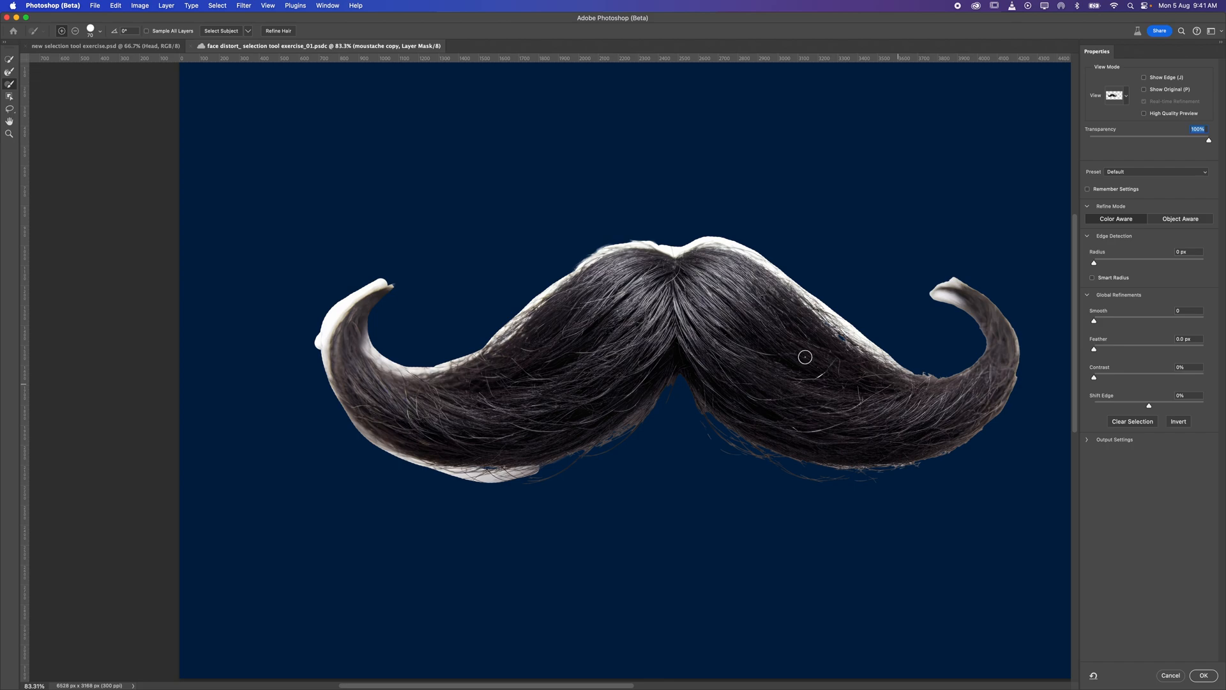
Try the Object Selection tool on the whole moustache and a freehand Lasso subtraction from its left half
left_click(9, 99)
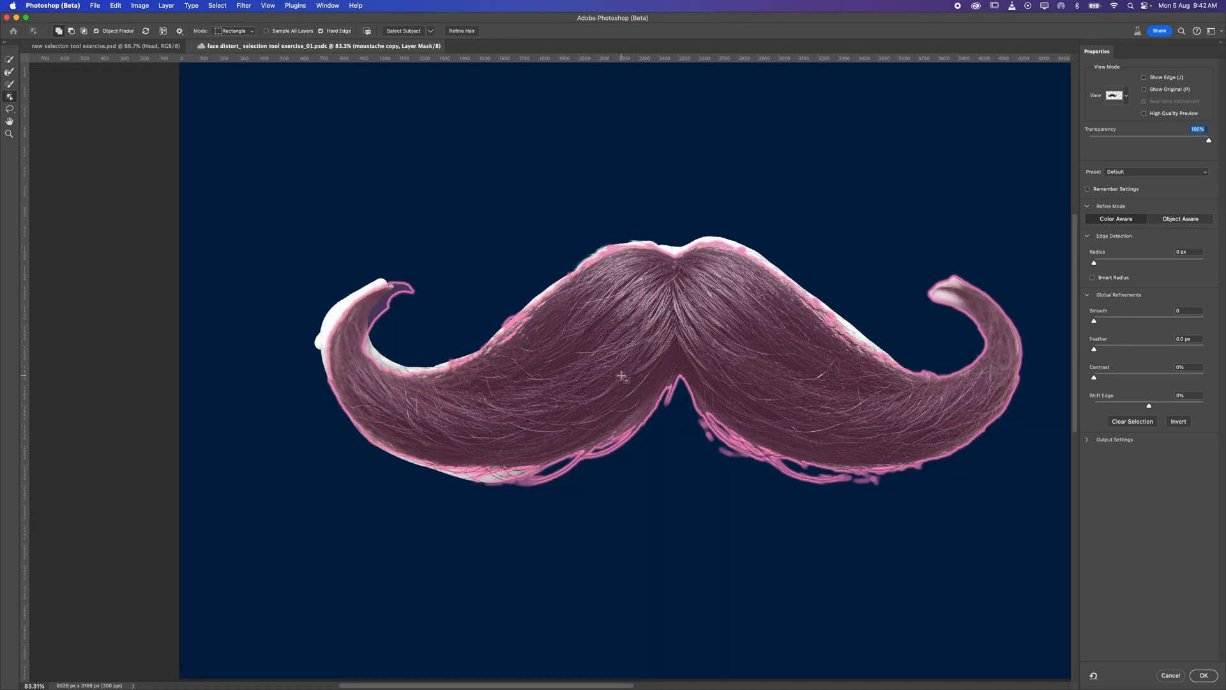
left_click(621, 376)
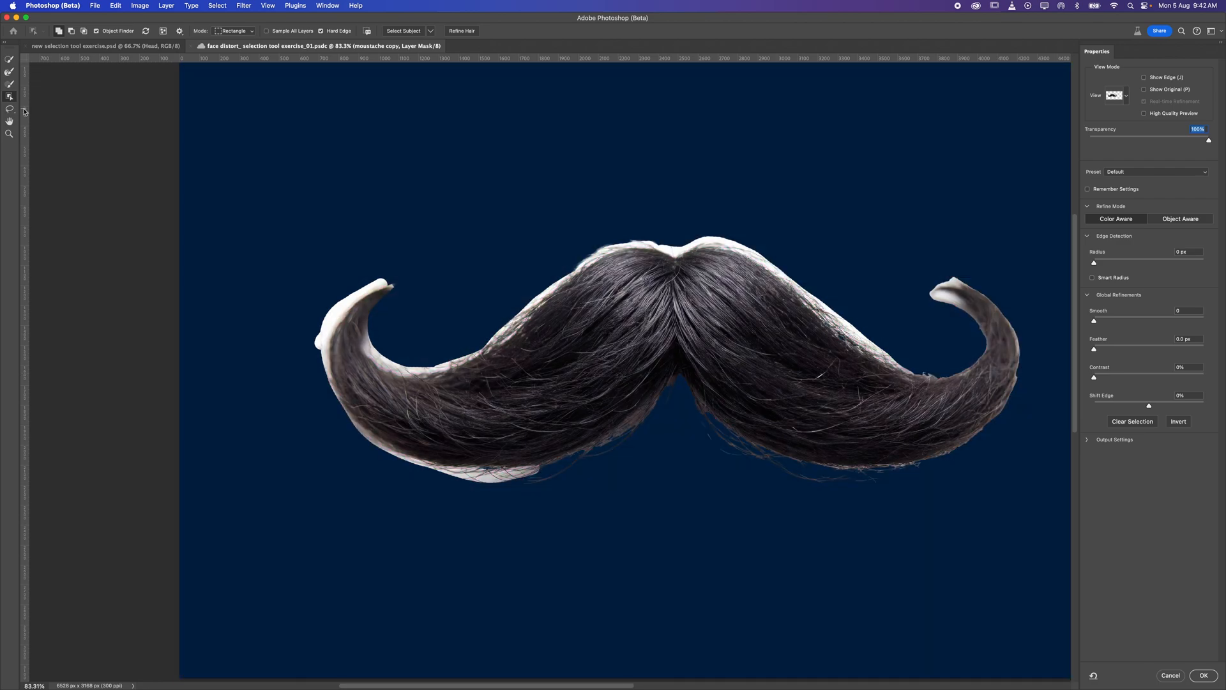
left_click(9, 109)
mouse_move(500, 277)
left_mouse_down()
mouse_move(549, 416)
mouse_move(597, 281)
mouse_move(505, 291)
mouse_move(504, 377)
mouse_move(478, 276)
mouse_move(475, 310)
left_mouse_up()
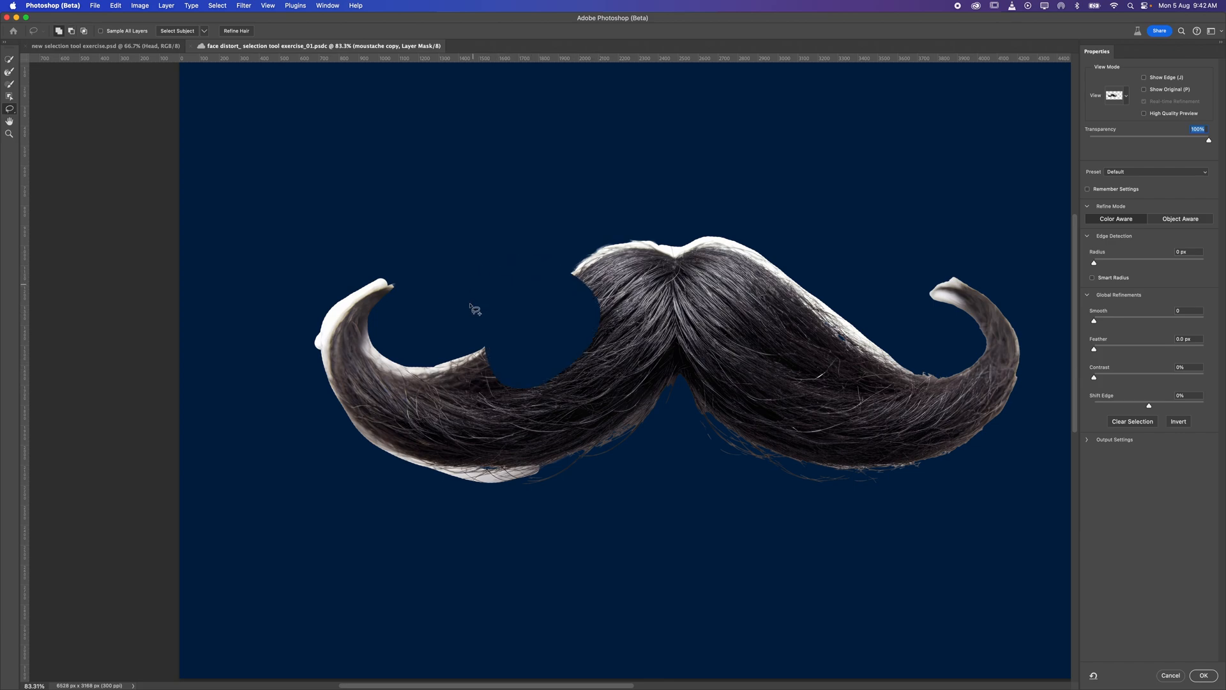
key("super+z")
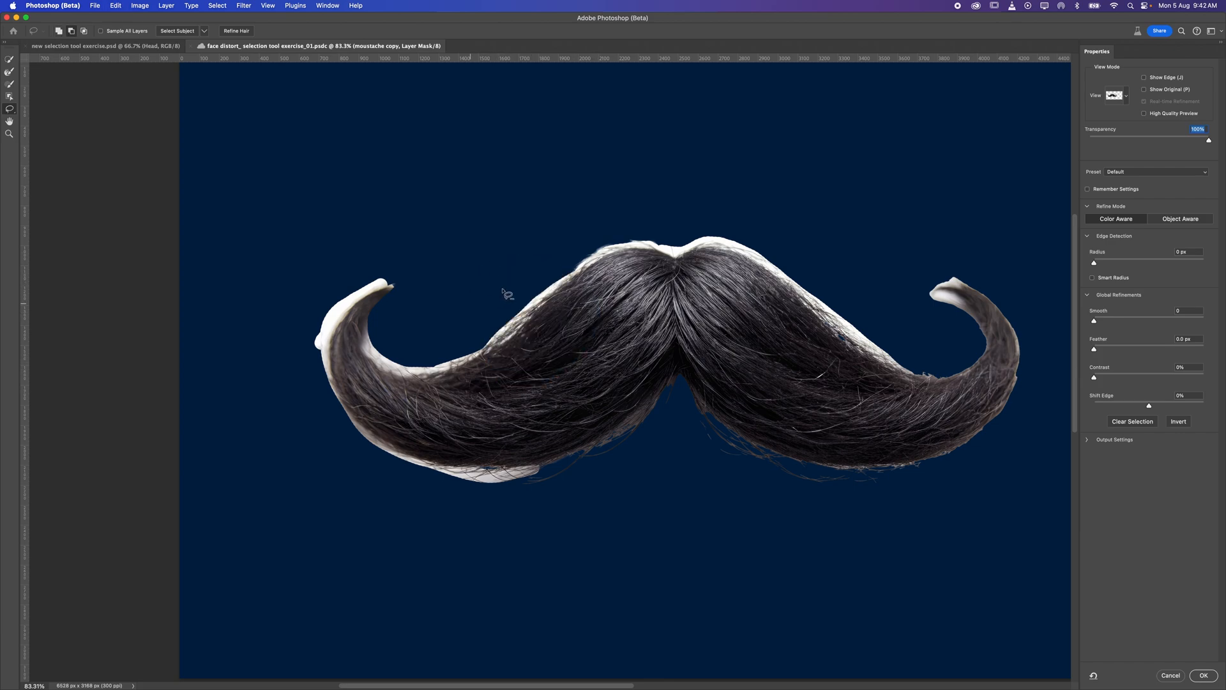
right_click(556, 273)
key("Escape")
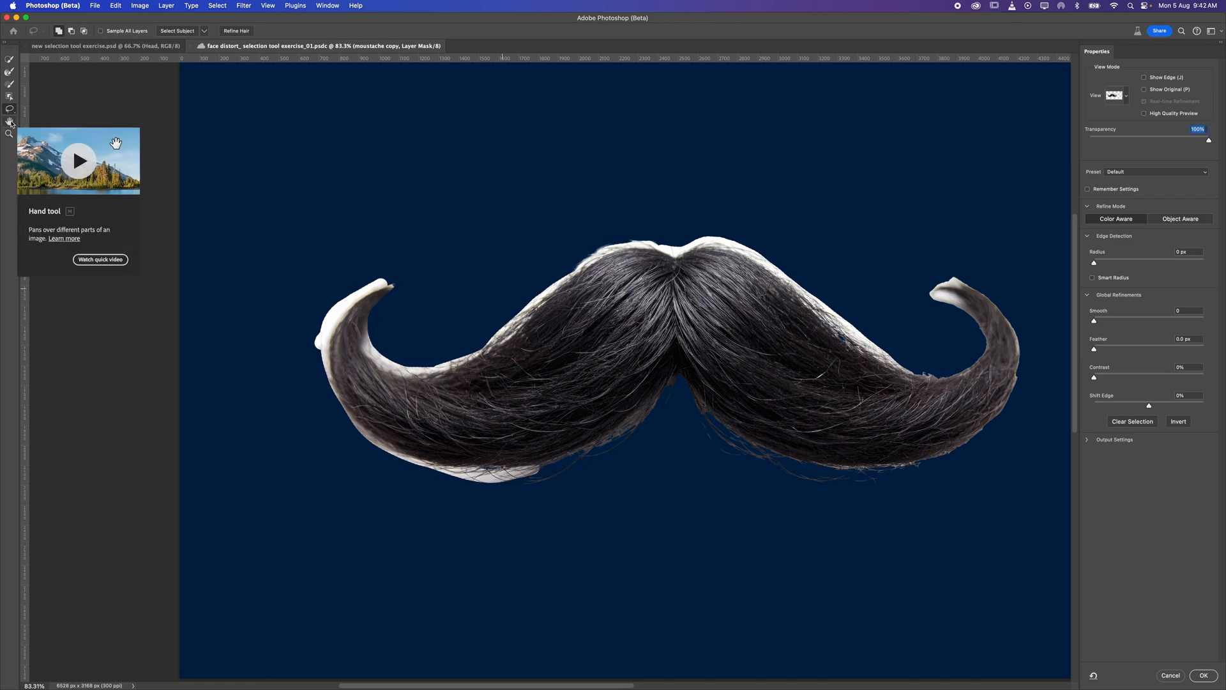
Enlarge the Refine Edge Brush and paint around the moustache's outline to recover the fine hairs and remove the white fringe
left_click(9, 72)
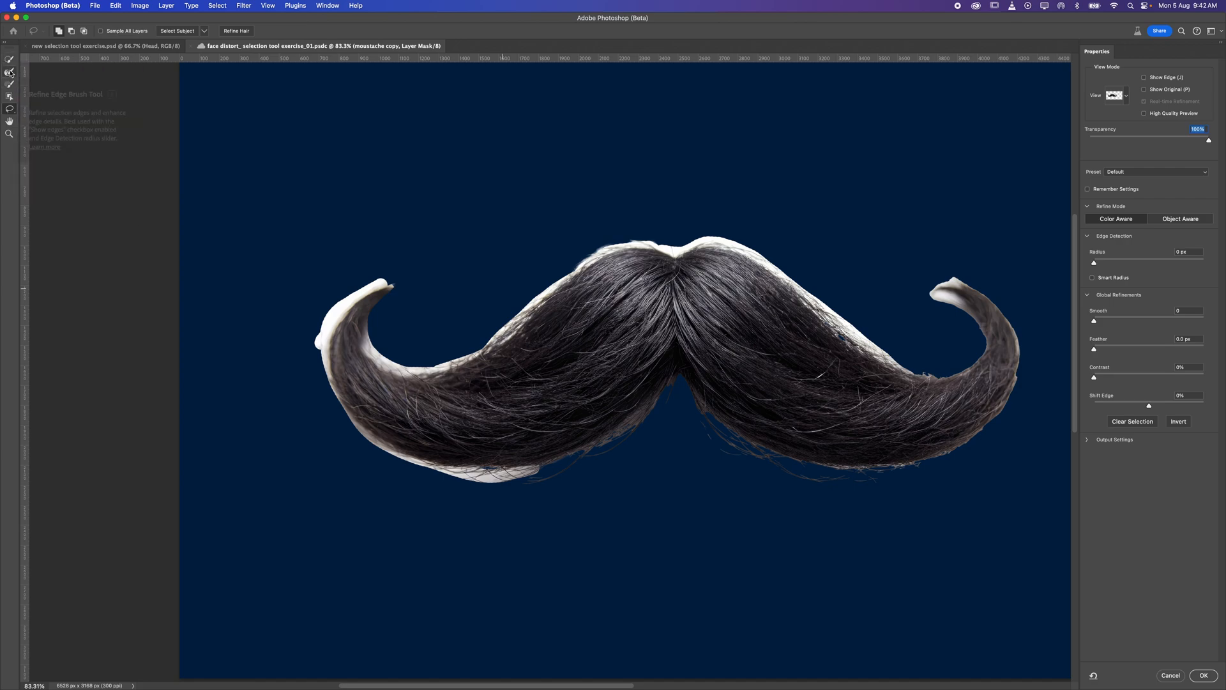
left_click(10, 73)
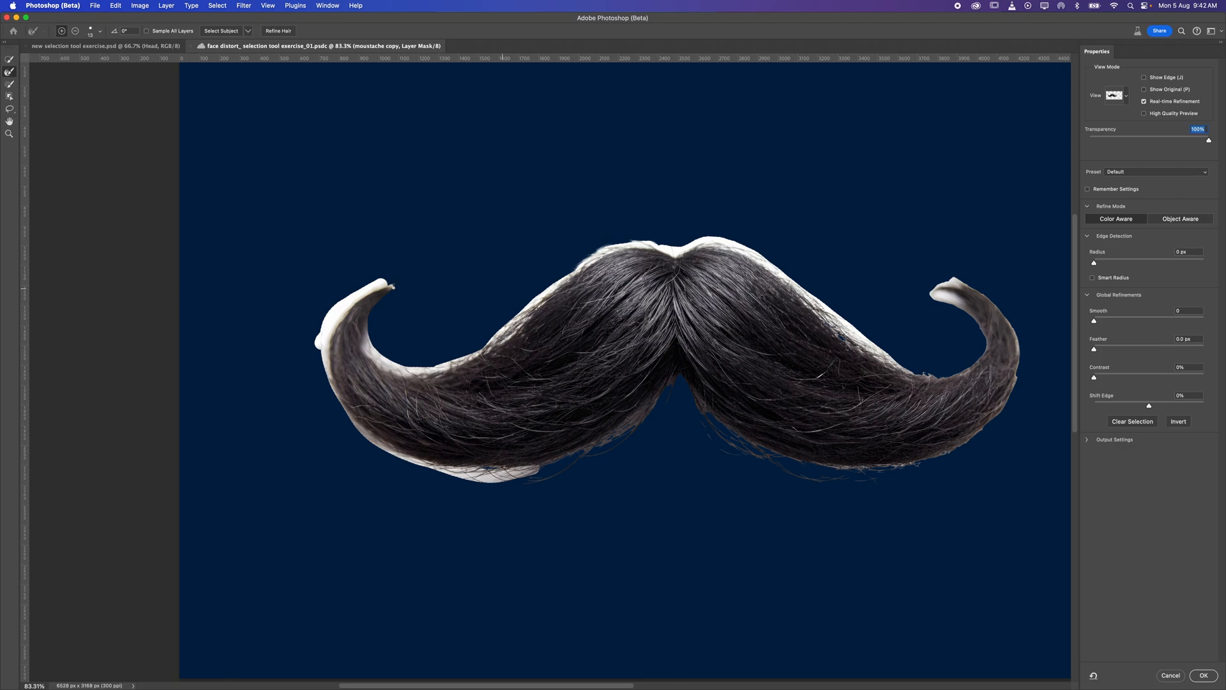
key("bracketright")
key("bracketright")
key("bracketright")
key("bracketright")
mouse_move(391, 295)
left_mouse_down()
mouse_move(370, 329)
mouse_move(391, 370)
mouse_move(455, 364)
mouse_move(528, 319)
left_mouse_up()
mouse_move(460, 348)
left_mouse_down()
mouse_move(531, 296)
mouse_move(495, 333)
mouse_move(527, 304)
mouse_move(495, 351)
mouse_move(558, 281)
mouse_move(476, 334)
mouse_move(490, 297)
mouse_move(600, 291)
mouse_move(653, 330)
mouse_move(516, 325)
mouse_move(582, 260)
mouse_move(660, 241)
left_mouse_up()
mouse_move(578, 256)
left_mouse_down()
mouse_move(665, 245)
mouse_move(637, 252)
mouse_move(681, 245)
mouse_move(697, 256)
mouse_move(690, 239)
mouse_move(755, 245)
mouse_move(715, 232)
mouse_move(772, 259)
mouse_move(720, 230)
mouse_move(900, 342)
mouse_move(834, 332)
mouse_move(960, 366)
mouse_move(908, 358)
mouse_move(930, 367)
mouse_move(983, 354)
mouse_move(953, 301)
mouse_move(921, 294)
mouse_move(989, 321)
mouse_move(924, 273)
mouse_move(1033, 291)
mouse_move(938, 270)
mouse_move(986, 300)
mouse_move(1003, 397)
mouse_move(1014, 353)
mouse_move(985, 433)
mouse_move(861, 487)
mouse_move(923, 463)
mouse_move(902, 472)
mouse_move(769, 451)
mouse_move(842, 453)
mouse_move(797, 461)
mouse_move(713, 409)
mouse_move(744, 424)
mouse_move(728, 428)
mouse_move(679, 367)
mouse_move(590, 444)
mouse_move(457, 464)
mouse_move(615, 441)
mouse_move(561, 453)
mouse_move(491, 461)
mouse_move(345, 427)
mouse_move(482, 474)
mouse_move(392, 461)
mouse_move(316, 408)
mouse_move(320, 329)
mouse_move(336, 379)
mouse_move(398, 453)
mouse_move(343, 361)
mouse_move(359, 307)
mouse_move(383, 287)
mouse_move(329, 395)
mouse_move(433, 290)
left_mouse_up()
Enlarge the Refine Edge Brush further and repaint the lower outer edge of the moustache's left curl
key("bracketright")
key("bracketright")
key("bracketright")
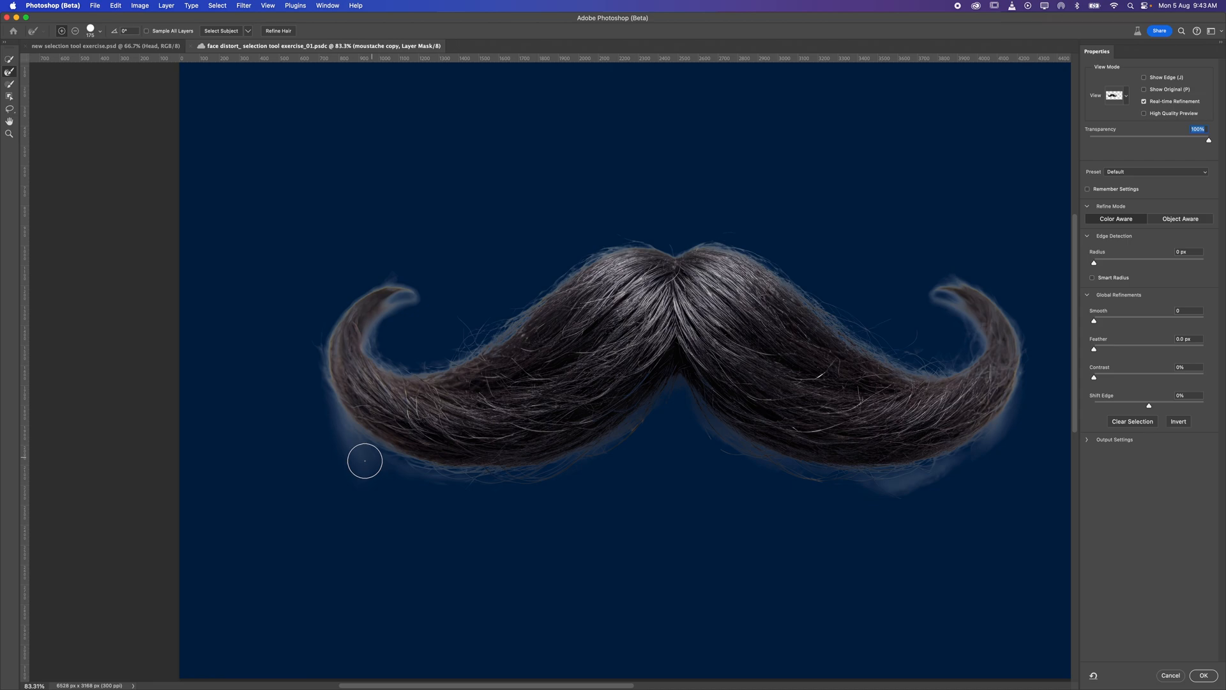
mouse_move(356, 452)
left_mouse_down()
mouse_move(344, 418)
mouse_move(427, 479)
mouse_move(383, 443)
mouse_move(339, 364)
mouse_move(344, 377)
left_mouse_up()
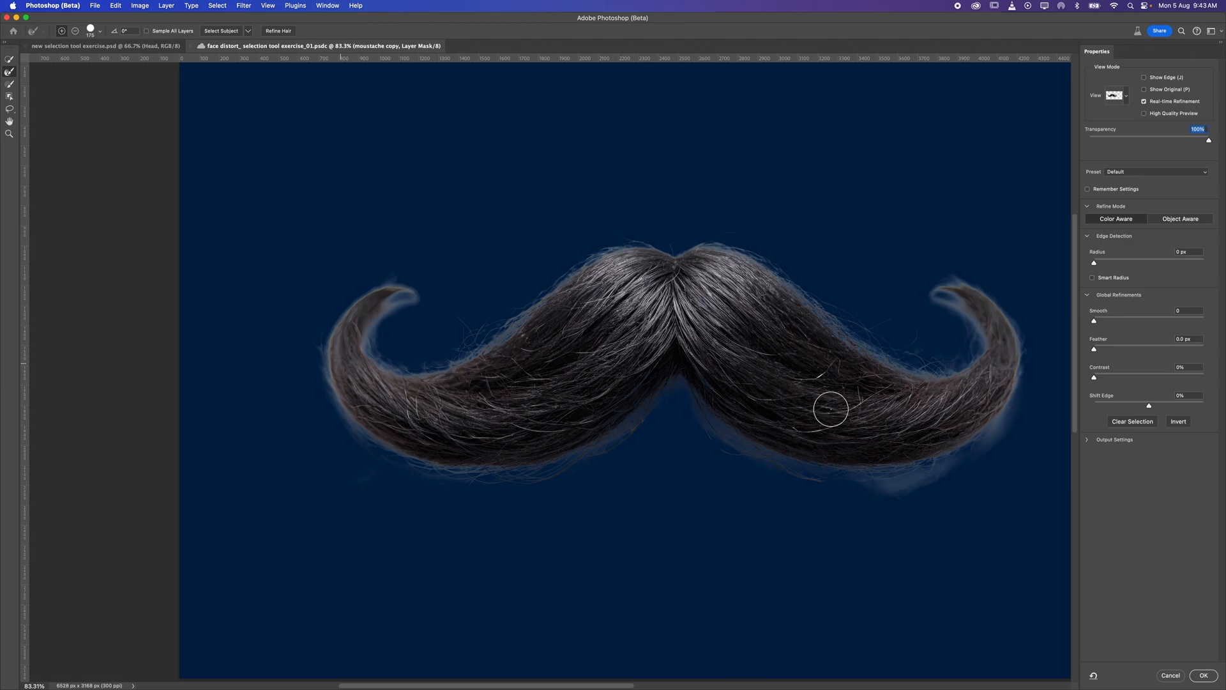
Switch the preview to the Black & White view and examine the mask's hair edges, centre notch and both curls for grey areas
key("super+space")
mouse_move(623, 389)
left_mouse_down()
mouse_move(678, 421)
mouse_move(569, 396)
left_mouse_up()
key("space")
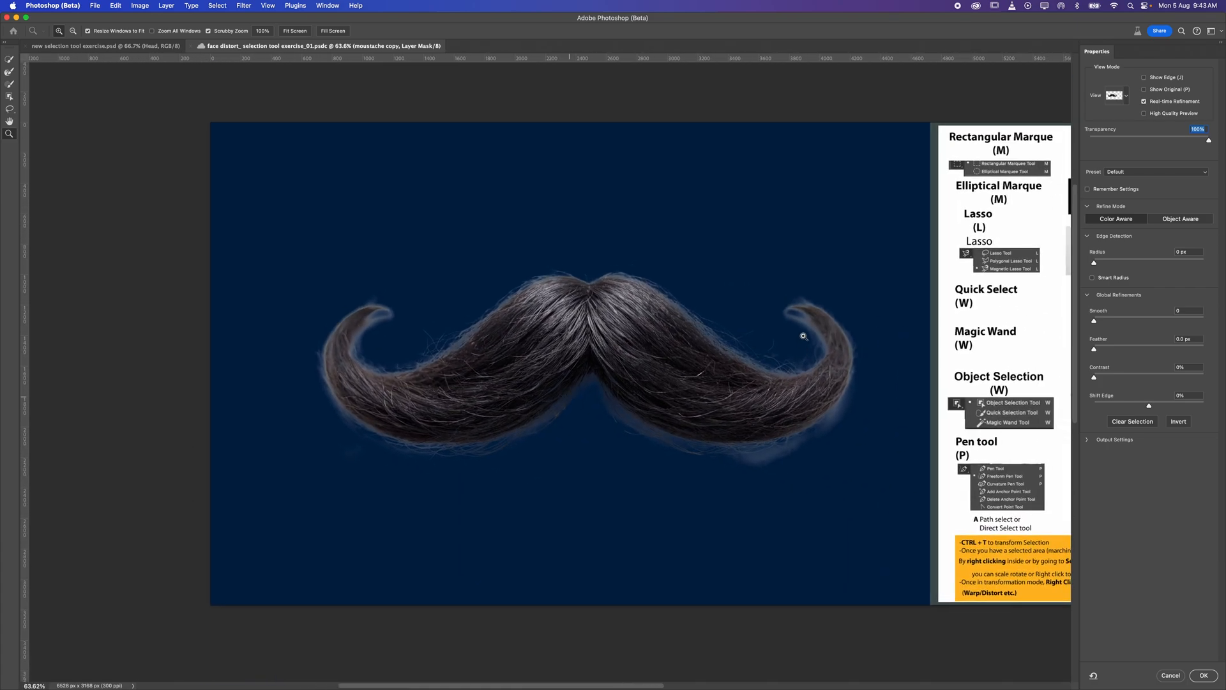
key("super+equal")
left_click_drag(802, 337, 813, 341)
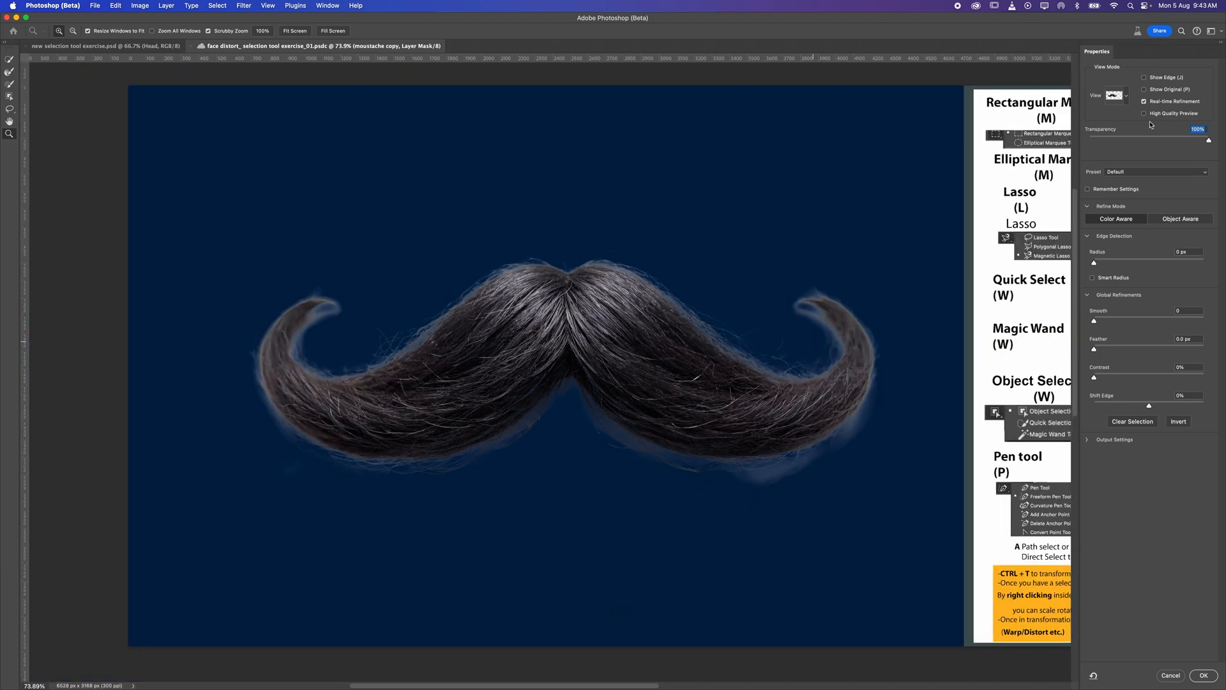
left_click(1127, 97)
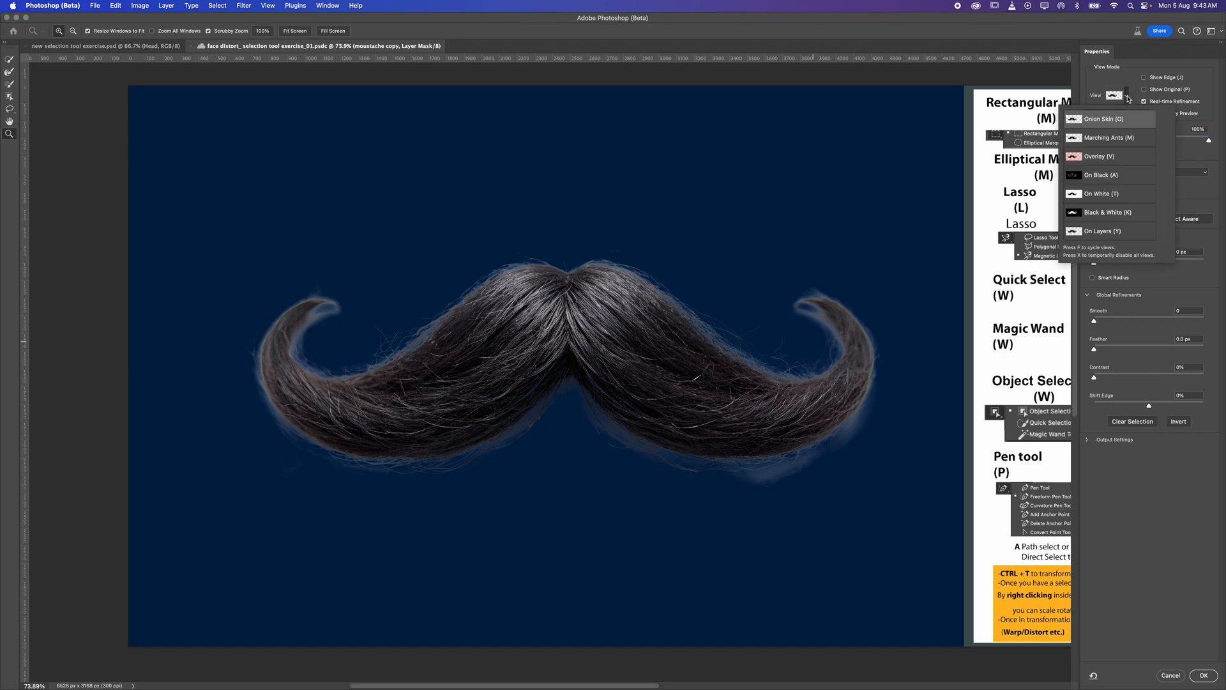
left_click(1115, 209)
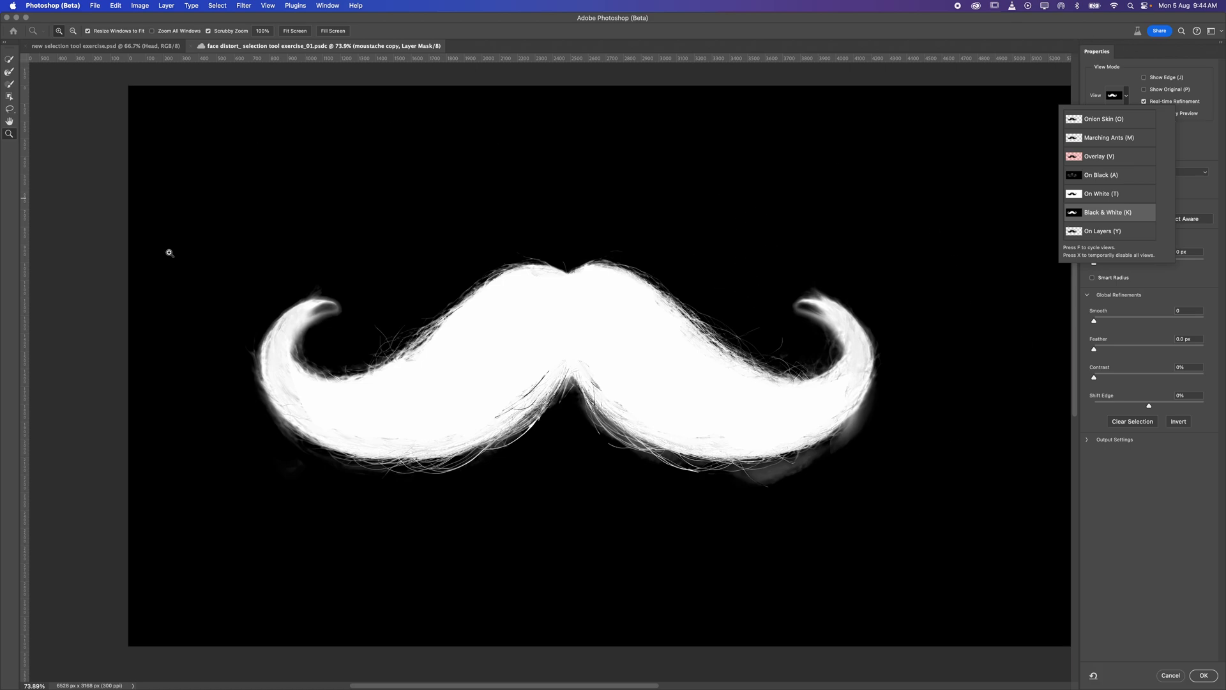
left_click_drag(530, 388, 601, 378)
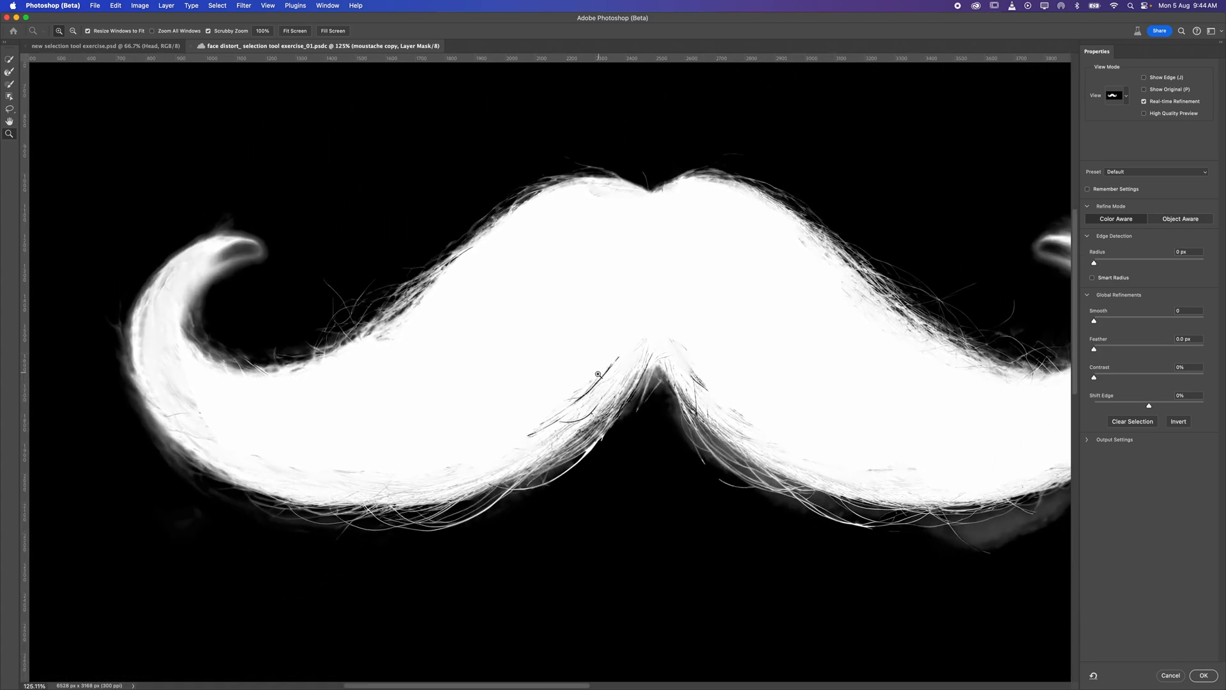
left_click_drag(576, 403, 583, 414)
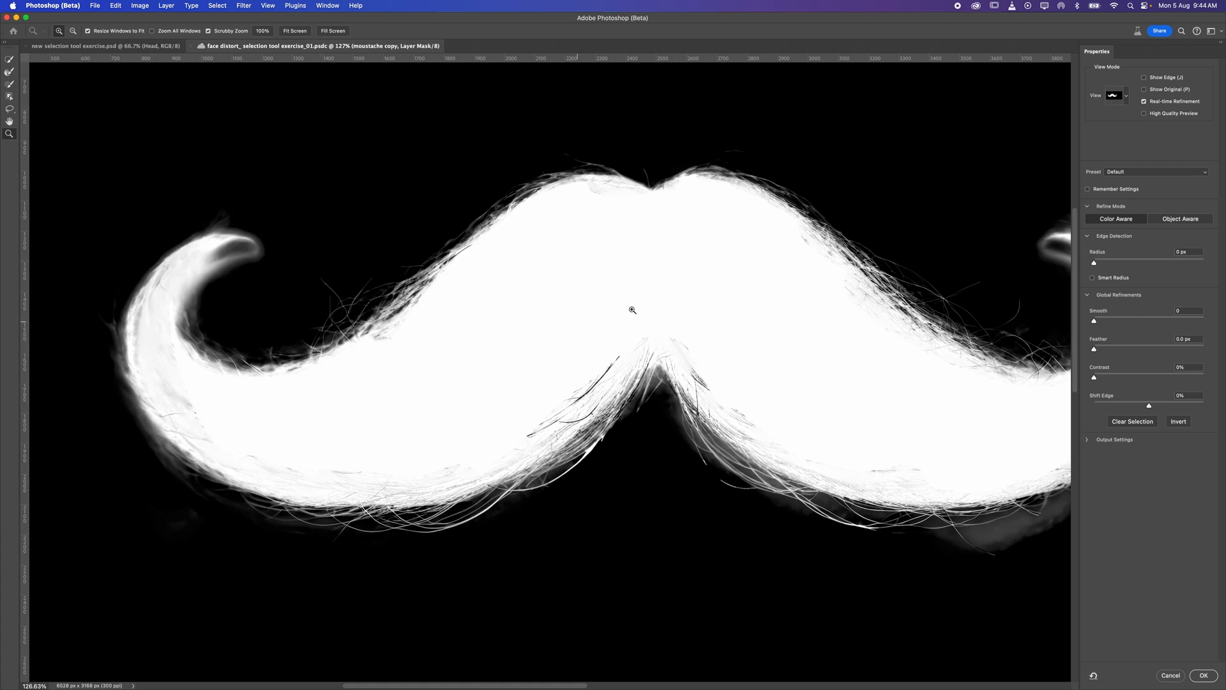
left_click_drag(931, 460, 732, 403)
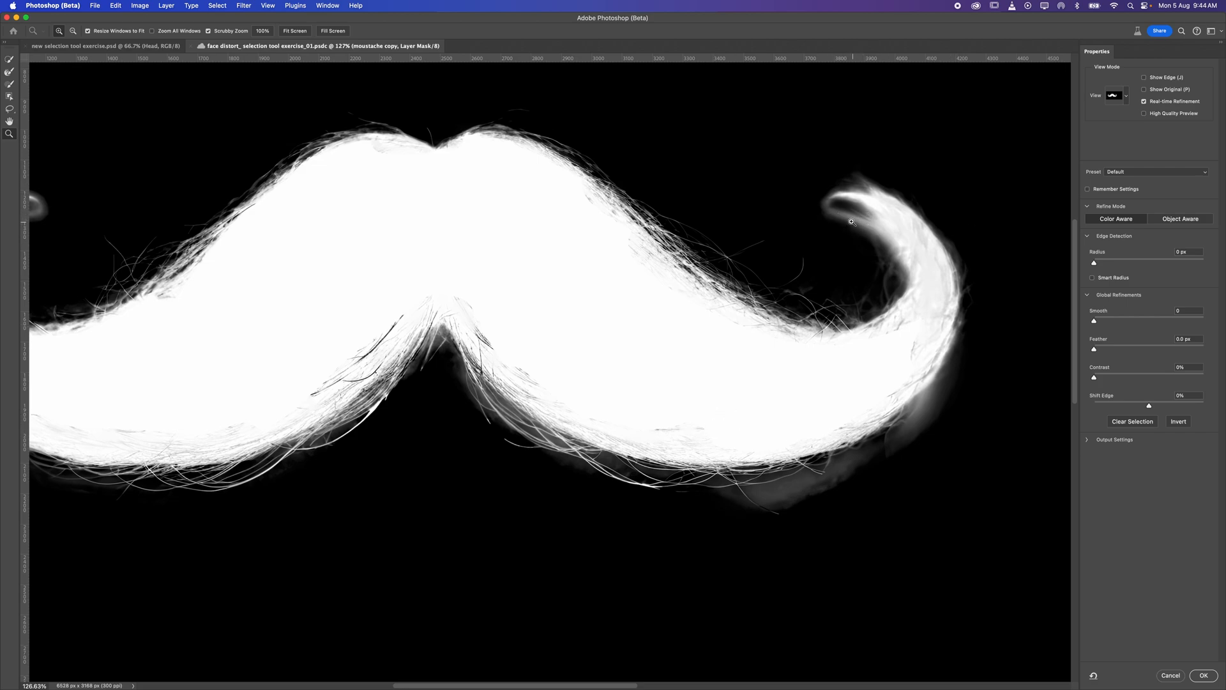
left_click_drag(682, 309, 792, 303)
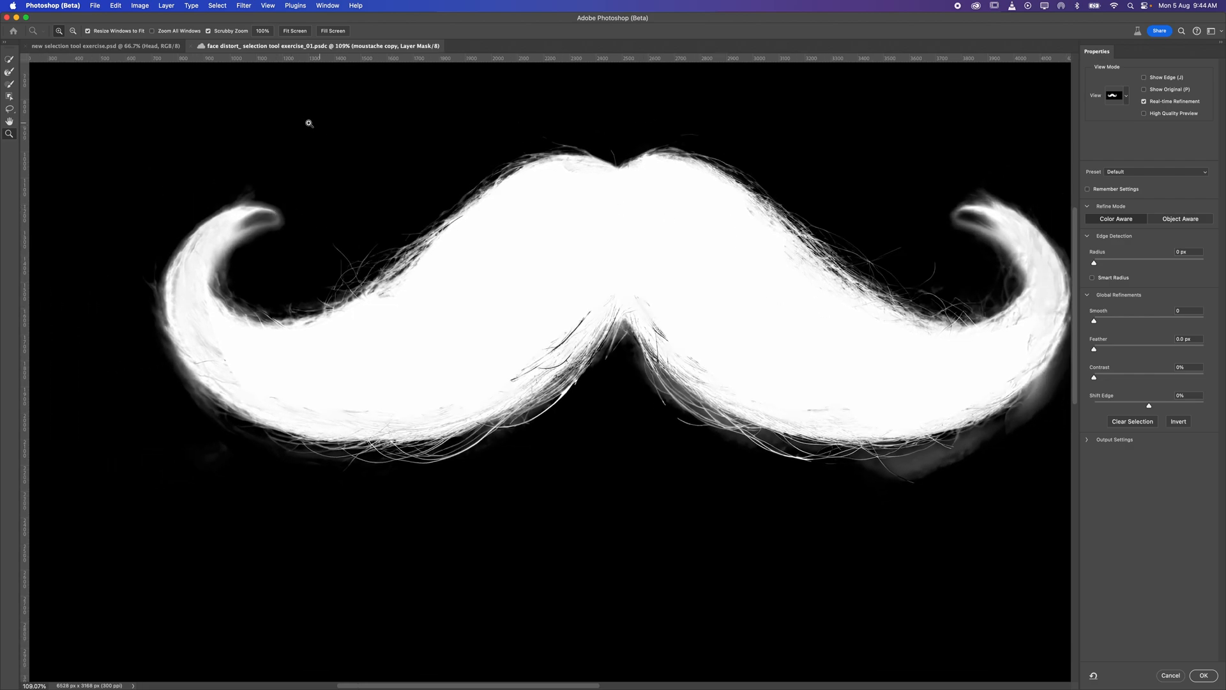
Paint the dark streaks near the moustache's centre and the inside of the left curl solid white with the Brush tool
left_click(9, 84)
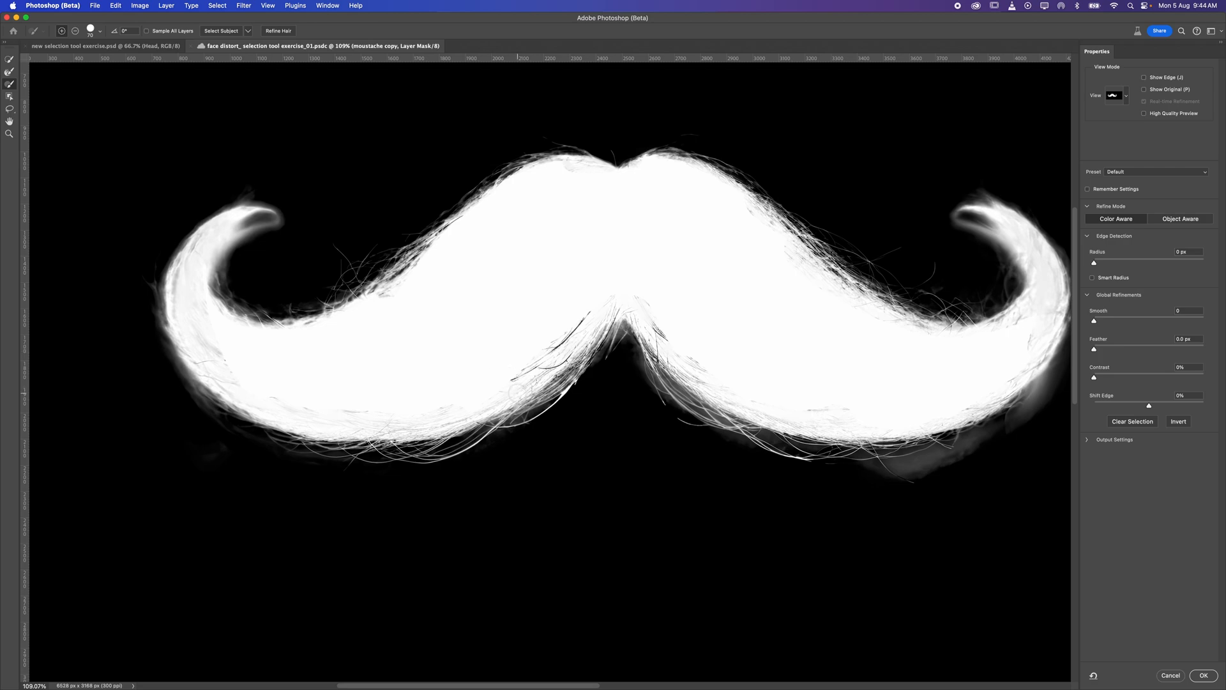
mouse_move(560, 346)
left_mouse_down()
mouse_move(594, 303)
mouse_move(538, 355)
mouse_move(634, 294)
mouse_move(603, 297)
mouse_move(622, 291)
mouse_move(661, 327)
left_mouse_up()
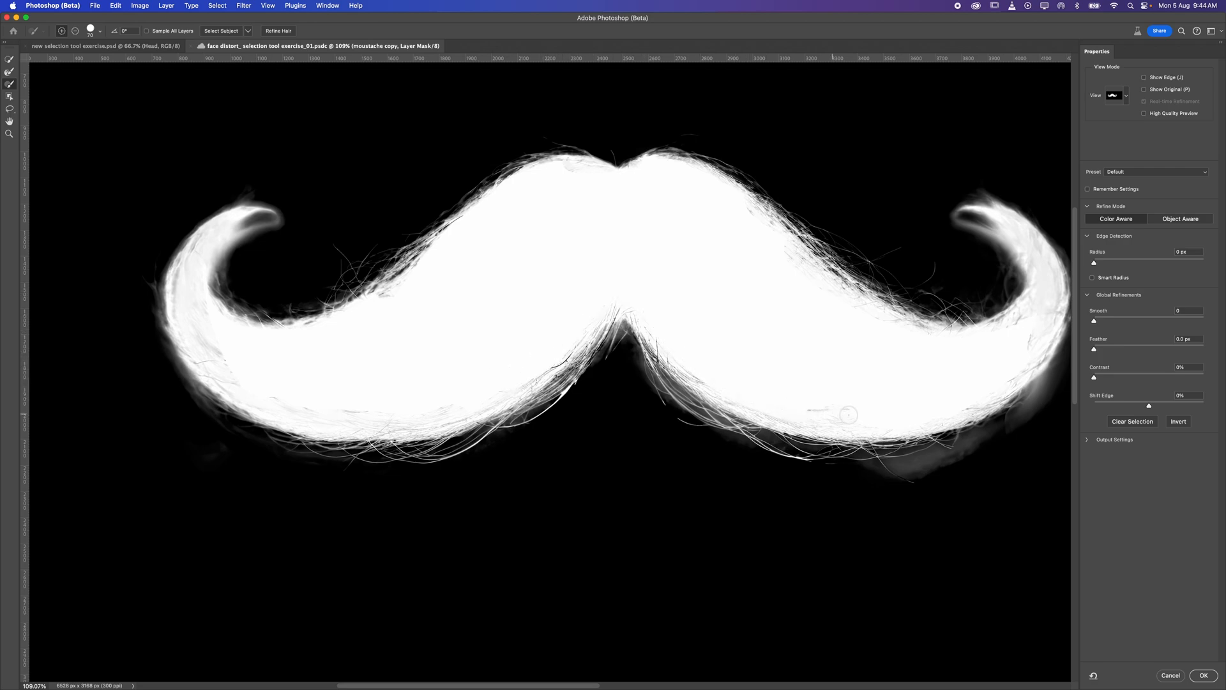
mouse_move(196, 324)
left_mouse_down()
mouse_move(187, 280)
mouse_move(206, 242)
mouse_move(202, 287)
mouse_move(207, 243)
left_mouse_up()
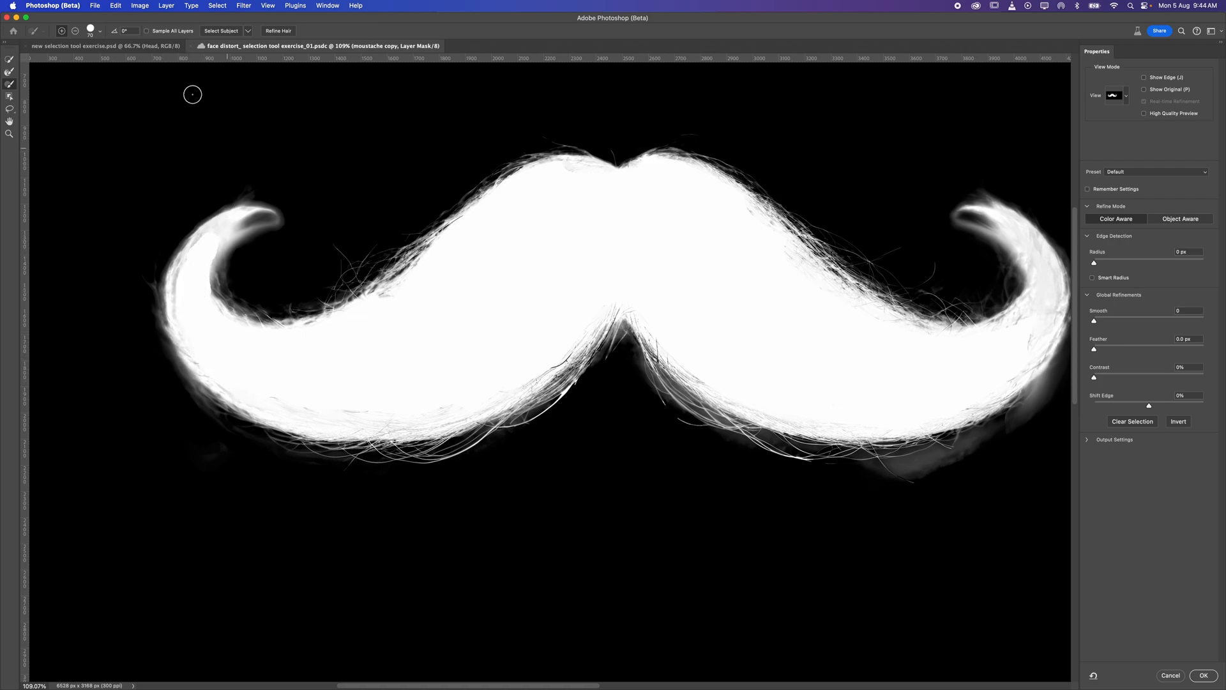
Make the brush smaller and softer, and fill the remaining grey areas inside both curls with white
left_click(95, 34)
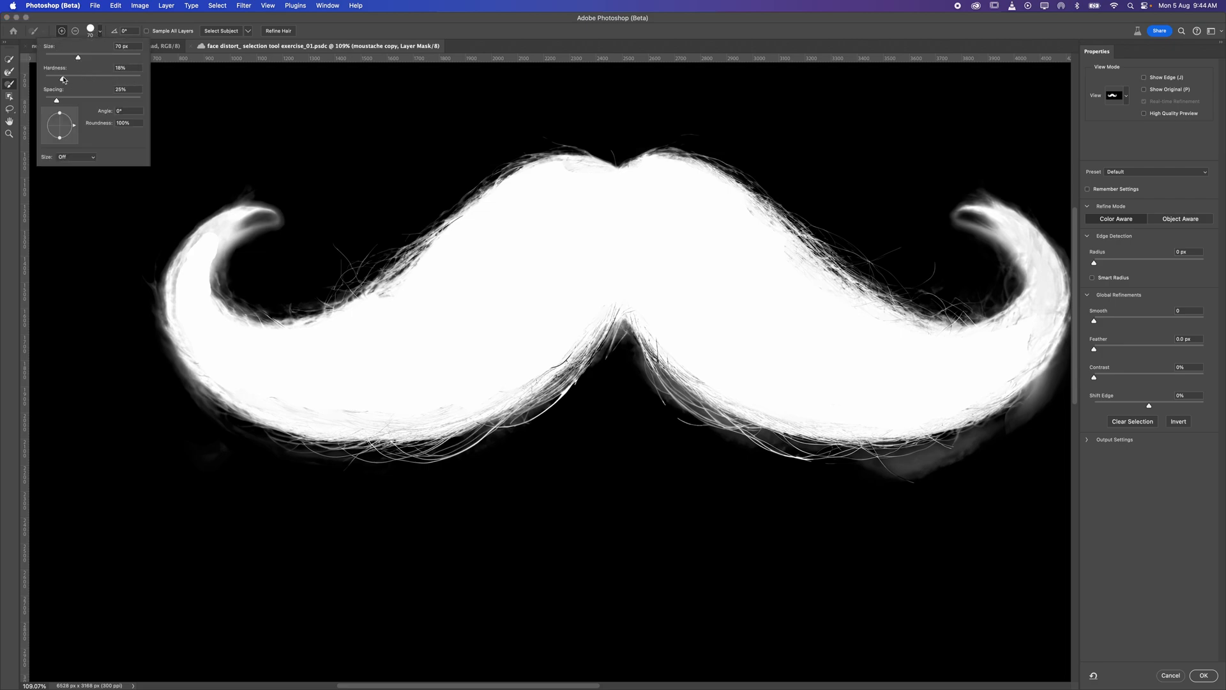
left_click_drag(78, 57, 70, 57)
mouse_move(236, 228)
left_mouse_down()
mouse_move(192, 251)
mouse_move(213, 246)
mouse_move(204, 303)
mouse_move(214, 240)
mouse_move(208, 285)
mouse_move(247, 340)
left_mouse_up()
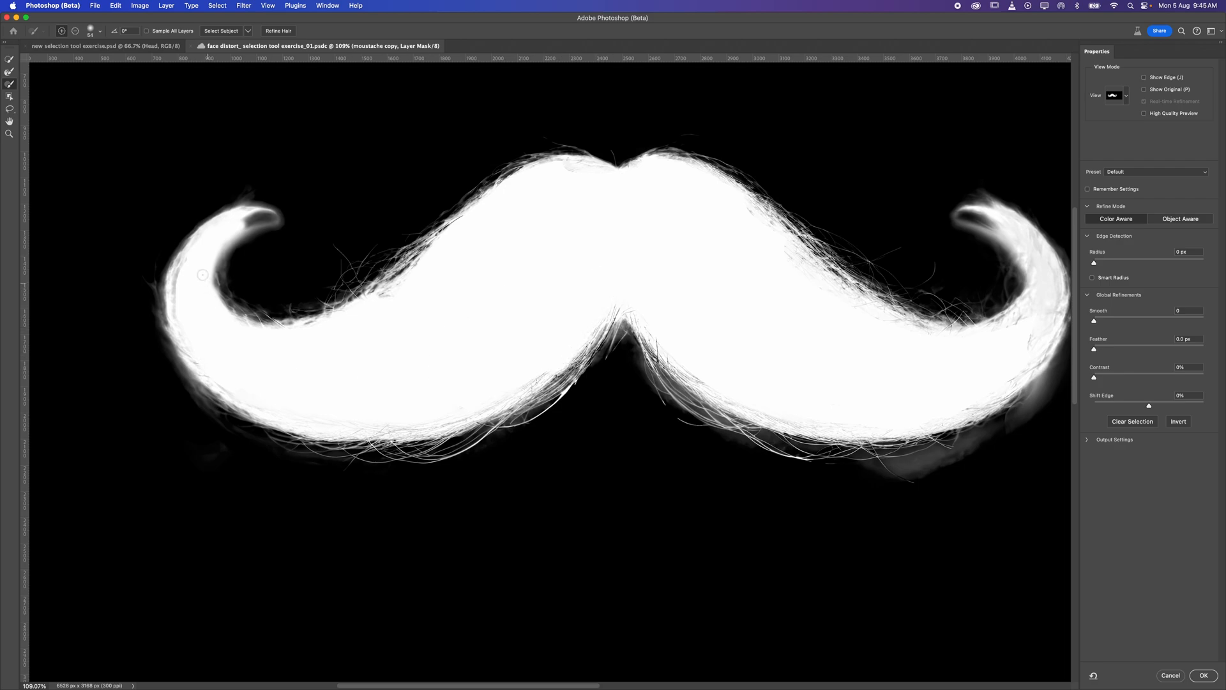
left_click_drag(186, 259, 177, 320)
left_click_drag(1023, 339, 940, 348)
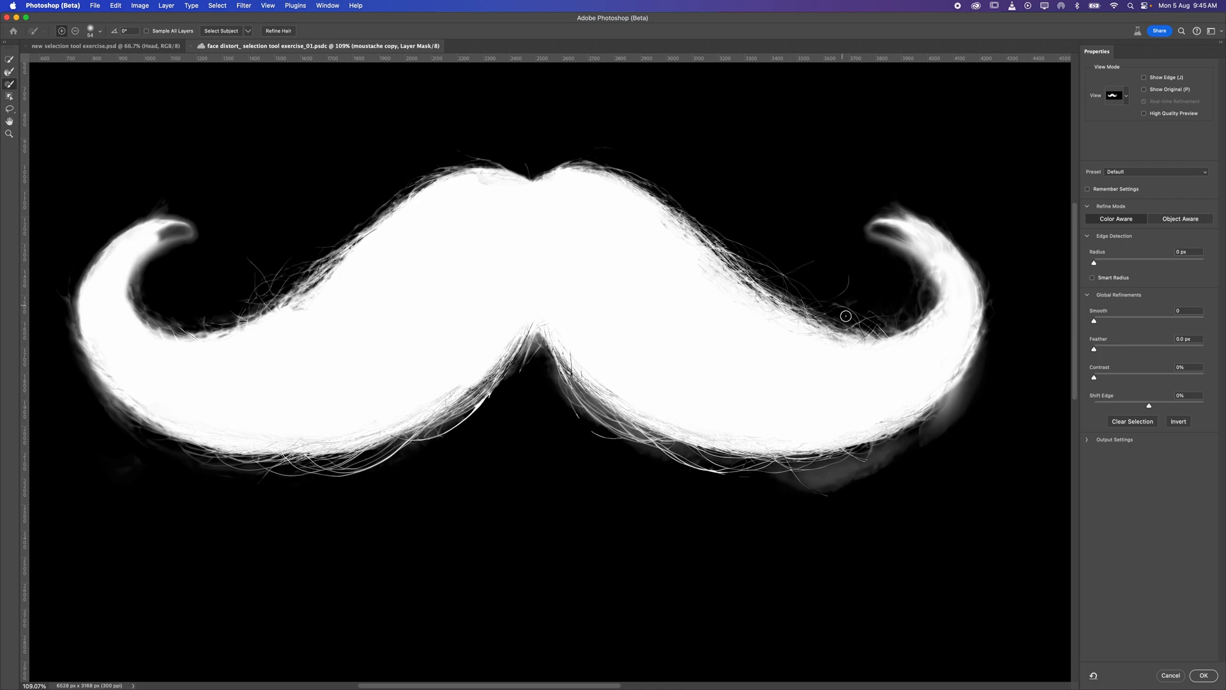
Subtract the grey haze beneath the inner tips of both curls from the mask
mouse_move(859, 237)
left_mouse_down()
mouse_move(878, 234)
mouse_move(907, 259)
left_mouse_up()
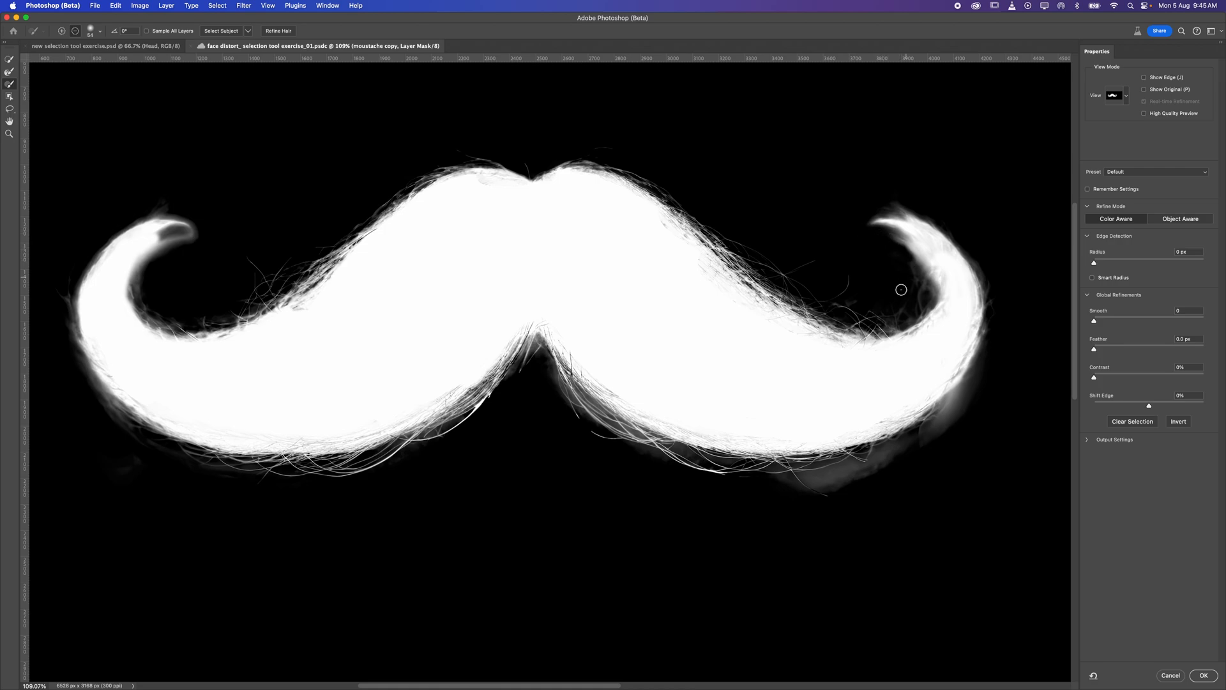
left_click_drag(144, 256, 195, 236)
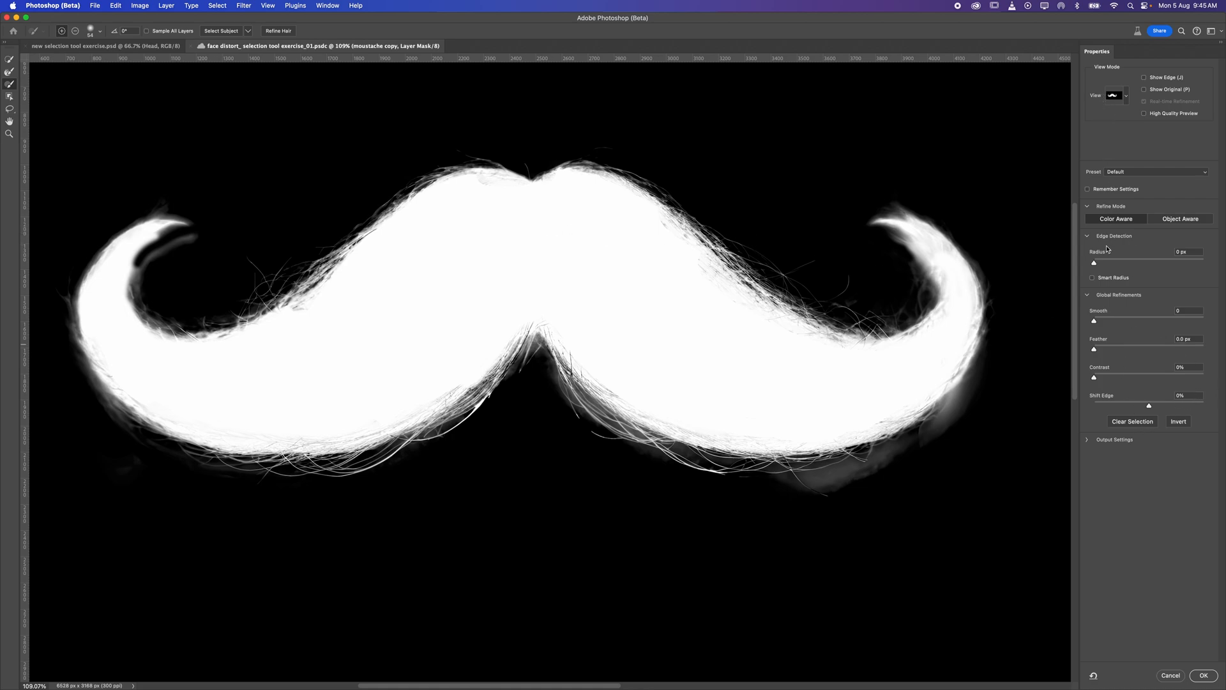
Clear the whole selection, preview it in the Onion Skin view, and leave Select and Mask without applying the changes
left_click(1133, 423)
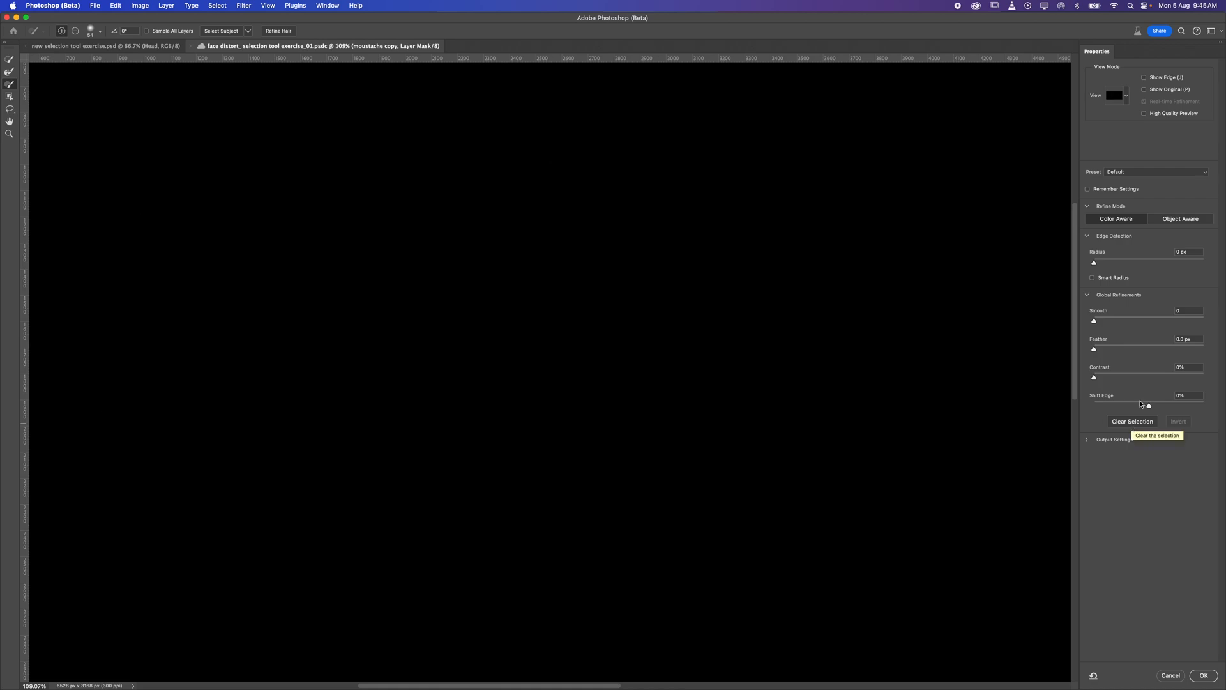
left_click(1127, 94)
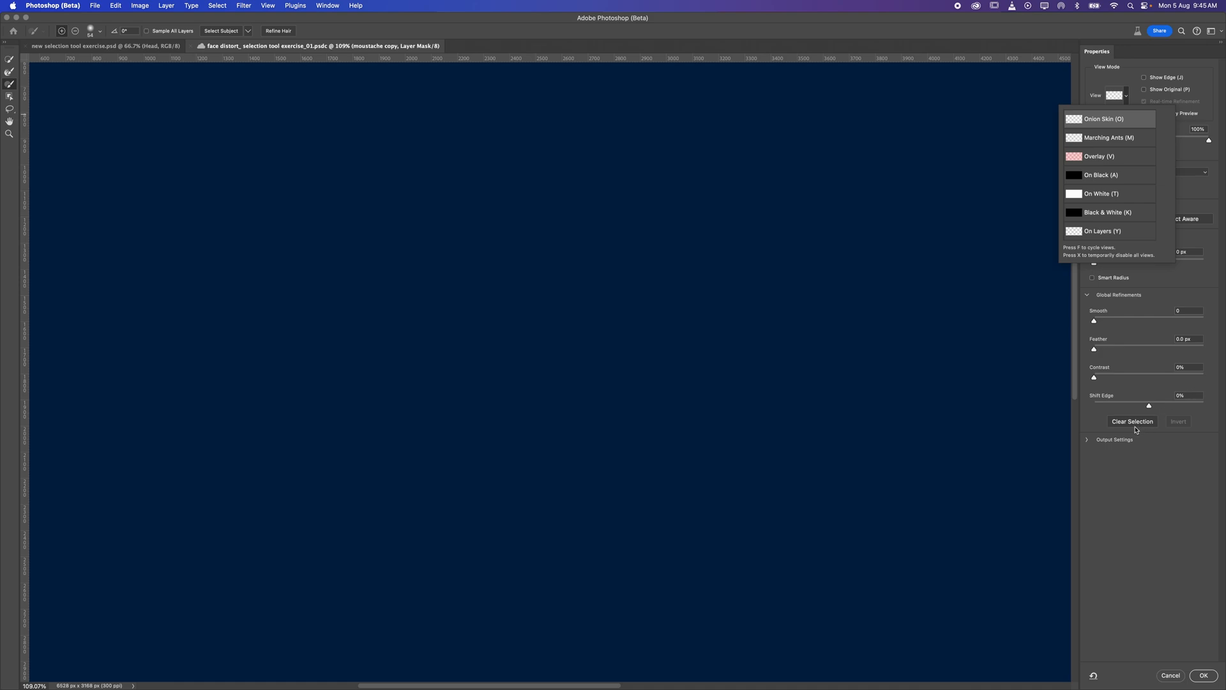
left_click(1127, 447)
left_click(9, 72)
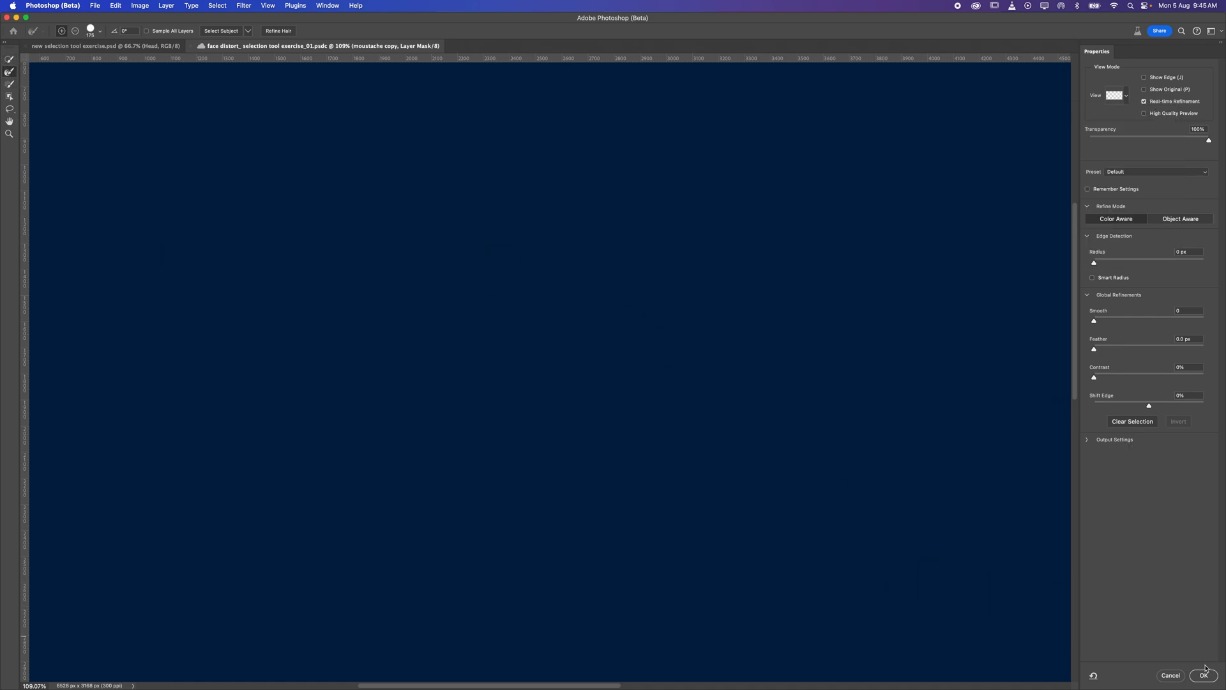
left_click(1175, 675)
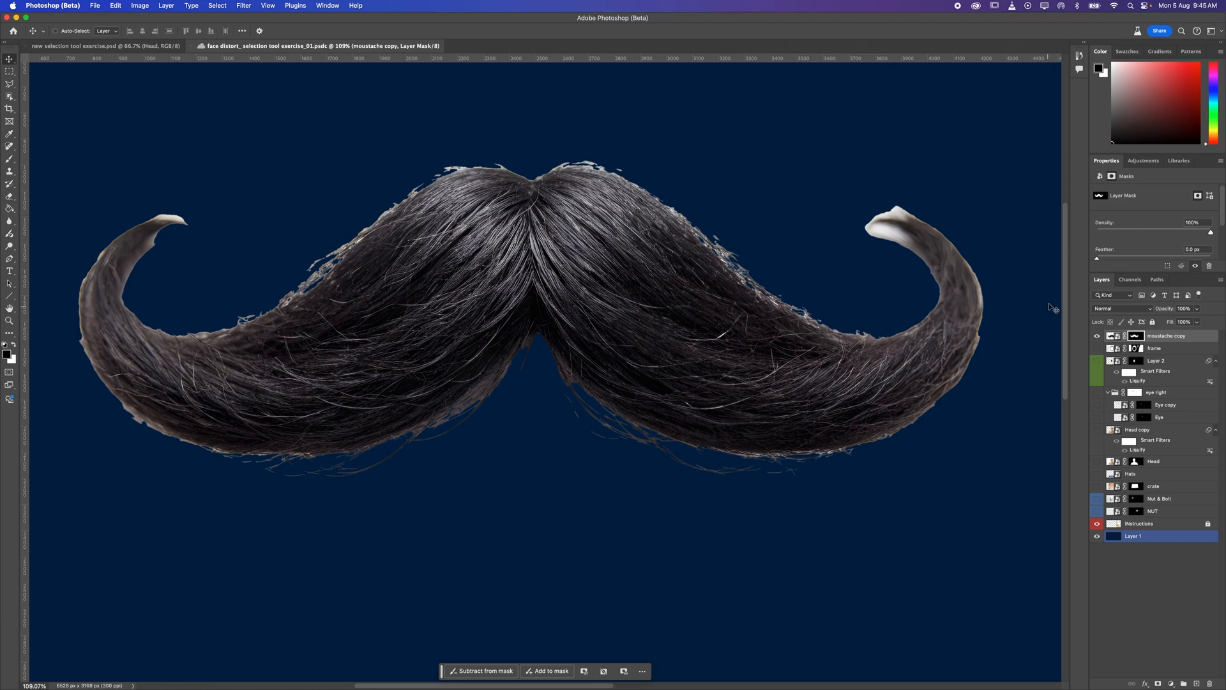
Delete the moustache copy layer's mask and add a new blank layer mask to it
right_click(1135, 337)
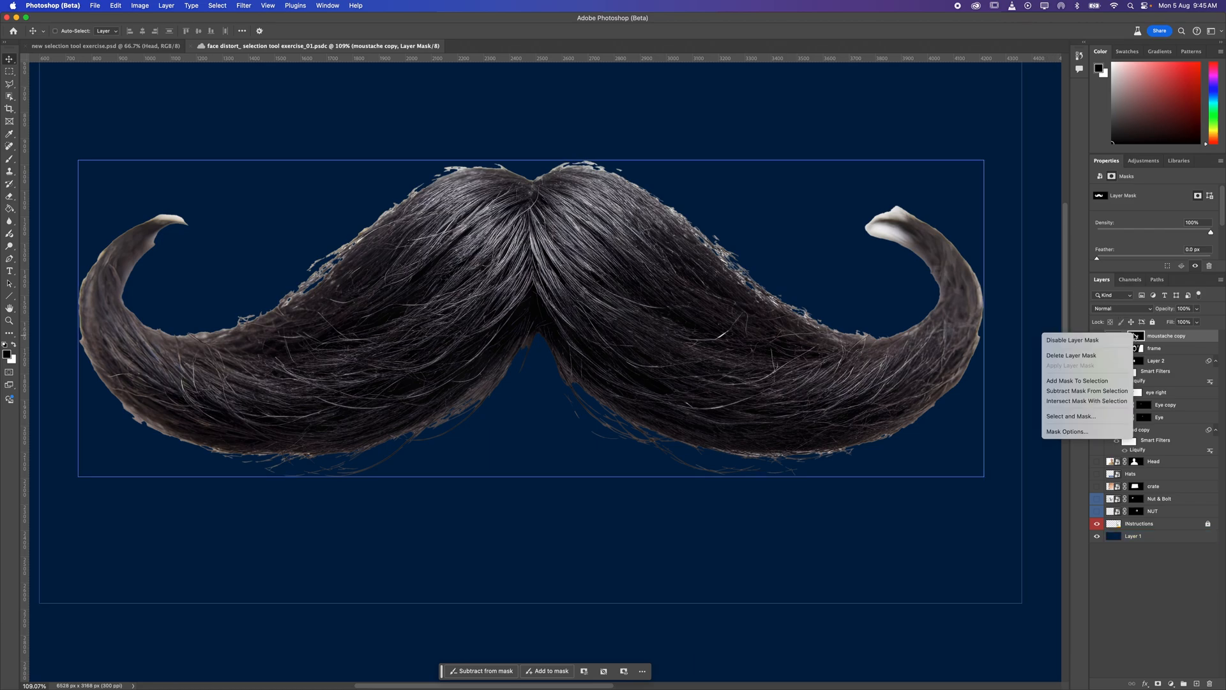
left_click(1114, 355)
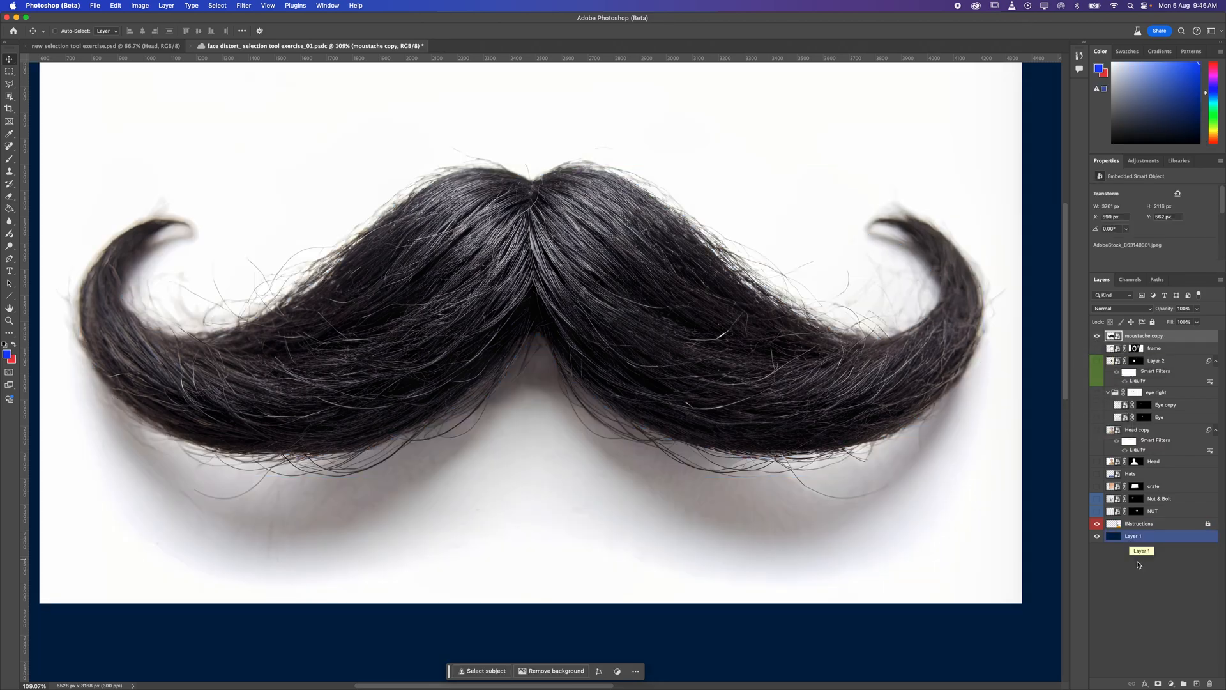
left_click(1157, 684)
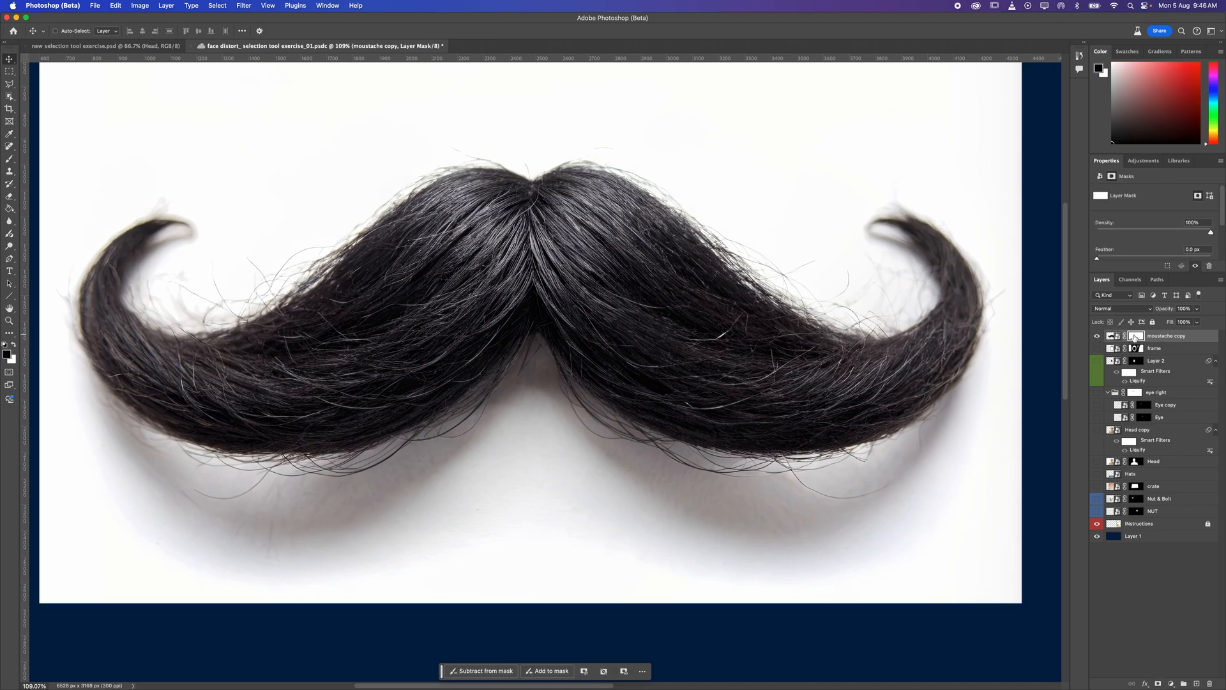
Open the moustache copy layer's mask in Select and Mask and select the moustache with Select Subject, discarding the current selection
right_click(1134, 339)
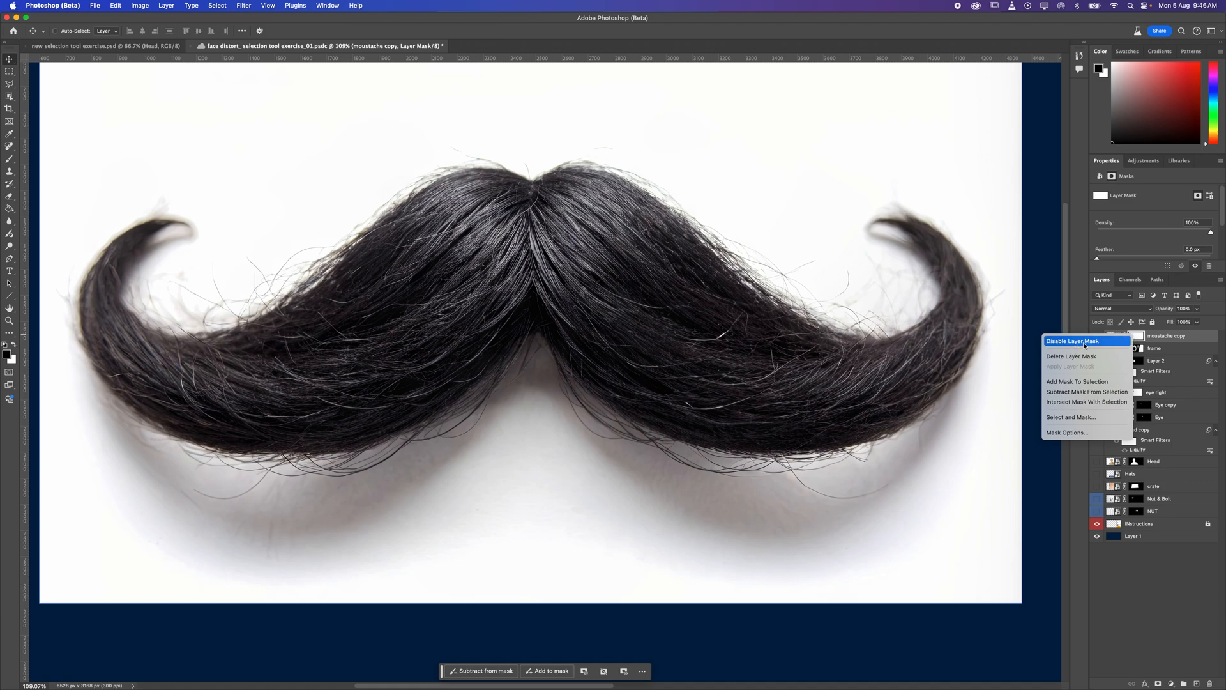
left_click(1076, 418)
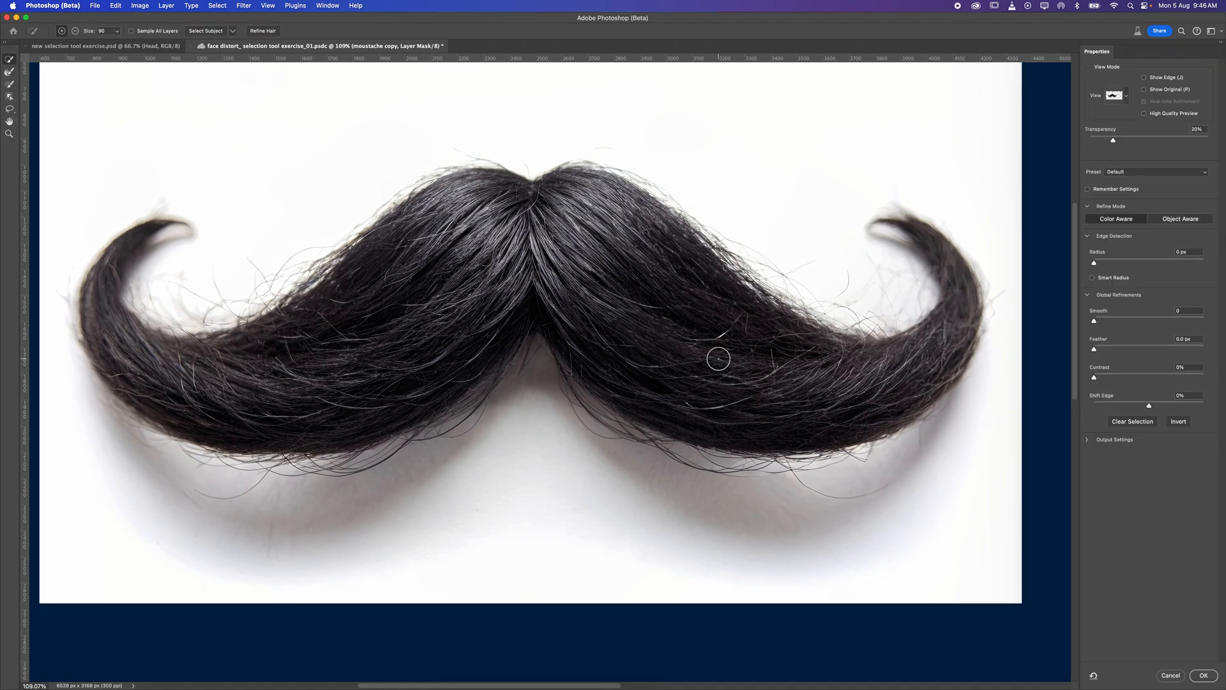
left_click(8, 97)
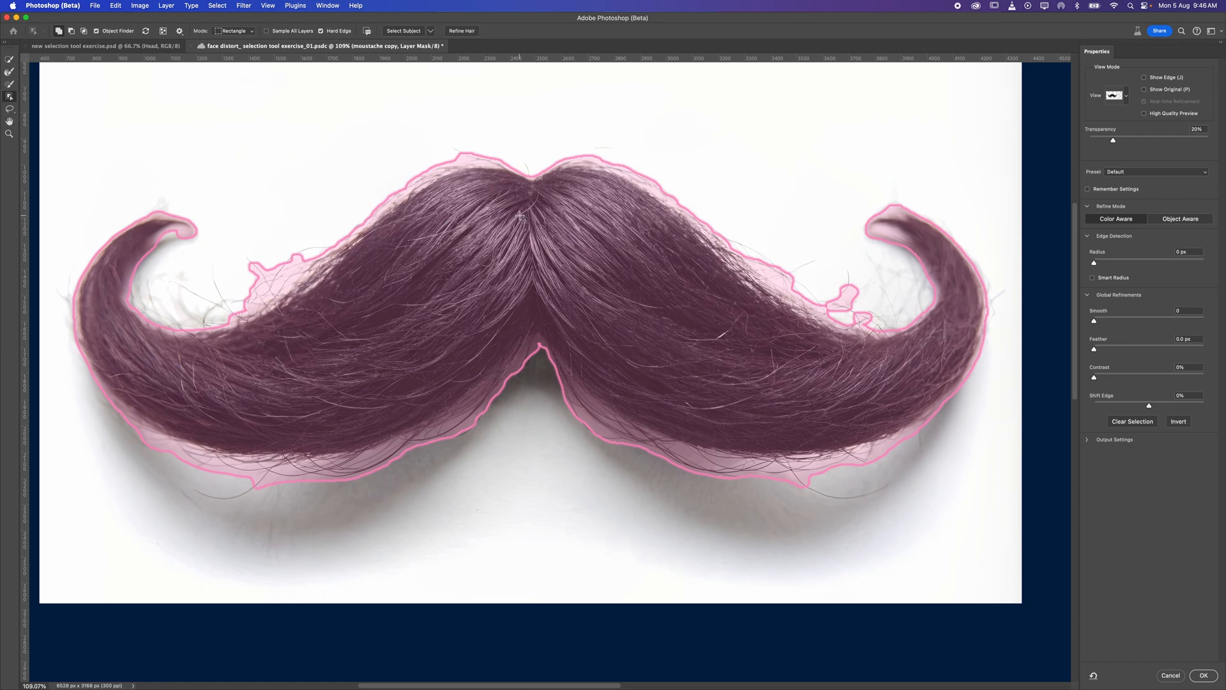
left_click(448, 185)
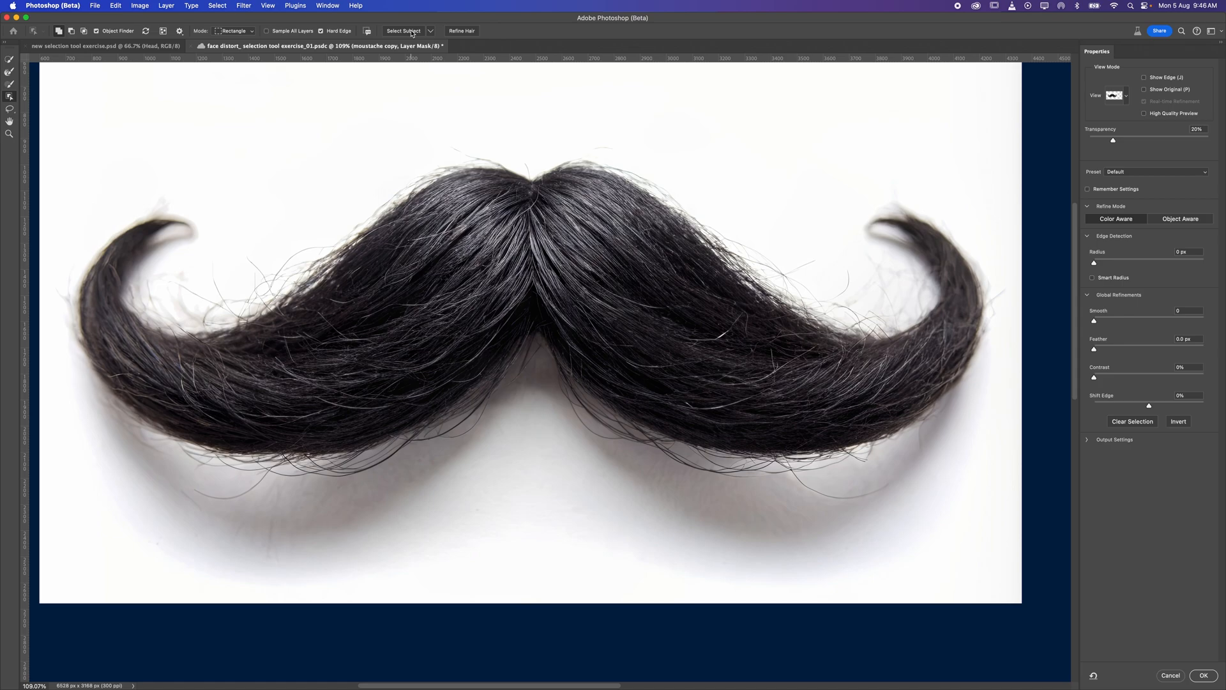
left_click(411, 32)
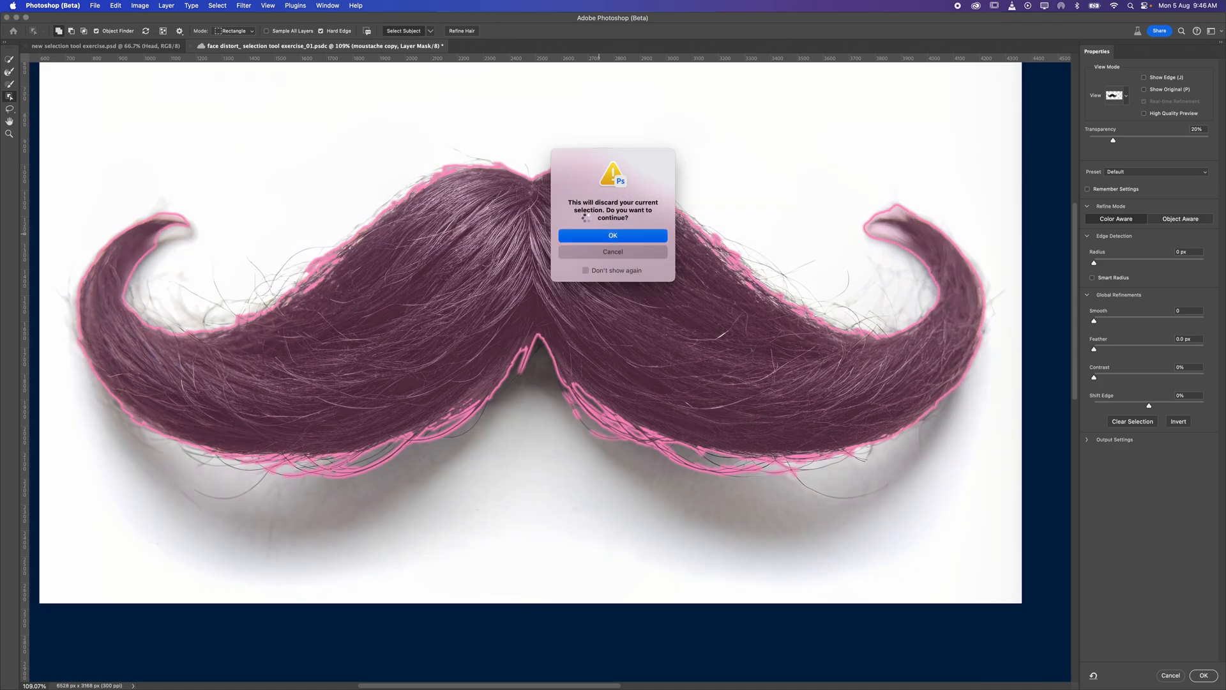
left_click(598, 234)
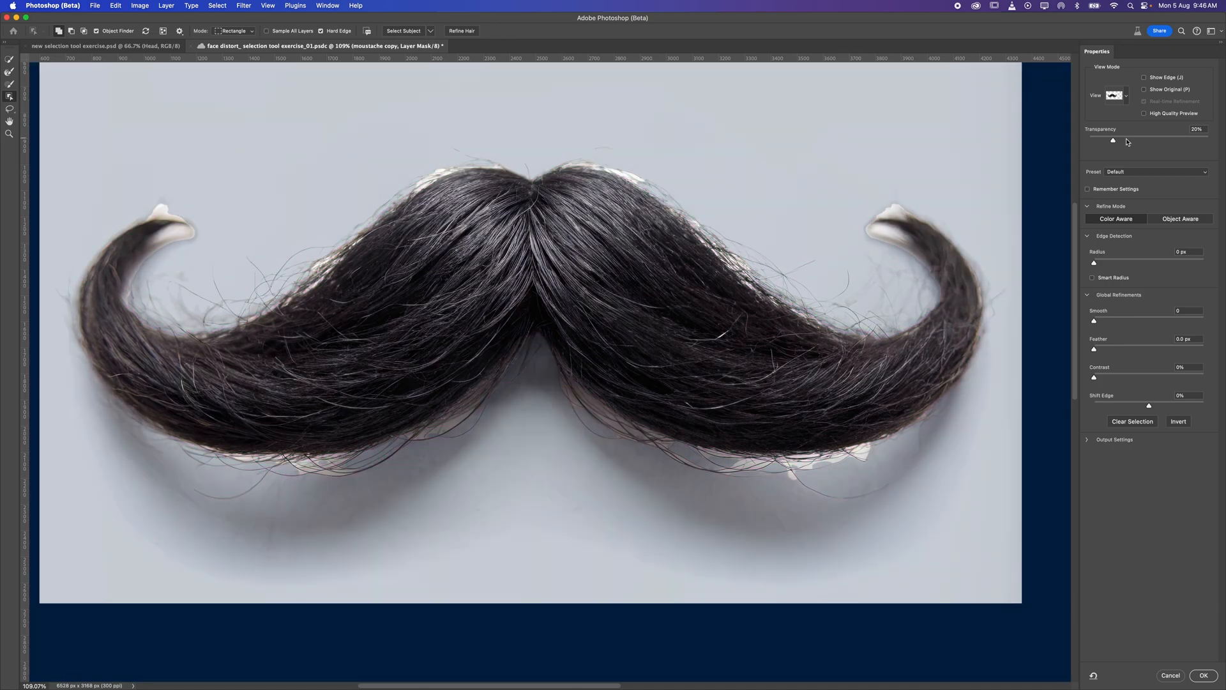
Set the preview transparency to 100% and apply Refine Hair to the moustache selection
left_click_drag(1128, 142, 1223, 143)
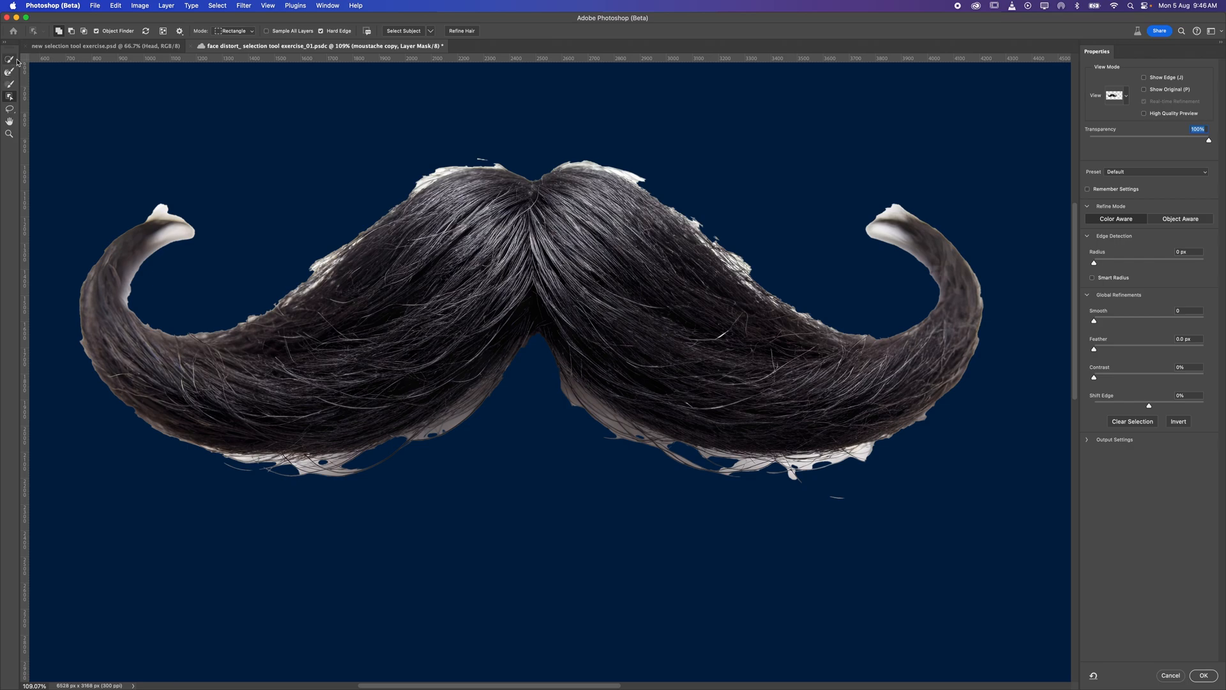
left_click(9, 60)
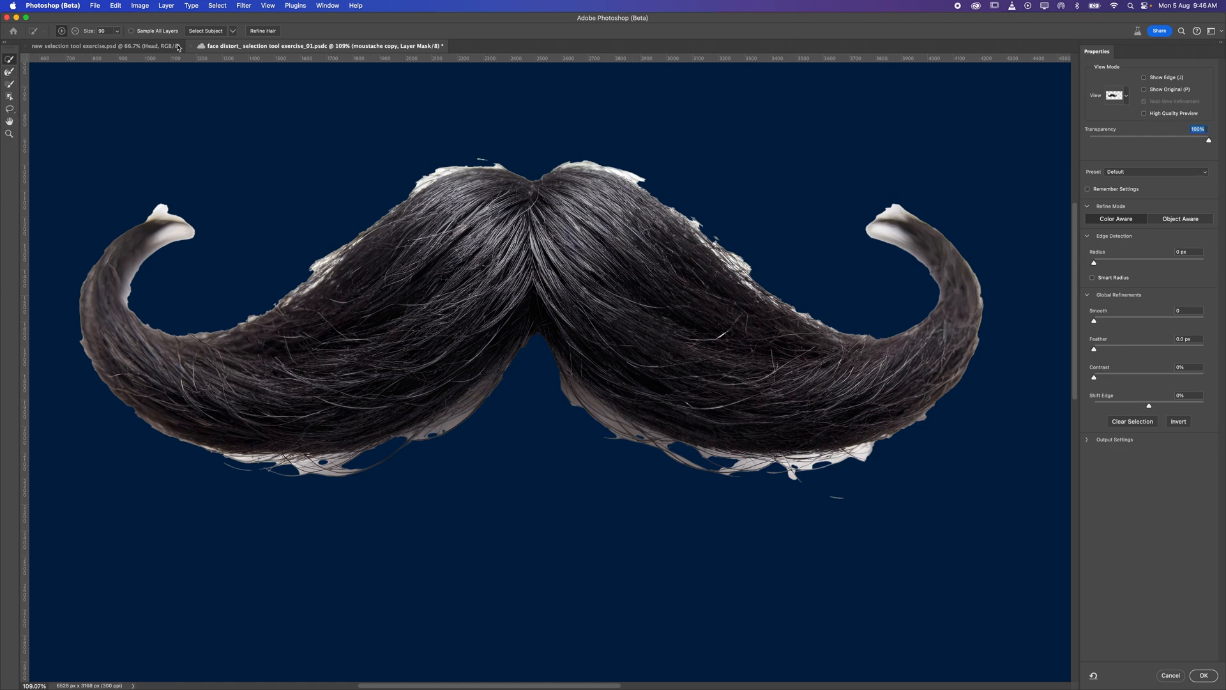
left_click(269, 32)
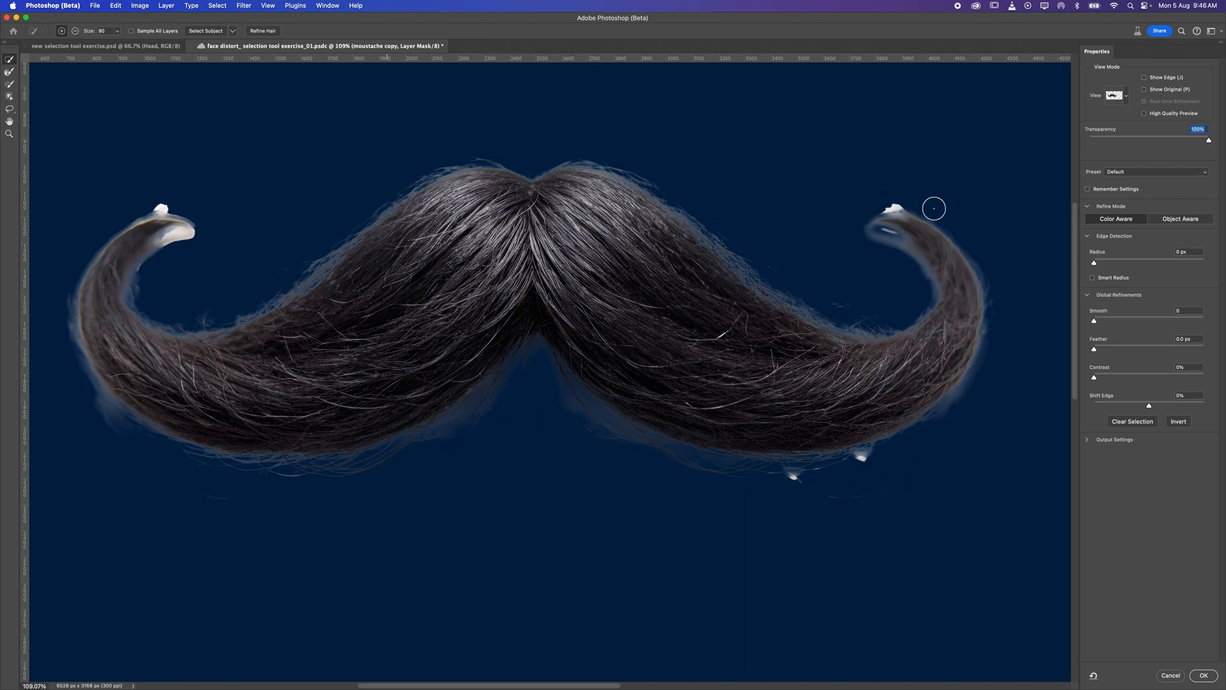
With a smaller Refine Edge brush, clean up the white leftovers at both curl tips and along the lower right edge
left_click(9, 71)
key("bracketleft")
key("bracketleft")
key("bracketleft")
key("bracketleft")
key("bracketleft")
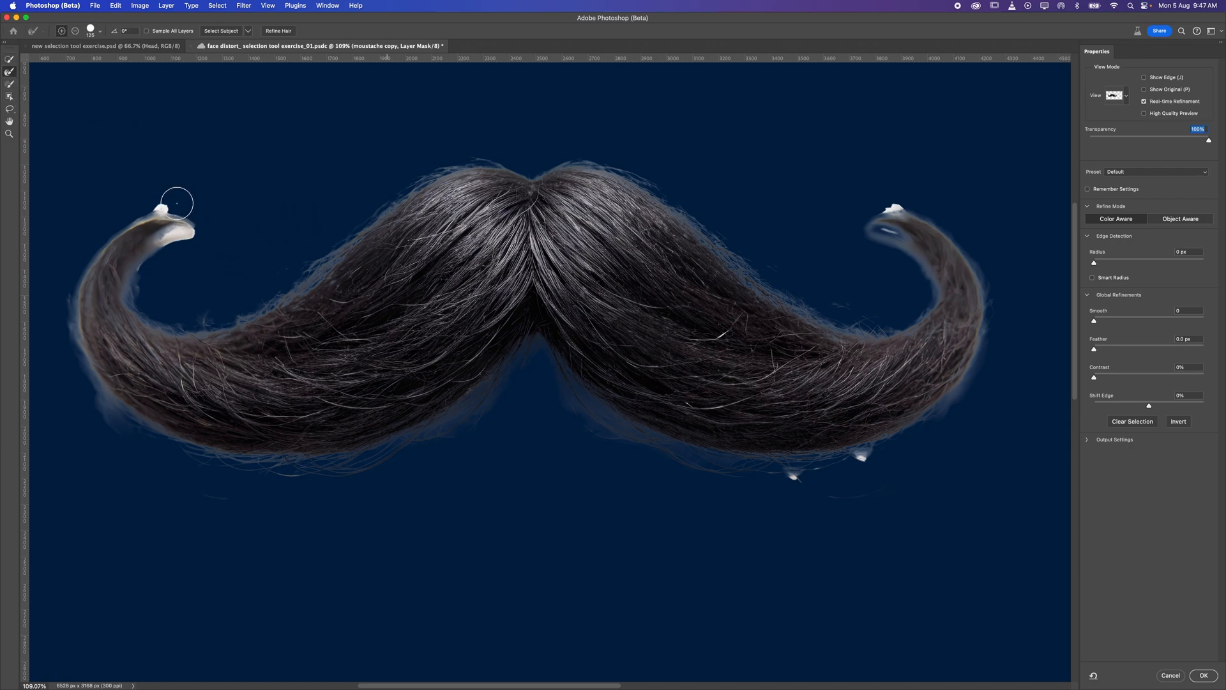
mouse_move(176, 204)
left_mouse_down()
mouse_move(123, 213)
mouse_move(167, 249)
mouse_move(146, 260)
mouse_move(207, 340)
left_mouse_up()
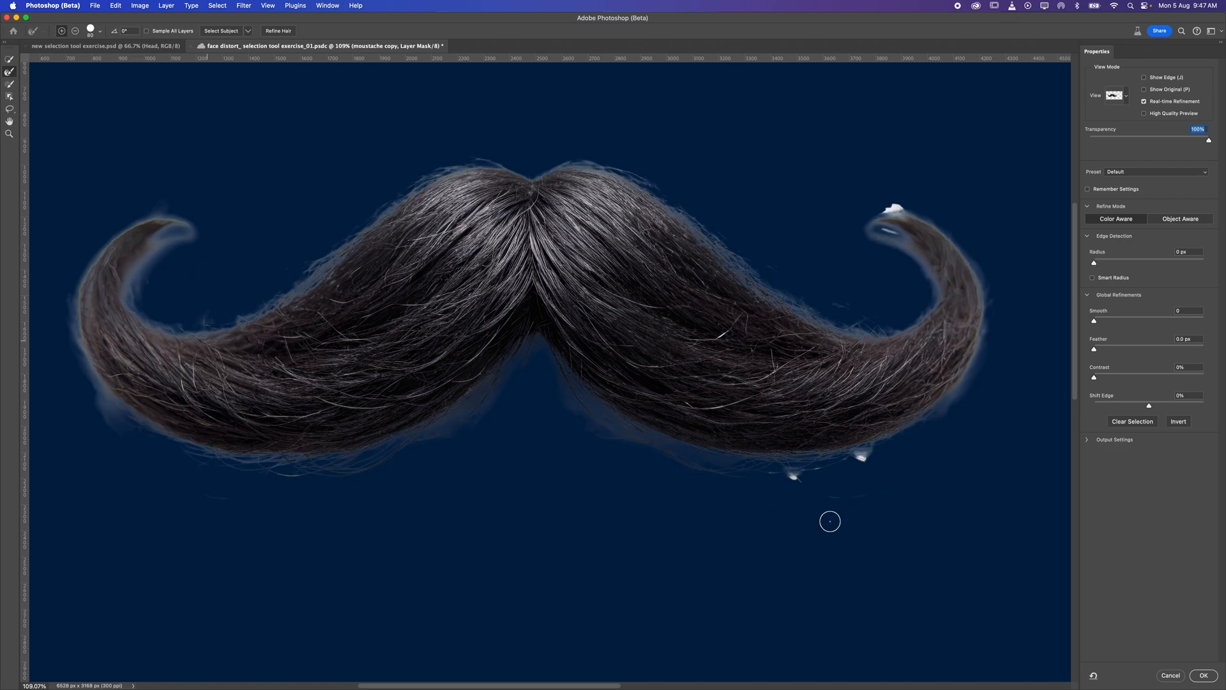
mouse_move(770, 473)
left_mouse_down()
mouse_move(806, 477)
mouse_move(871, 455)
left_mouse_up()
mouse_move(878, 214)
left_mouse_down()
mouse_move(893, 207)
mouse_move(879, 241)
left_mouse_up()
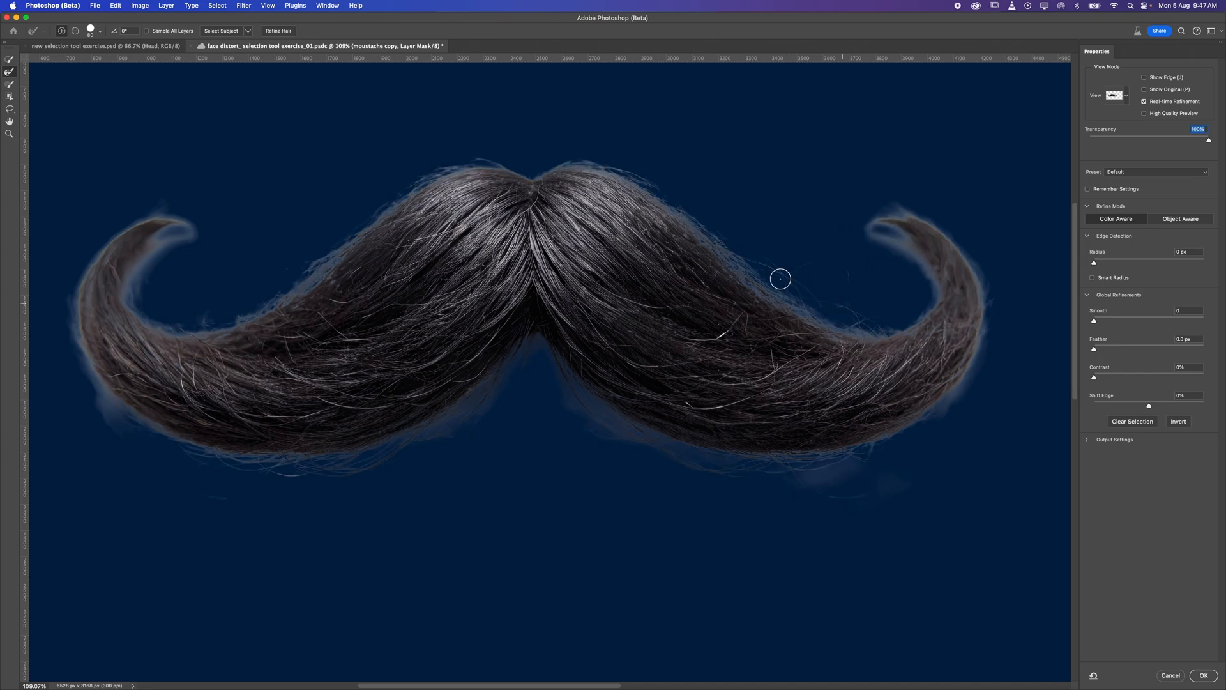
Refine the stray hairs inside the right curl and along the moustache's edge with the Refine Edge brush
key("z")
left_click_drag(801, 273, 844, 299)
left_click_drag(1191, 135, 1223, 153)
scroll(821, 200, "right", 5)
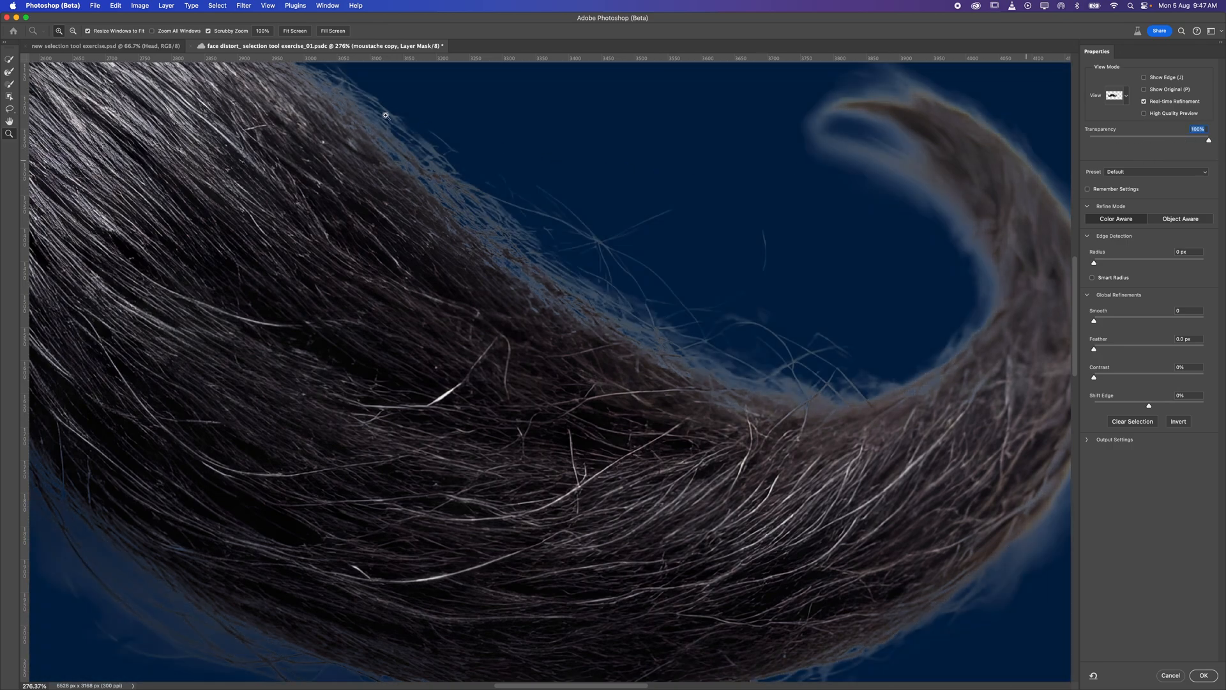
left_click(9, 72)
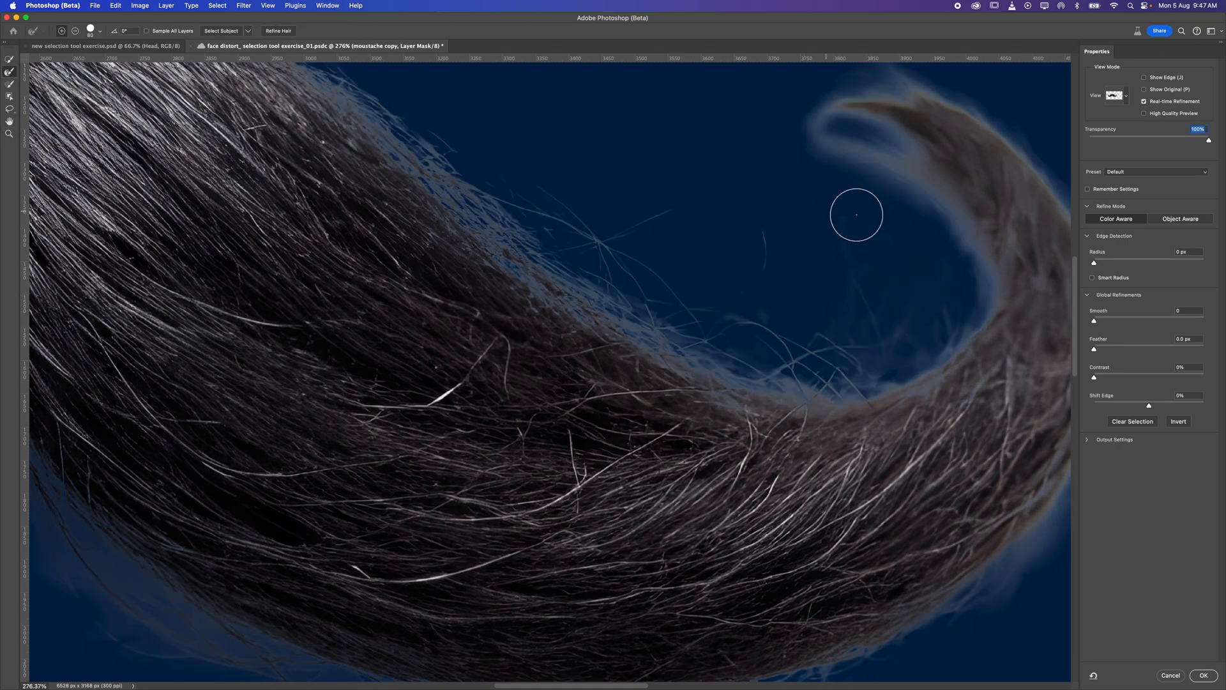
mouse_move(848, 290)
left_mouse_down()
mouse_move(772, 253)
mouse_move(763, 221)
mouse_move(714, 332)
mouse_move(801, 290)
mouse_move(772, 345)
left_mouse_up()
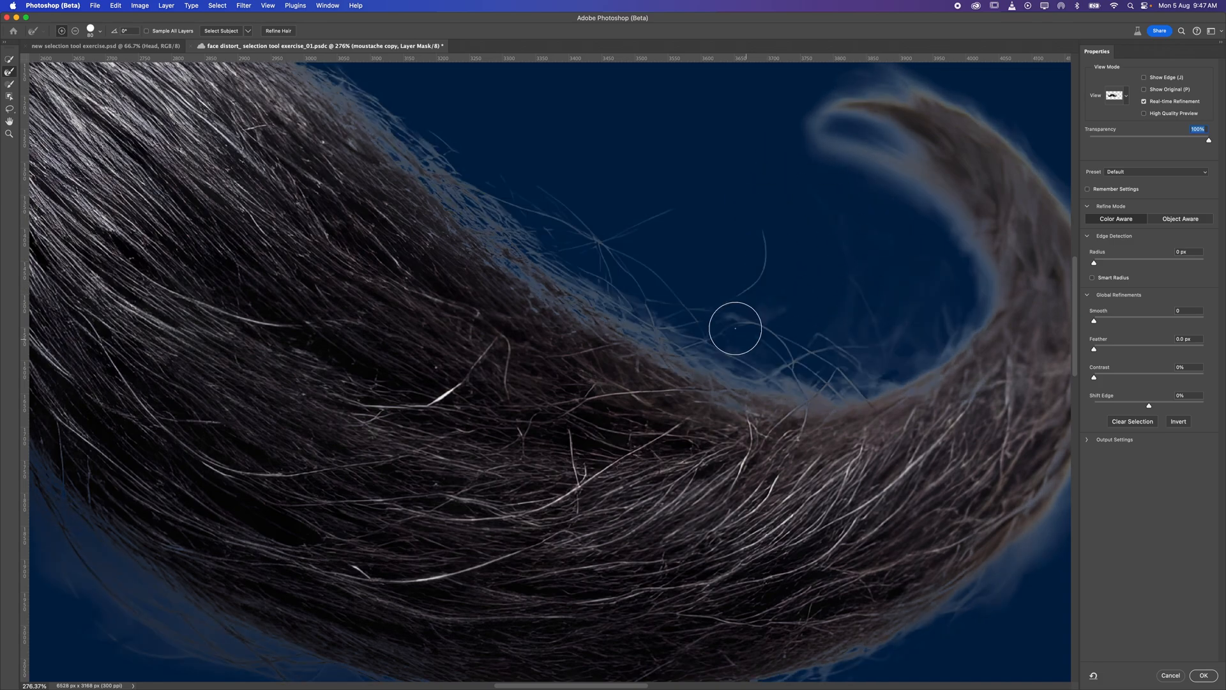
key("super+1")
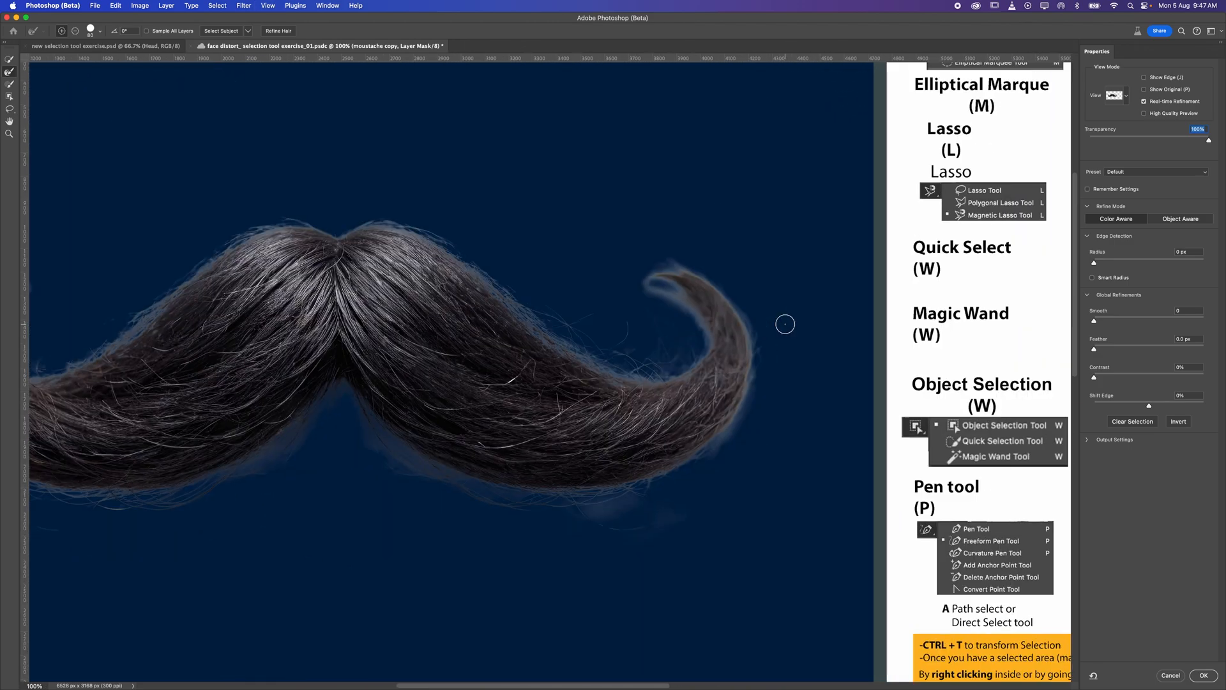
mouse_move(501, 288)
left_mouse_down()
mouse_move(556, 329)
mouse_move(562, 307)
left_mouse_up()
left_click_drag(322, 297, 537, 281)
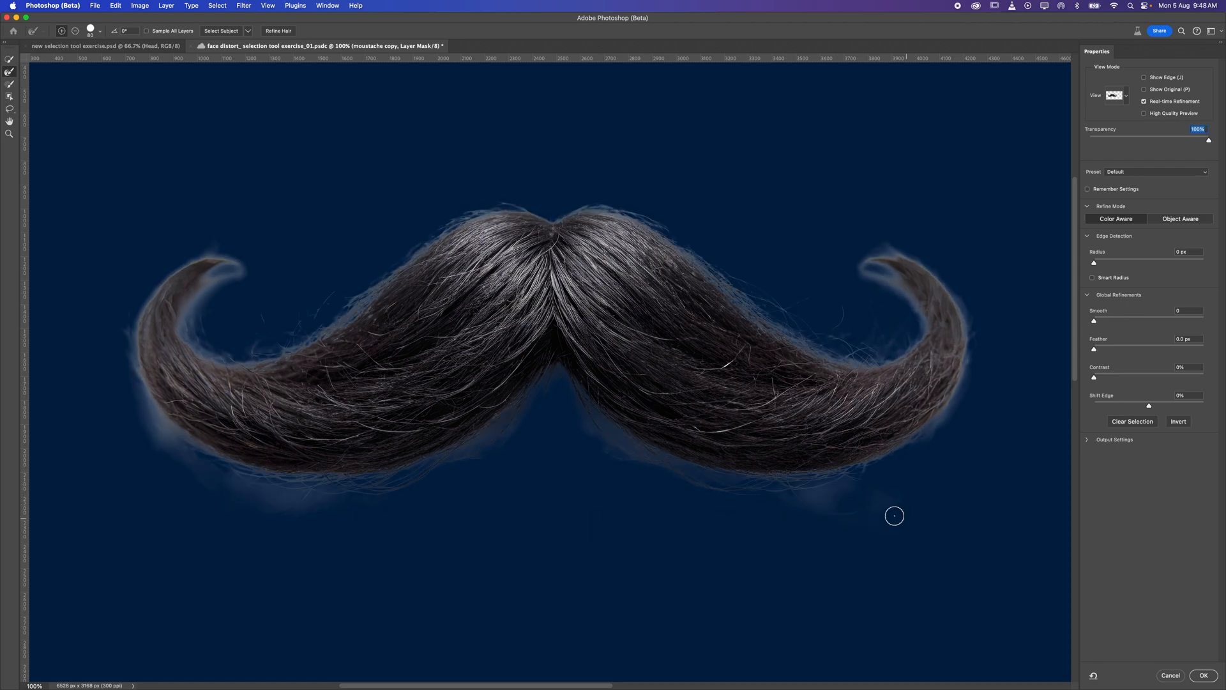
scroll(832, 550, "right", 2)
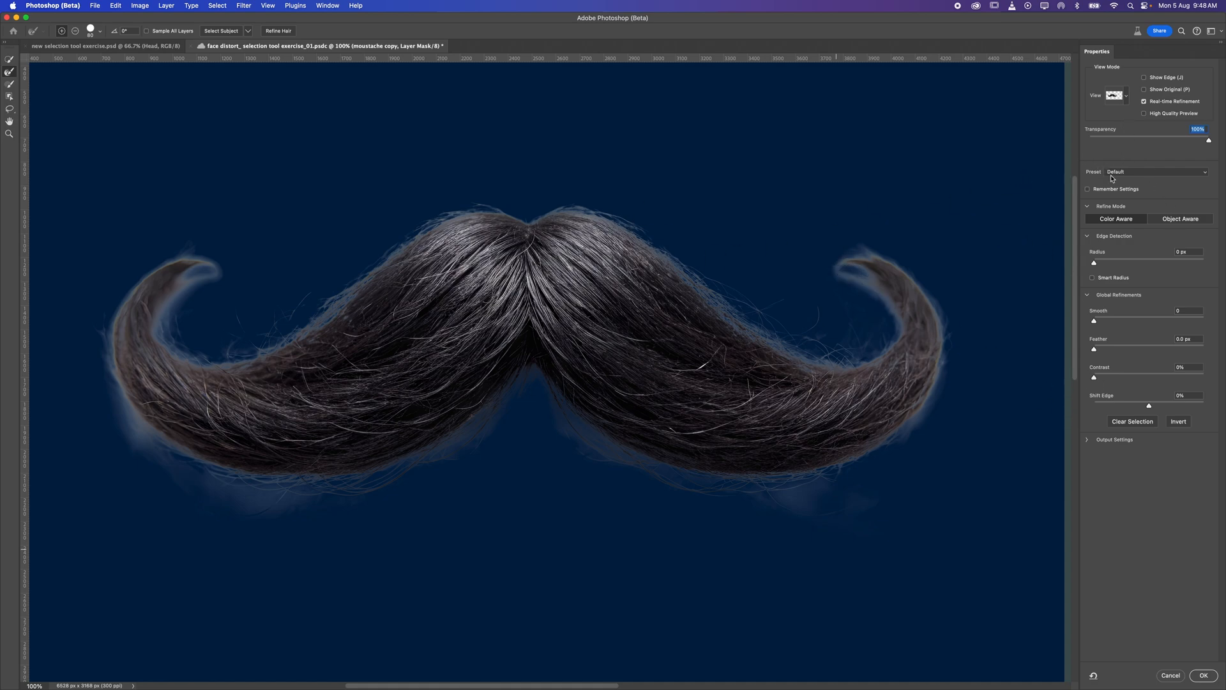
Set the edge detection radius to 23 px, and try Smooth at 100 before returning it to 0
left_click_drag(1099, 265, 1066, 262)
mouse_move(1094, 322)
left_mouse_down()
mouse_move(1106, 322)
mouse_move(1074, 324)
left_mouse_up()
left_click_drag(1095, 263, 1147, 265)
left_click_drag(1094, 322, 1202, 323)
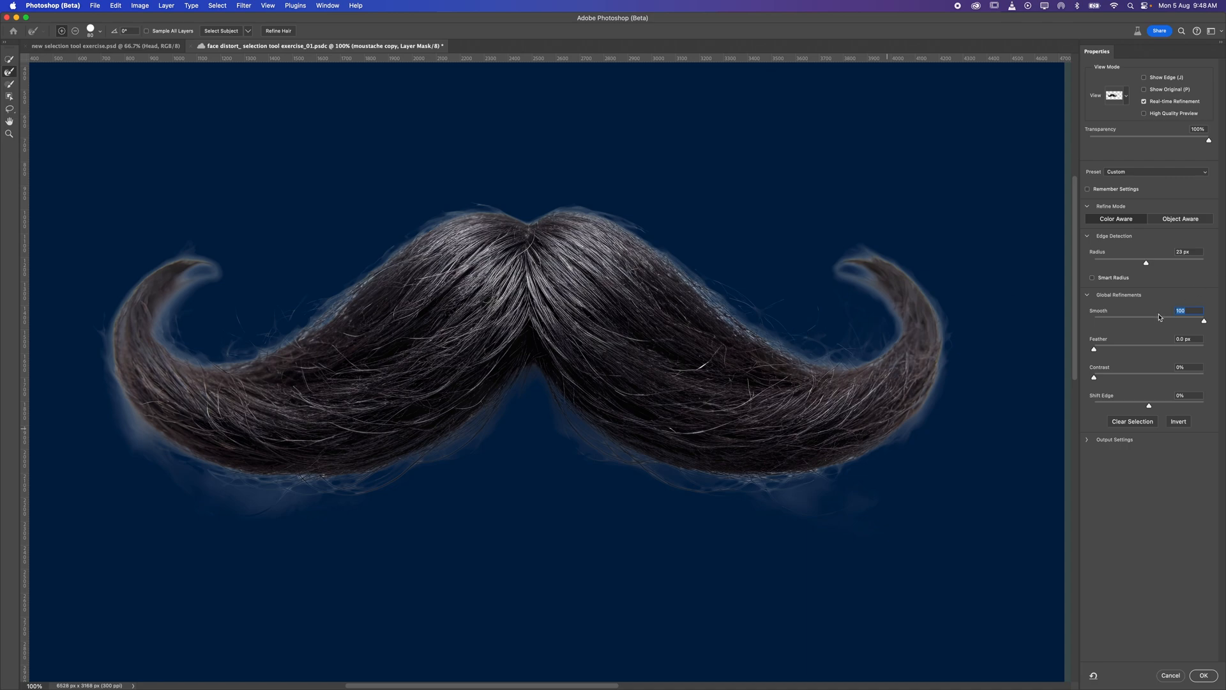
left_click_drag(1202, 324, 1043, 326)
left_click_drag(1129, 323, 1109, 324)
Add a slight feather, try the contrast and shift edge settings, and apply the refined mask to the moustache copy layer
left_click_drag(1104, 320, 1096, 356)
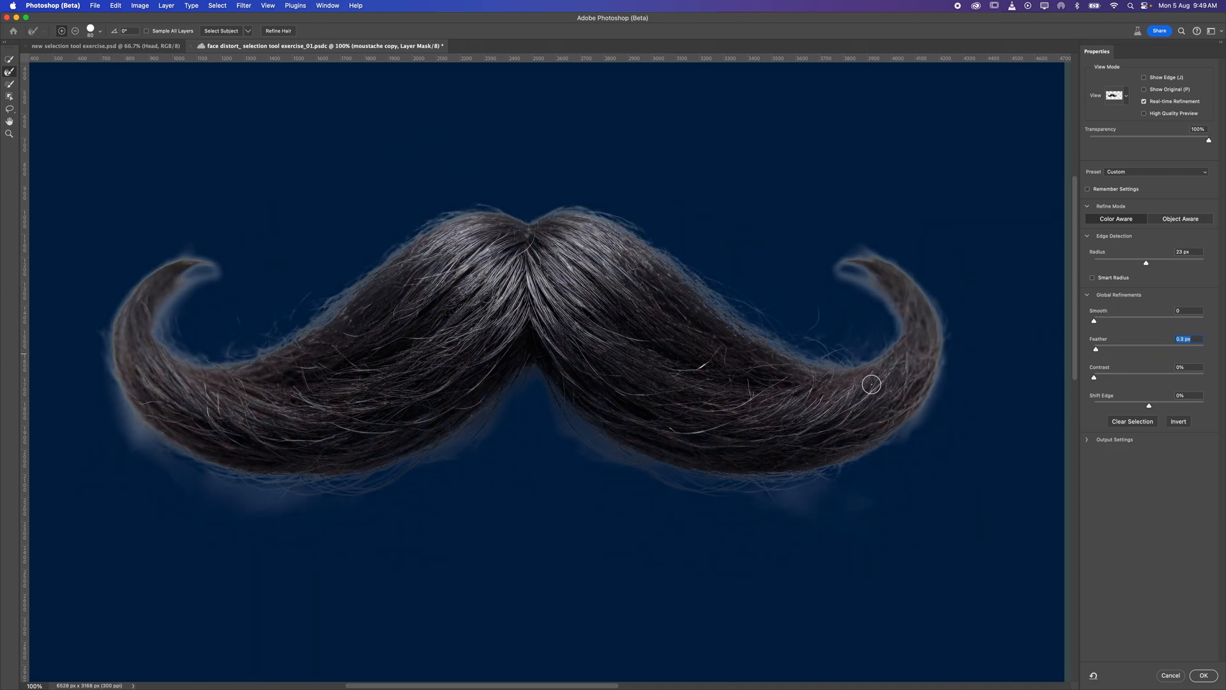
left_click_drag(1094, 379, 1060, 380)
mouse_move(1149, 407)
left_mouse_down()
mouse_move(1189, 407)
mouse_move(1129, 404)
mouse_move(1149, 405)
left_mouse_up()
left_click(1204, 675)
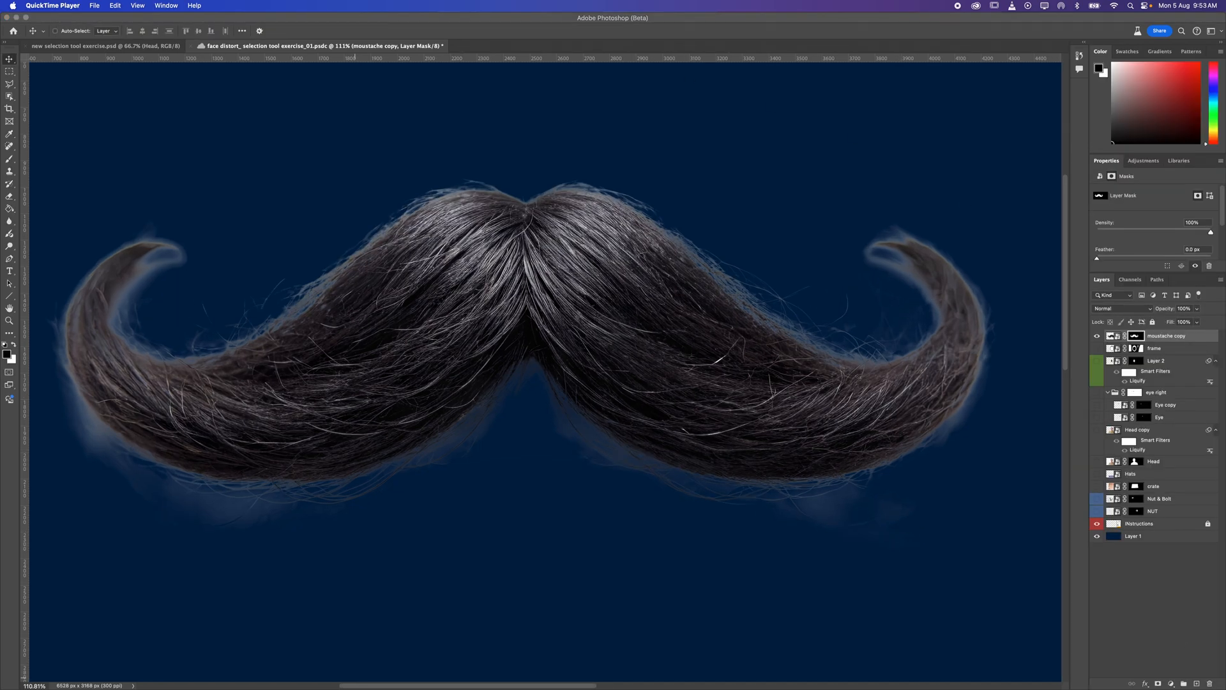
Toggle the moustache copy layer's visibility and examine the masked moustache's lower edge and left curl for leftover haze
left_click(1096, 336)
left_click(1097, 336)
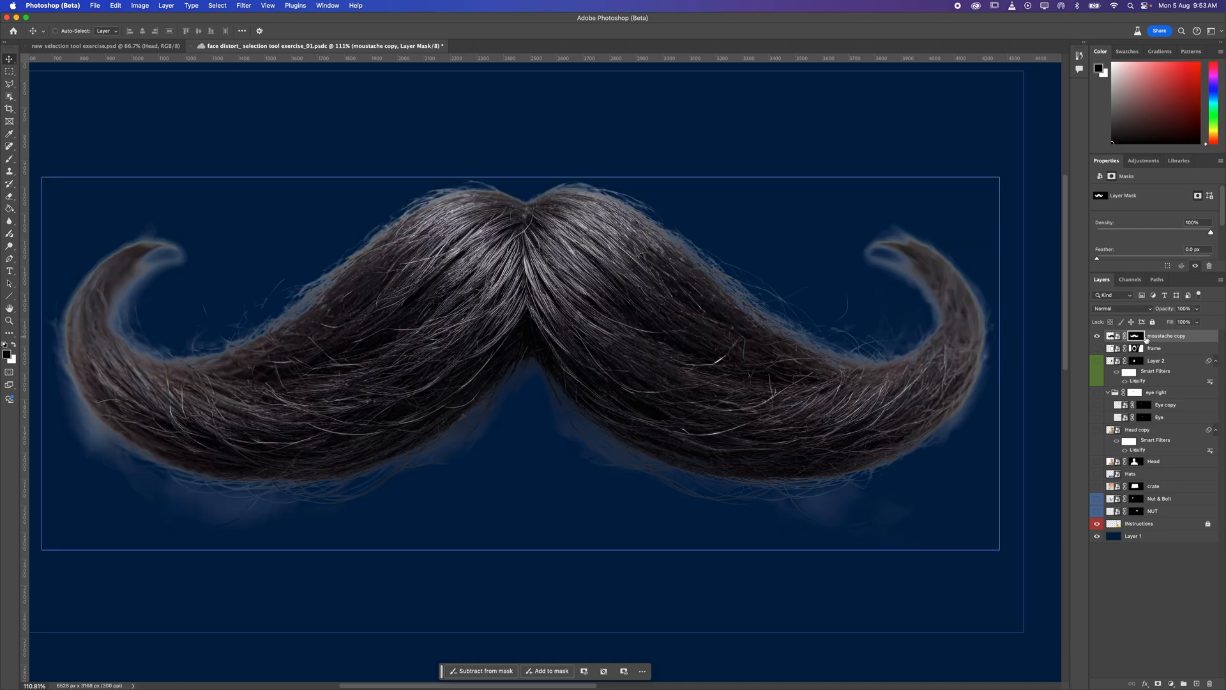
left_click(548, 505)
key("z")
left_click_drag(237, 493, 525, 402)
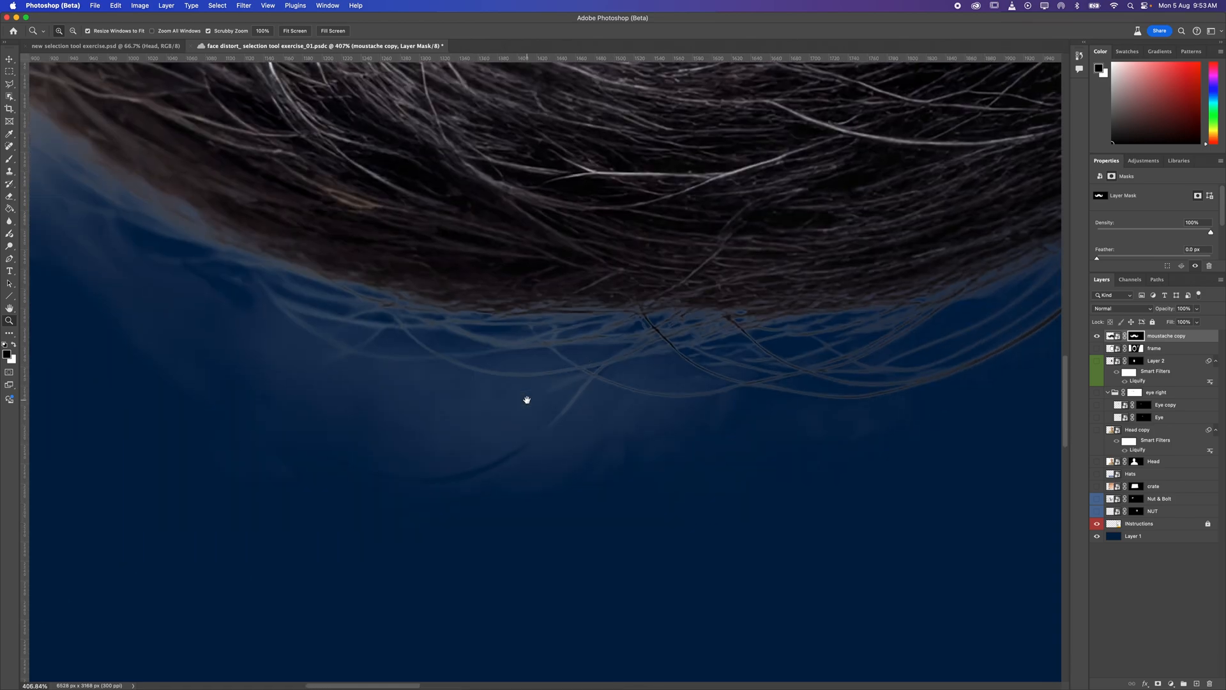
left_click_drag(628, 422, 612, 349)
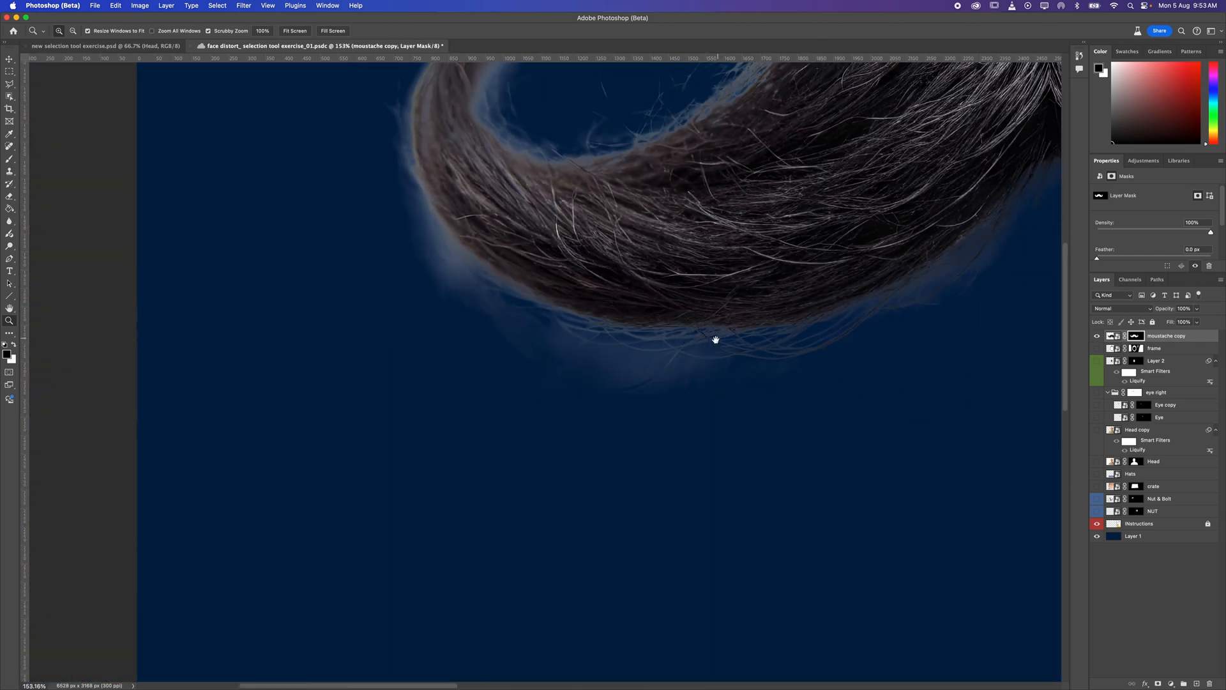
left_click_drag(719, 339, 547, 437)
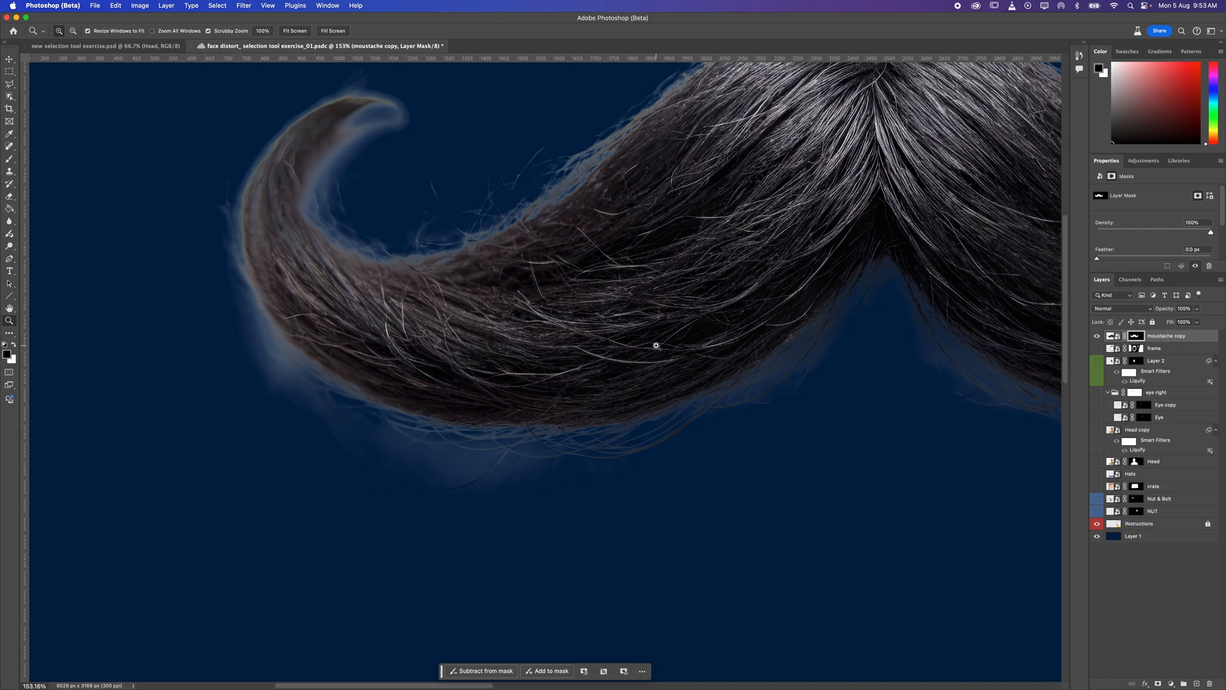
key("super+minus")
key("super+minus")
key("super+plus")
key("super+plus")
key("super+plus")
key("super+plus")
key("super+plus")
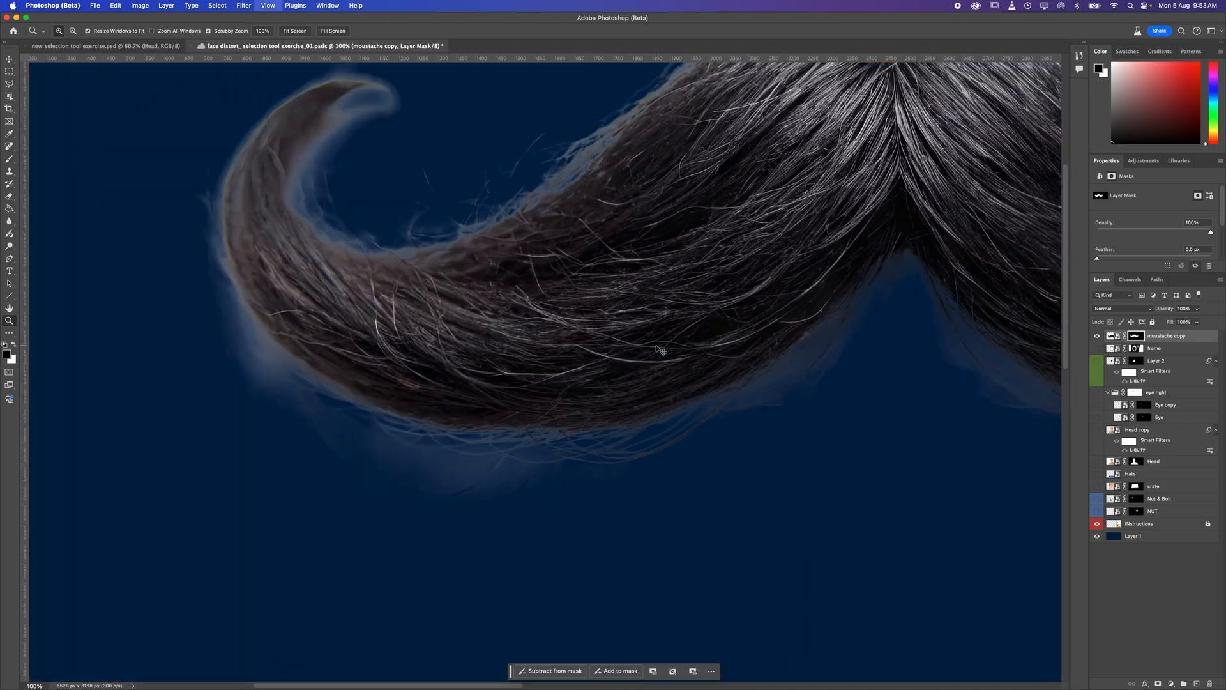
key("super+plus")
left_click_drag(657, 446, 525, 201)
left_click_drag(540, 358, 416, 430)
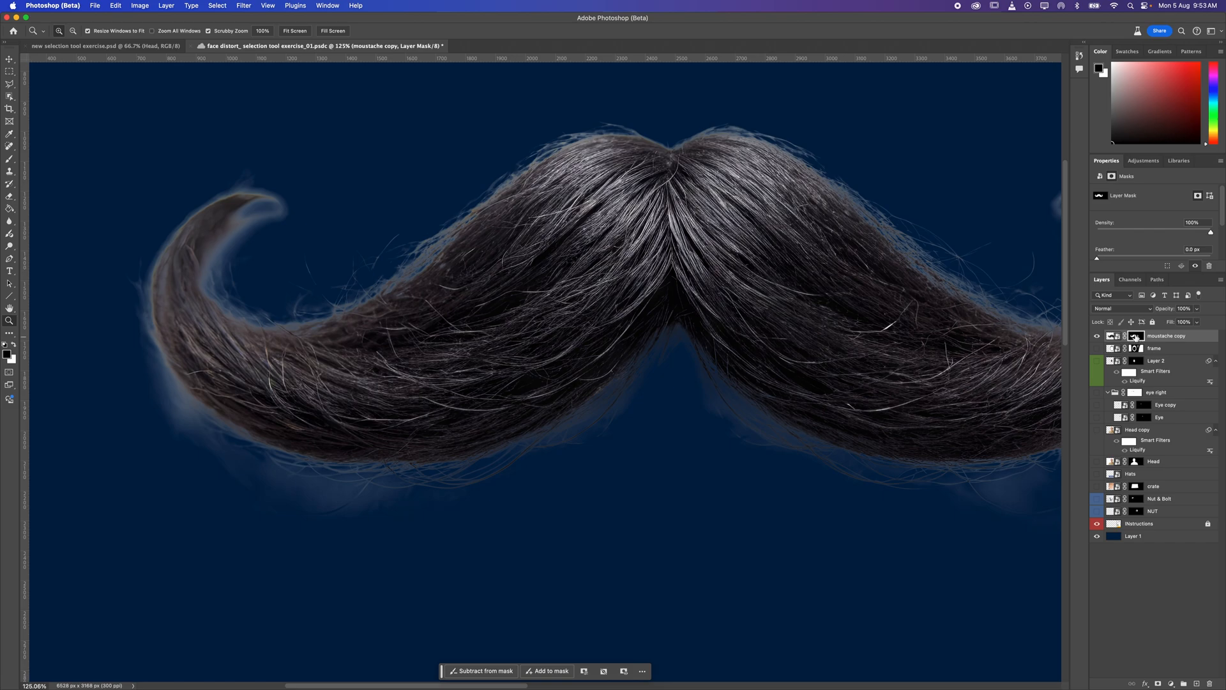
Try painting black on the mask over the haze beneath the left half of the moustache, and undo the stroke
key("b")
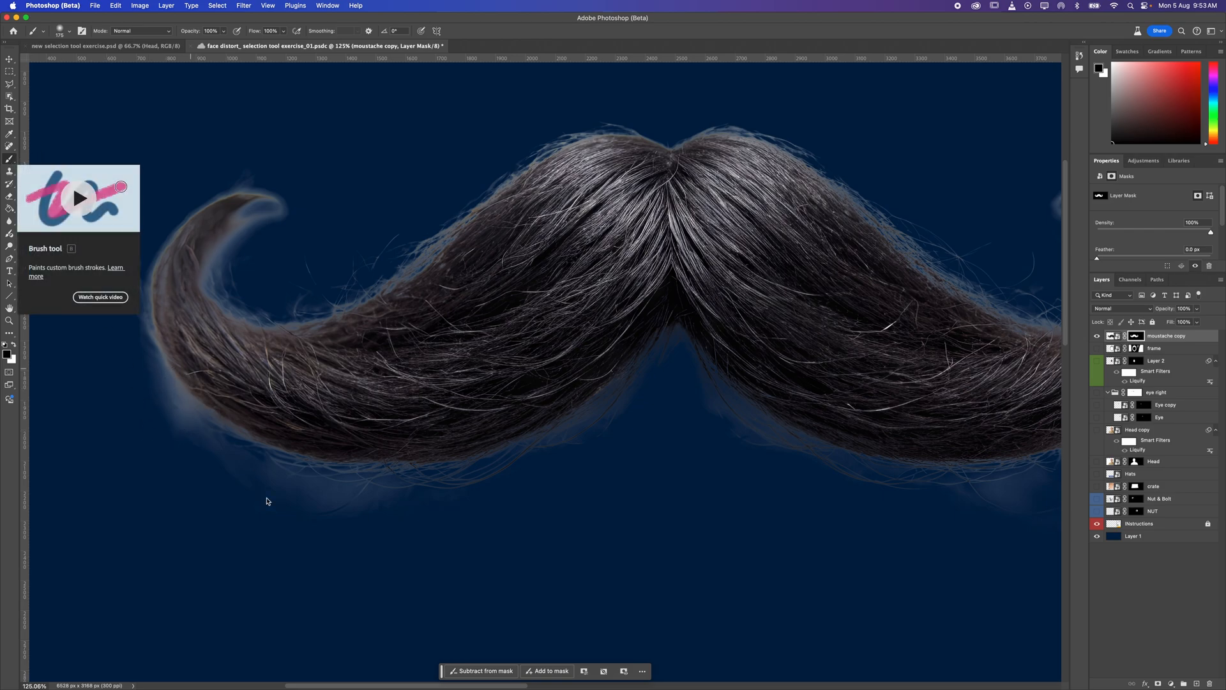
mouse_move(150, 408)
left_mouse_down()
mouse_move(196, 476)
mouse_move(176, 421)
mouse_move(263, 513)
mouse_move(235, 492)
mouse_move(421, 516)
mouse_move(259, 502)
mouse_move(497, 508)
mouse_move(478, 489)
mouse_move(589, 463)
mouse_move(552, 453)
mouse_move(641, 383)
mouse_move(657, 408)
left_mouse_up()
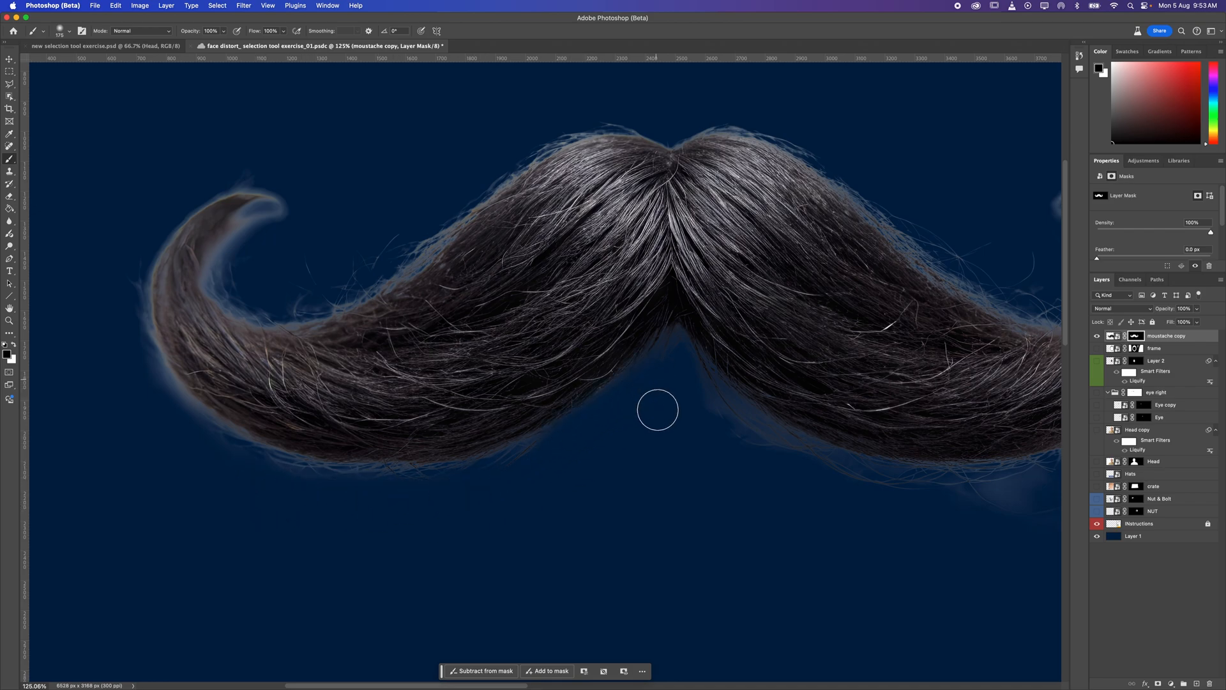
key("super+z")
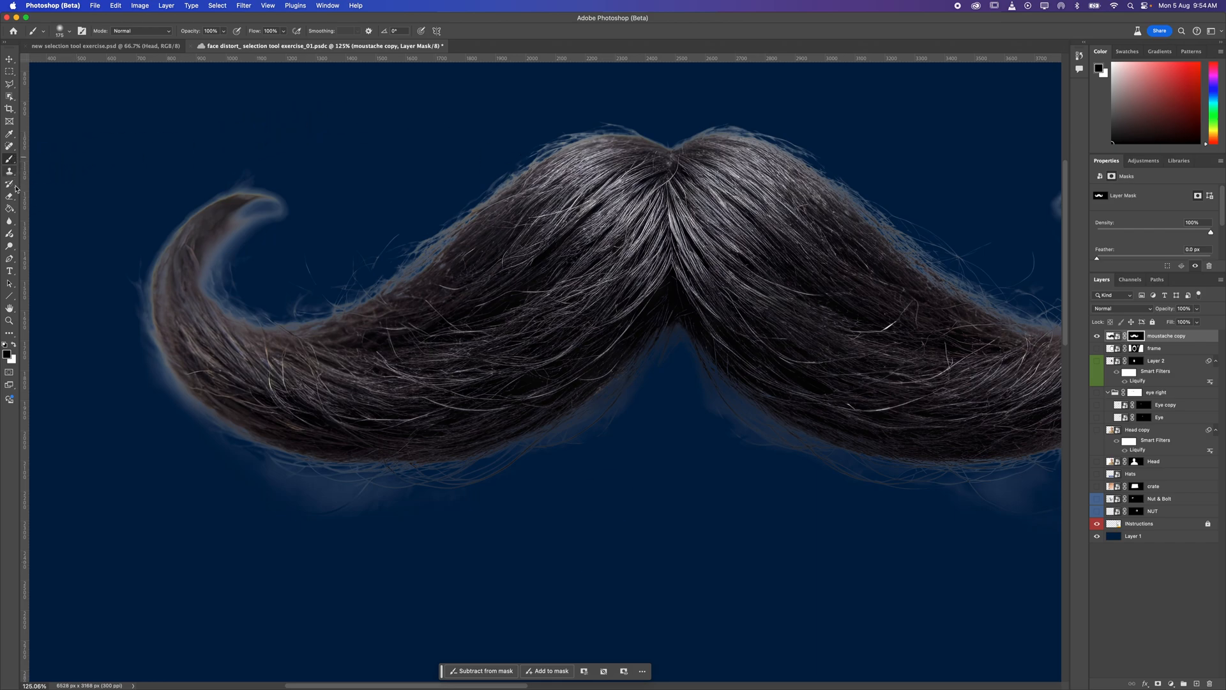
Try the Dodge tool with the Highlights range on the mask along the upper left hair edge, inspect the strands, and undo the dodging
left_click(10, 247)
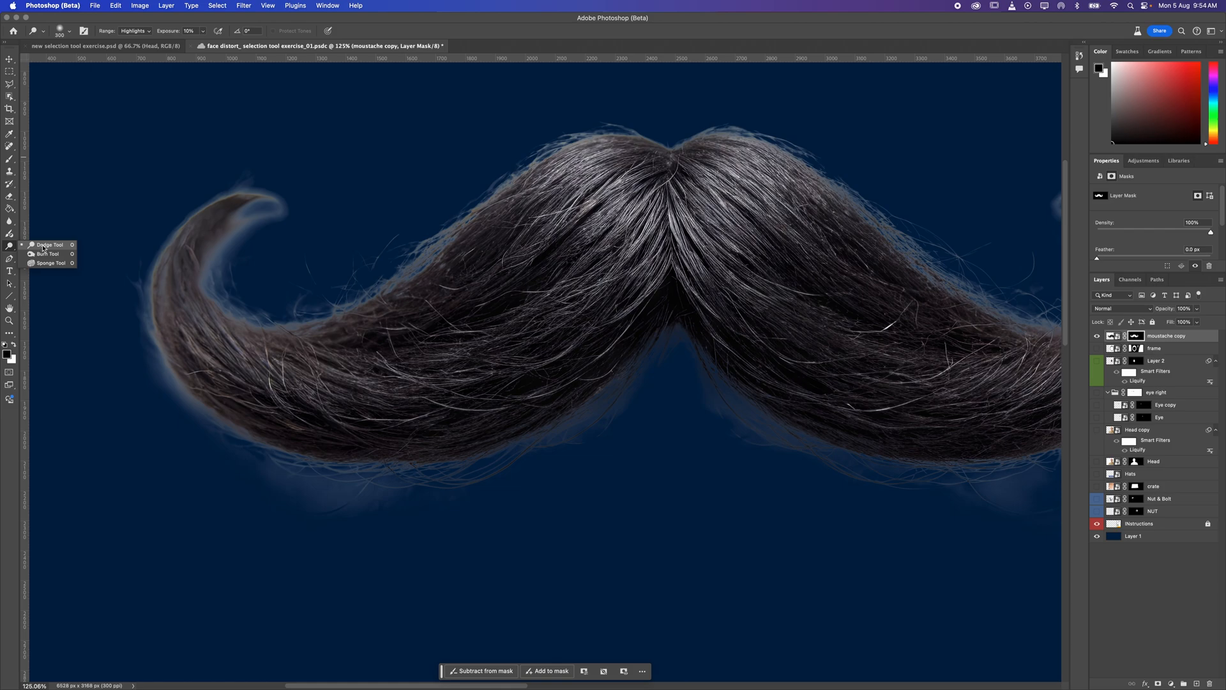
left_click(43, 246)
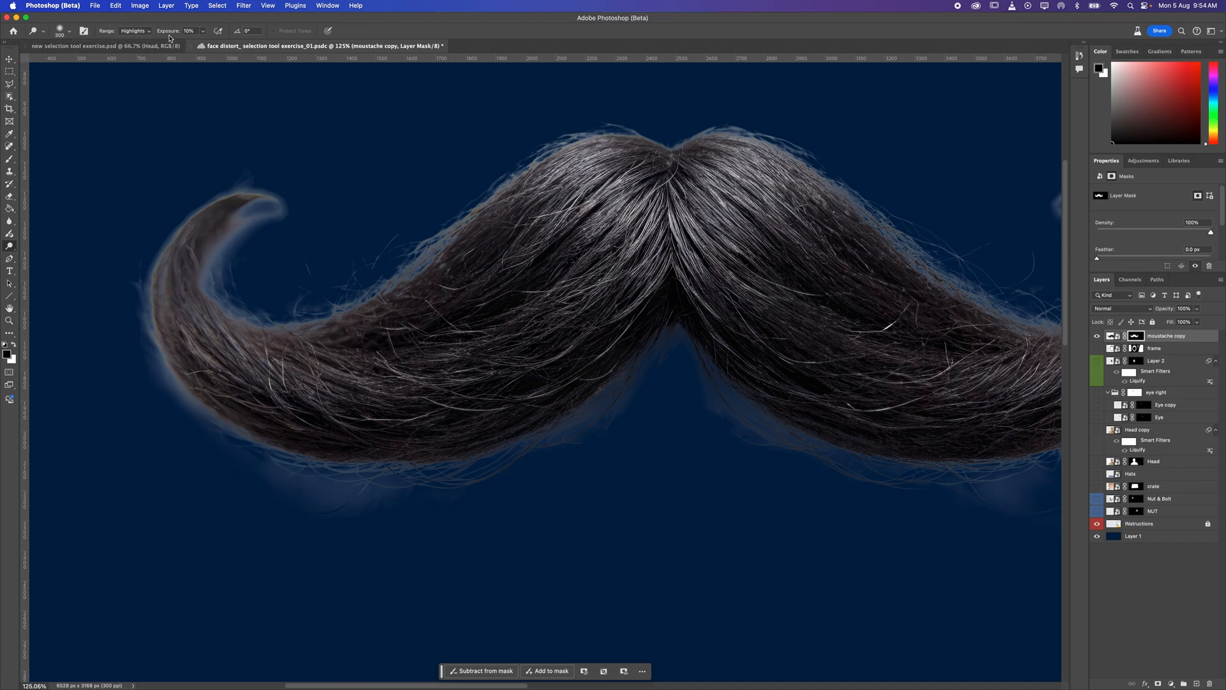
left_click(134, 31)
left_click(134, 54)
mouse_move(621, 121)
left_mouse_down()
mouse_move(559, 154)
mouse_move(635, 107)
mouse_move(560, 134)
mouse_move(342, 283)
mouse_move(414, 251)
mouse_move(351, 264)
mouse_move(427, 221)
mouse_move(465, 216)
mouse_move(241, 314)
mouse_move(215, 301)
mouse_move(318, 297)
left_mouse_up()
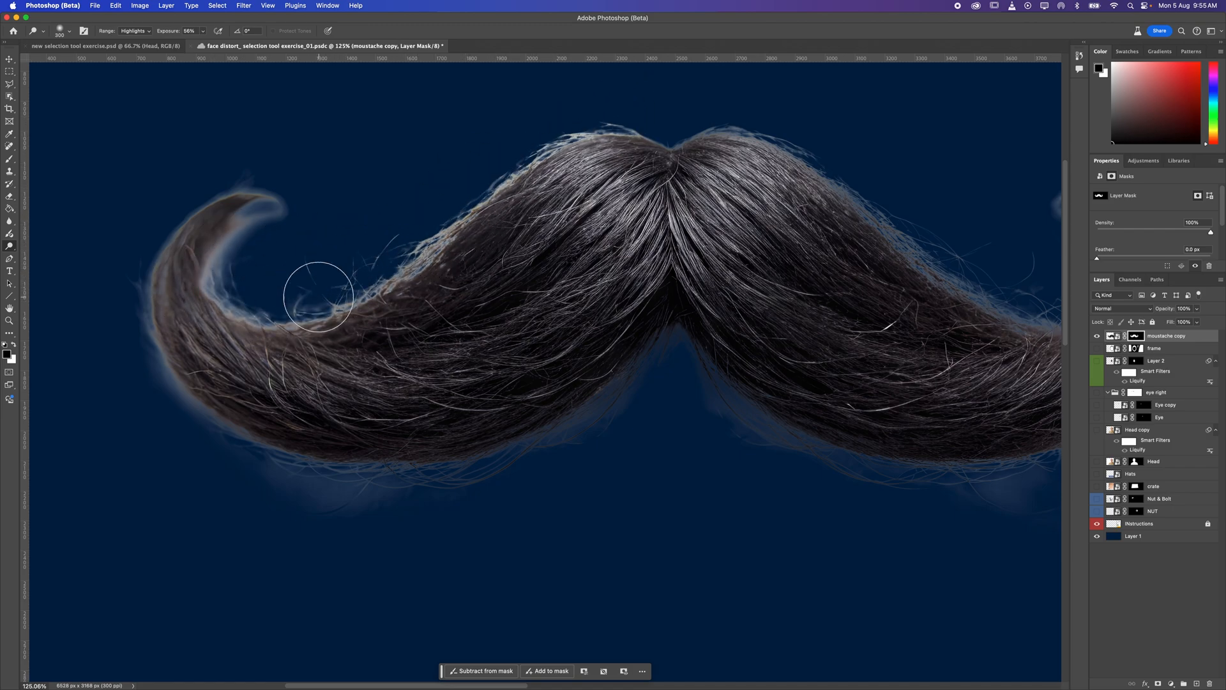
key("z")
left_click_drag(371, 251, 504, 222)
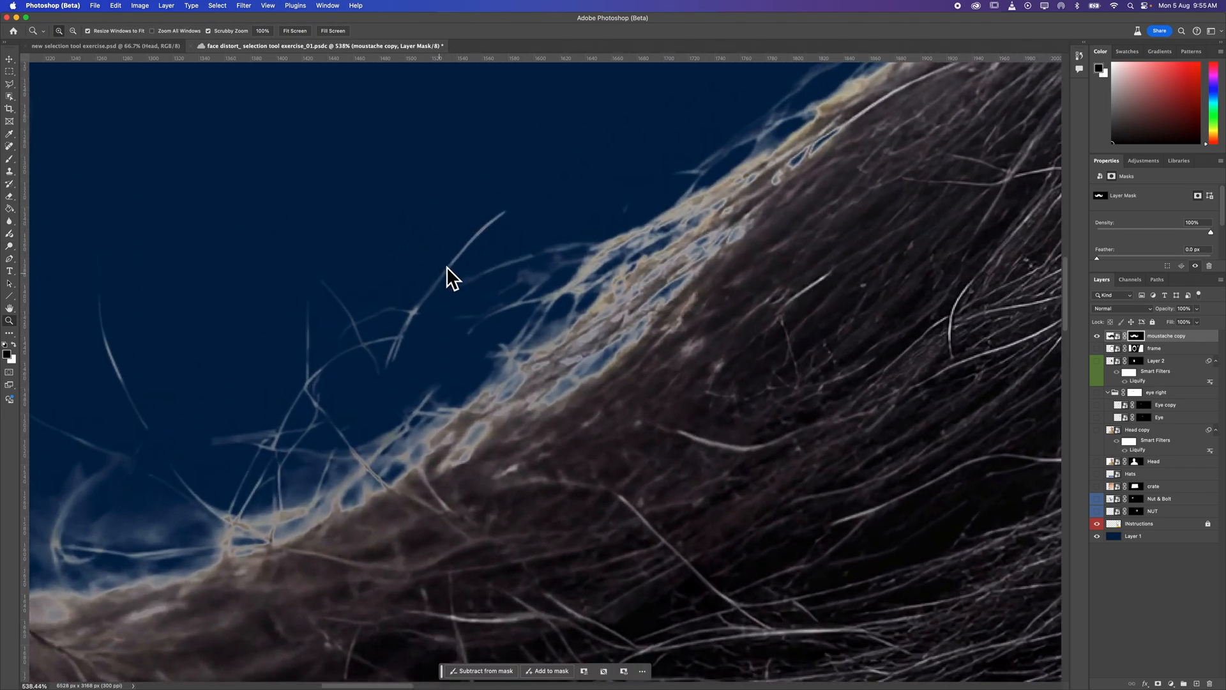
key("super+z")
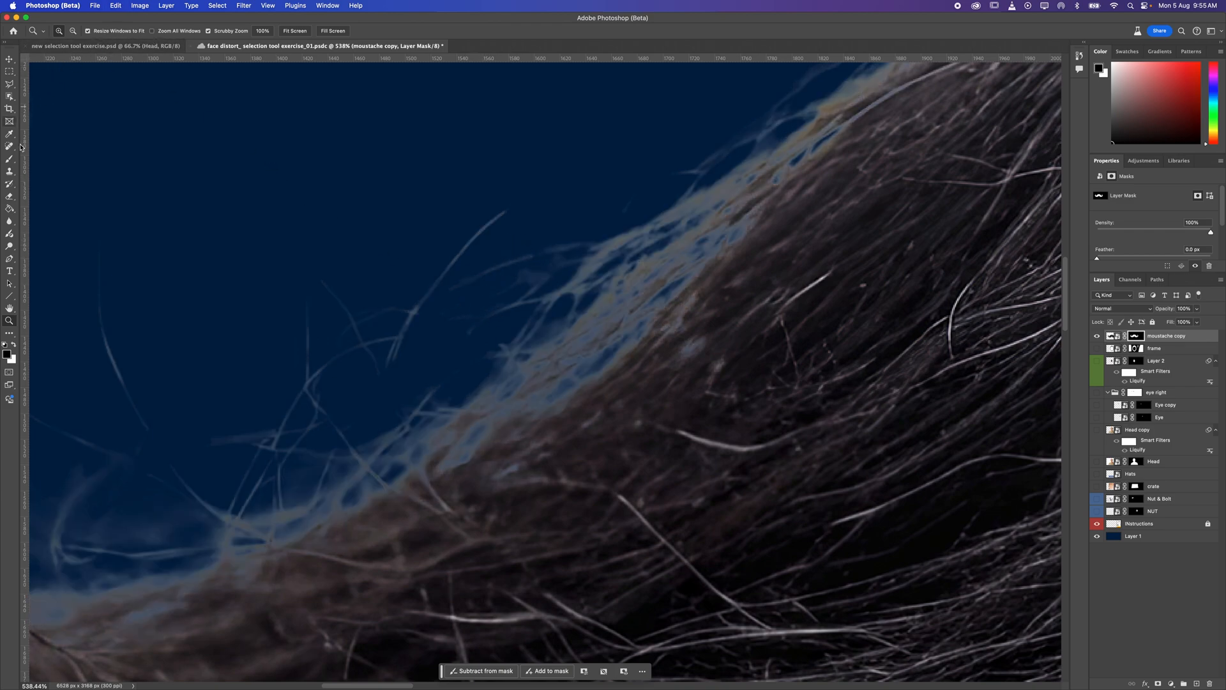
Try the Dodge tool with the Midtones range on the mask along the upper left hair edge, and undo the stroke
key("o")
left_click(138, 30)
left_click(143, 43)
mouse_move(350, 396)
left_mouse_down()
mouse_move(373, 307)
mouse_move(410, 337)
mouse_move(512, 219)
mouse_move(583, 224)
mouse_move(301, 348)
mouse_move(205, 375)
left_mouse_up()
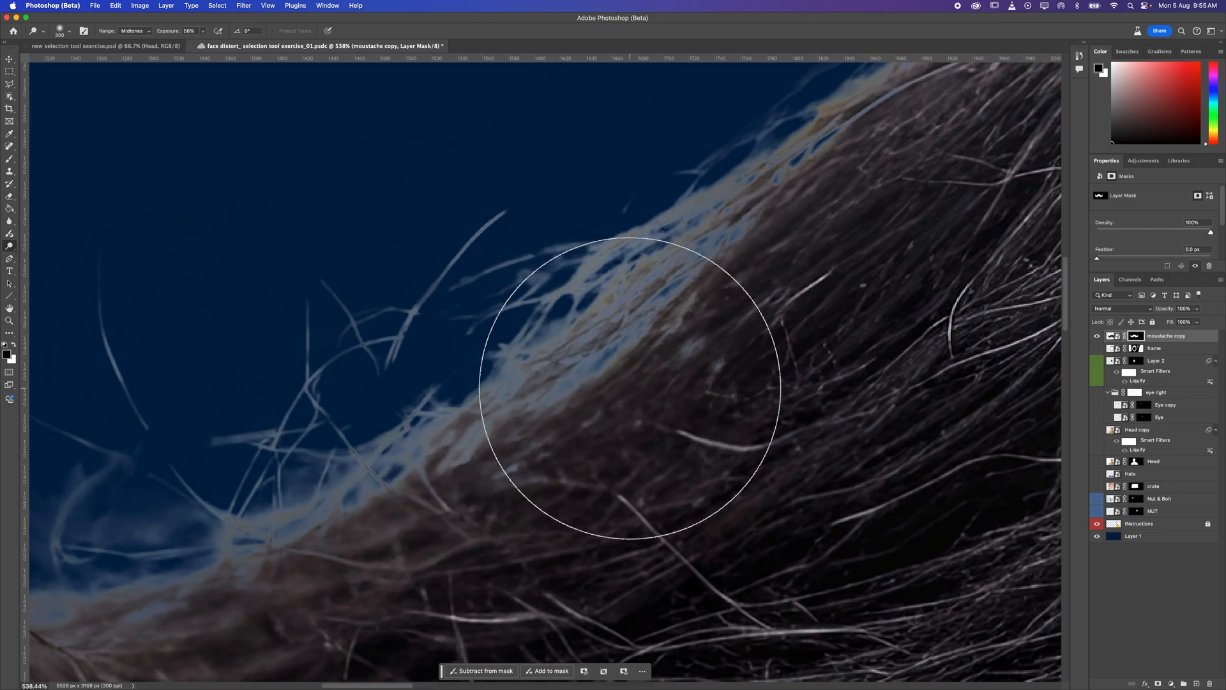
key("super+z")
Examine the whole masked moustache and inspect the edges of its left curl up close for remaining haze
key("super+minus")
key("super+minus")
key("super+minus")
key("super+minus")
key("super+minus")
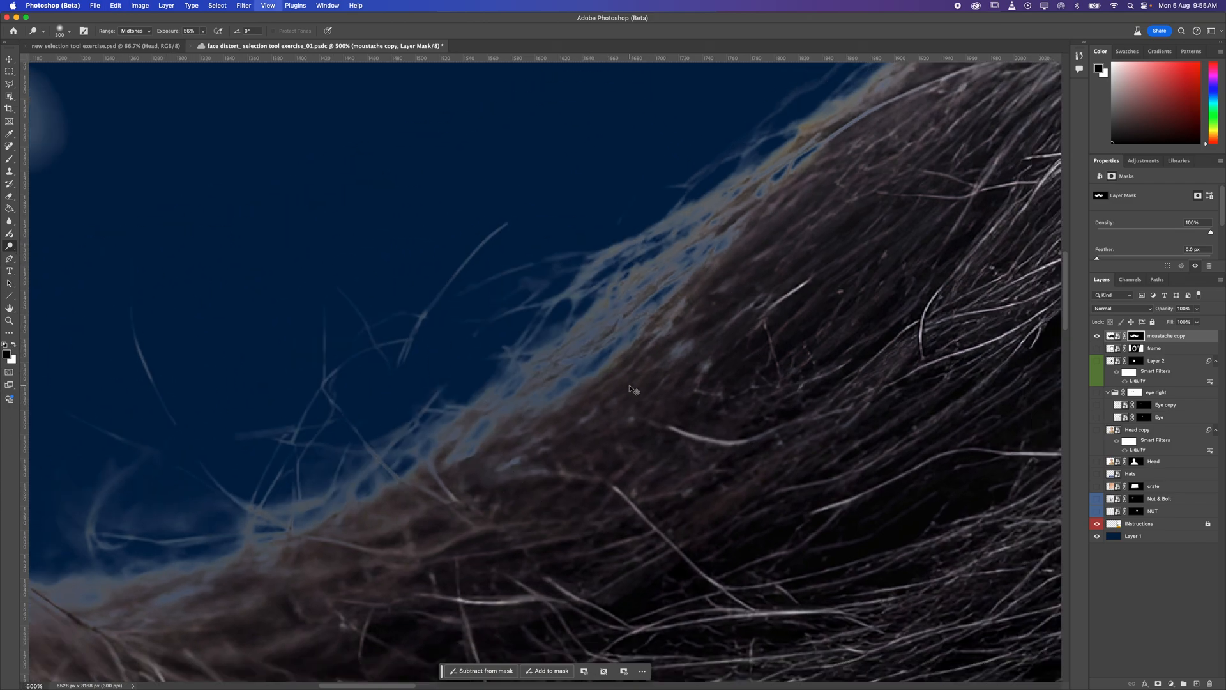
left_click_drag(629, 385, 569, 351)
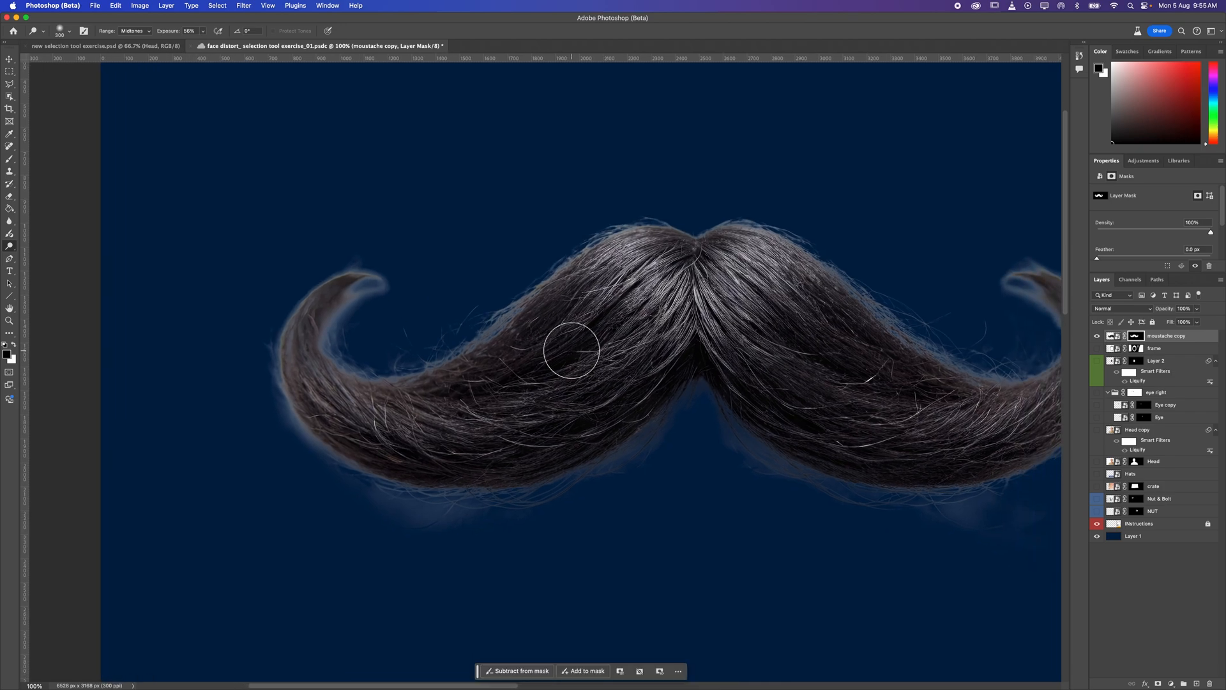
left_click_drag(553, 356, 570, 341)
key("z")
left_click_drag(344, 353, 450, 348)
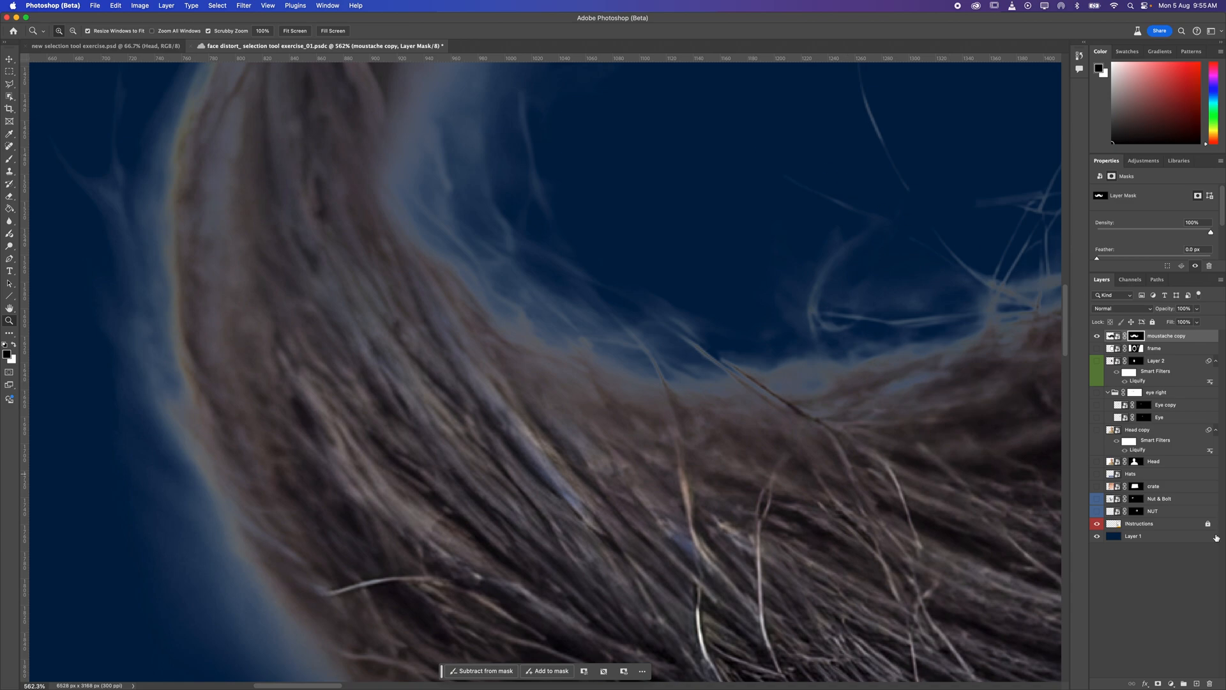
Fill Layer 1 behind the moustache with orange-red and with bright blue to compare the mask edges
left_click(1140, 539)
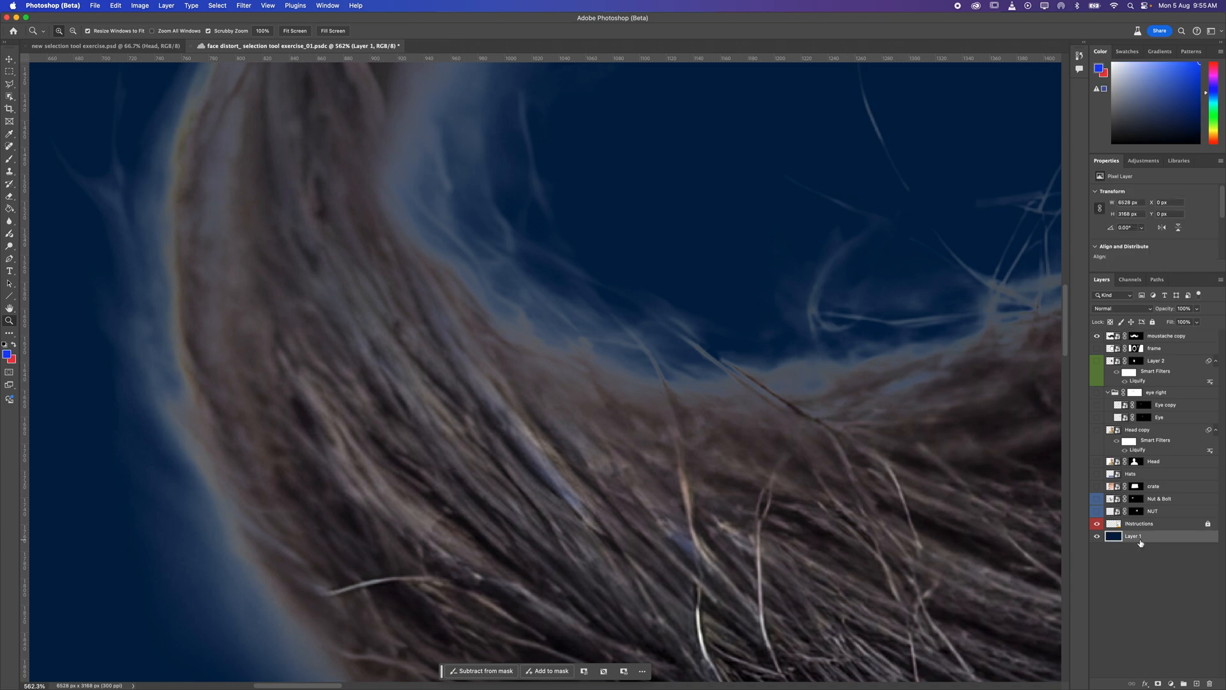
left_click(1216, 135)
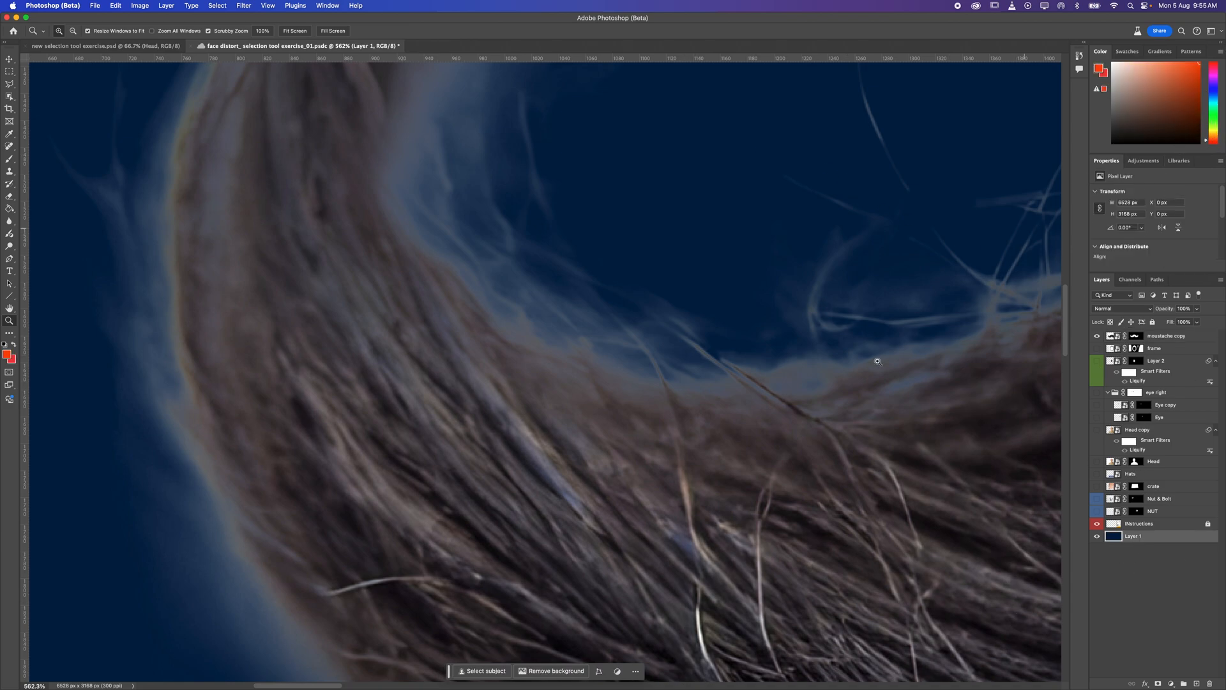
key("g")
left_click(645, 613)
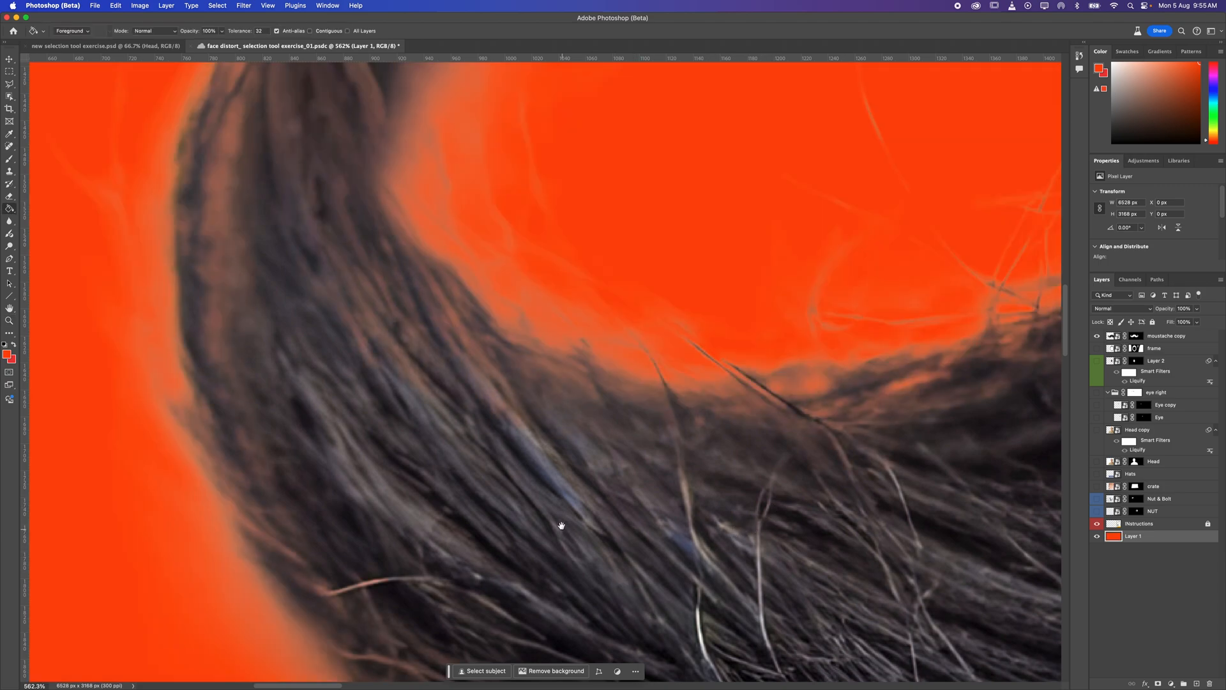
left_click_drag(562, 525, 733, 572)
left_click(1213, 99)
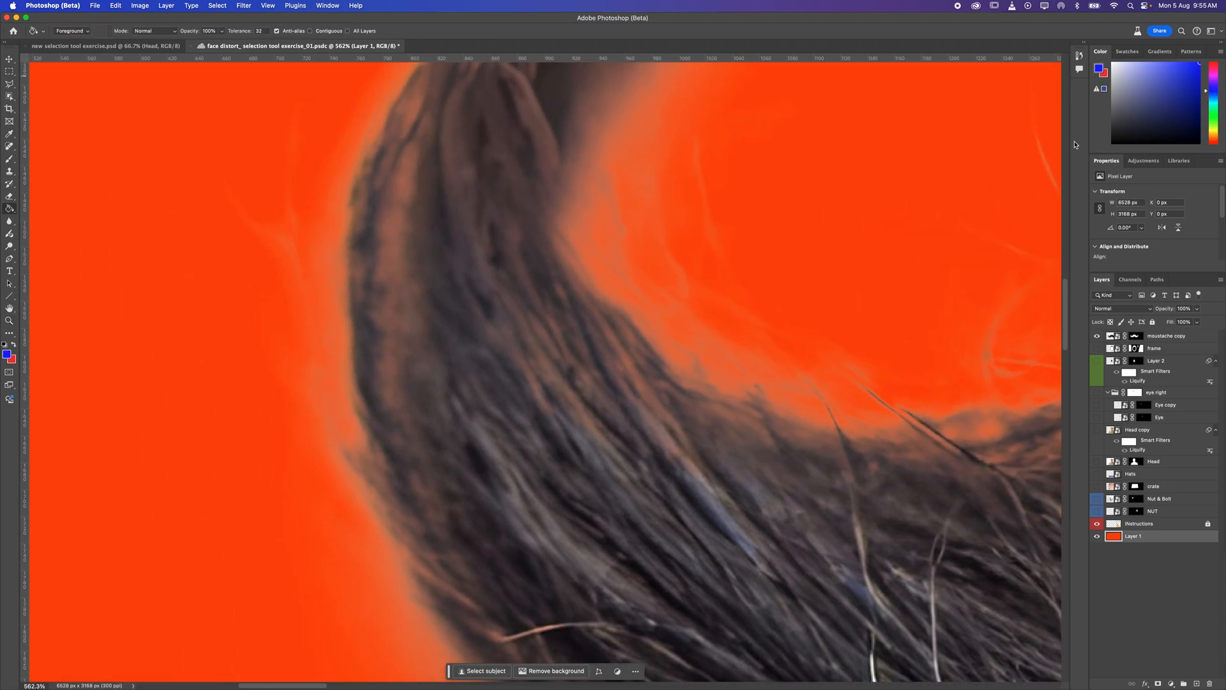
left_click(805, 251)
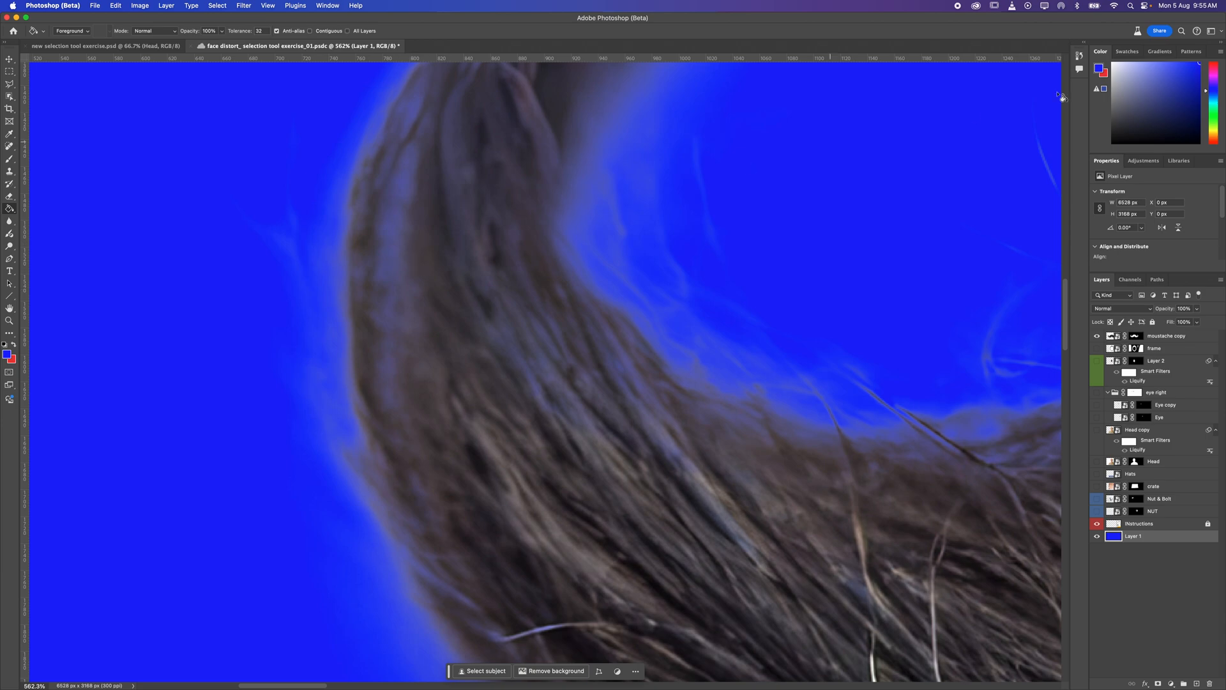
Fill Layer 1 with bright red and check the left curl against it
left_click(1215, 69)
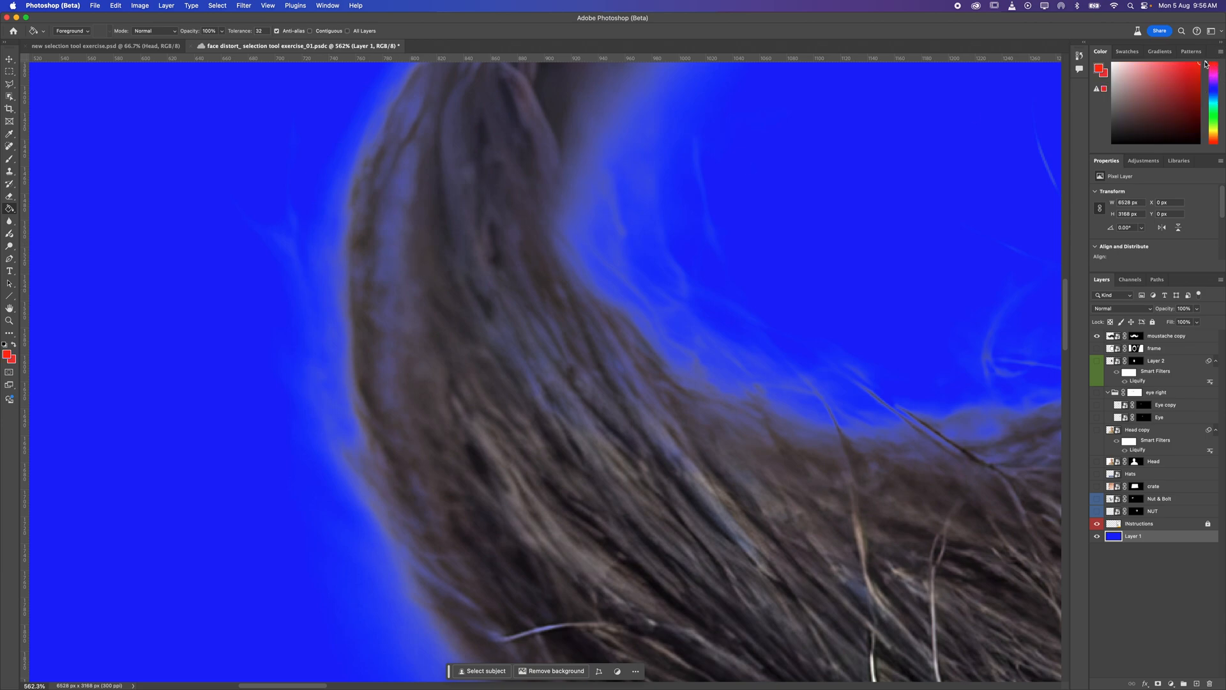
left_click(765, 230)
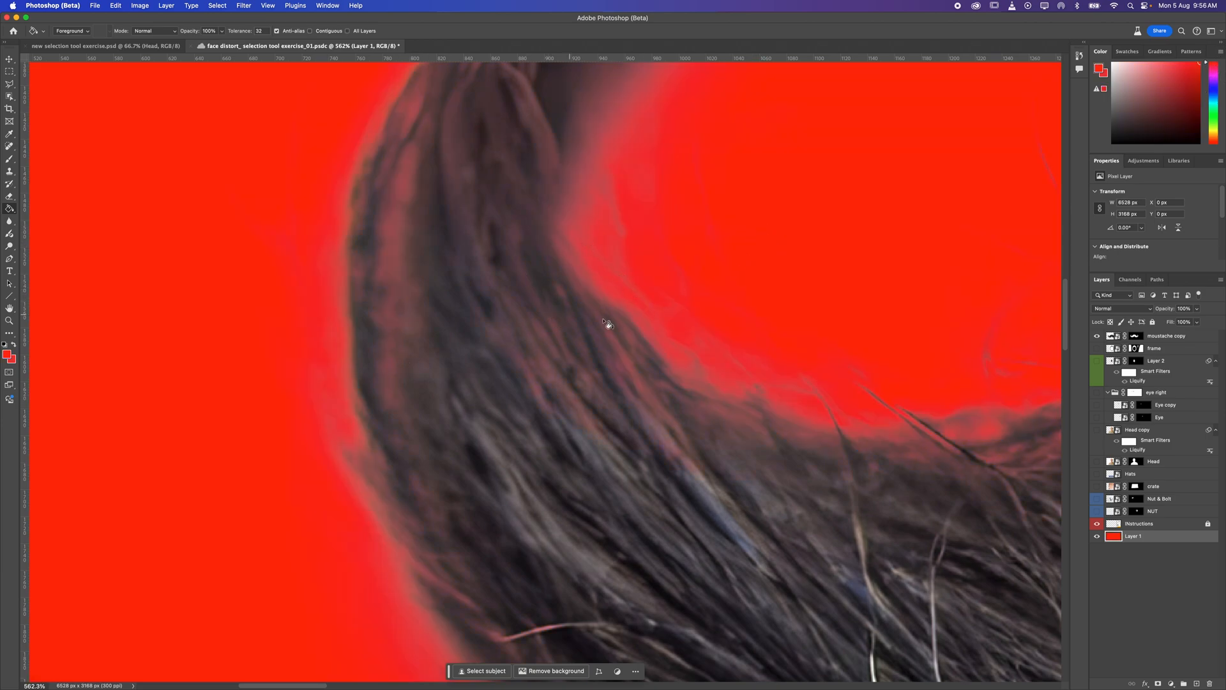
scroll(614, 318, "down", 5)
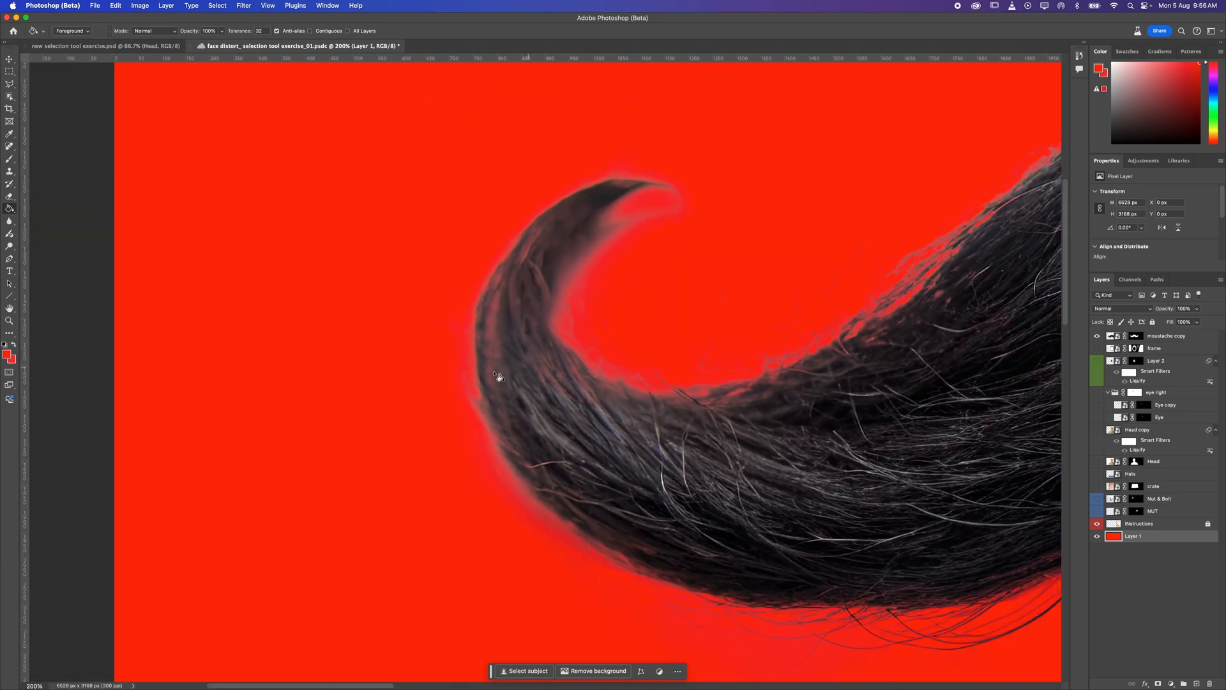
left_click_drag(663, 383, 591, 335)
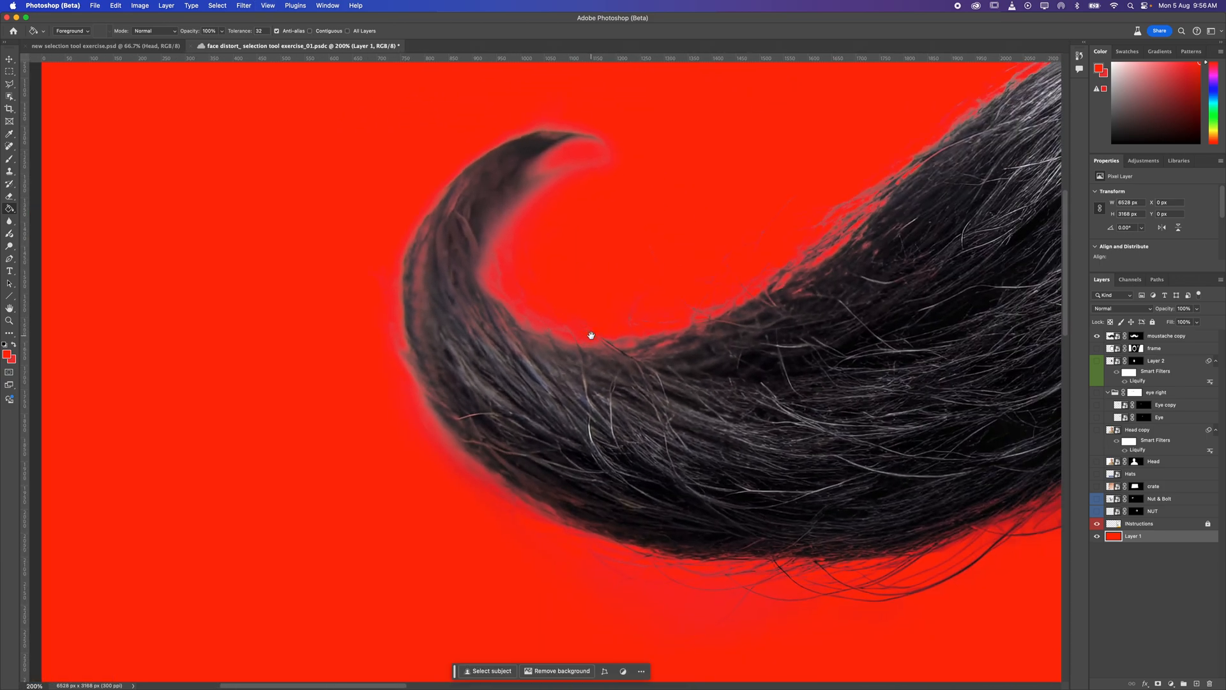
Dodge the moustache copy mask's Midtones along the left curl's inner edge with a smaller brush at 100% exposure
left_click(1135, 337)
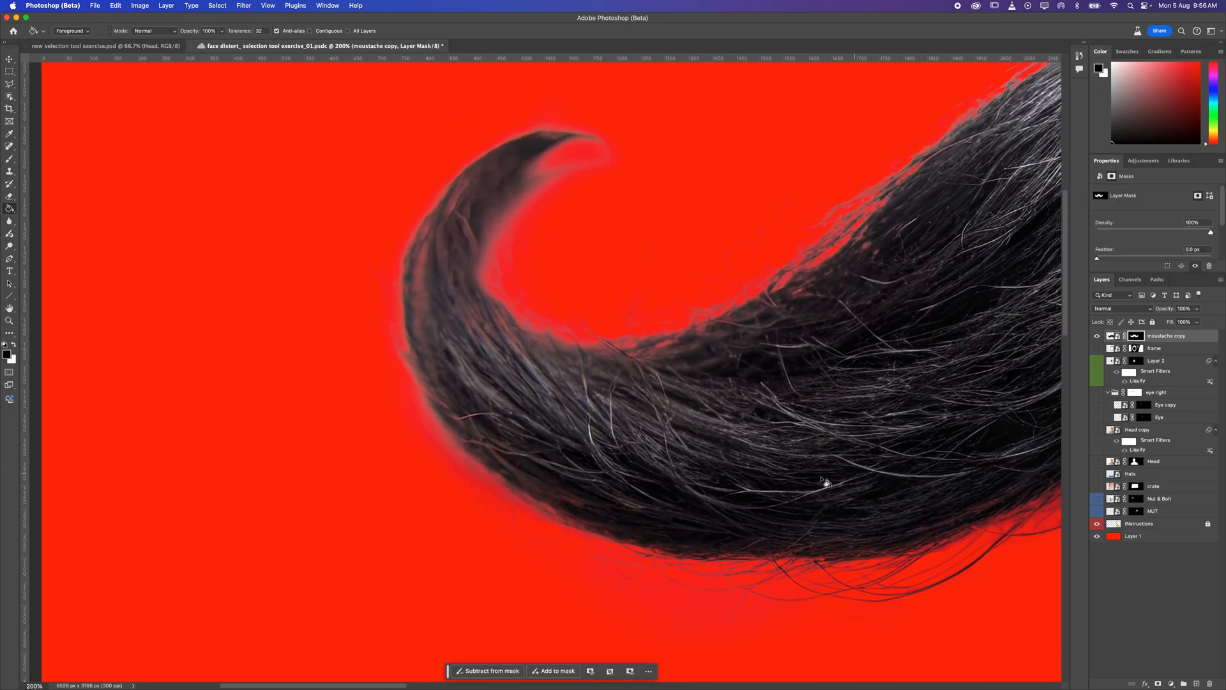
key("o")
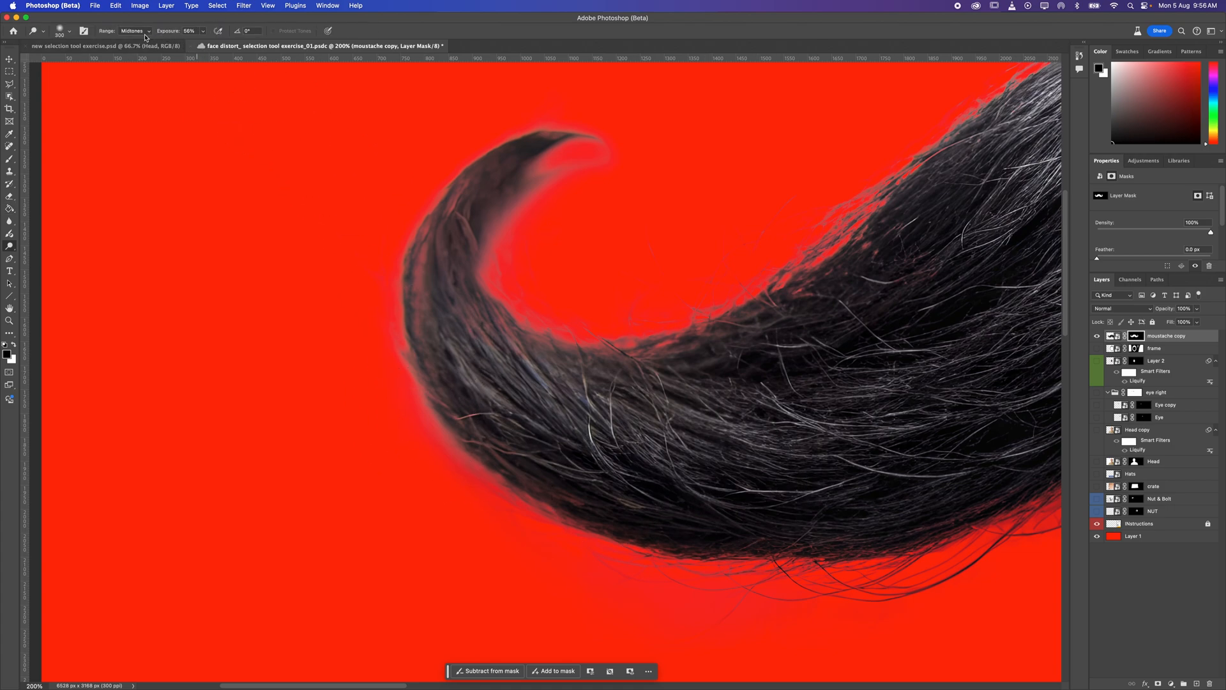
key("bracketleft")
key("bracketleft")
key("bracketleft")
key("bracketleft")
key("bracketleft")
key("bracketleft")
key("bracketleft")
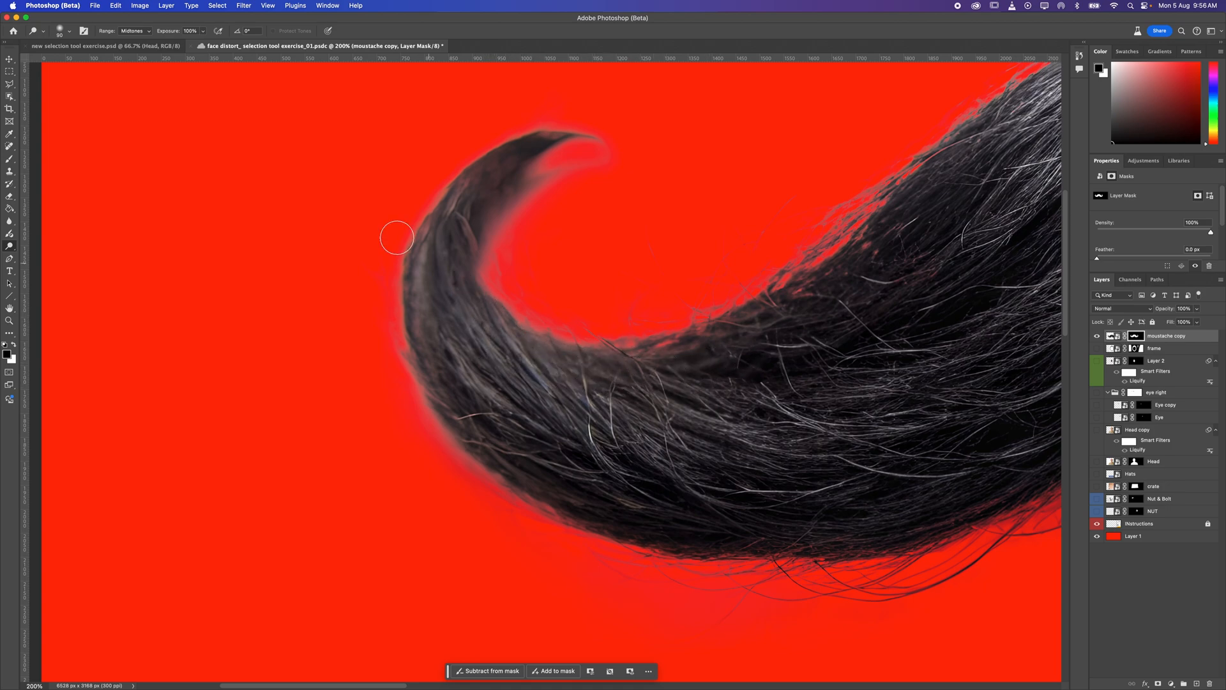
mouse_move(764, 337)
left_mouse_down()
mouse_move(579, 351)
mouse_move(643, 345)
left_mouse_up()
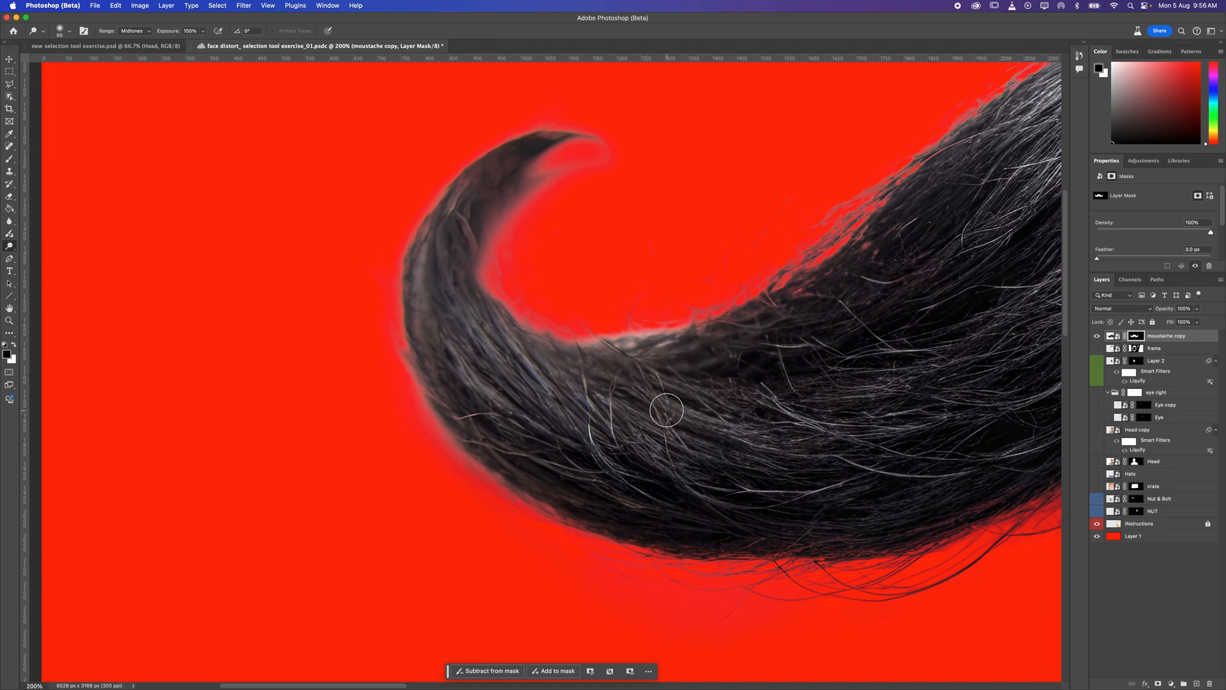
Set the Dodge range to Highlights and dodge the mask further along the left curl's inner edge
left_click(139, 33)
left_click(135, 44)
left_click_drag(651, 345, 714, 327)
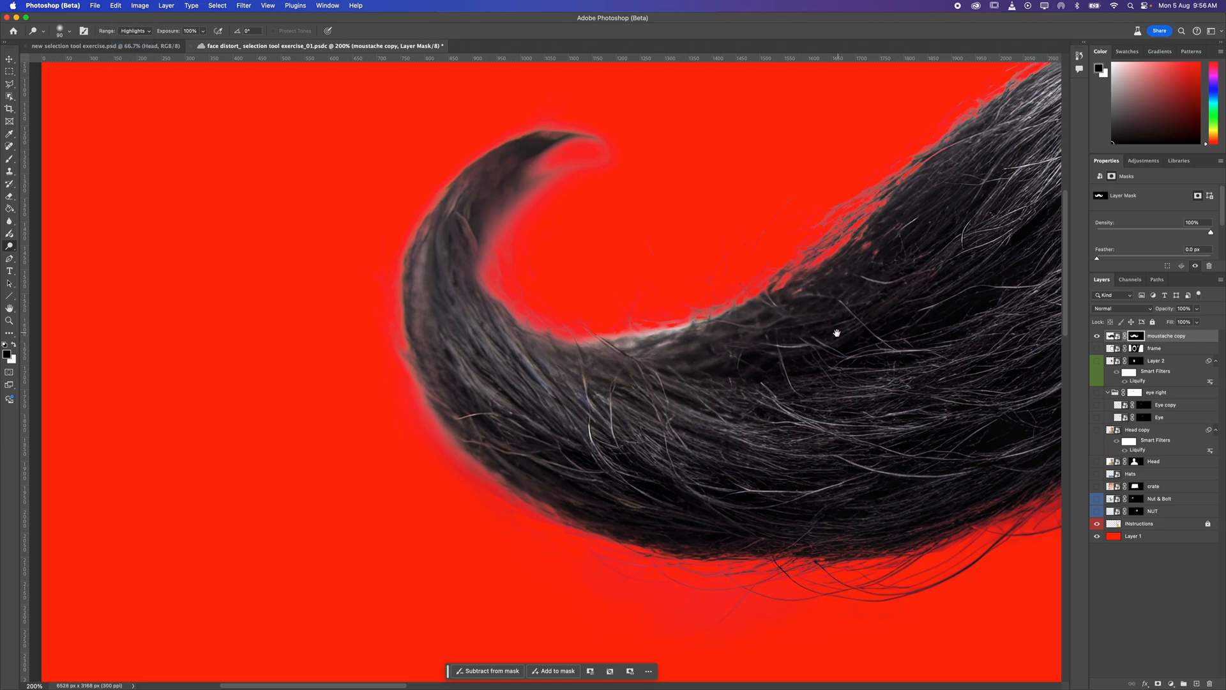
Dodge the mask's Highlights along the upper edge of the moustache's right half and check the whole moustache
left_click_drag(837, 333, 708, 352)
mouse_move(788, 336)
left_mouse_down()
mouse_move(583, 484)
mouse_move(456, 270)
mouse_move(458, 320)
mouse_move(437, 306)
left_mouse_up()
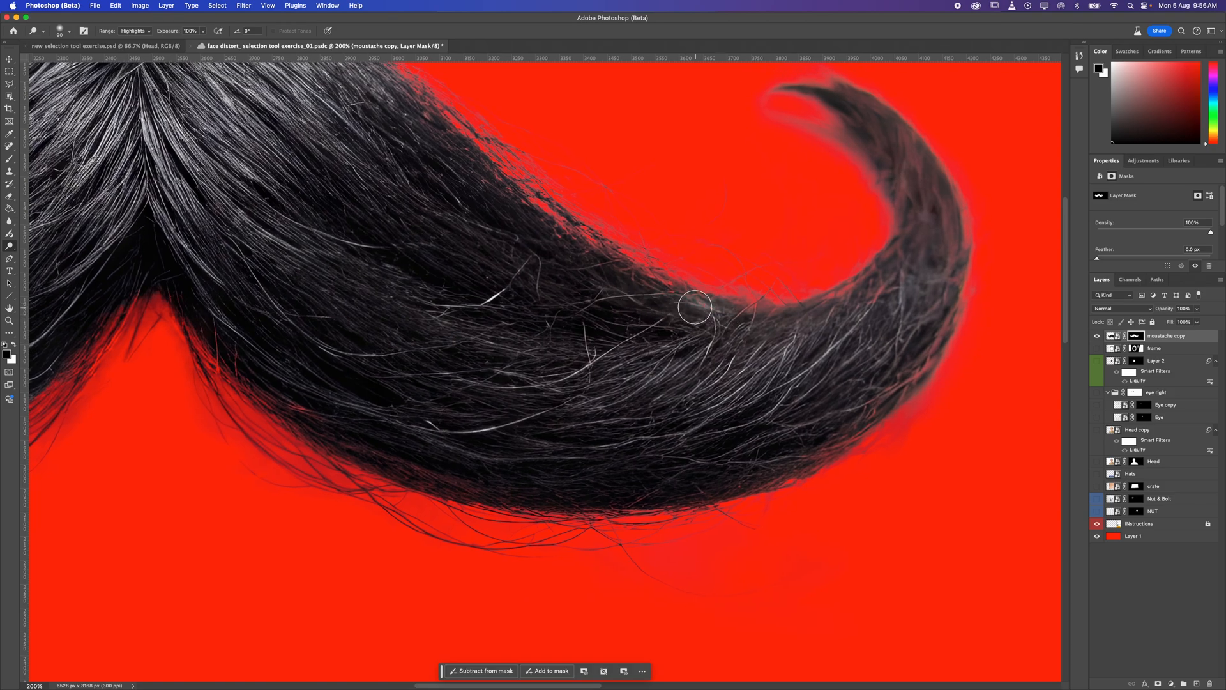
left_click_drag(726, 344, 649, 367)
mouse_move(805, 317)
left_mouse_down()
mouse_move(851, 248)
mouse_move(826, 354)
mouse_move(839, 368)
mouse_move(792, 423)
mouse_move(740, 444)
mouse_move(853, 292)
mouse_move(861, 237)
mouse_move(856, 270)
mouse_move(776, 164)
mouse_move(842, 234)
mouse_move(819, 165)
mouse_move(877, 274)
mouse_move(852, 293)
mouse_move(812, 383)
left_mouse_up()
key("super+minus")
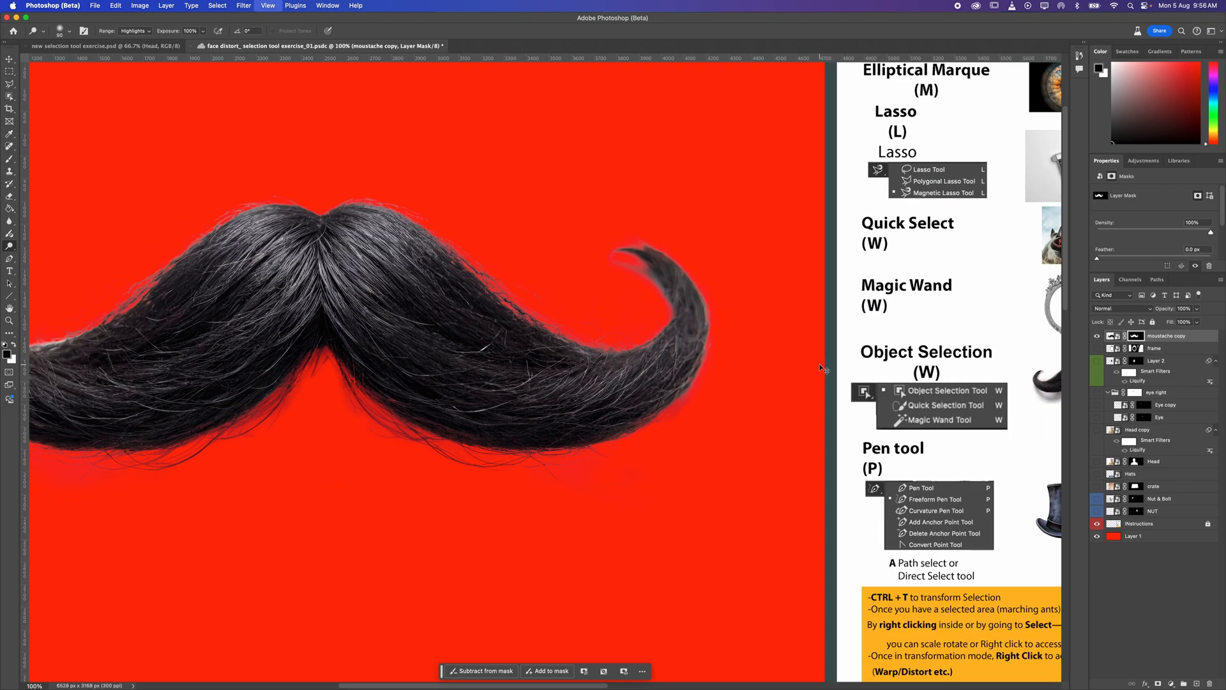
key("super+minus")
mouse_move(480, 329)
left_mouse_down()
mouse_move(562, 323)
mouse_move(679, 344)
left_mouse_up()
key("z")
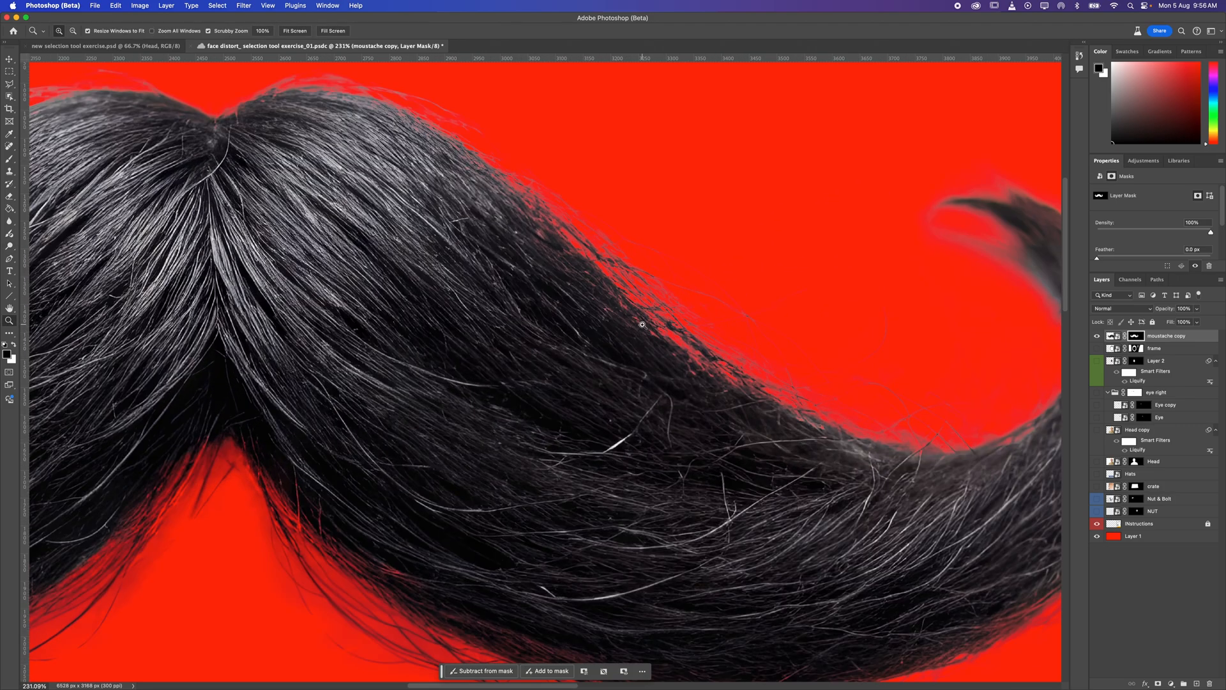
key("o")
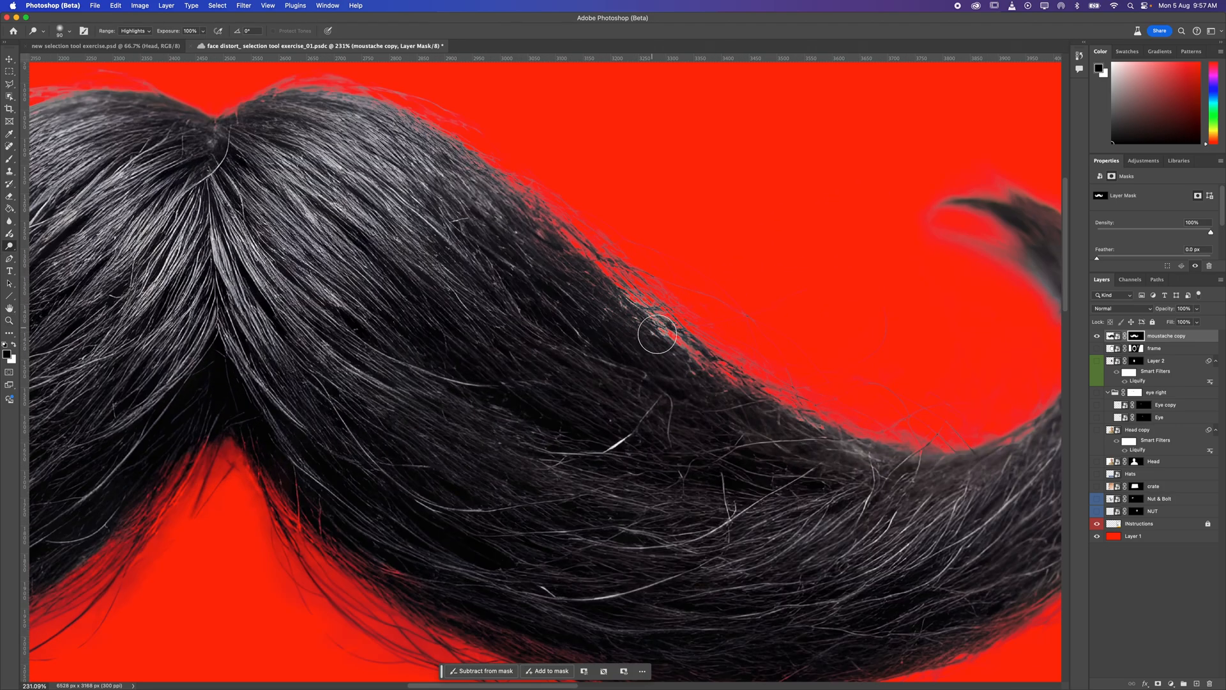
mouse_move(798, 420)
left_mouse_down()
mouse_move(599, 323)
mouse_move(666, 346)
mouse_move(570, 264)
mouse_move(628, 287)
mouse_move(670, 336)
mouse_move(619, 314)
mouse_move(486, 182)
mouse_move(444, 158)
mouse_move(614, 296)
mouse_move(543, 232)
left_mouse_up()
key("super+1")
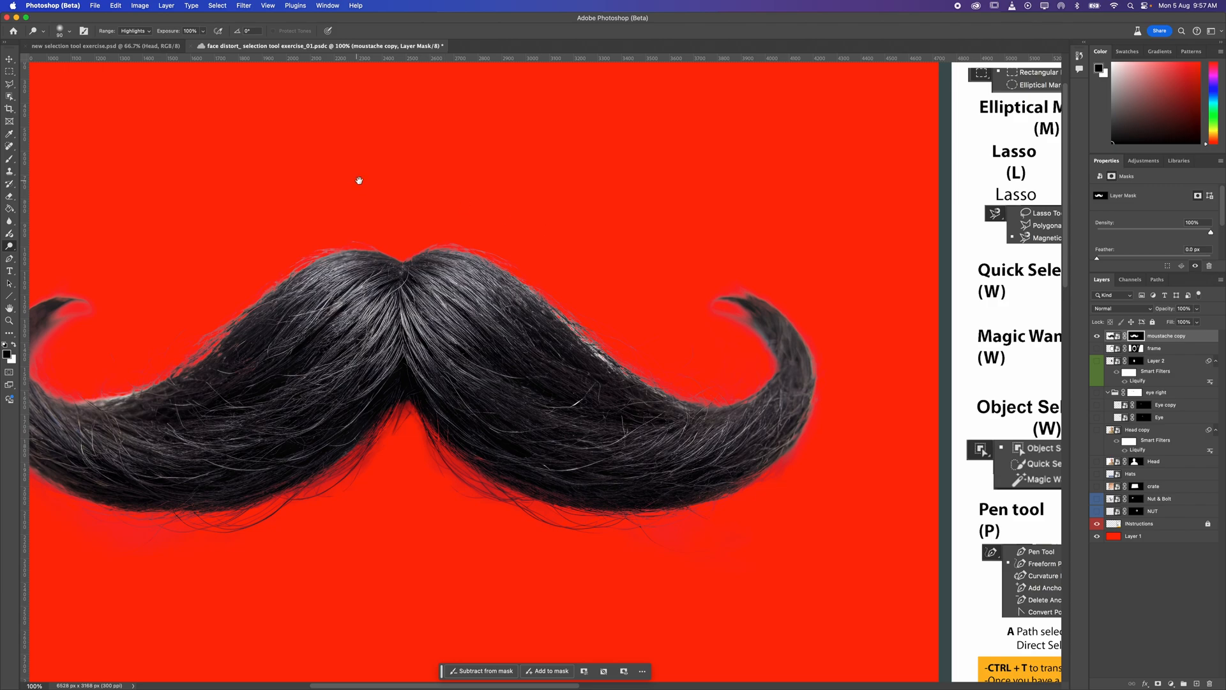
left_click_drag(359, 181, 452, 157)
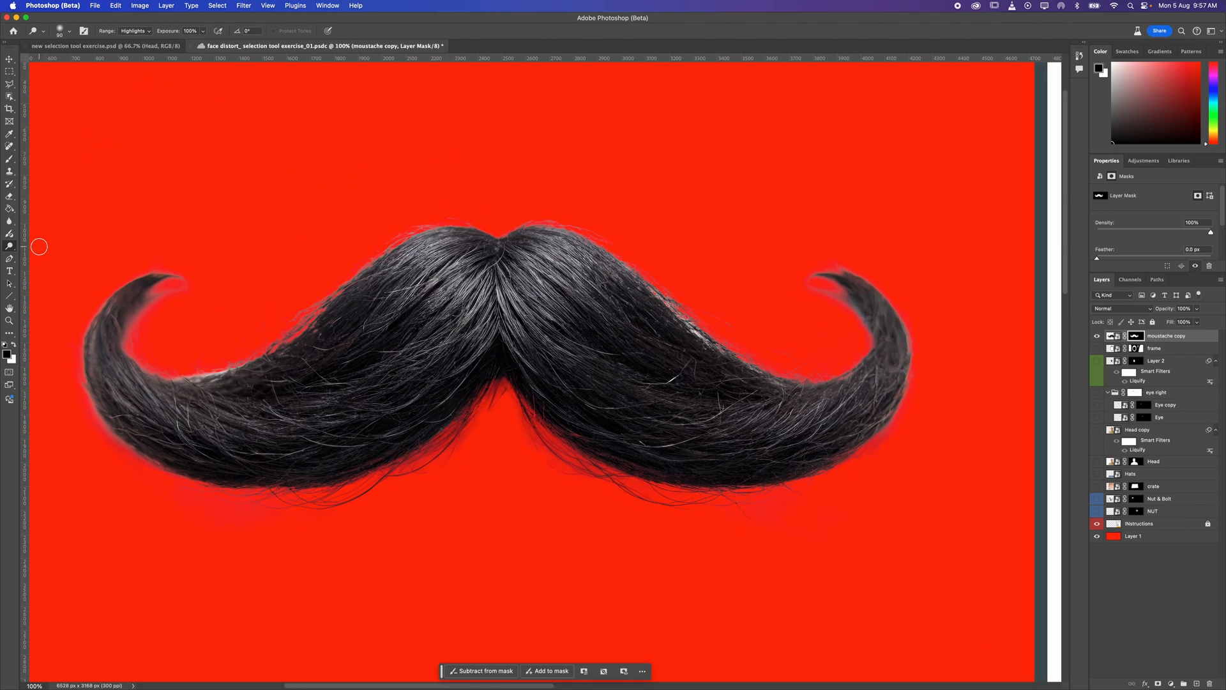
Switch to the Burn tool and view its tonal range options
key("shift+o")
right_click(11, 248)
left_click(48, 255)
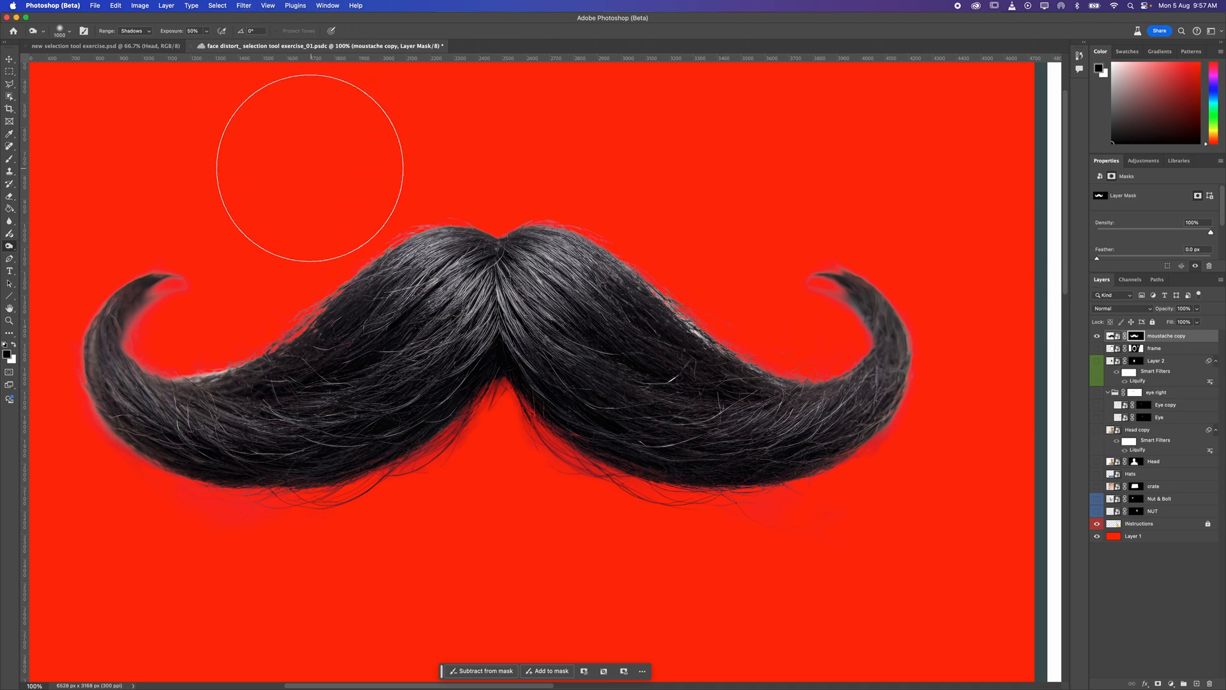
left_click(136, 31)
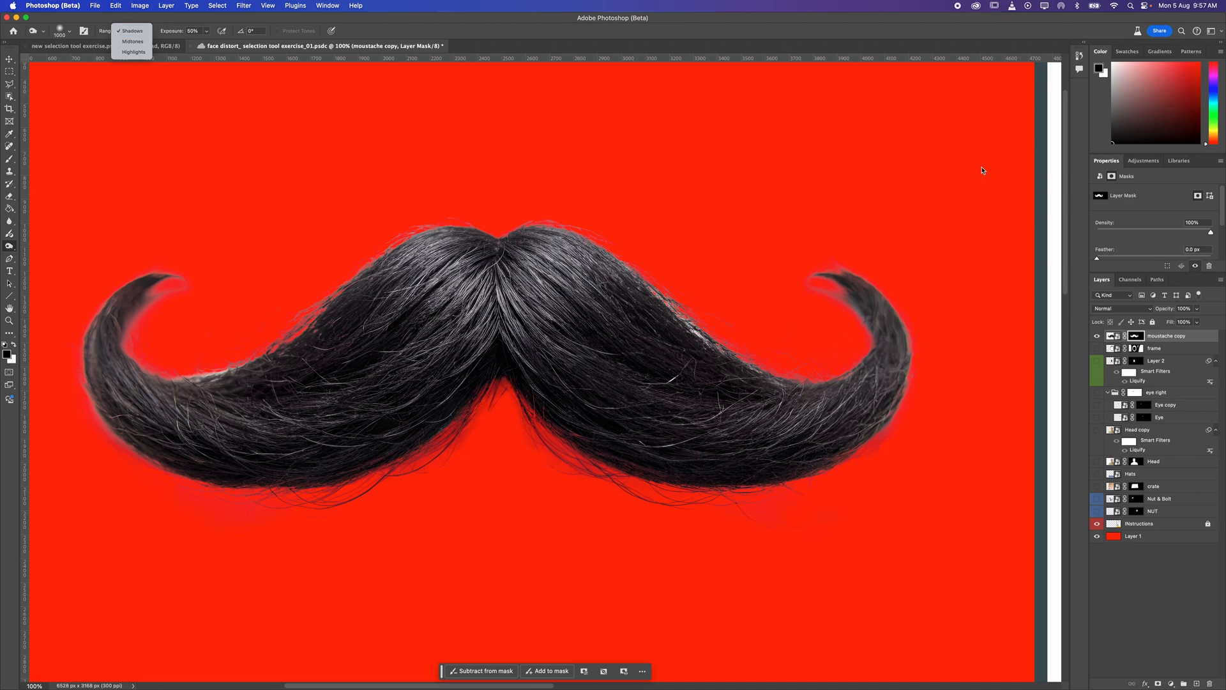
left_click(1158, 521)
Fill Layer 1 behind the moustache with progressively darker blues, ending with a near-black navy
left_click(1168, 524)
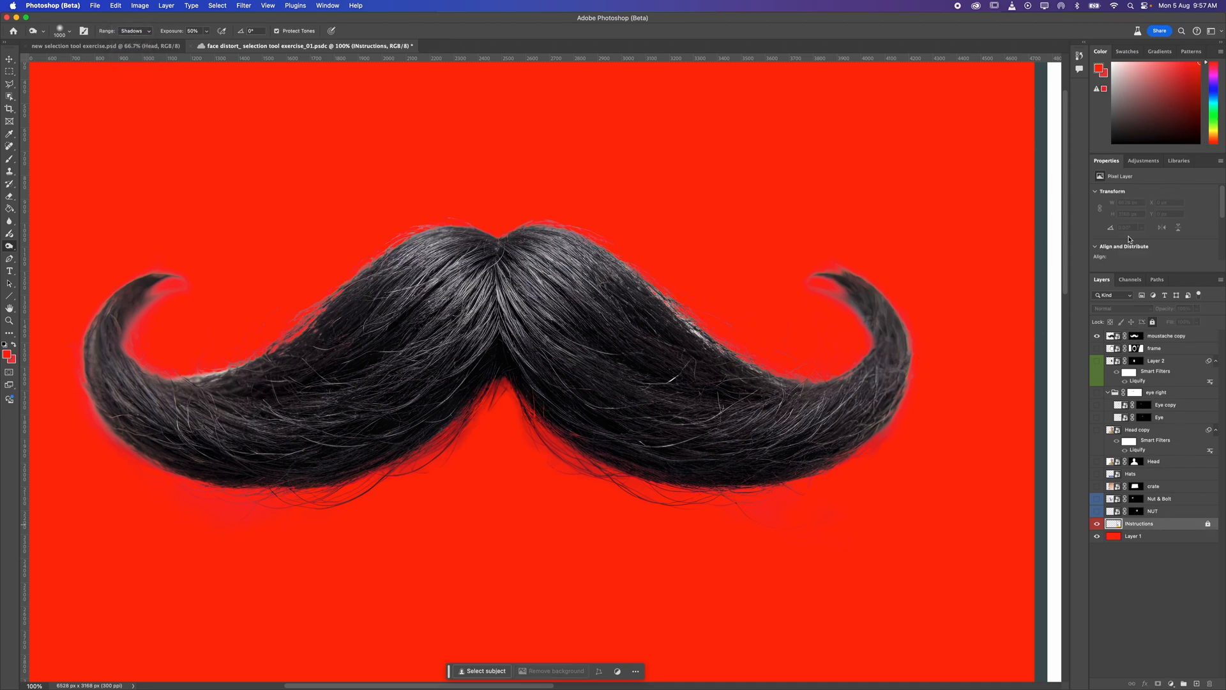
left_click(1214, 97)
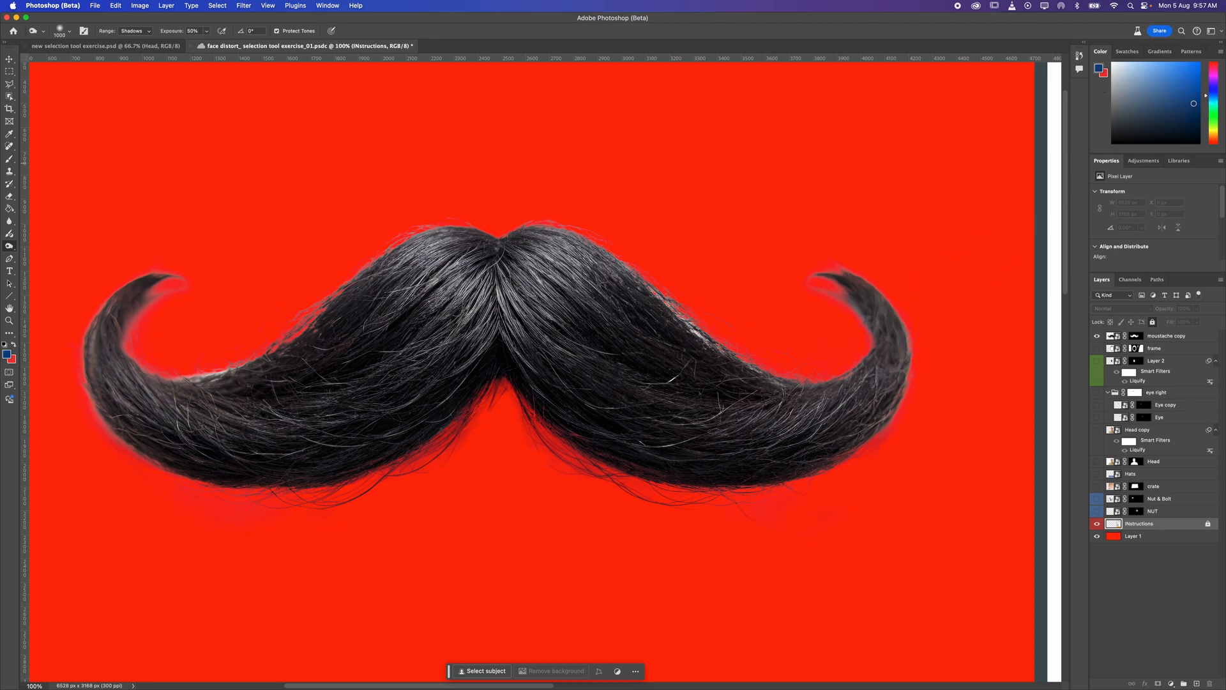
key("g")
left_click(843, 399)
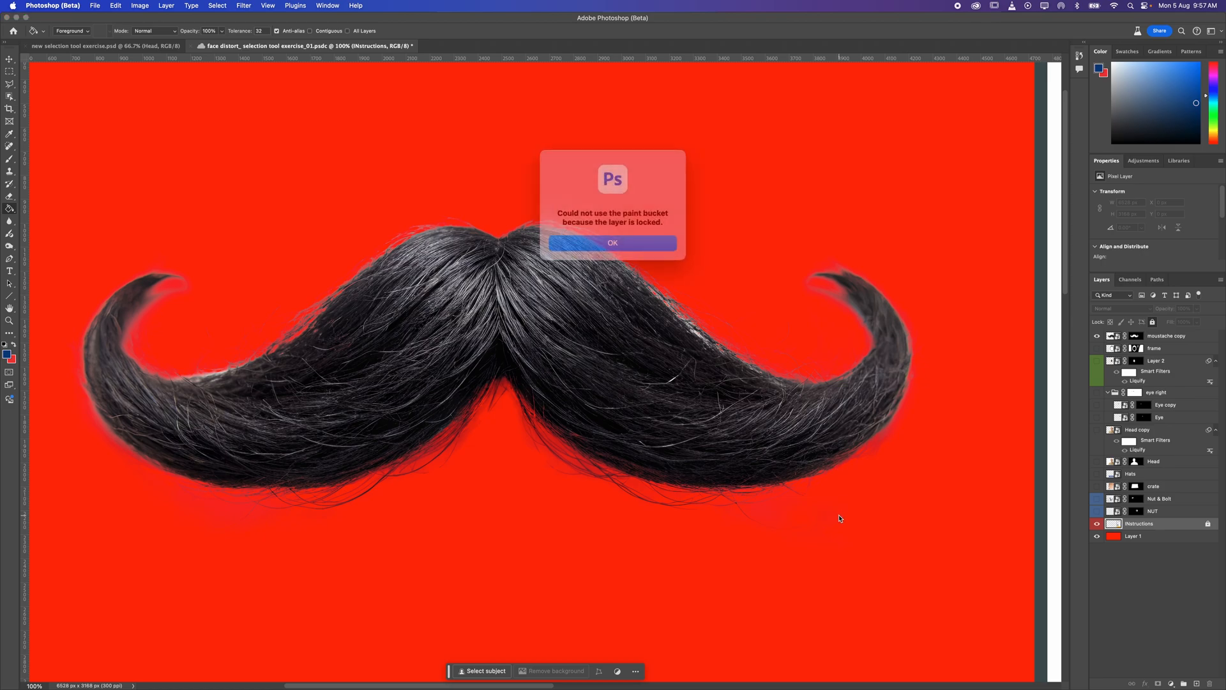
left_click(628, 238)
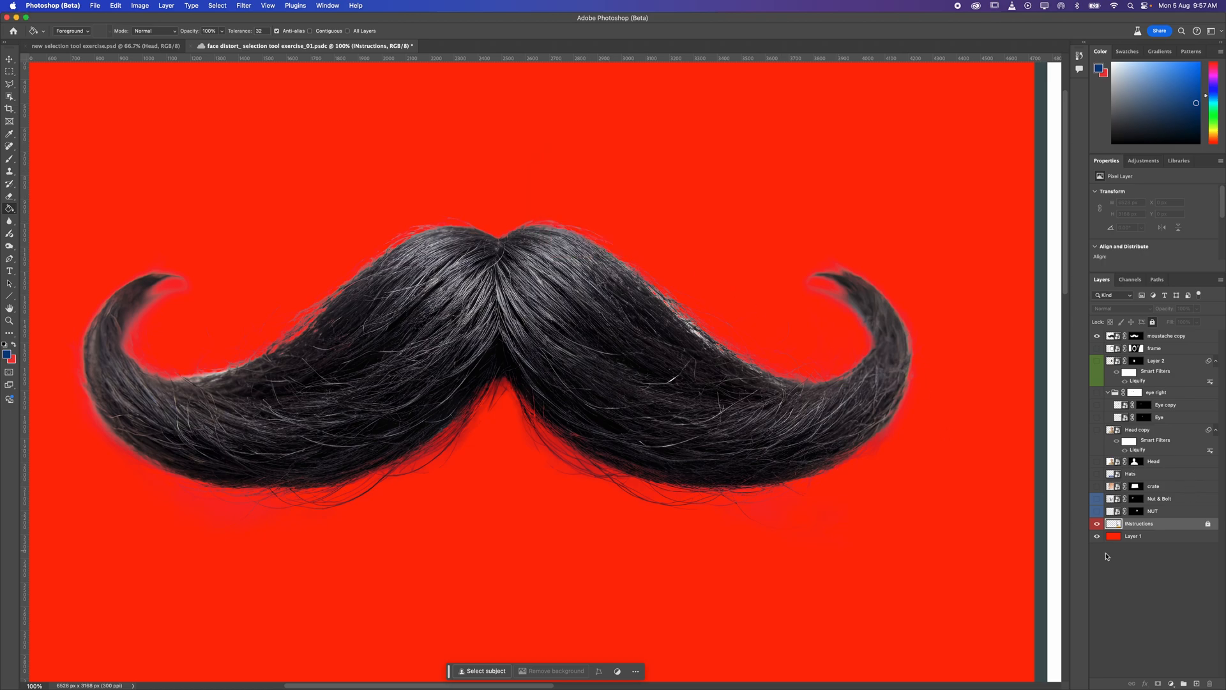
left_click(1143, 536)
left_click(863, 519)
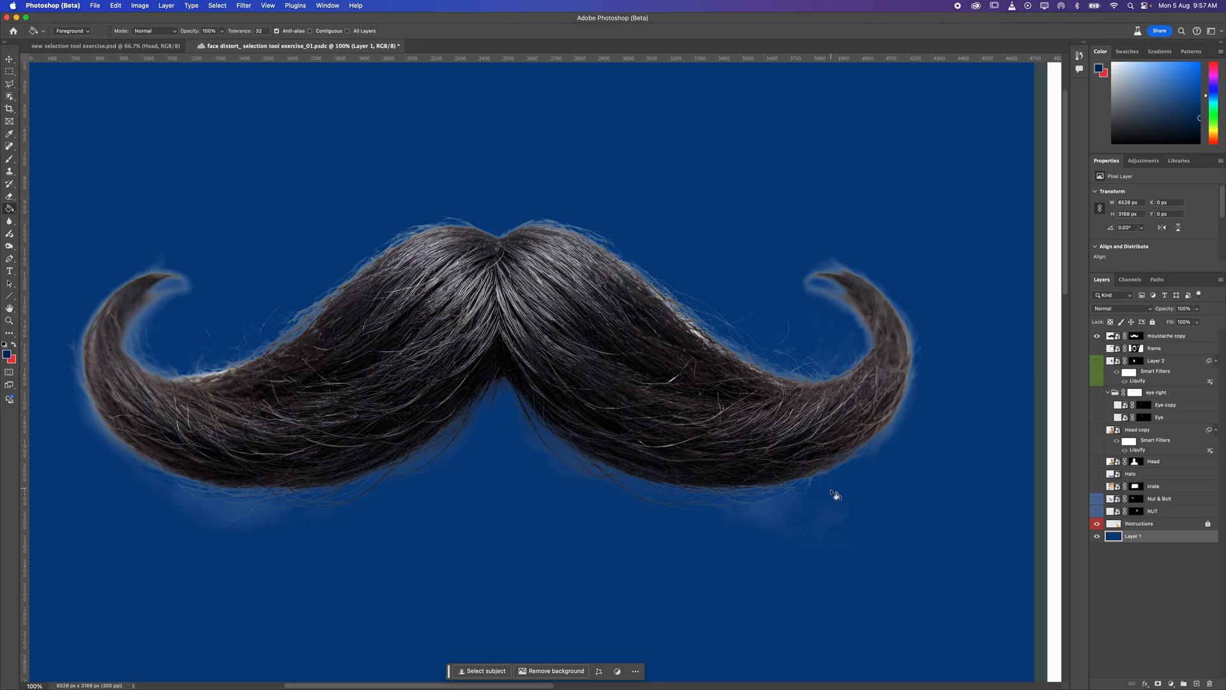
left_click(851, 566)
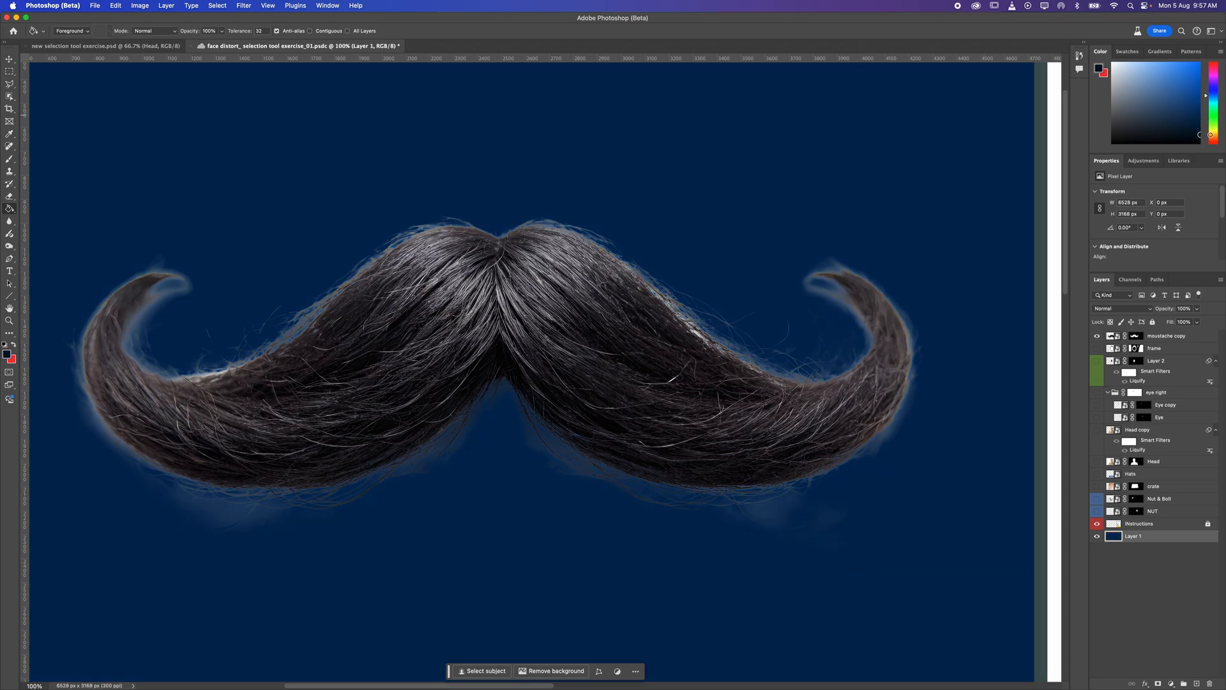
left_click(824, 607)
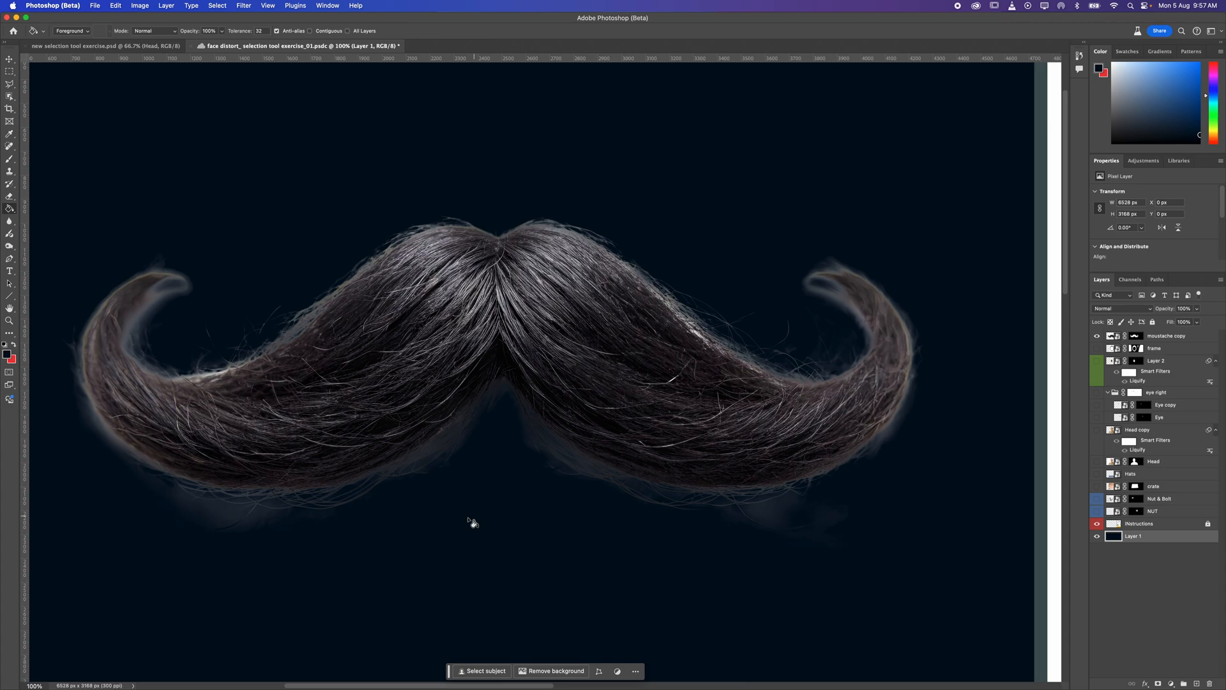
Choose the Burn tool with a 250 px brush and target the moustache copy layer's mask
key("z")
mouse_move(246, 510)
left_mouse_down()
mouse_move(457, 525)
mouse_move(452, 495)
left_mouse_up()
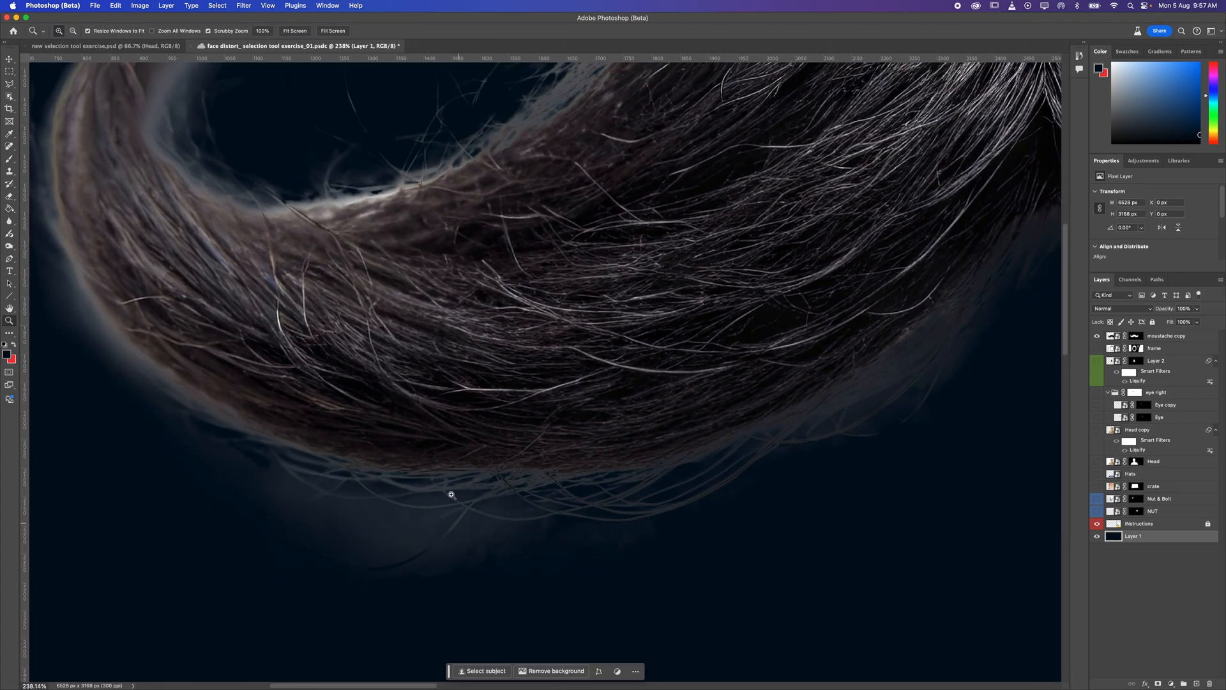
key("o")
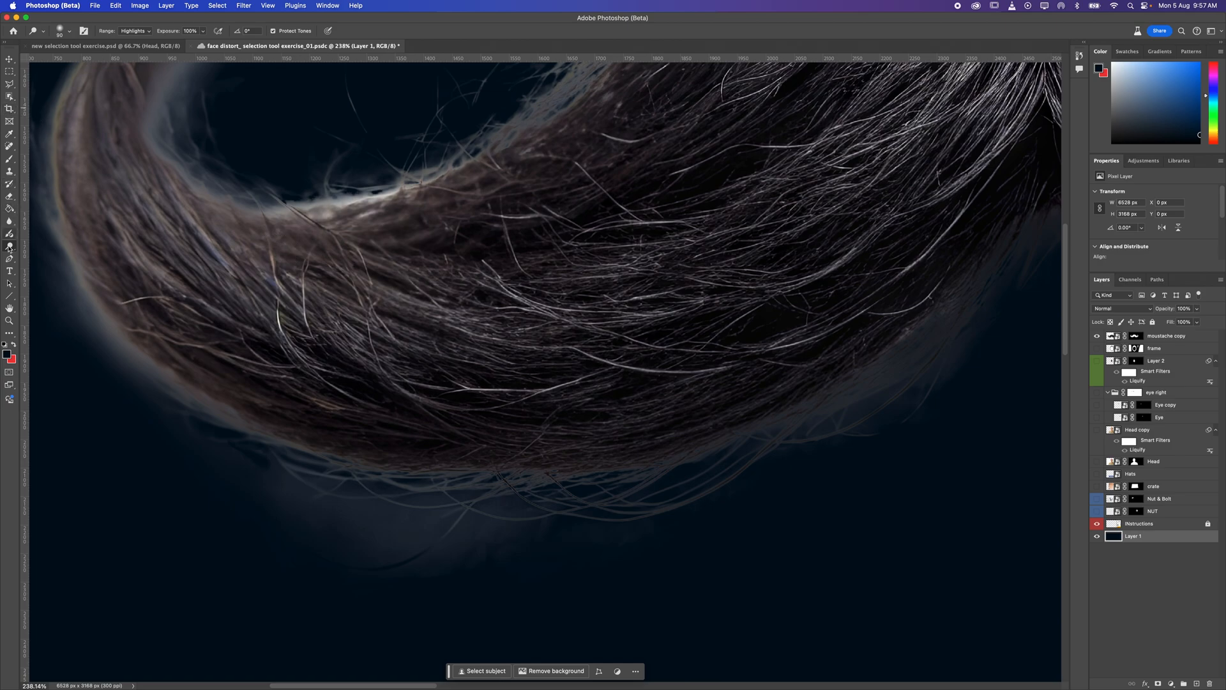
left_click_drag(9, 248, 57, 253)
left_click(48, 253)
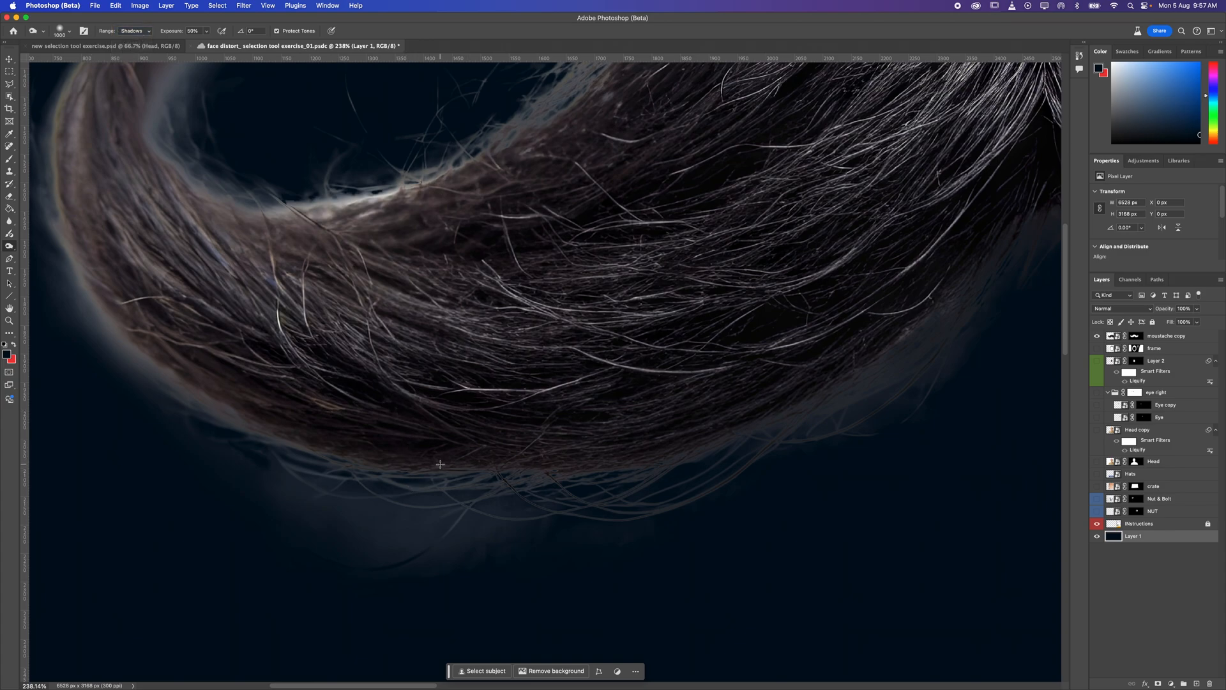
key("bracketleft")
key("bracketleft")
key("bracketleft")
key("bracketleft")
key("bracketleft")
key("bracketleft")
key("bracketleft")
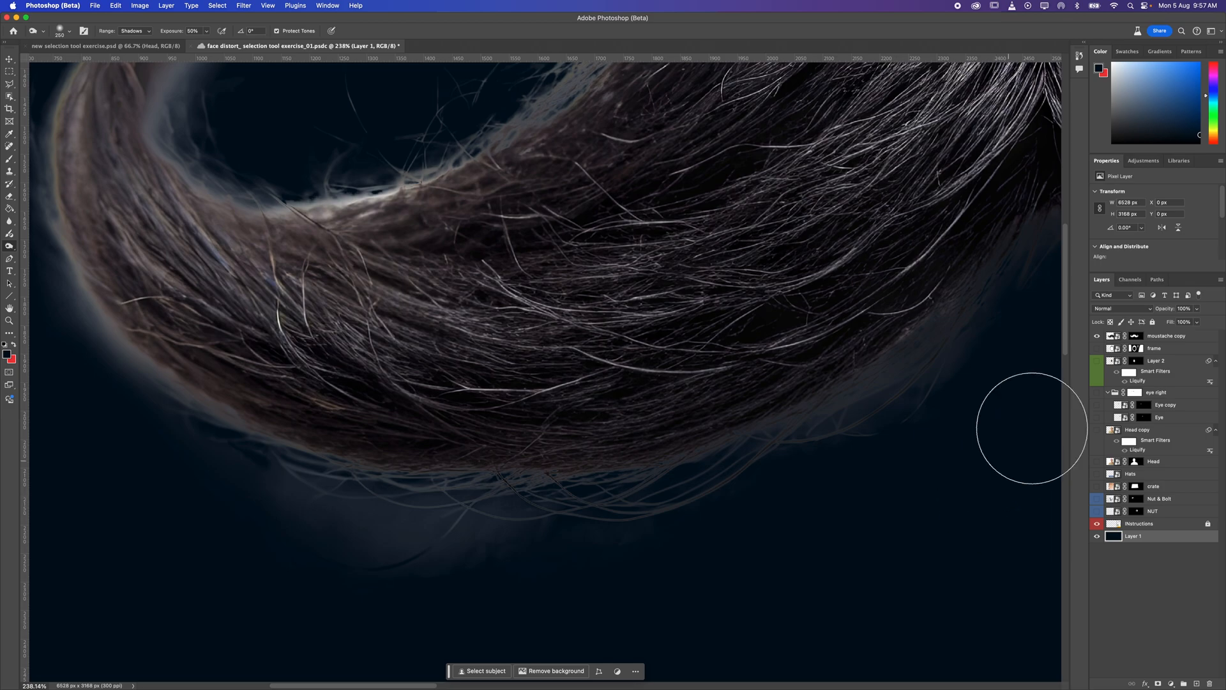
left_click(1135, 337)
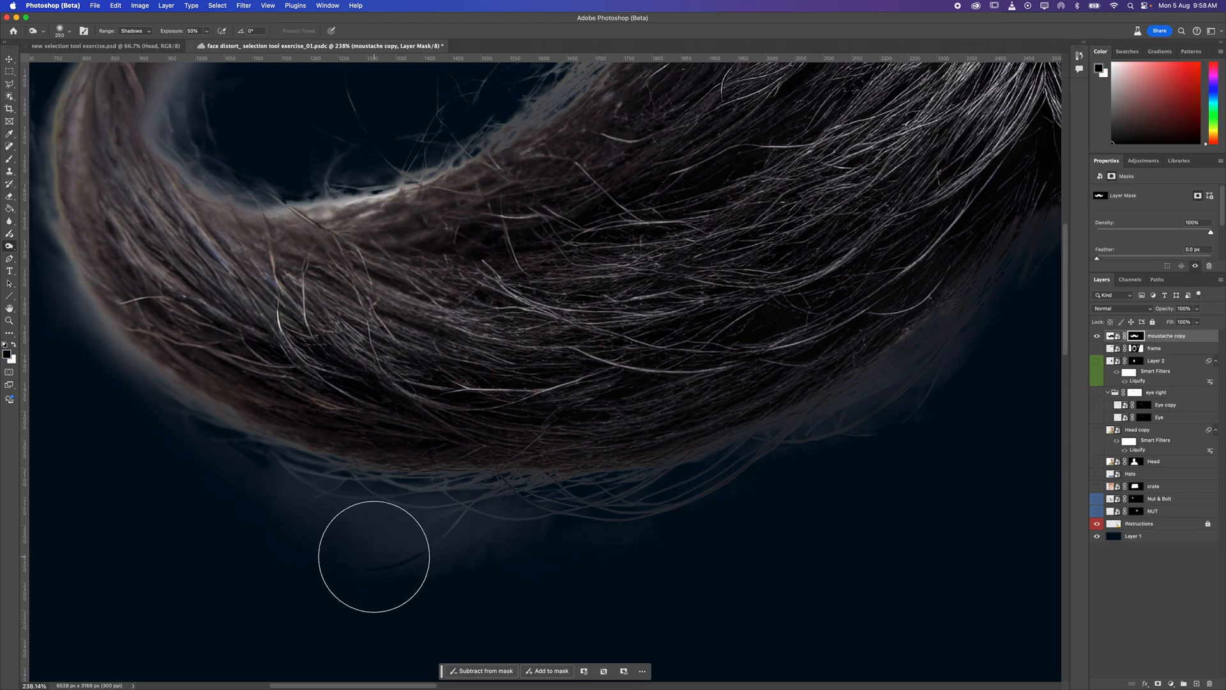
Set the Burn exposure to 21% and burn the mask's Shadows in the haze below the moustache's left half
left_click_drag(386, 541, 423, 555)
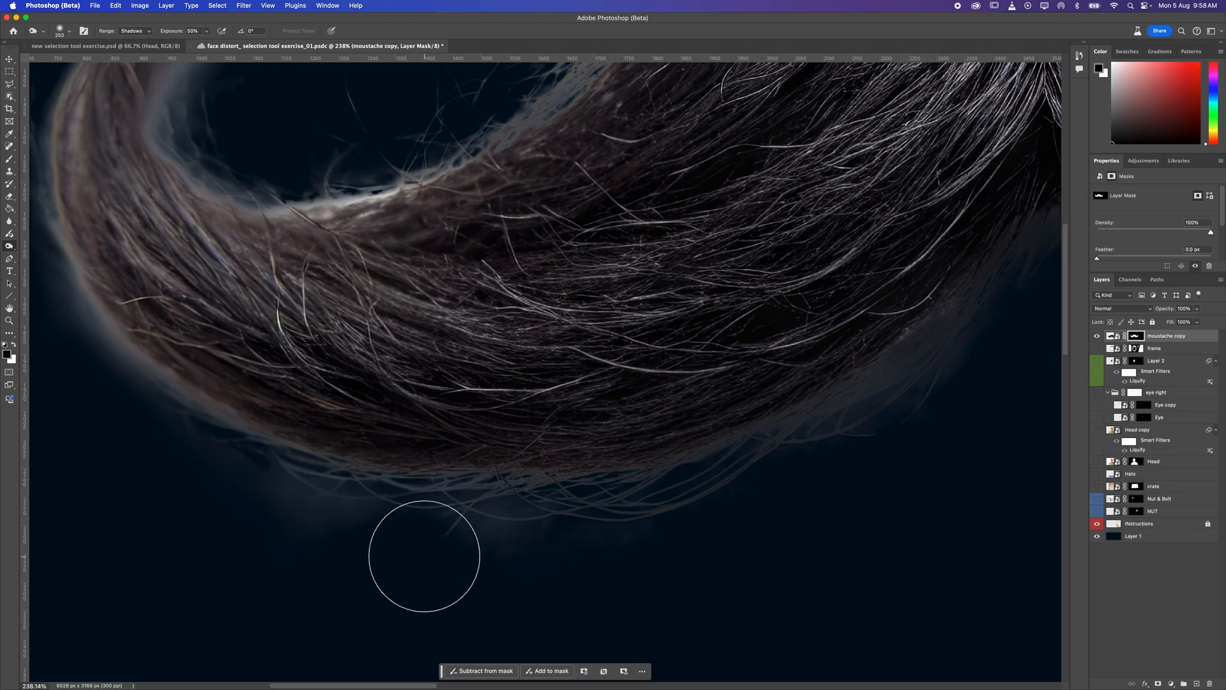
key("super+z")
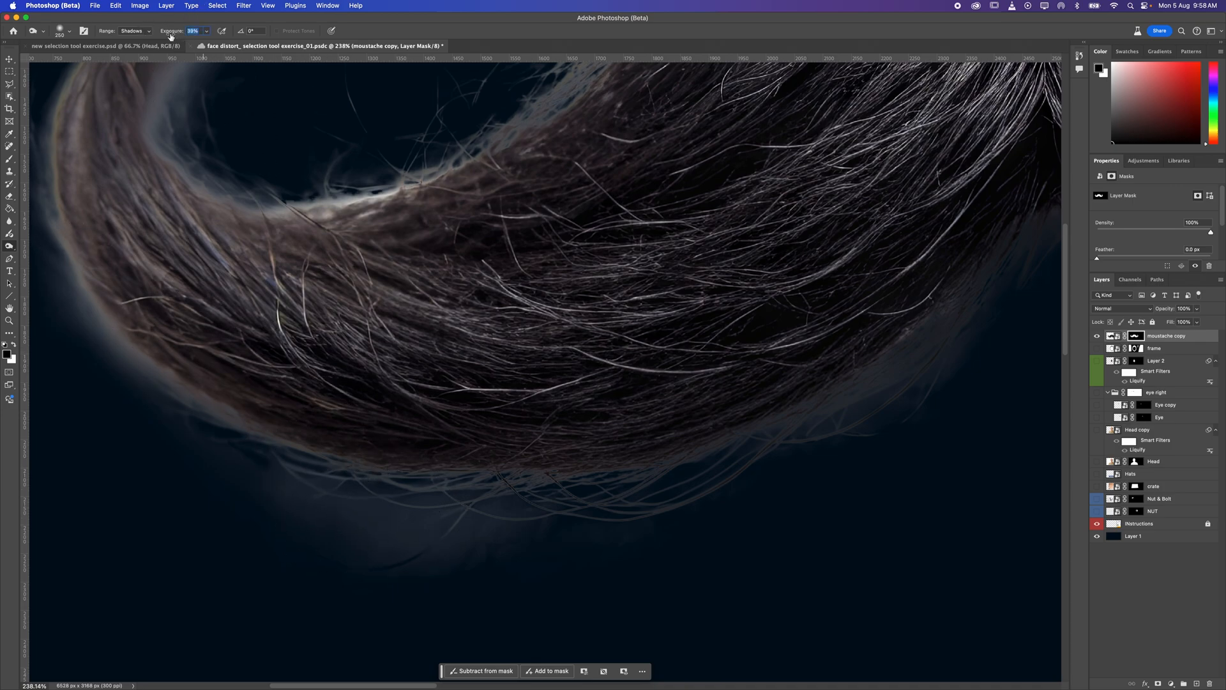
left_click_drag(160, 37, 163, 37)
mouse_move(329, 565)
left_mouse_down()
mouse_move(330, 518)
mouse_move(534, 520)
mouse_move(405, 520)
mouse_move(744, 471)
mouse_move(339, 525)
mouse_move(146, 470)
left_mouse_up()
left_click_drag(724, 529, 512, 516)
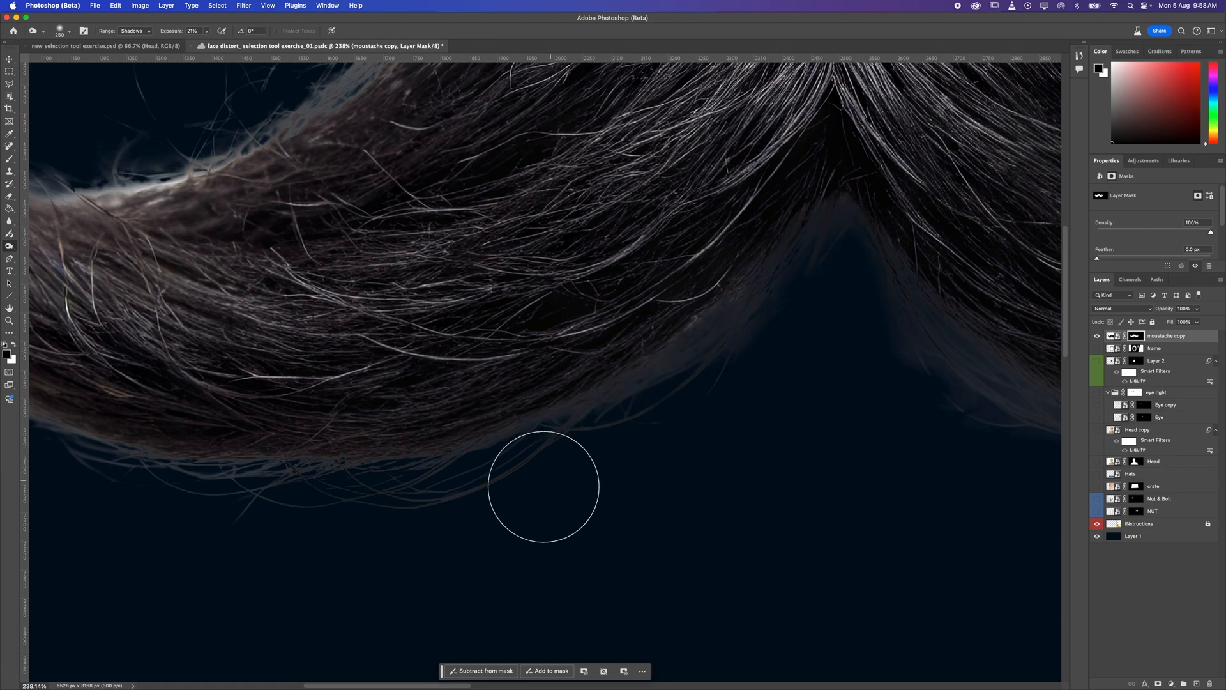
Burn the mask's Shadows around the centre notch, below the right half and along the right curl's outer edge
left_click_drag(642, 467, 507, 544)
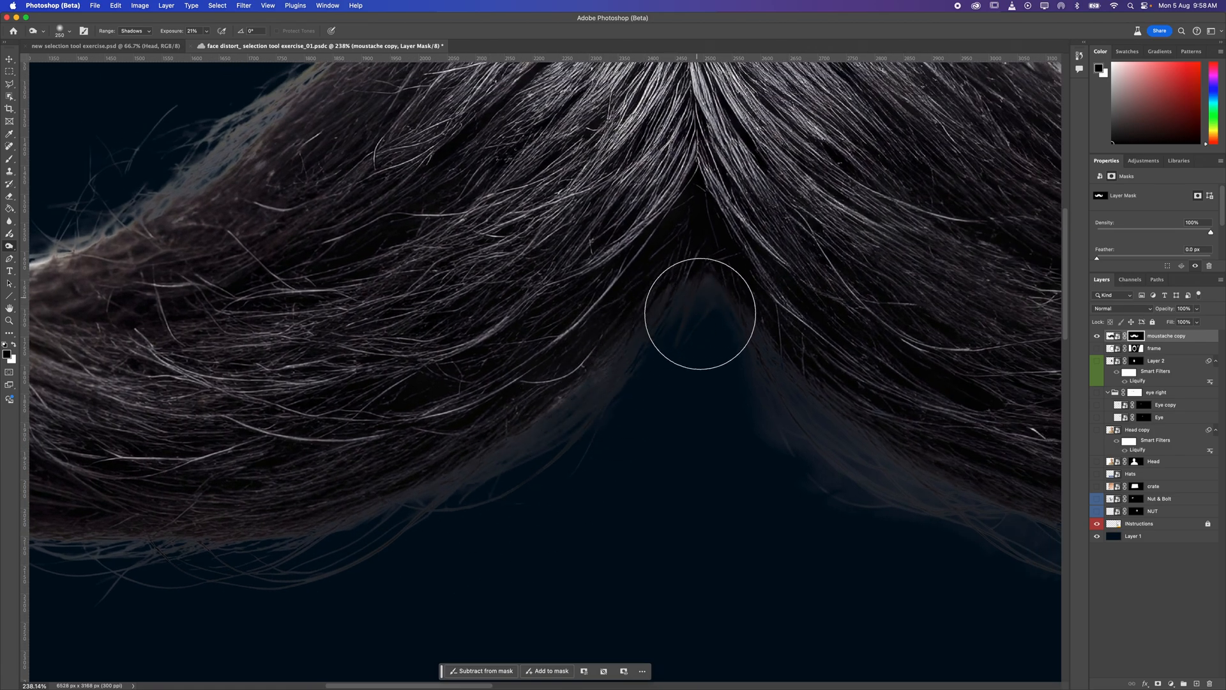
left_click_drag(812, 471, 451, 411)
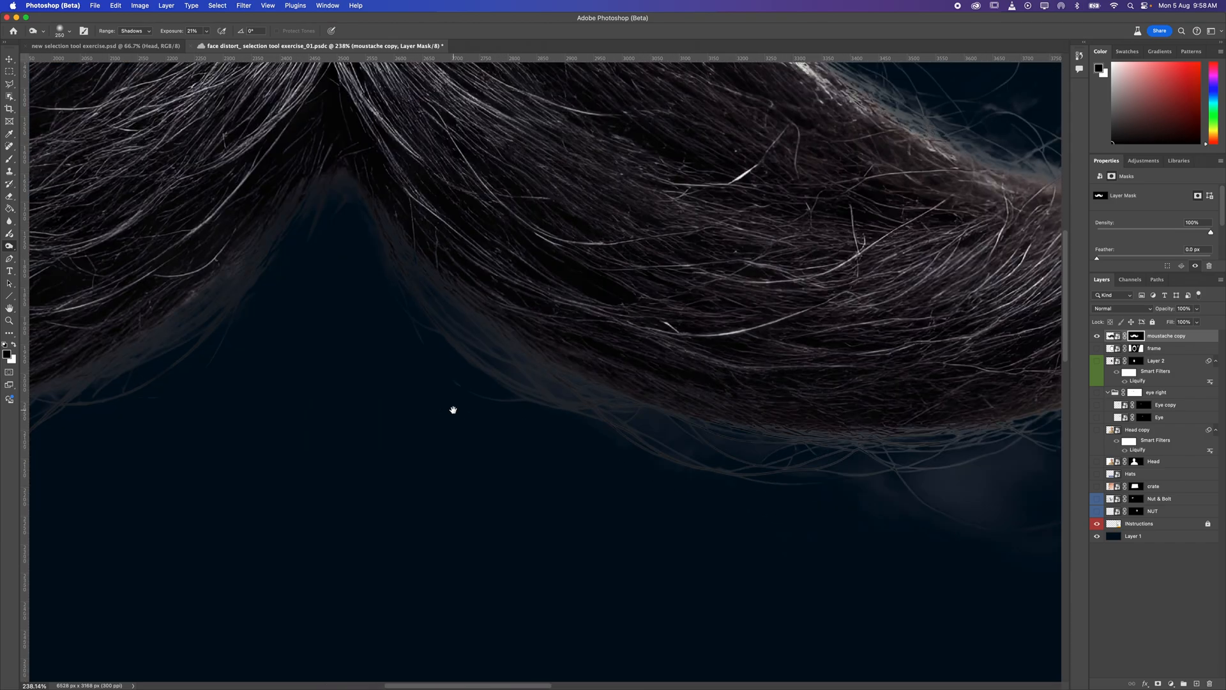
left_click_drag(940, 492, 594, 466)
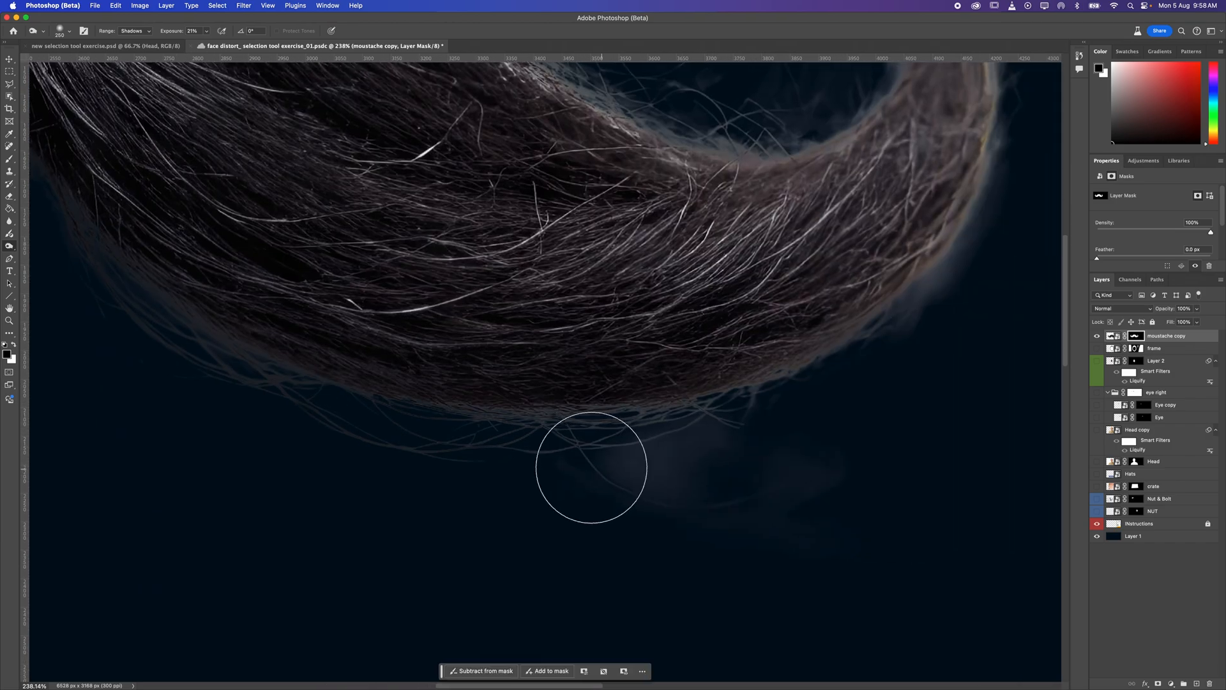
left_click_drag(908, 434, 658, 536)
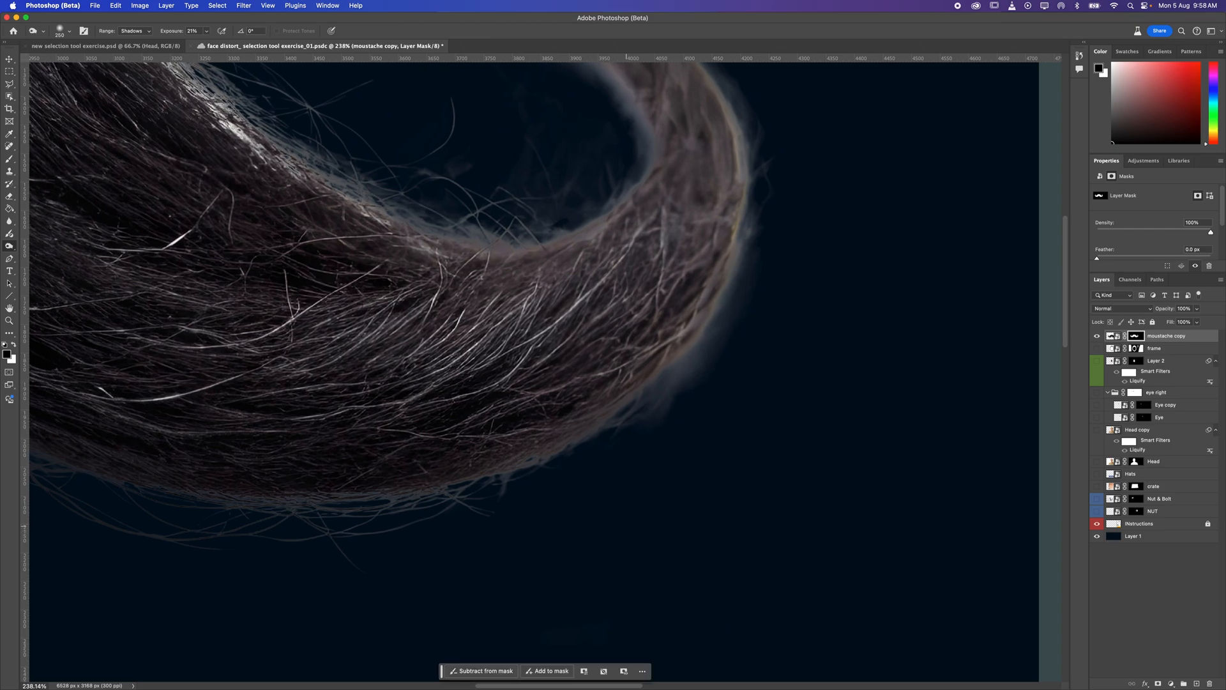
left_click_drag(750, 379, 737, 497)
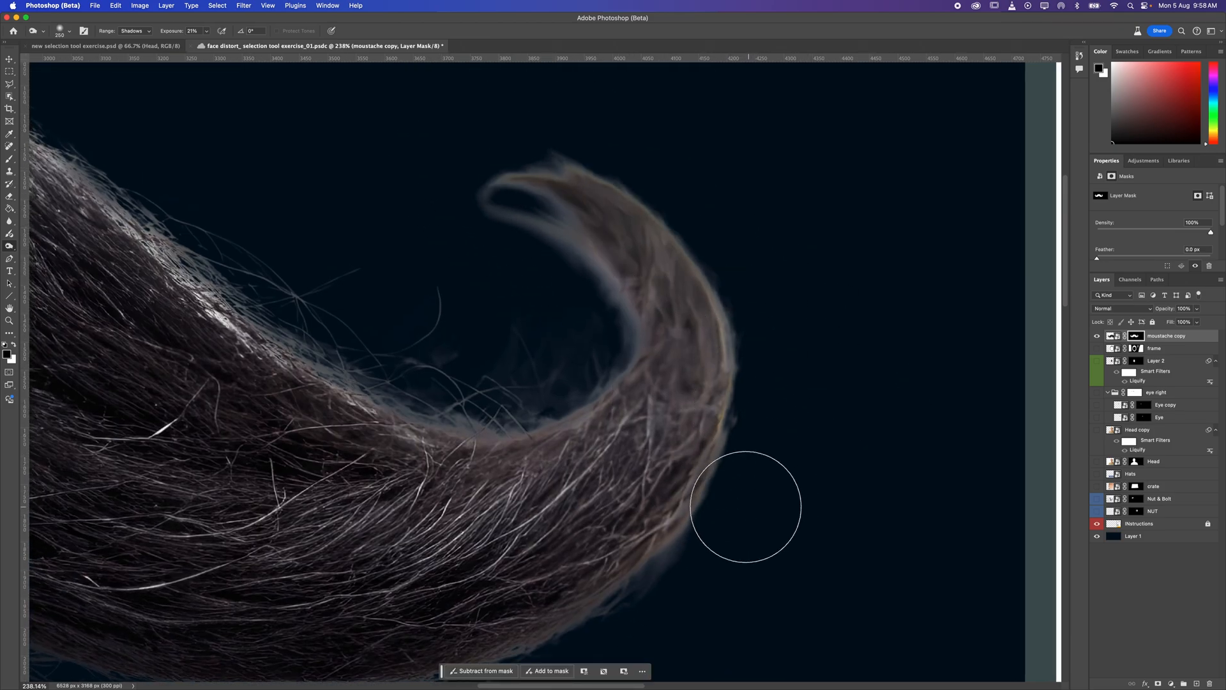
Burn the haze in the mask inside the right curl and above the right half's upper edge
left_click_drag(289, 265, 555, 372)
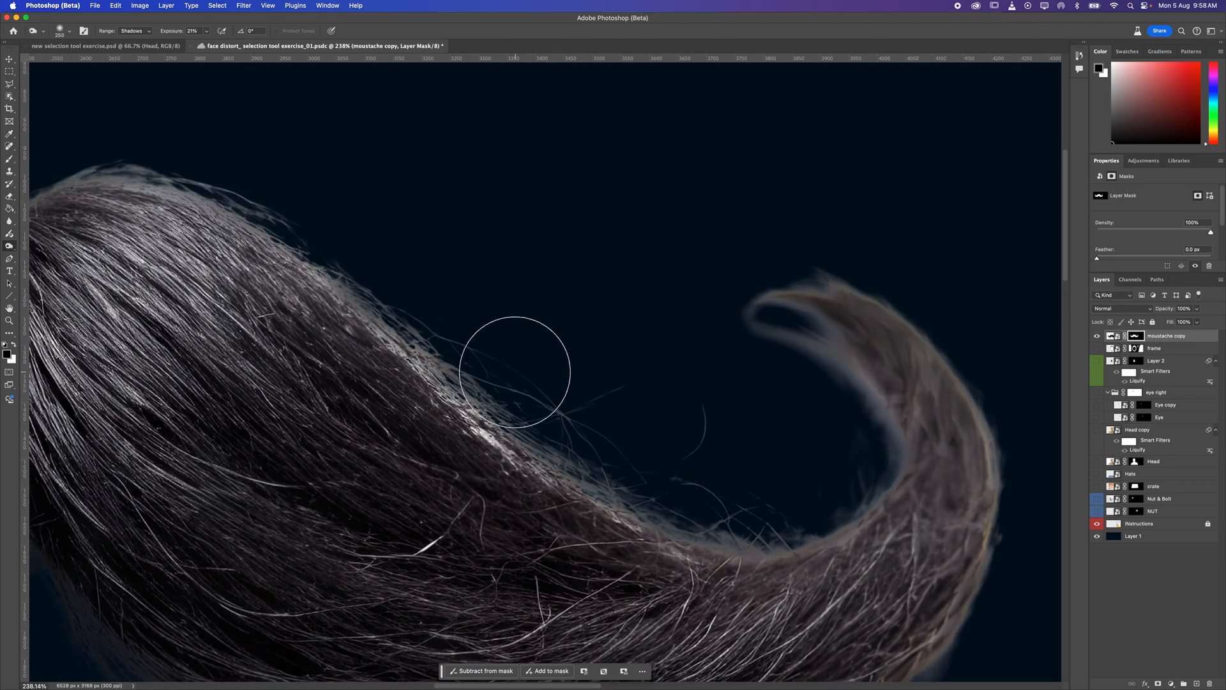
left_click_drag(291, 263, 739, 315)
left_click_drag(642, 179, 926, 115)
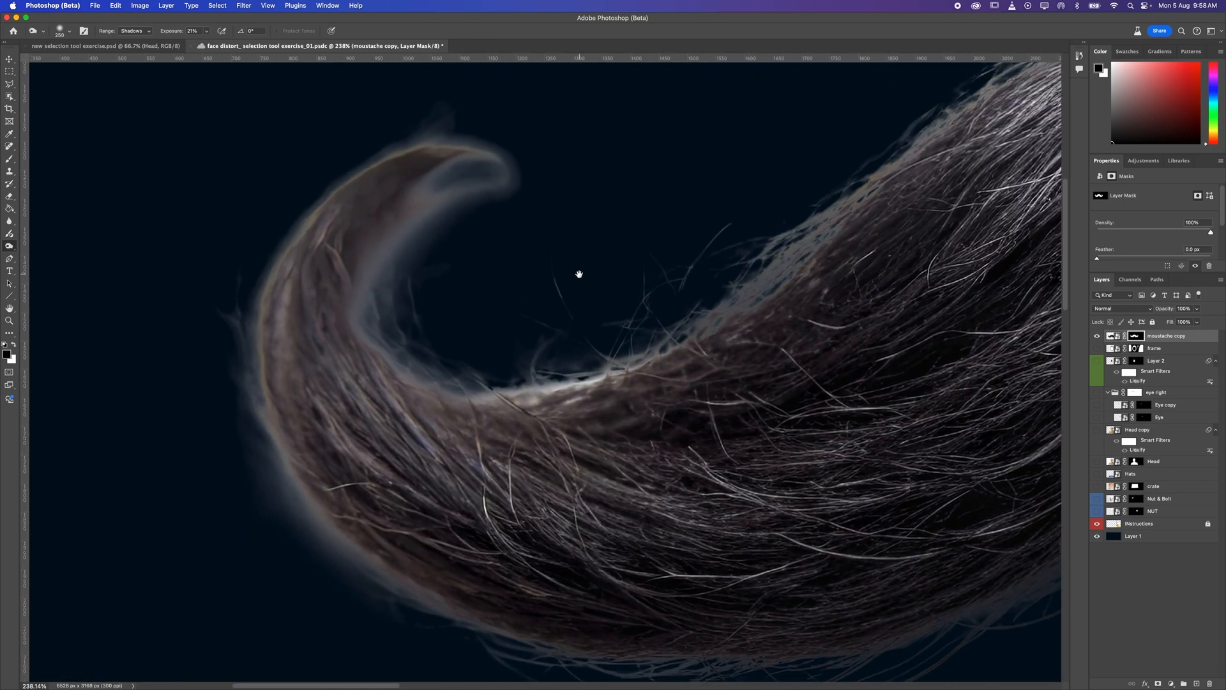
left_click_drag(577, 274, 584, 281)
Try to burn the mask's Shadows in the haze inside the left curl
left_click_drag(845, 212, 441, 377)
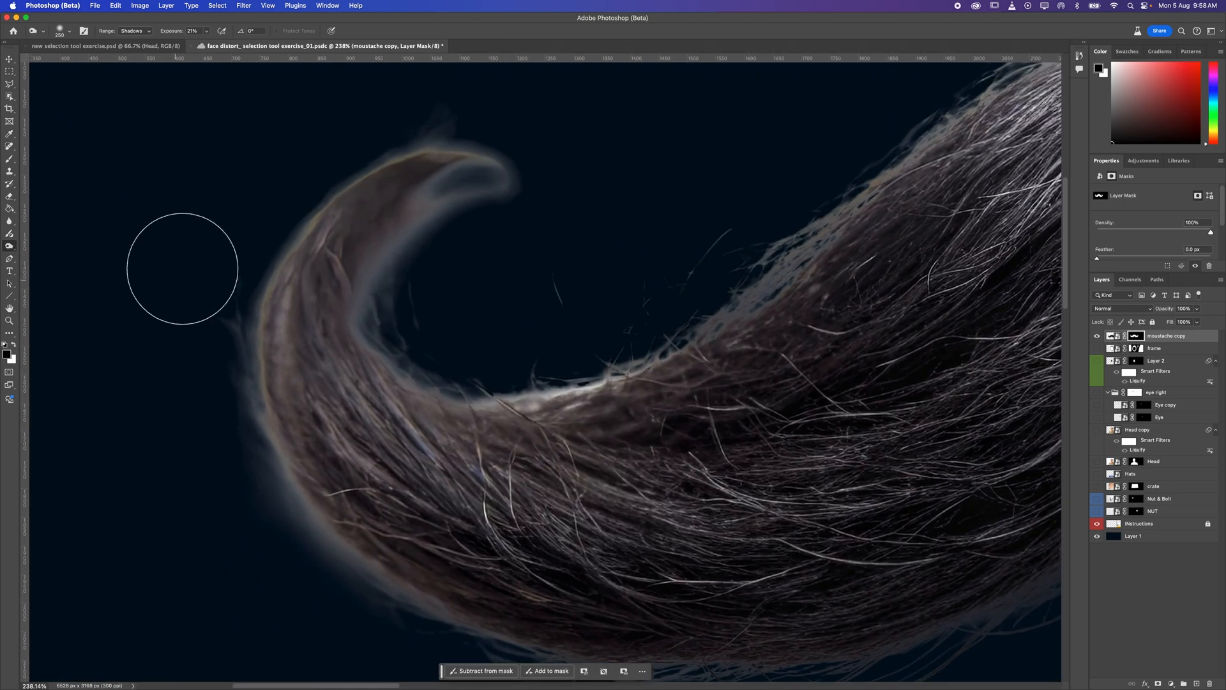
key("super+z")
key("super+z")
left_click_drag(594, 312, 466, 416)
key("super+z")
left_click_drag(616, 319, 498, 391)
key("super+z")
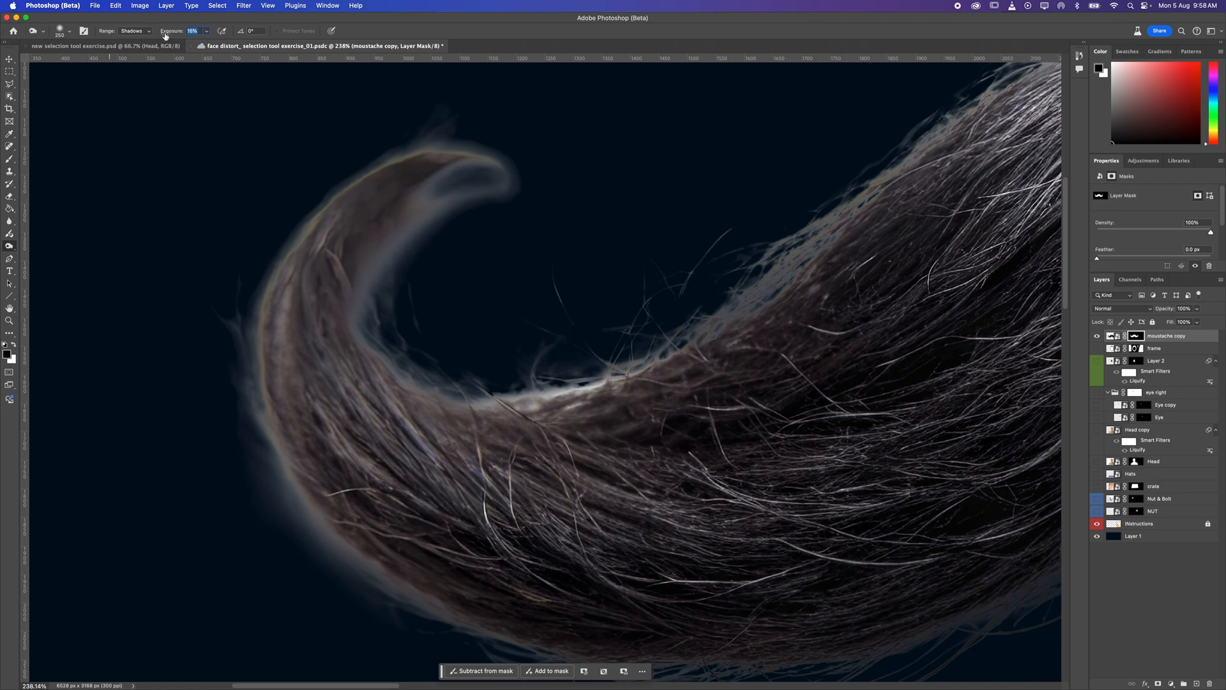
Lower the Burn exposure to 8% and burn the mask around the left curl's tip and outer edge, checking the whole moustache
left_click_drag(162, 35, 162, 37)
mouse_move(502, 167)
left_mouse_down()
mouse_move(395, 176)
mouse_move(411, 234)
left_mouse_up()
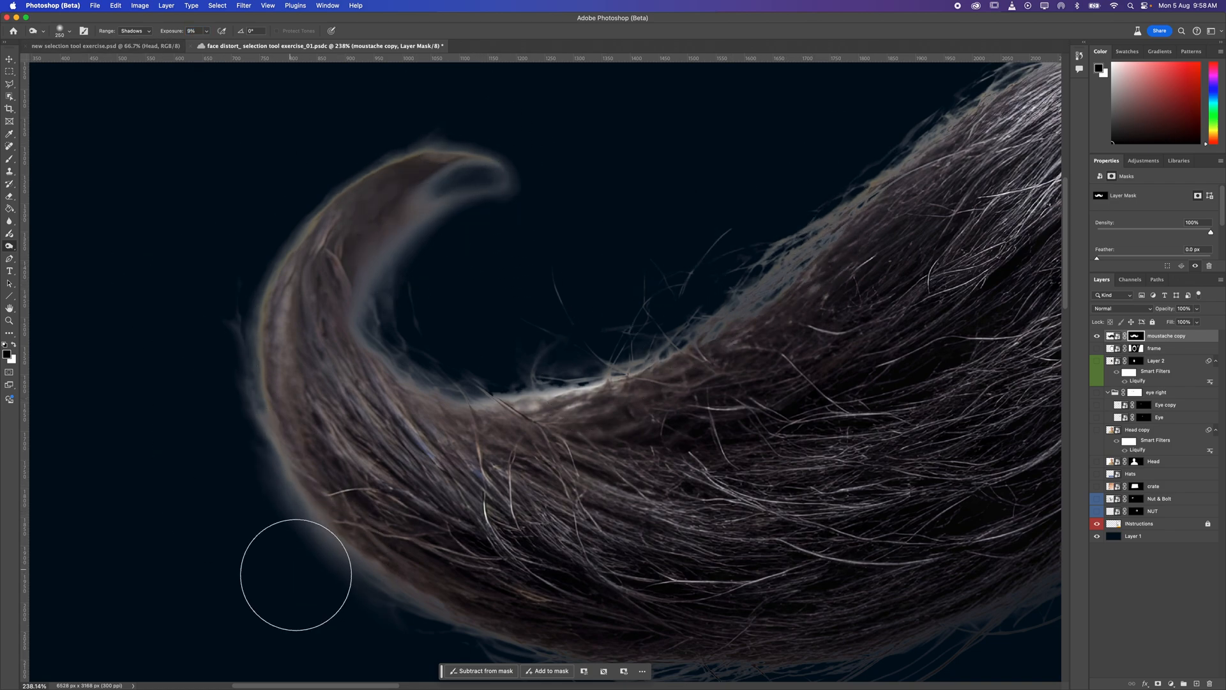
left_click_drag(377, 533, 267, 391)
mouse_move(602, 454)
left_mouse_down()
mouse_move(398, 493)
mouse_move(217, 499)
left_mouse_up()
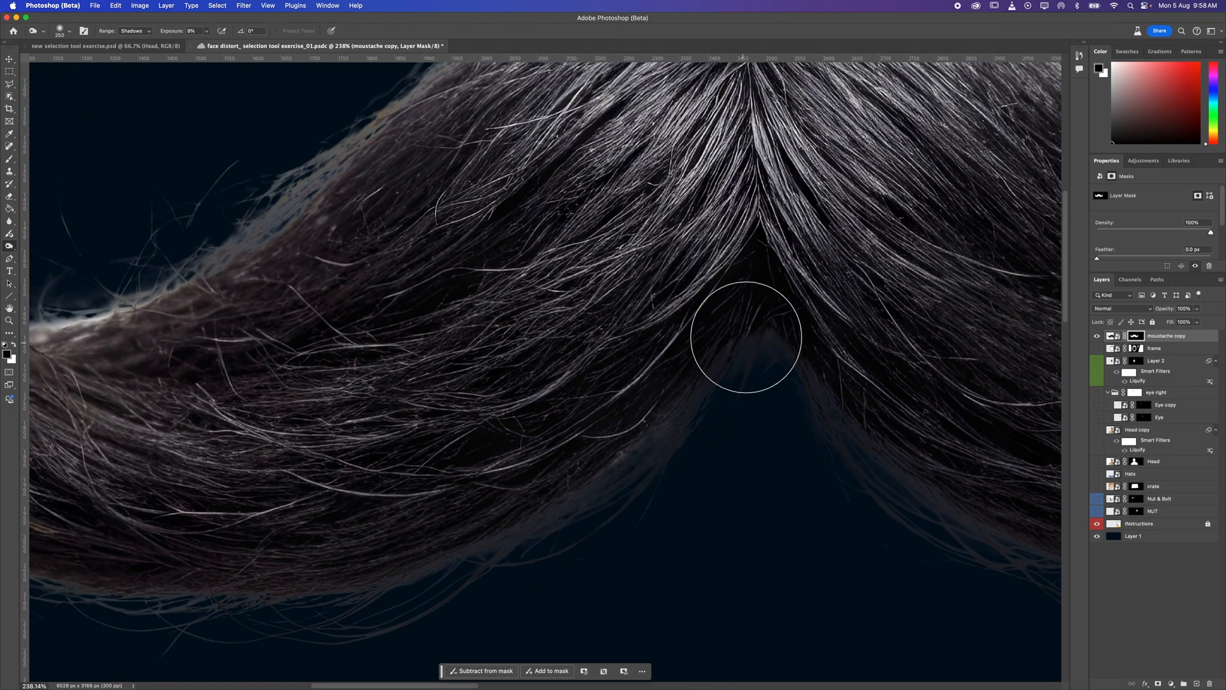
key("super+minus")
key("super+minus")
key("super+minus")
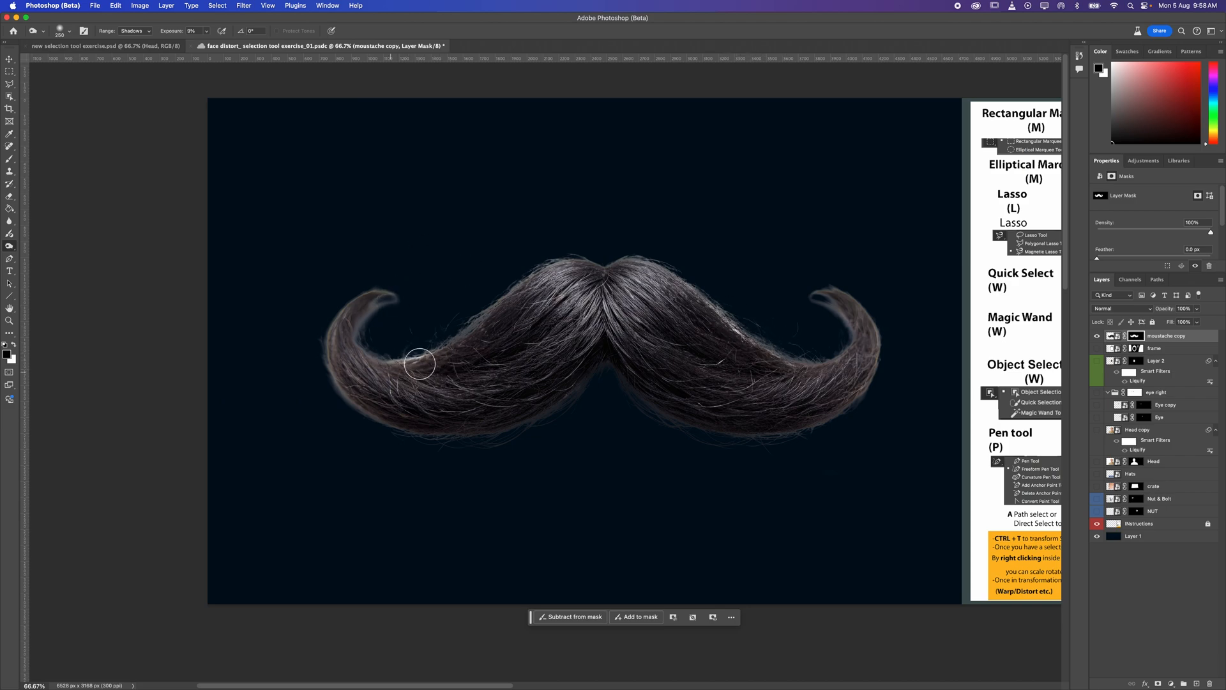
Set the Burn range to Midtones and reduce the brush size to 125 px for the moustache's upper edge
key("super+space")
left_click_drag(722, 332, 778, 329)
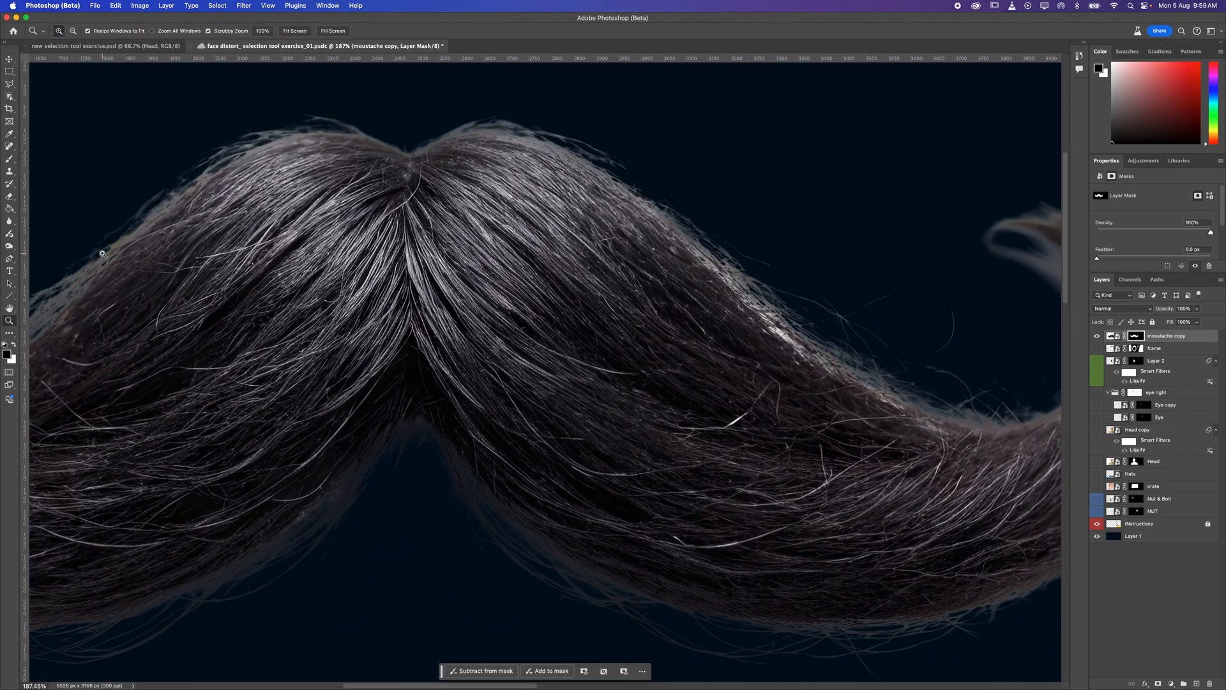
left_click(131, 31)
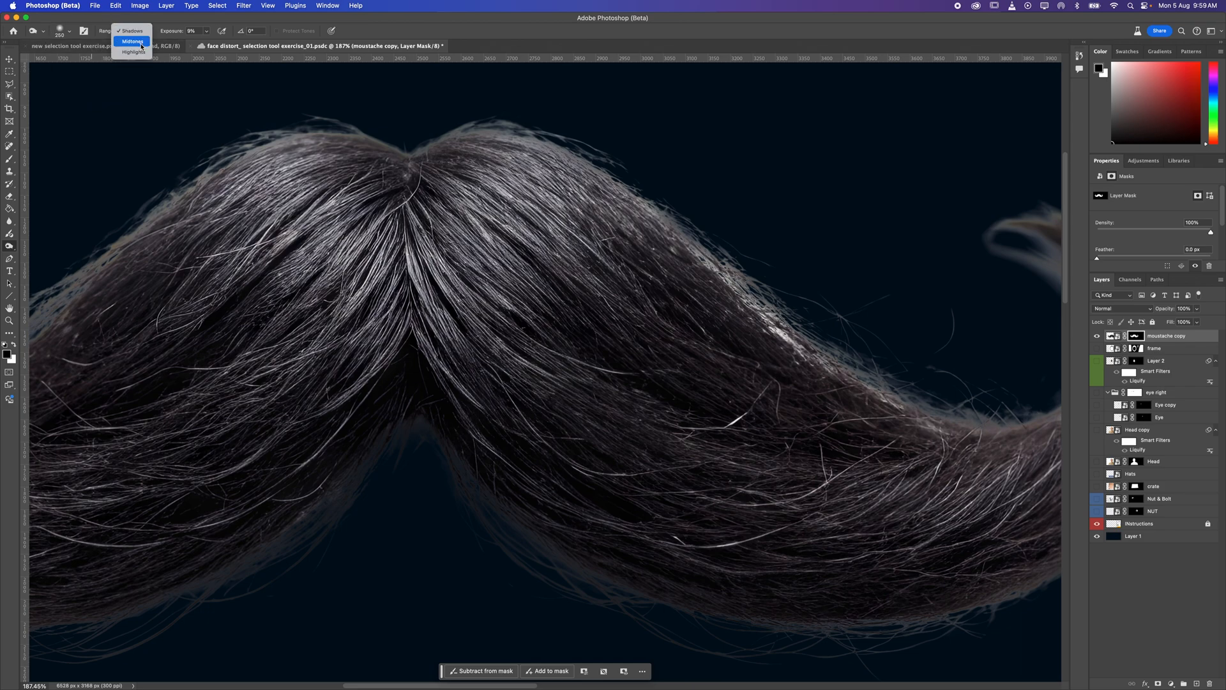
left_click(132, 41)
key("bracketleft")
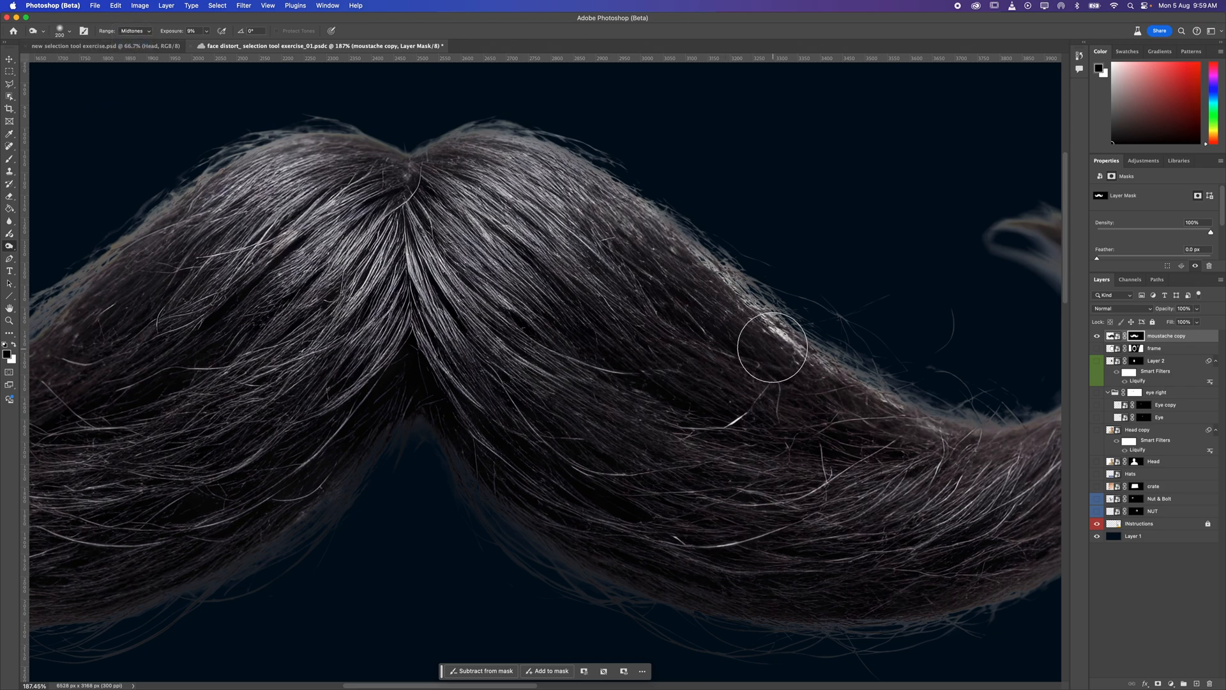
key("bracketleft")
key("bracketleft")
key("bracketleft")
Open the moustache mask in Select and Mask and refine the right half's upper edge with a smaller Refine Edge brush
double_click(1138, 339)
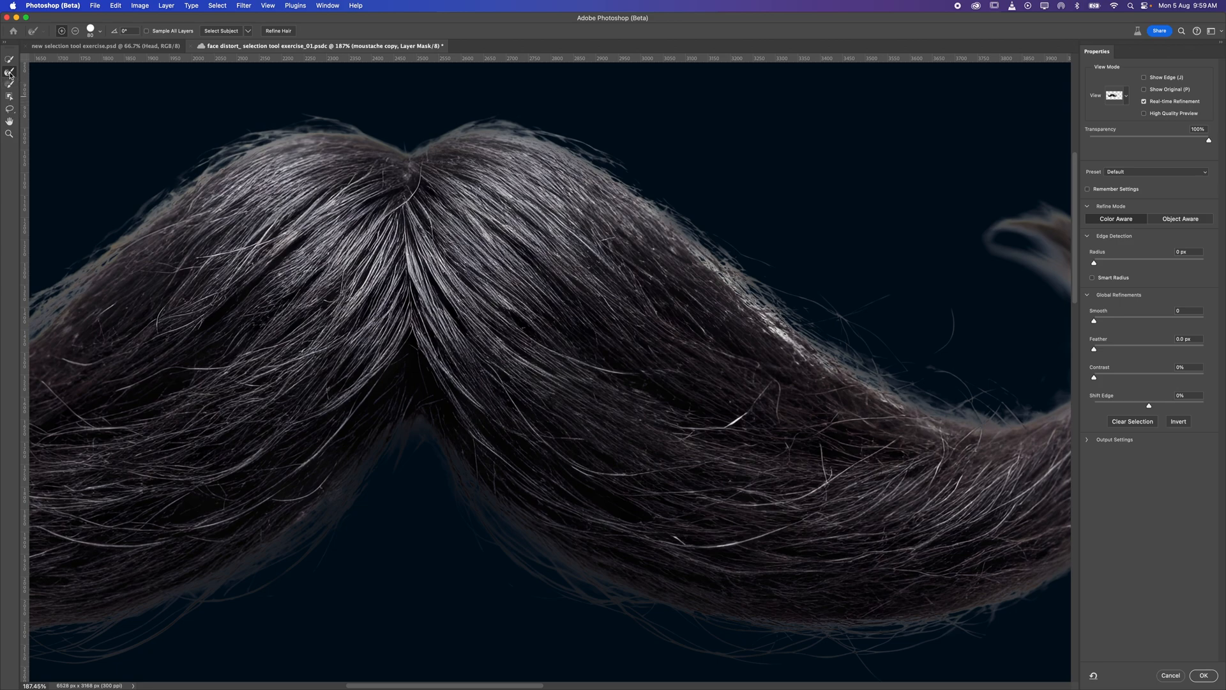
key("bracketleft")
key("bracketleft")
key("bracketleft")
key("bracketleft")
key("bracketleft")
key("bracketleft")
key("bracketleft")
mouse_move(795, 342)
left_mouse_down()
mouse_move(746, 300)
mouse_move(803, 343)
left_mouse_up()
left_click_drag(748, 288, 702, 253)
left_click_drag(815, 358, 945, 417)
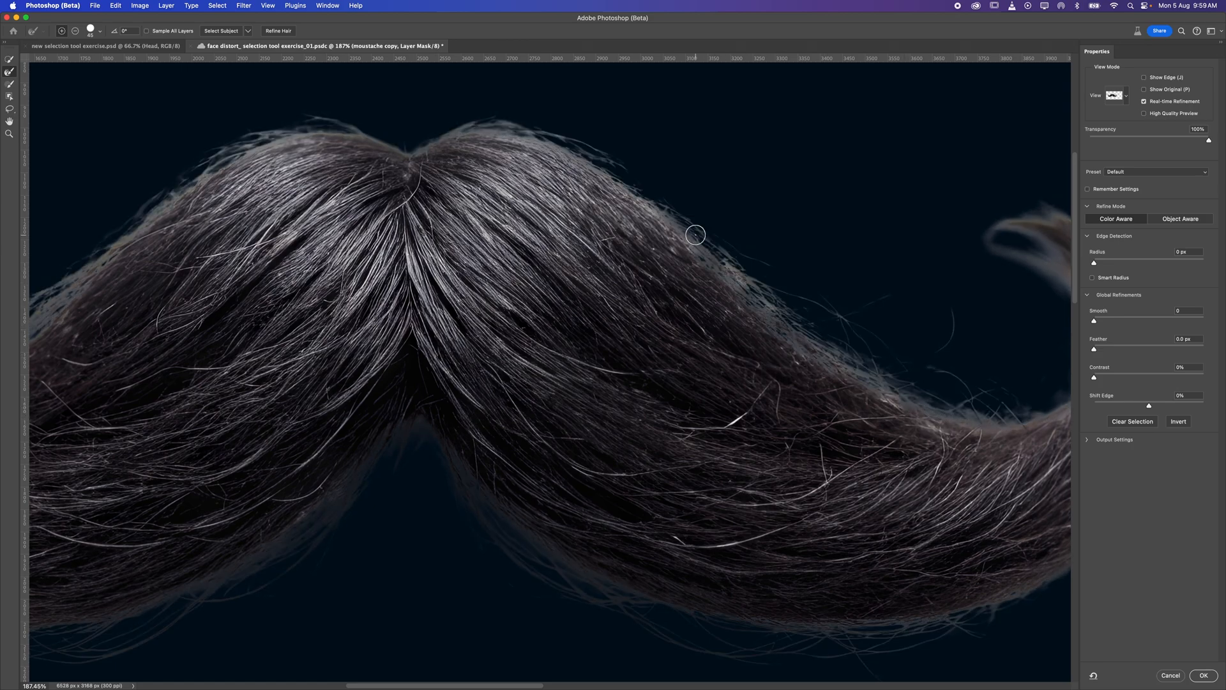
Brush over the right half's upper edge again up to the curl and apply the mask refinement
left_click_drag(1102, 351, 1077, 350)
left_click_drag(661, 211, 741, 301)
mouse_move(859, 385)
left_mouse_down()
mouse_move(984, 424)
mouse_move(996, 409)
left_mouse_up()
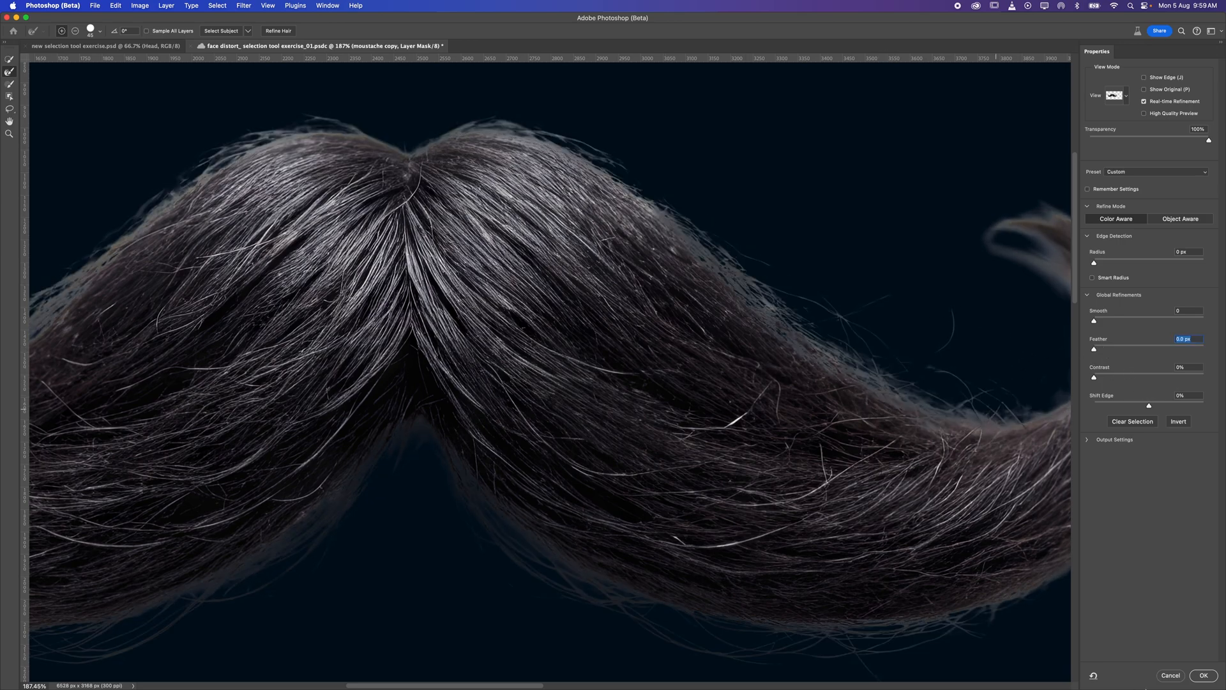
left_click(1202, 676)
Set up the Blur tool with a 250 px brush and 100% strength for the moustache mask
scroll(362, 439, "left", 10)
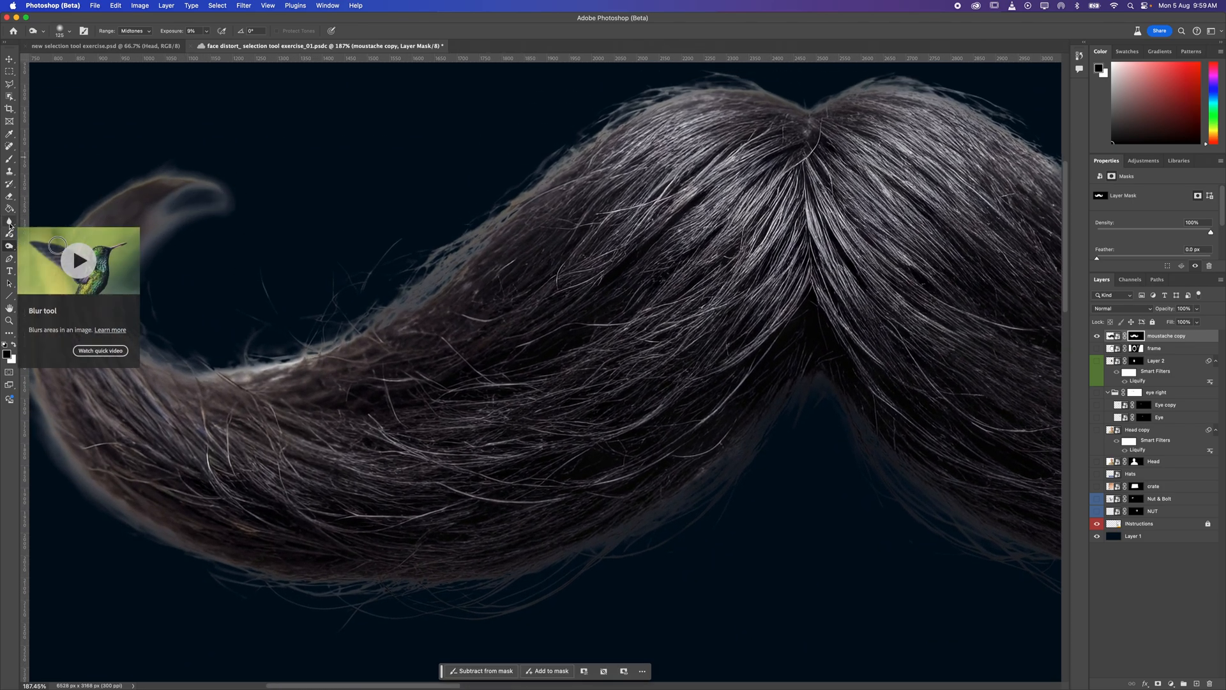
left_click(10, 223)
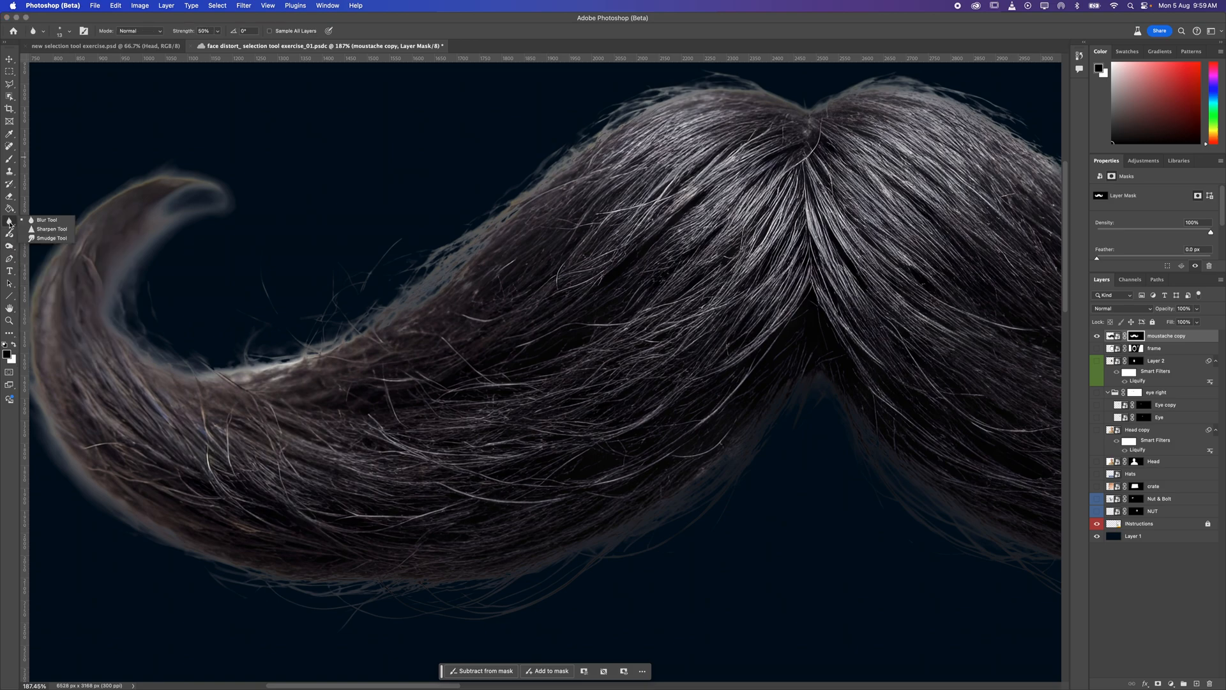
left_click(37, 223)
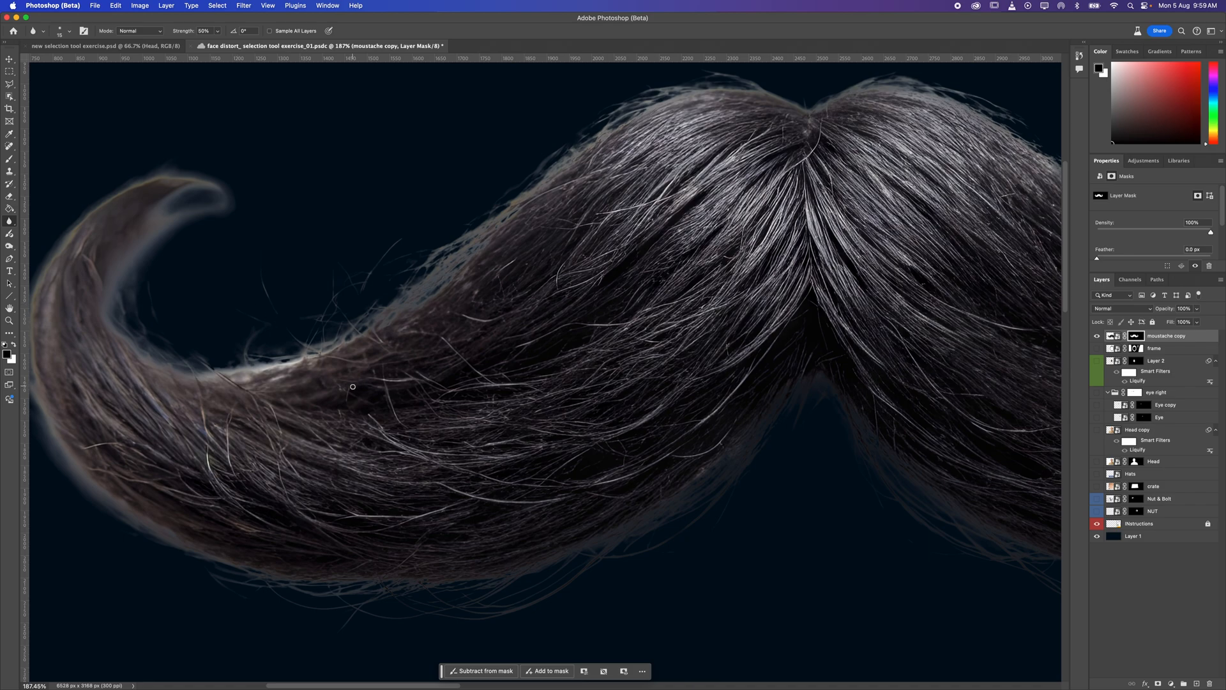
key("bracketright")
key("bracketright")
key("bracketright")
key("bracketright")
left_click_drag(185, 33, 336, 104)
key("bracketright")
key("bracketright")
key("bracketright")
key("bracketright")
key("bracketright")
key("bracketright")
Blur the mask along the lower edge of the moustache's left half and look over its upper edges
mouse_move(587, 573)
left_mouse_down()
mouse_move(614, 545)
mouse_move(640, 557)
mouse_move(431, 603)
mouse_move(417, 595)
mouse_move(462, 573)
mouse_move(354, 578)
mouse_move(390, 560)
mouse_move(404, 575)
mouse_move(565, 553)
left_mouse_up()
scroll(608, 375, "right", 5)
scroll(608, 375, "up", 3)
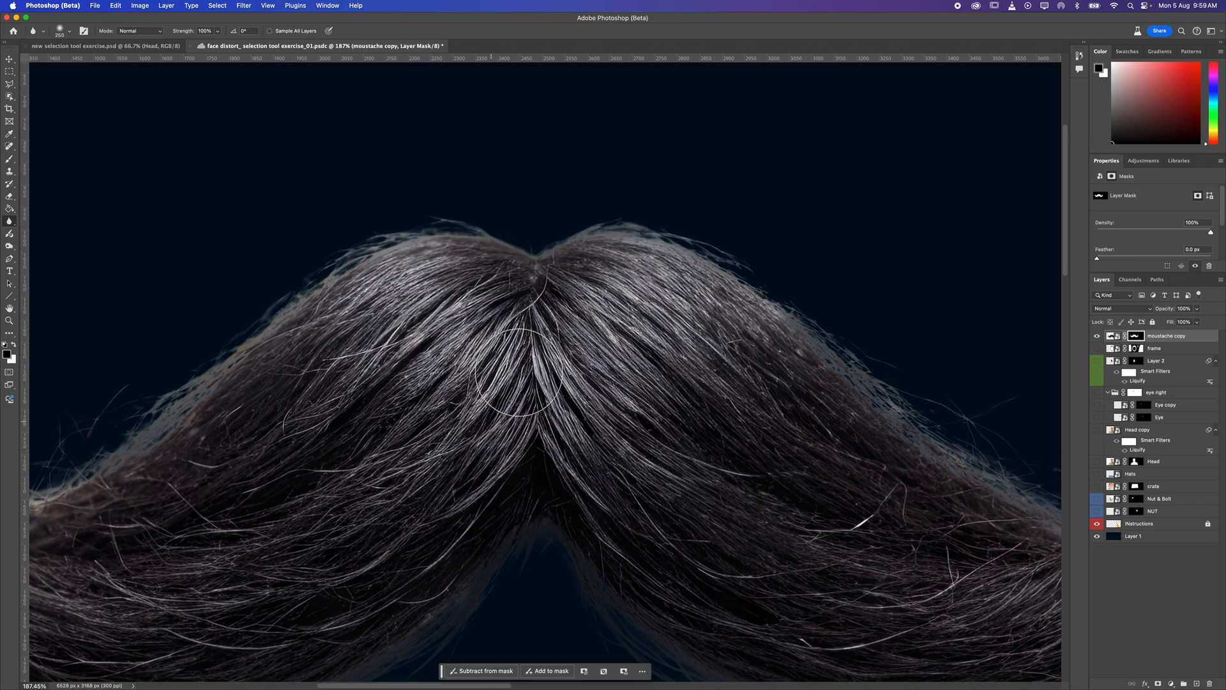
scroll(859, 334, "right", 5)
scroll(860, 334, "down", 2)
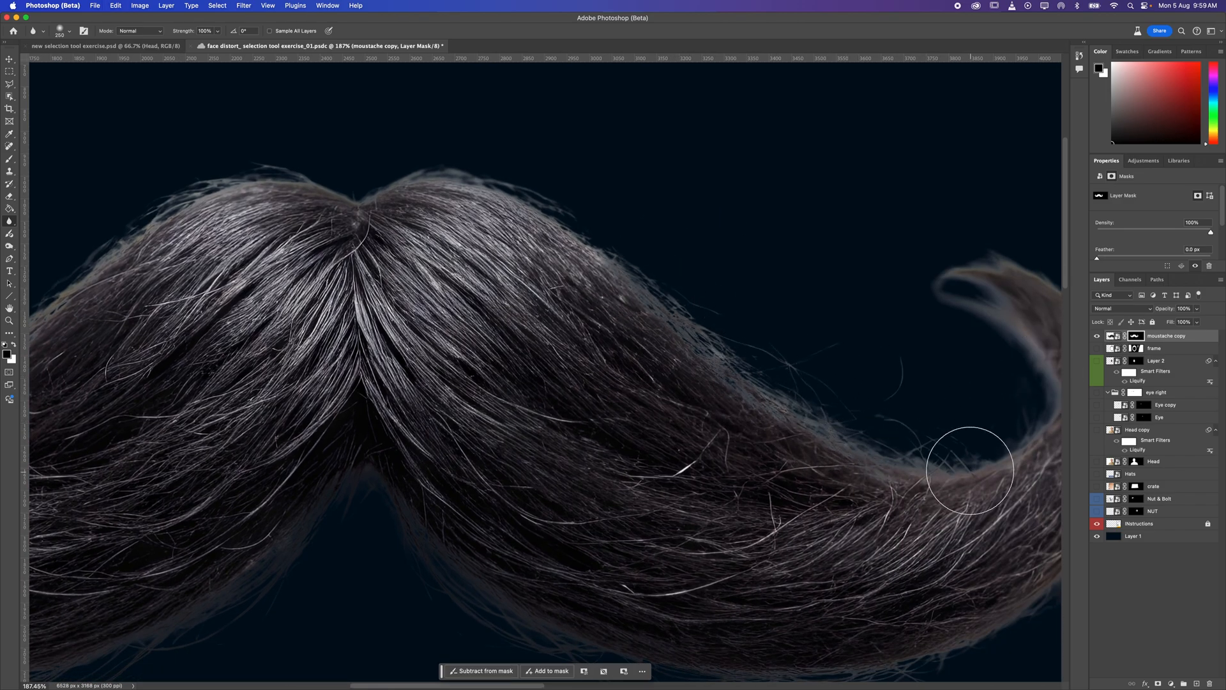
Target the moustache copy layer's image instead of its mask and rasterize the smart object
left_click(1112, 336)
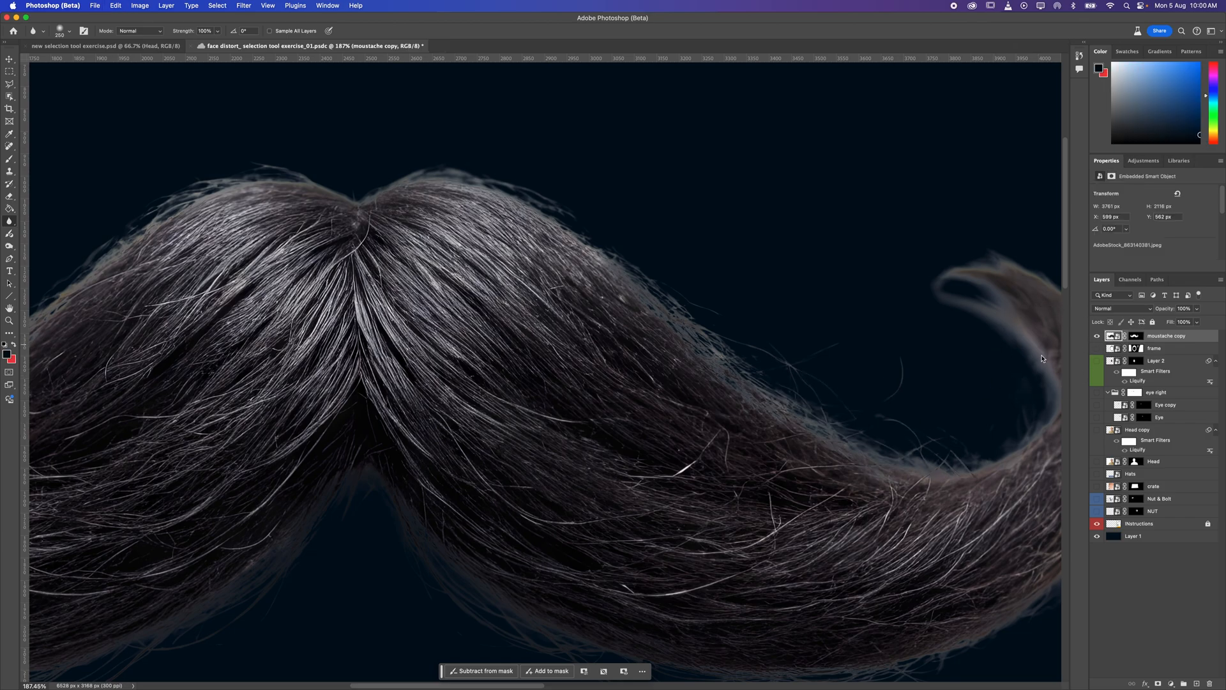
left_click(676, 316)
left_click(644, 244)
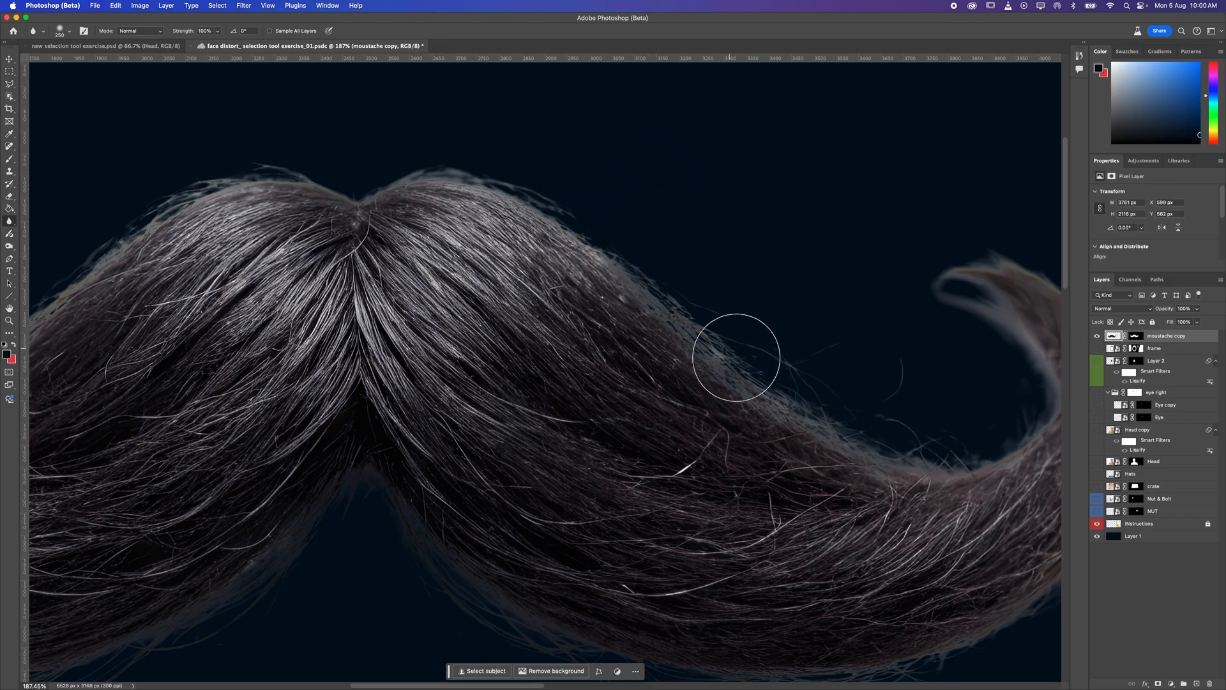
Examine the whole moustache against the dark navy background
key("super+minus")
key("super+minus")
key("super+minus")
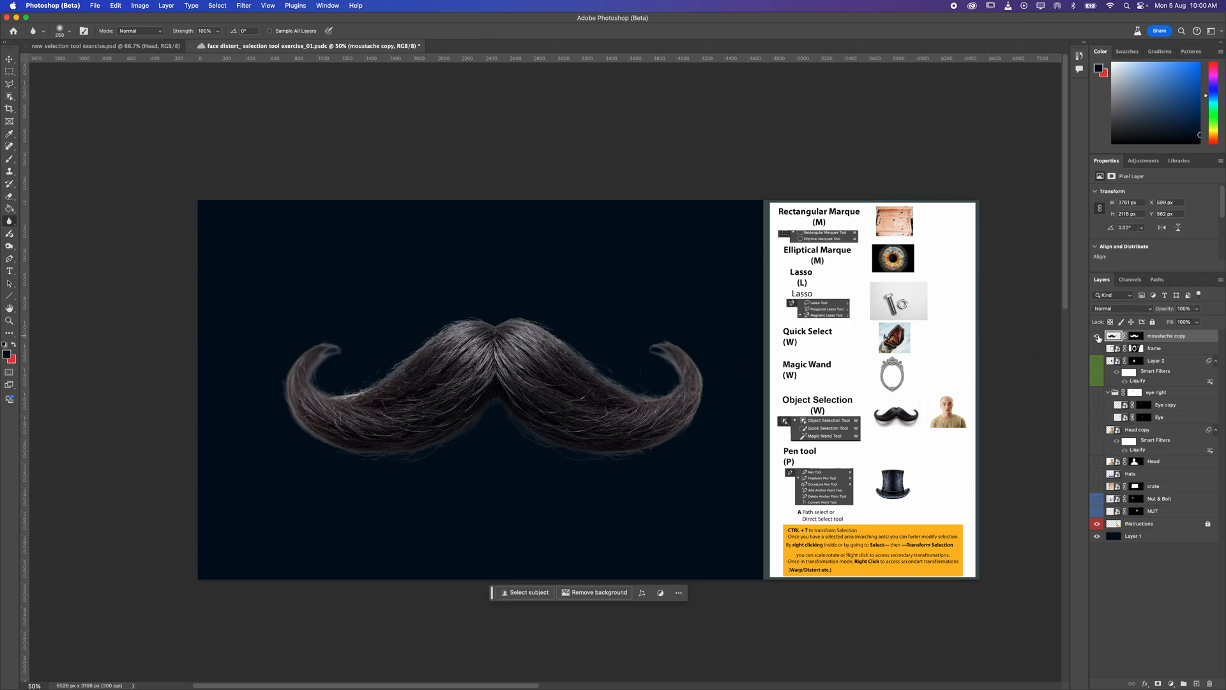
key("super+plus")
key("super+plus")
left_click_drag(573, 421, 708, 350)
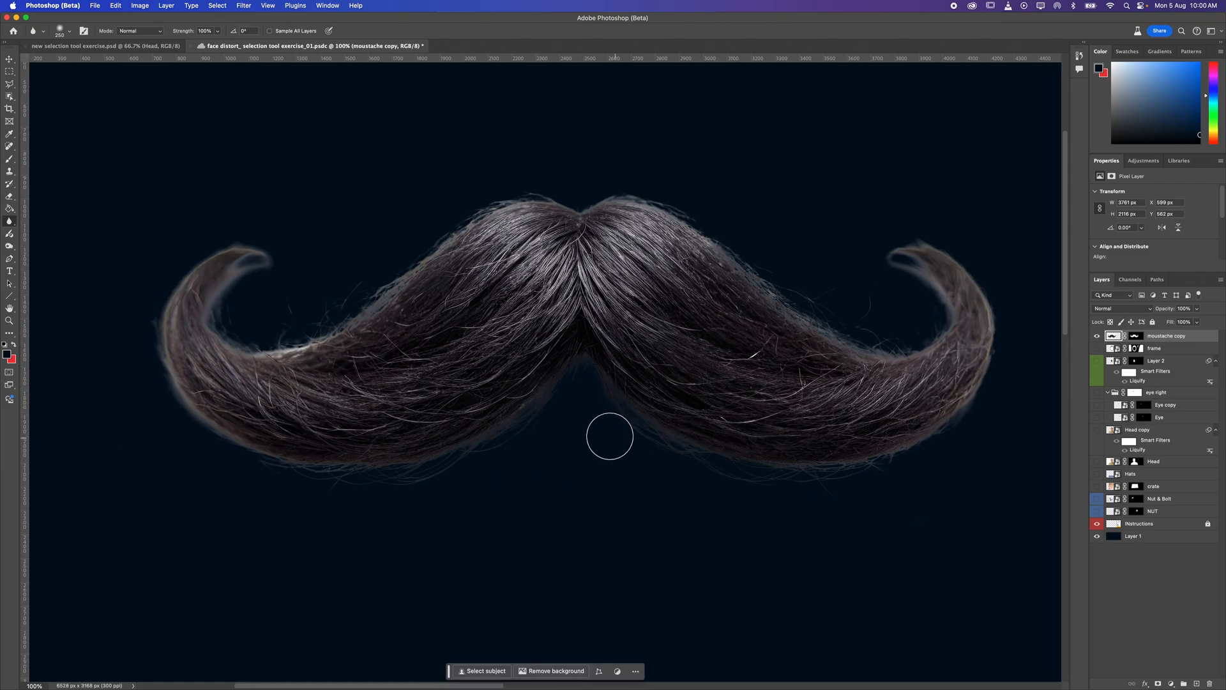
Examine the moustache's lower edges and curled tips up close and as a whole against the navy background
key("x")
key("z")
left_click_drag(522, 432, 615, 331)
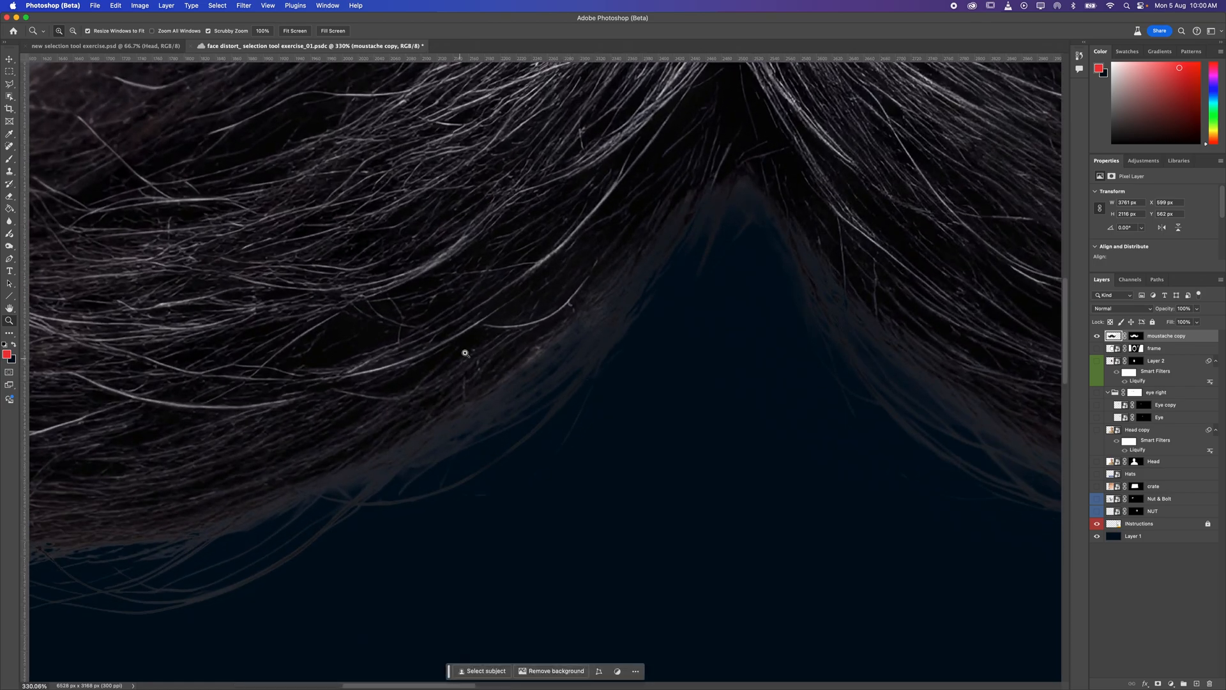
left_click_drag(439, 426, 534, 507)
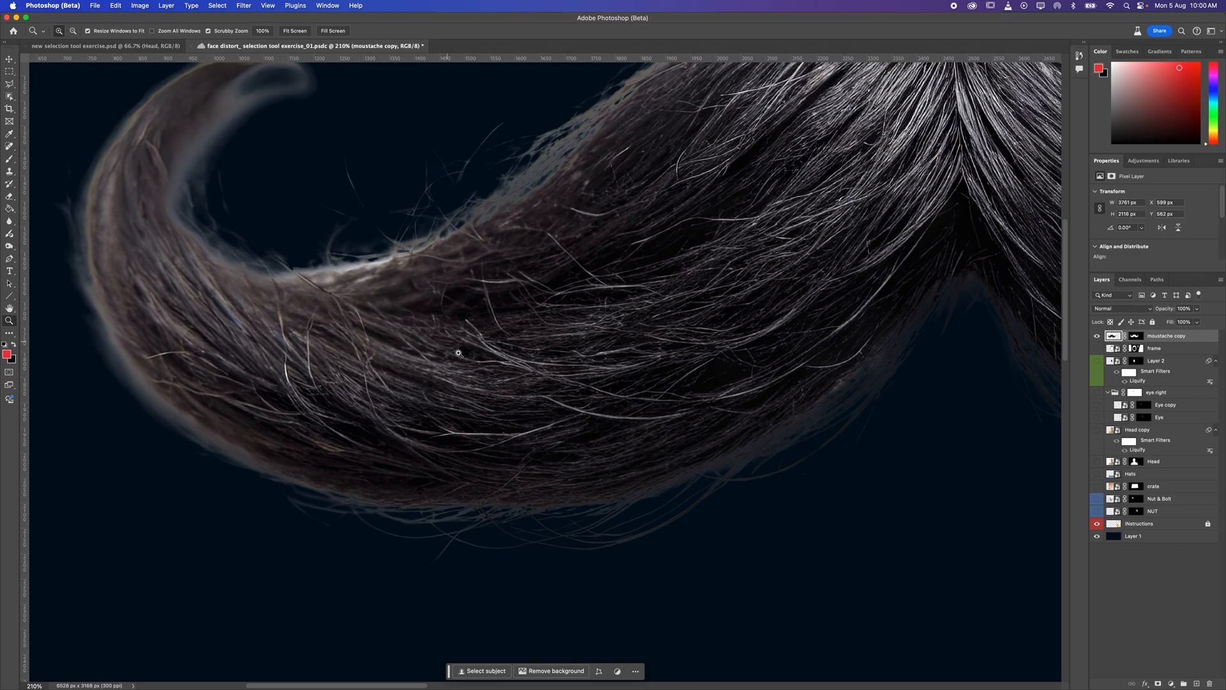
scroll(458, 353, "right", 10)
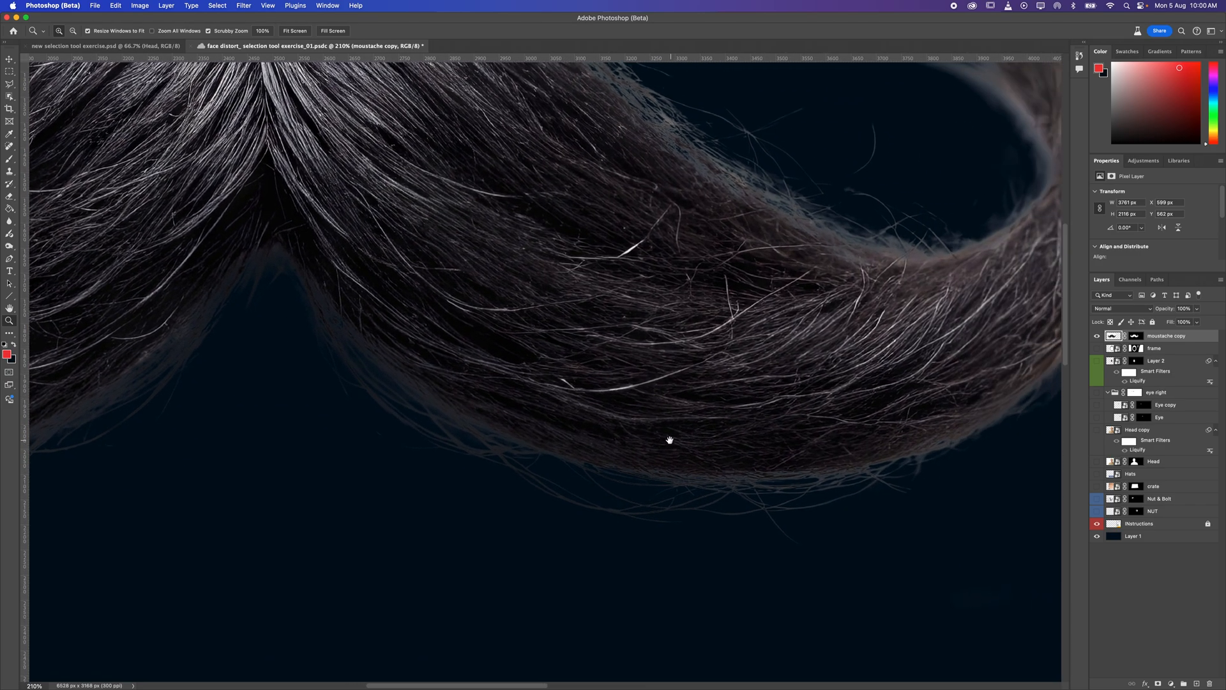
left_click_drag(669, 440, 661, 438)
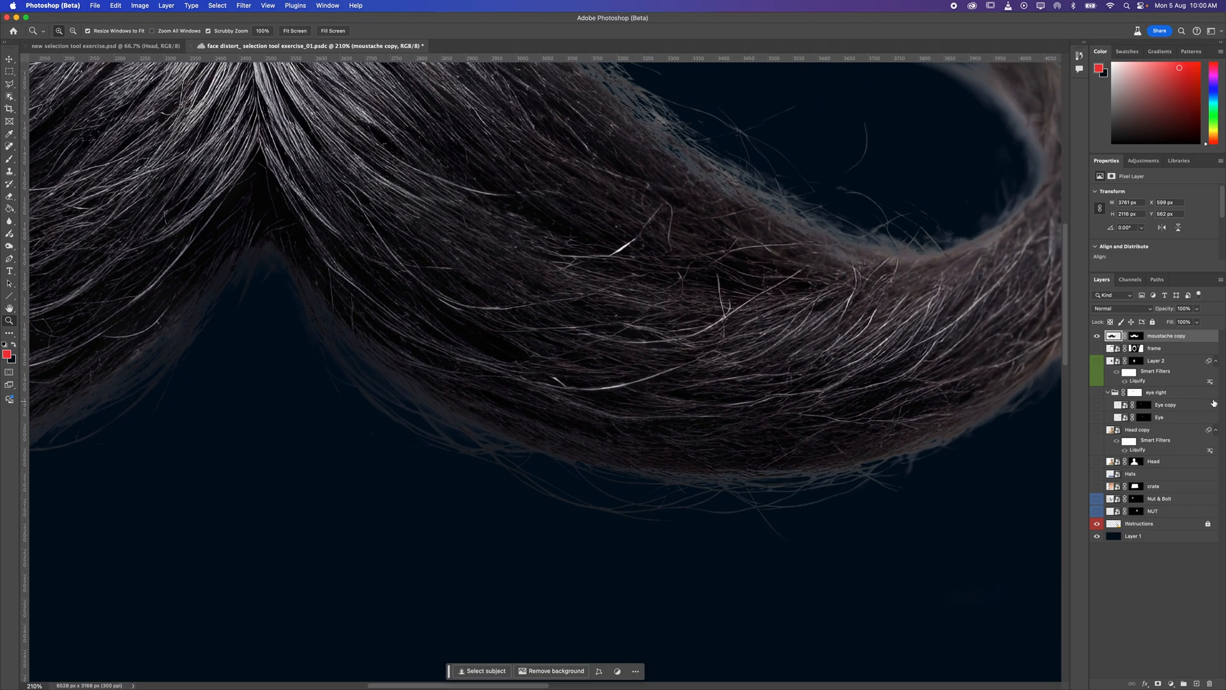
key("super+1")
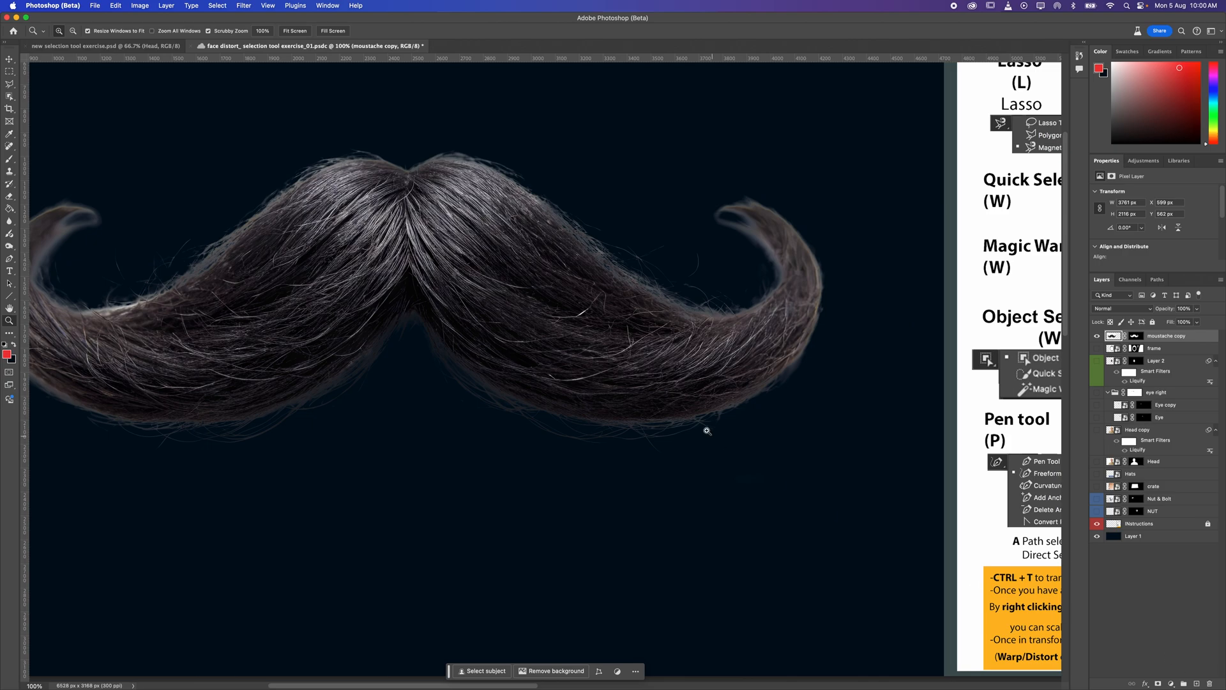
key("super+minus")
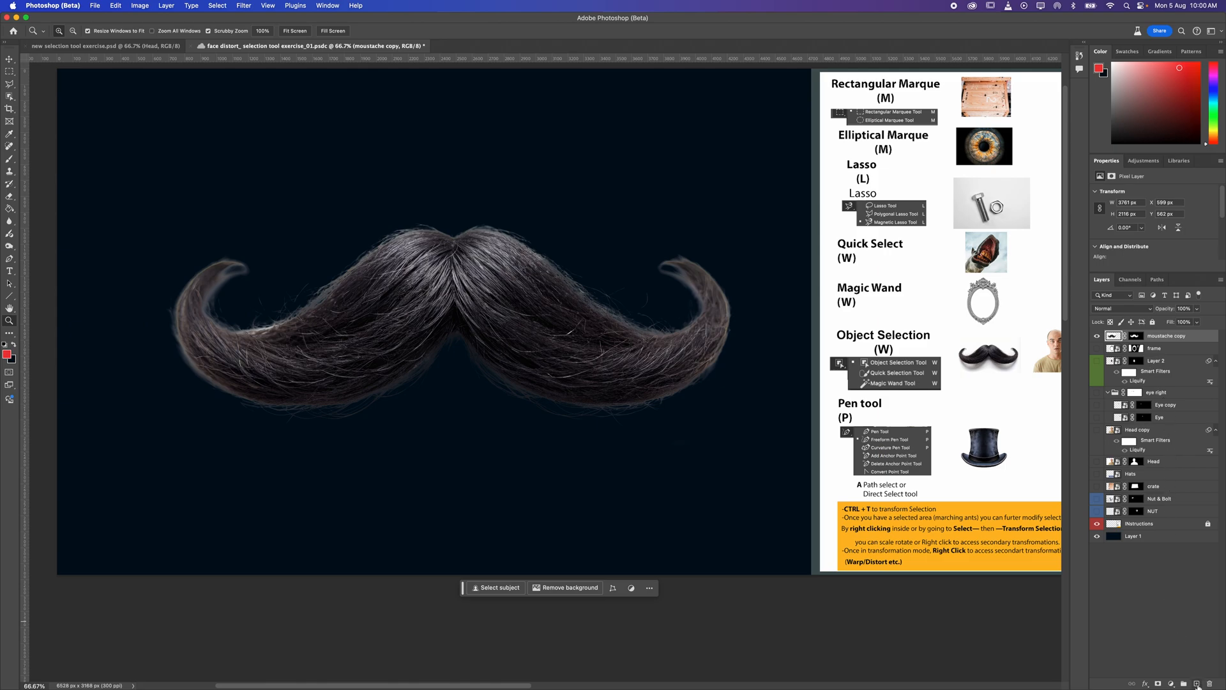
Add a layer named "clip fine hair" above the moustache copy layer and label both layers orange
left_click(1197, 684)
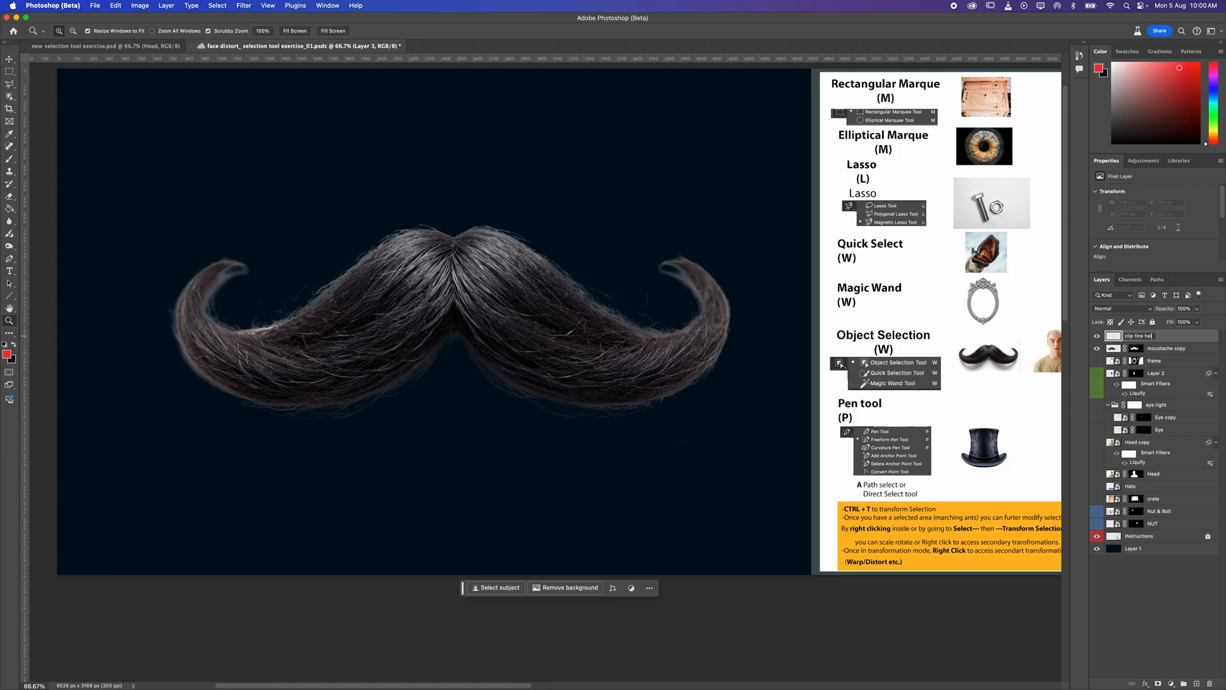
key("Return")
right_click(1168, 338)
mouse_move(1104, 594)
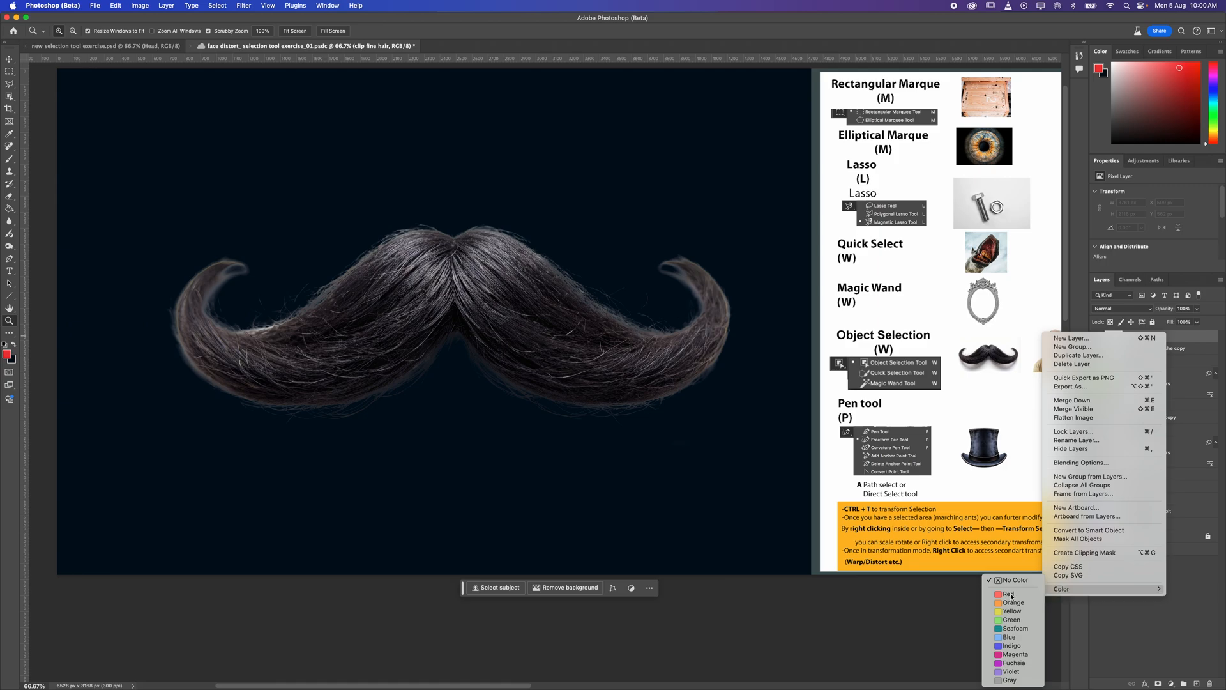
left_click(1013, 603)
right_click(1172, 353)
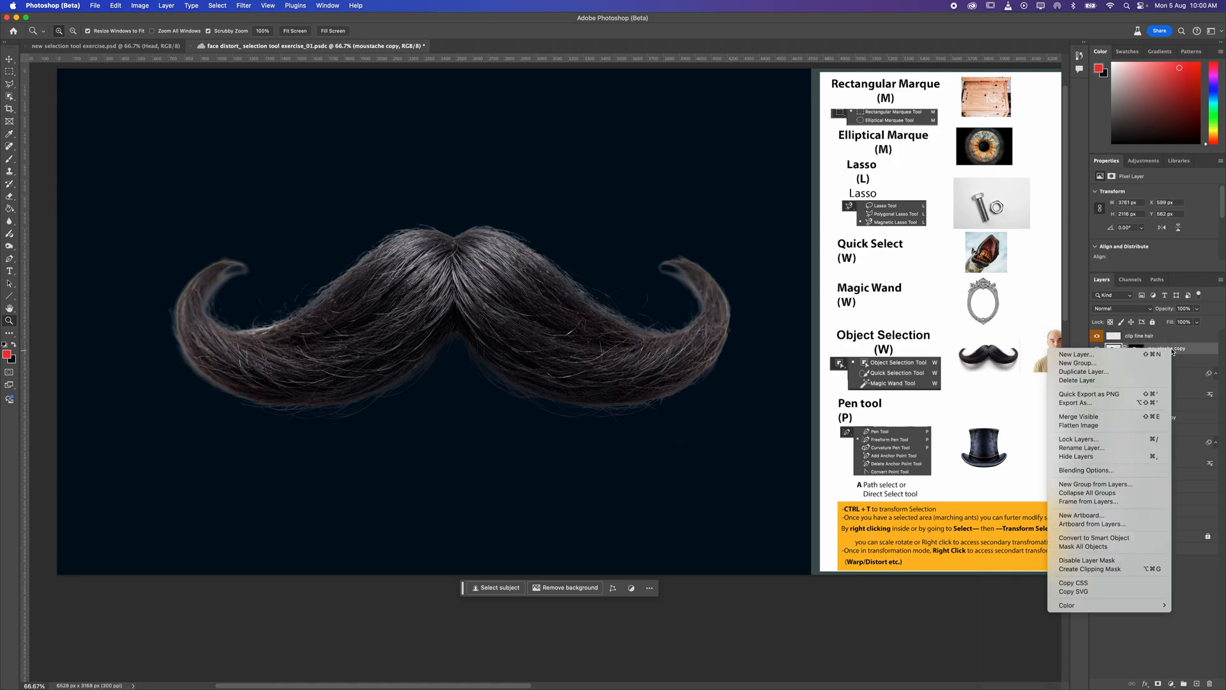
mouse_move(1124, 604)
left_click(1033, 615)
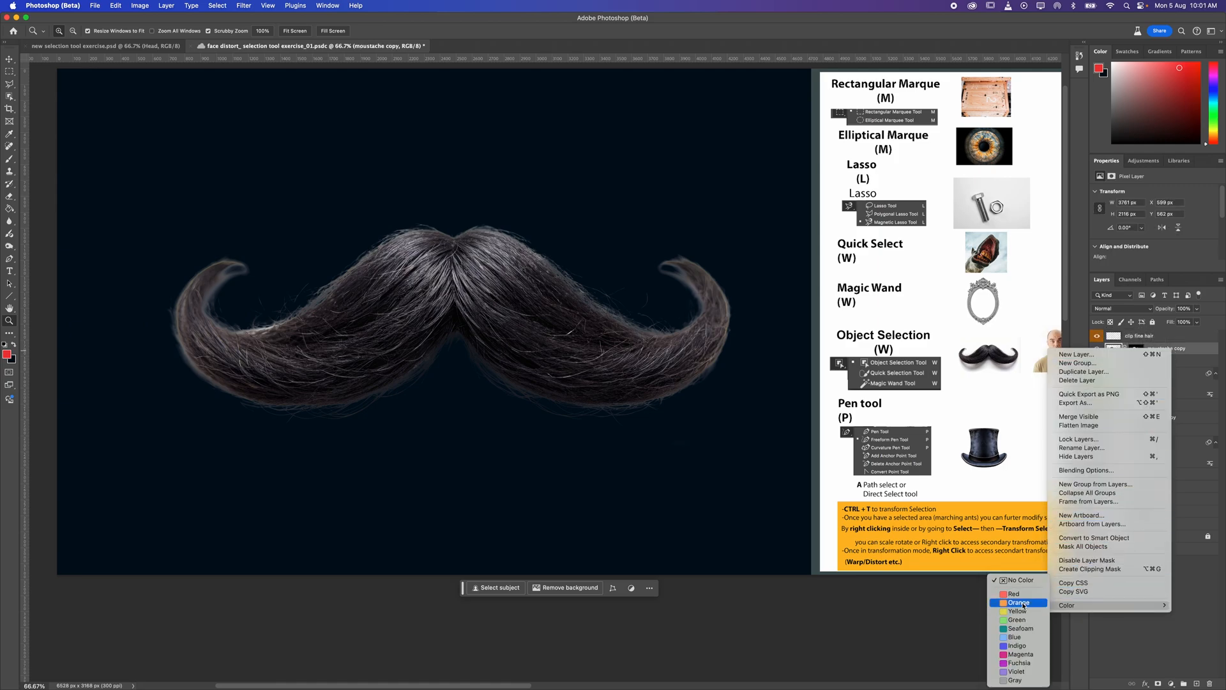
Set up a soft round brush at 300 px for painting on the clip fine hair layer
left_click(1159, 337)
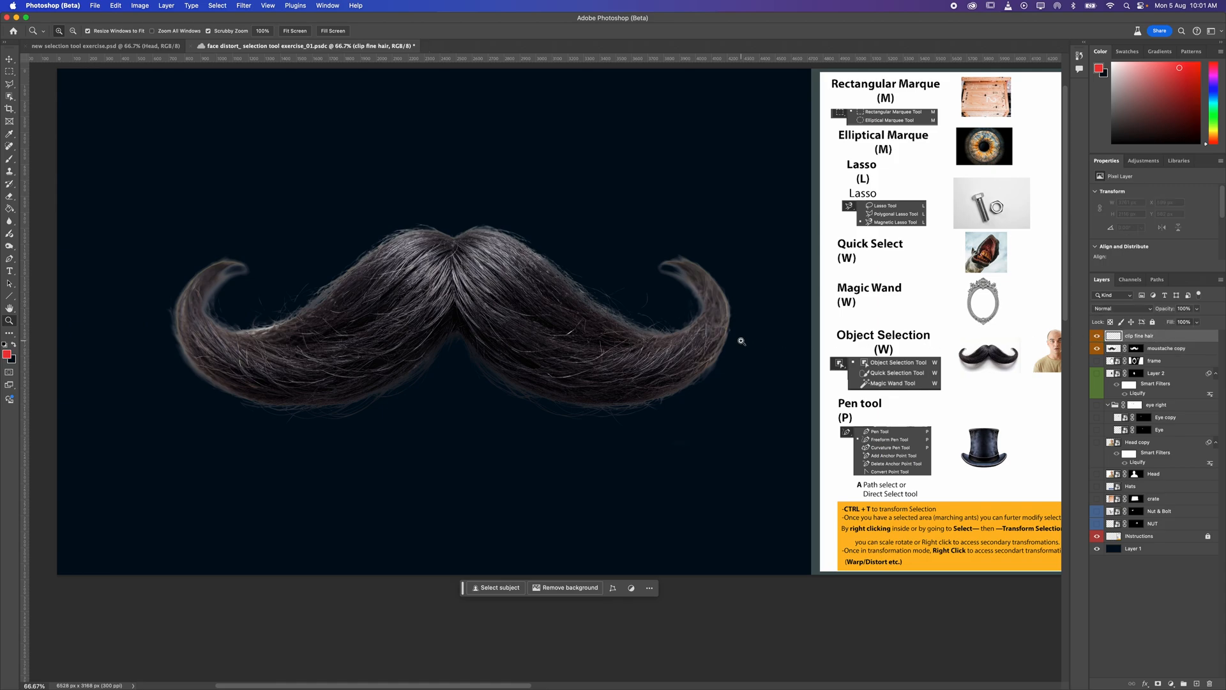
key("b")
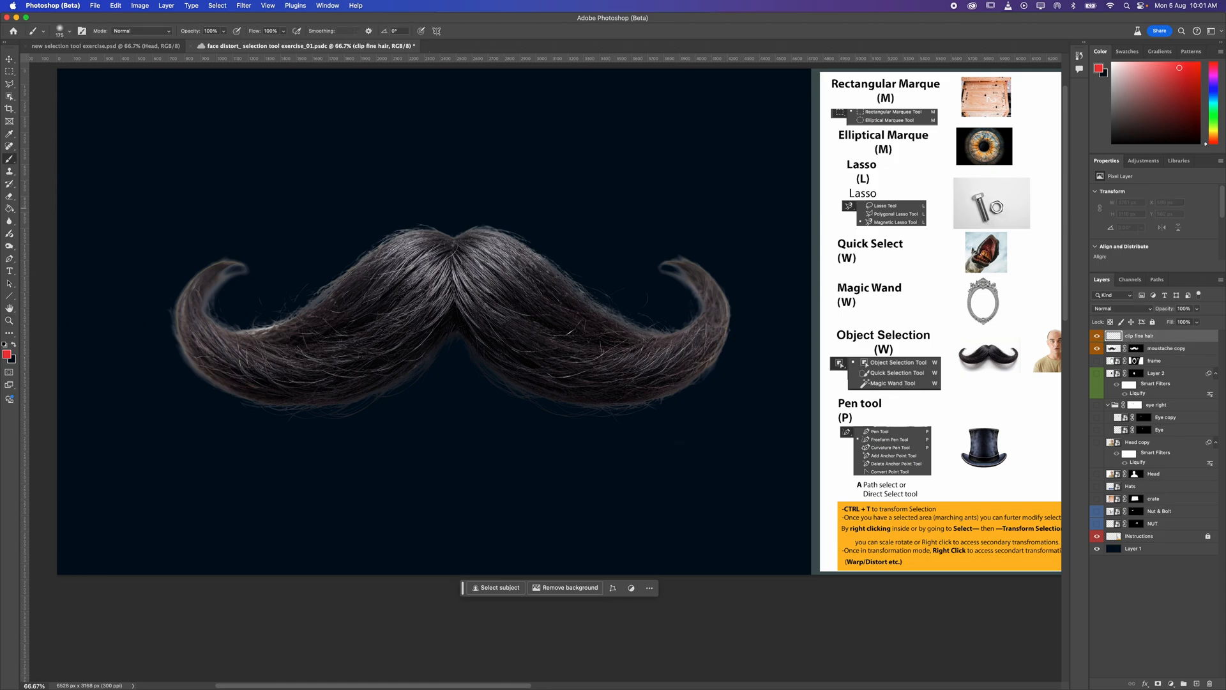
right_click(293, 239)
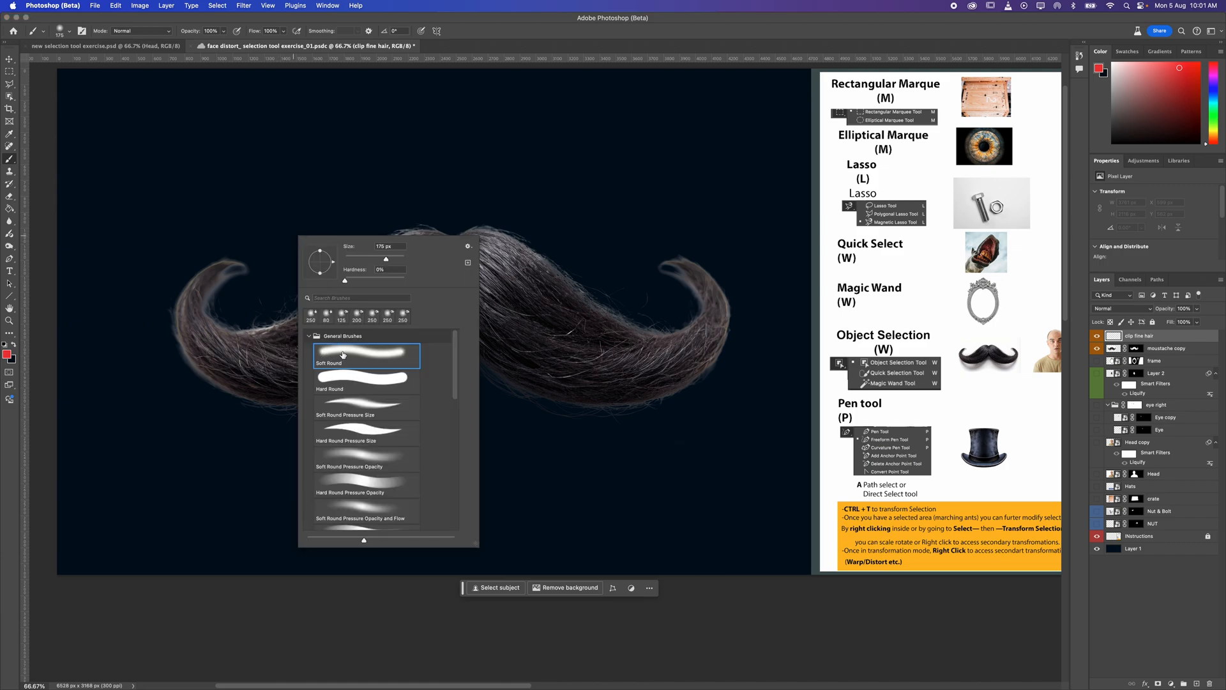
left_click(571, 34)
key("bracketright")
key("bracketright")
scroll(393, 290, "up", 3)
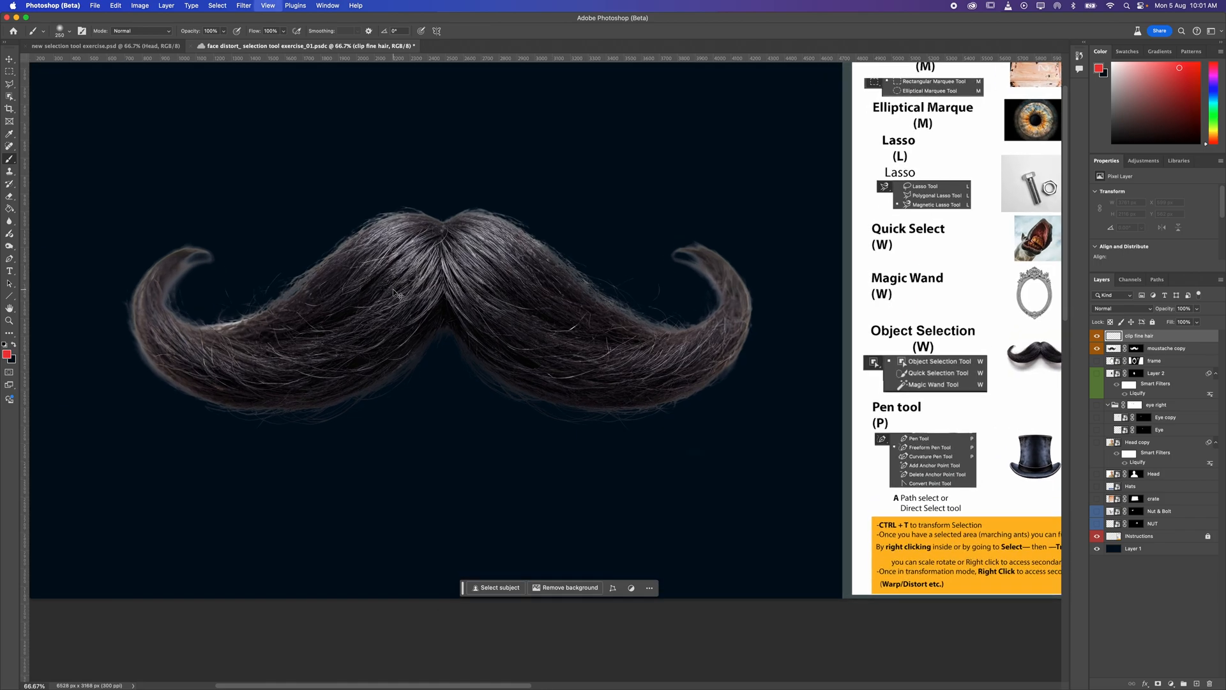
key("bracketright")
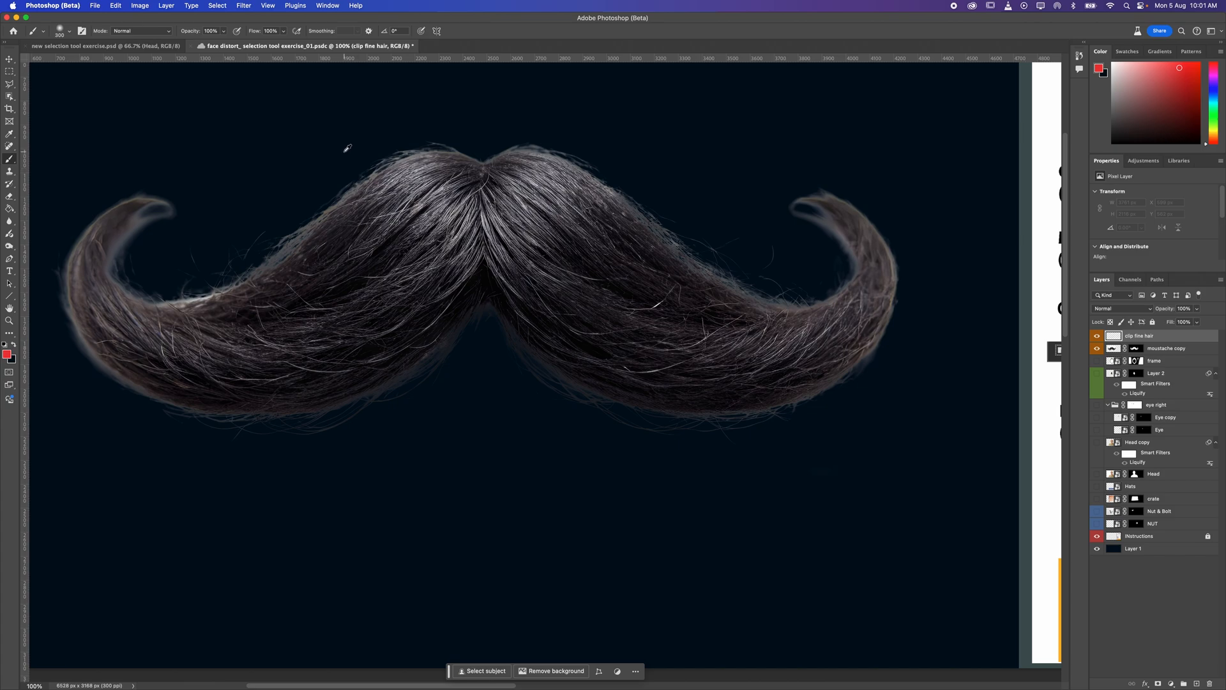
Sample a dark brown hair tone and paint it along the moustache's lower and upper edges and the right curl
left_click_drag(329, 263, 217, 299)
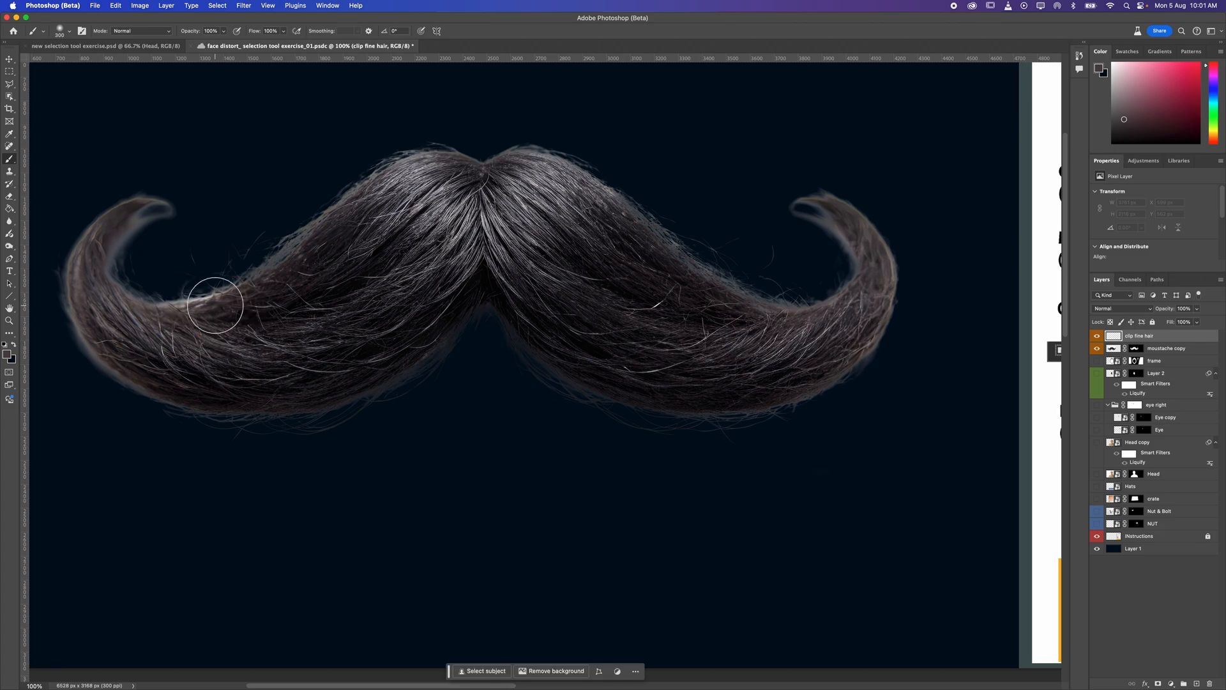
mouse_move(158, 285)
left_mouse_down()
mouse_move(198, 287)
mouse_move(241, 268)
mouse_move(66, 279)
mouse_move(76, 345)
mouse_move(191, 421)
mouse_move(247, 434)
mouse_move(413, 405)
mouse_move(484, 326)
mouse_move(550, 386)
mouse_move(558, 410)
mouse_move(782, 409)
left_mouse_up()
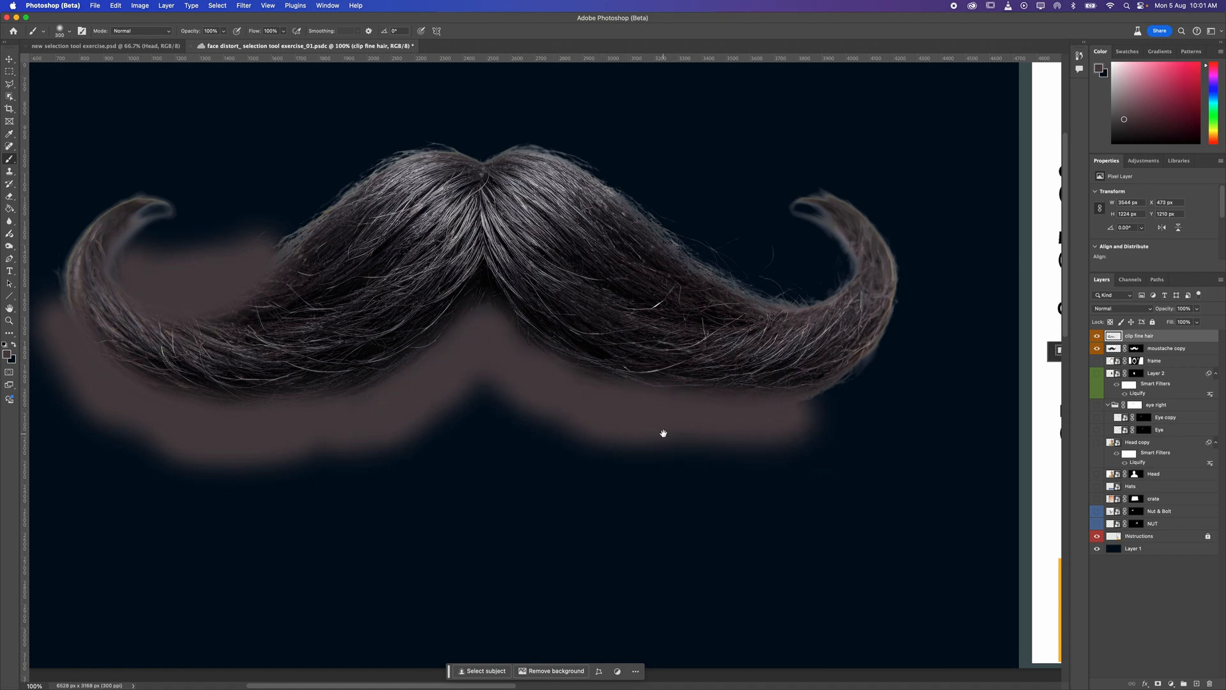
left_click_drag(663, 429, 575, 443)
mouse_move(731, 411)
left_mouse_down()
mouse_move(781, 396)
mouse_move(825, 318)
mouse_move(813, 324)
mouse_move(794, 284)
mouse_move(829, 311)
mouse_move(811, 236)
mouse_move(716, 188)
mouse_move(738, 200)
mouse_move(655, 203)
mouse_move(710, 221)
mouse_move(746, 268)
mouse_move(752, 284)
mouse_move(732, 298)
mouse_move(744, 300)
mouse_move(631, 285)
mouse_move(735, 311)
mouse_move(631, 282)
mouse_move(517, 188)
mouse_move(578, 236)
mouse_move(481, 194)
mouse_move(535, 205)
mouse_move(526, 182)
mouse_move(489, 171)
mouse_move(548, 207)
mouse_move(424, 150)
mouse_move(553, 204)
mouse_move(458, 171)
mouse_move(474, 169)
mouse_move(259, 162)
mouse_move(374, 155)
mouse_move(263, 182)
mouse_move(209, 230)
mouse_move(297, 164)
mouse_move(136, 266)
left_mouse_up()
Resample a dark hair tone from the right side and paint over the left curled tip with a 250 px brush
left_click(792, 286, "alt")
left_click(792, 287, "alt")
key("bracketleft")
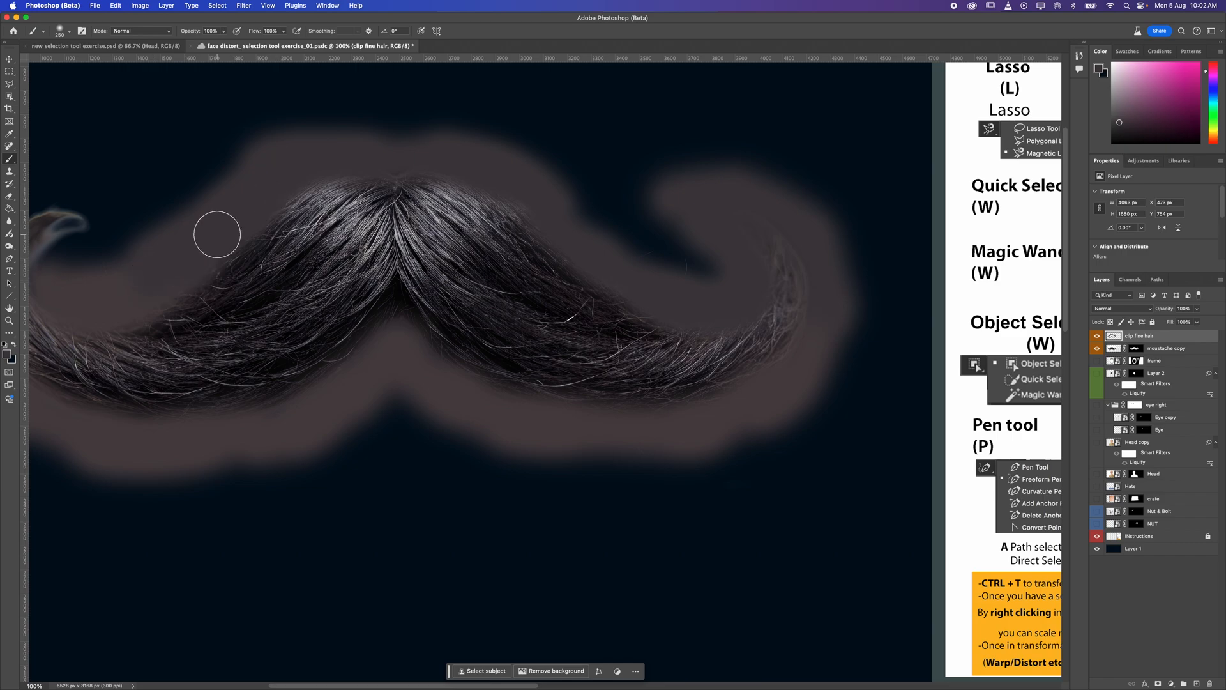
key("super+minus")
key("super+minus")
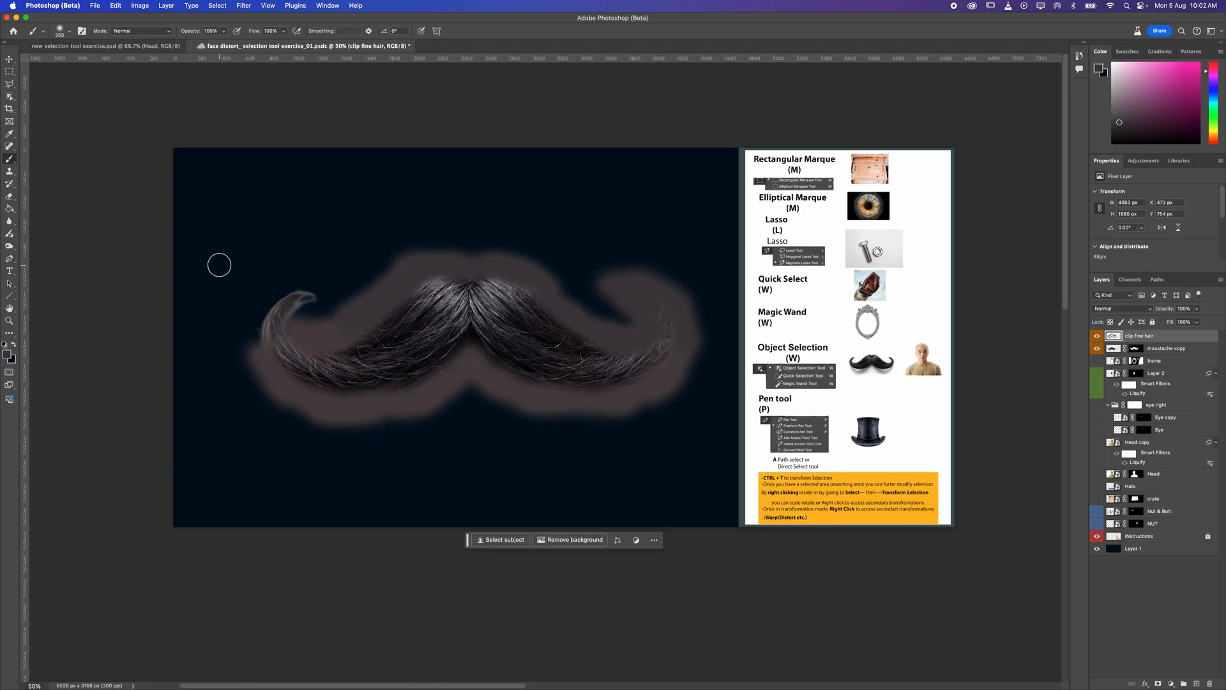
mouse_move(285, 313)
left_mouse_down()
mouse_move(302, 293)
mouse_move(325, 291)
mouse_move(312, 306)
mouse_move(292, 291)
mouse_move(252, 321)
mouse_move(275, 299)
mouse_move(249, 351)
mouse_move(261, 306)
mouse_move(302, 289)
left_mouse_up()
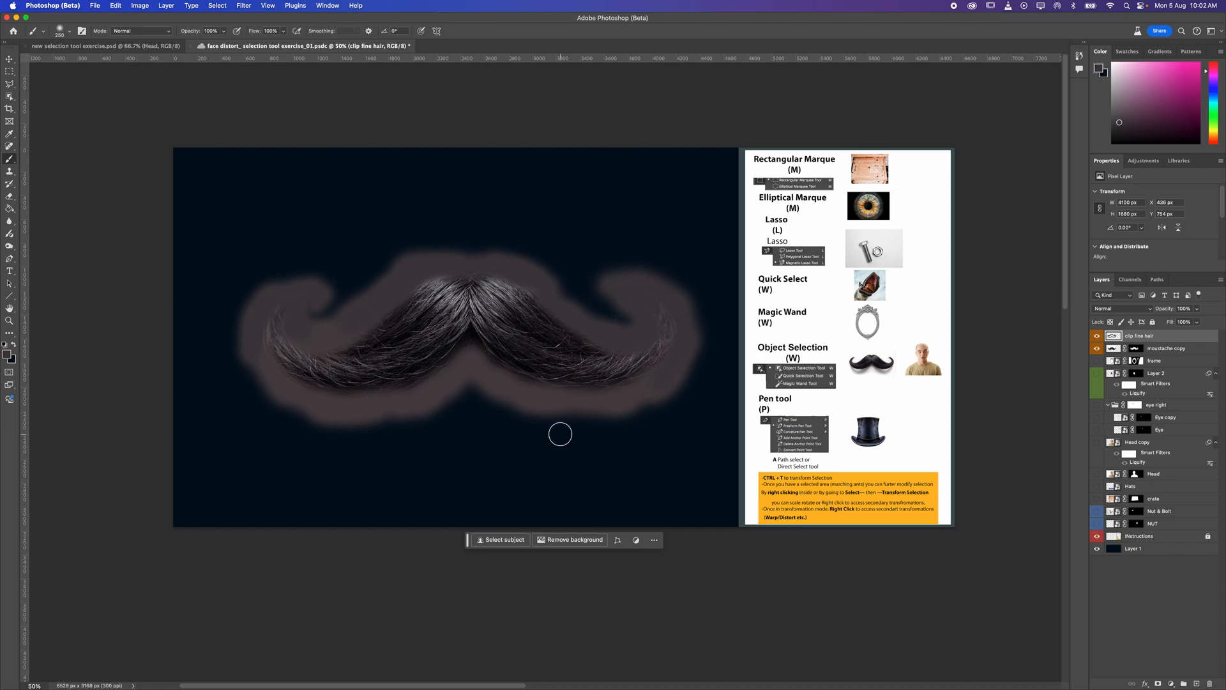
Compare the moustache with and without the painted clip fine hair layer
scroll(560, 438, "up", 5)
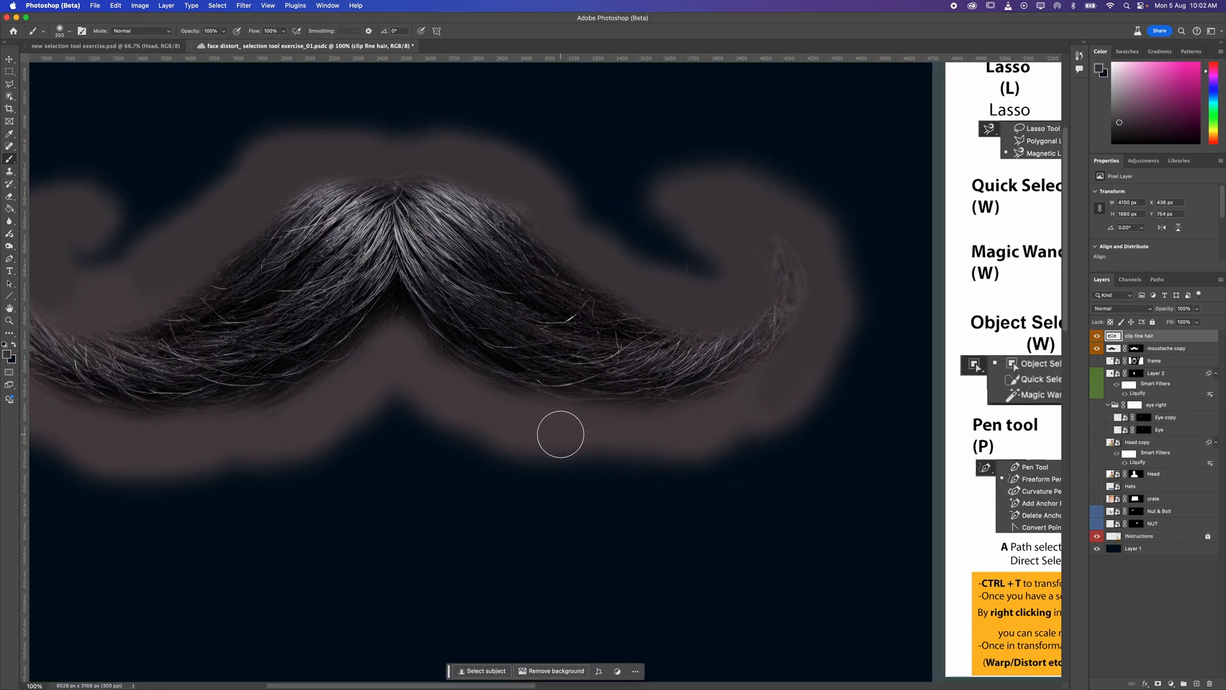
left_click_drag(566, 350, 651, 369)
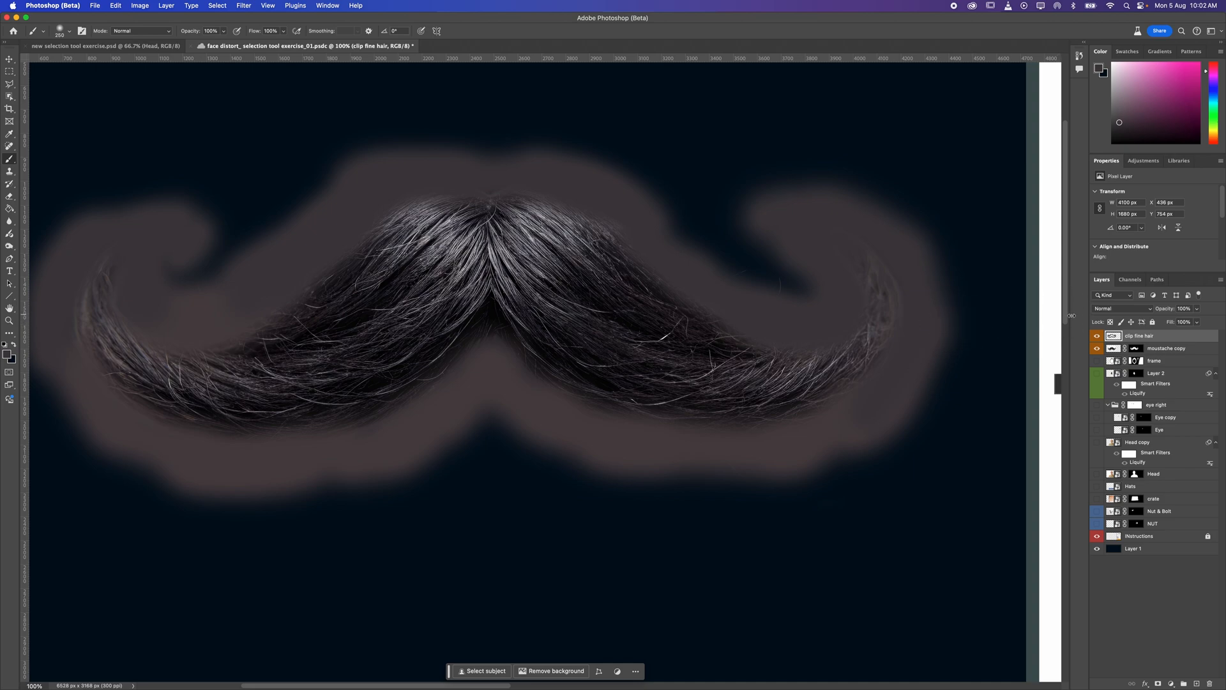
left_click(1097, 336)
left_click(1096, 336)
left_click(1096, 336)
left_click(1096, 336)
left_click(1096, 336)
left_click(1097, 335)
Inspect the painted strokes and the moustache separately, ending with both layers shown
left_click(1097, 348)
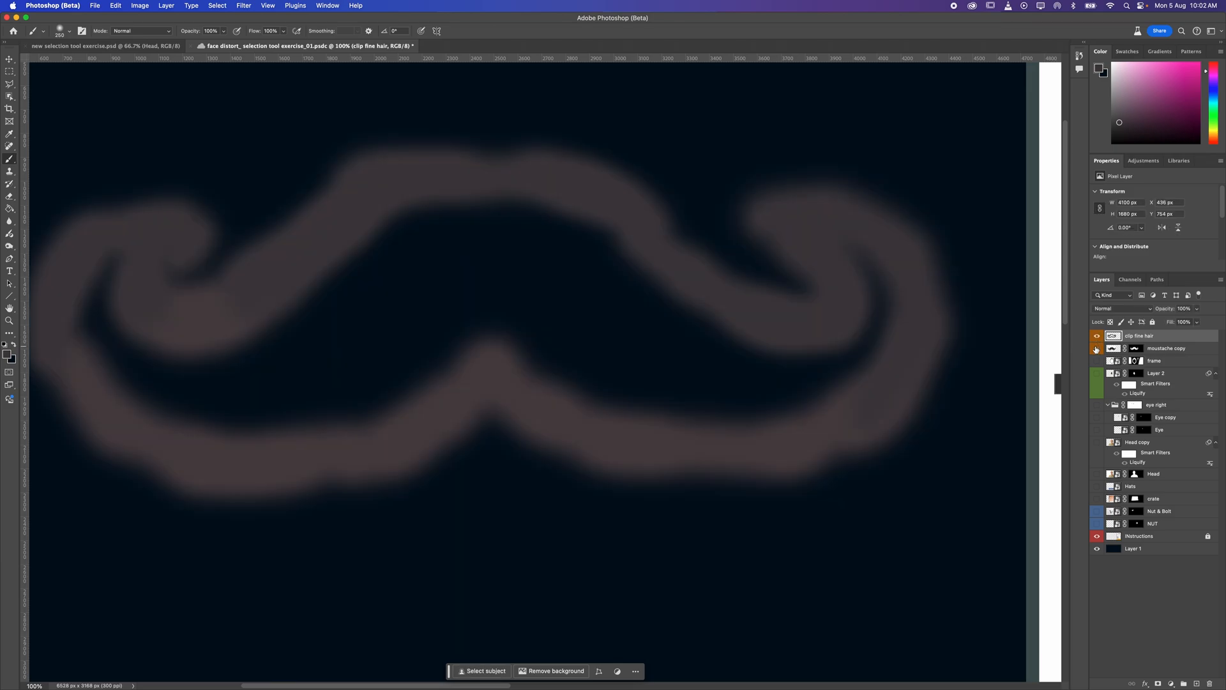
left_click(1096, 336)
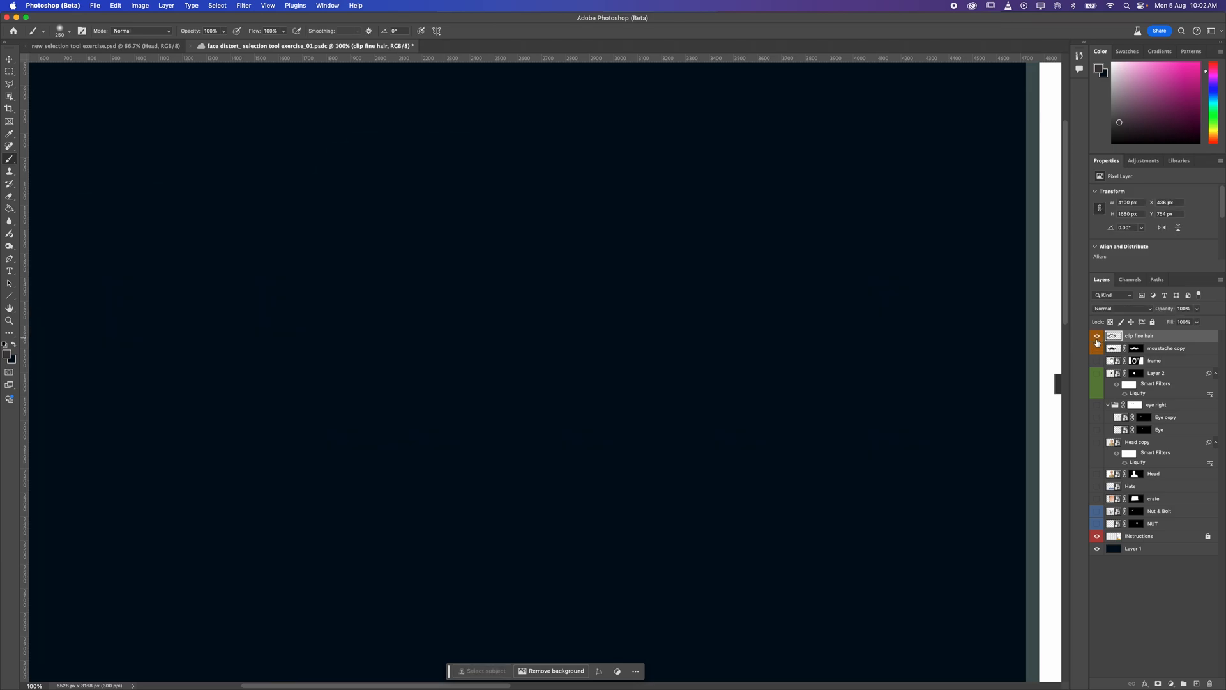
left_click(1097, 336)
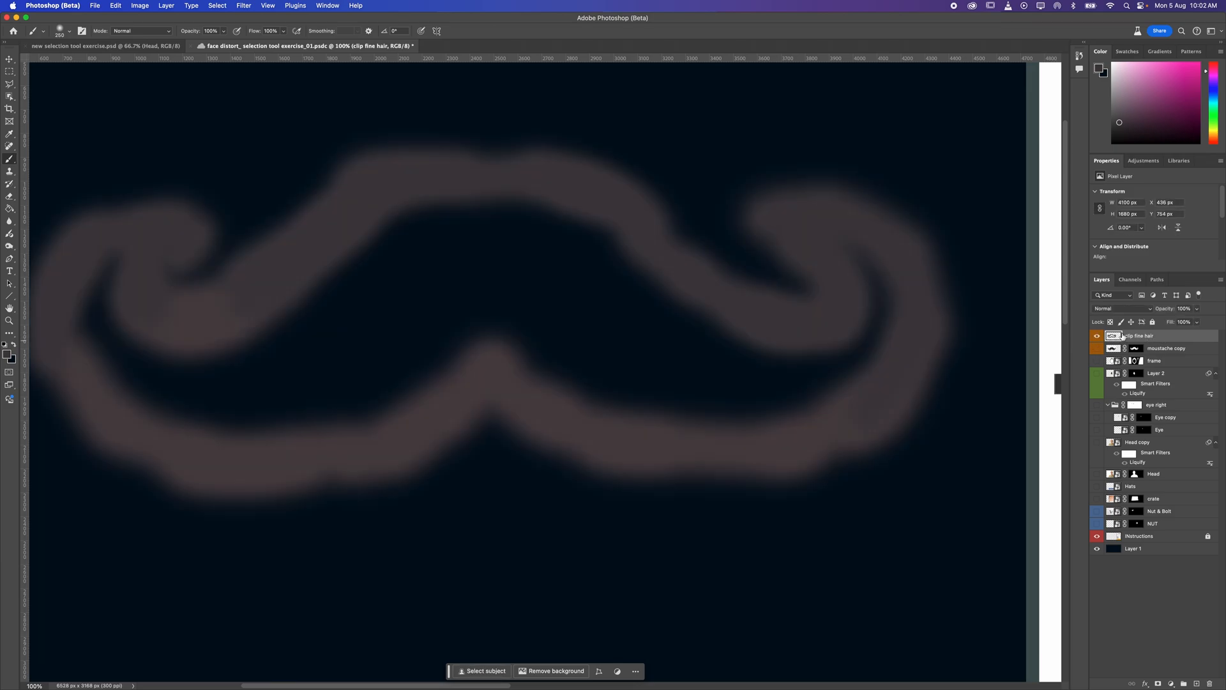
left_click(1111, 349)
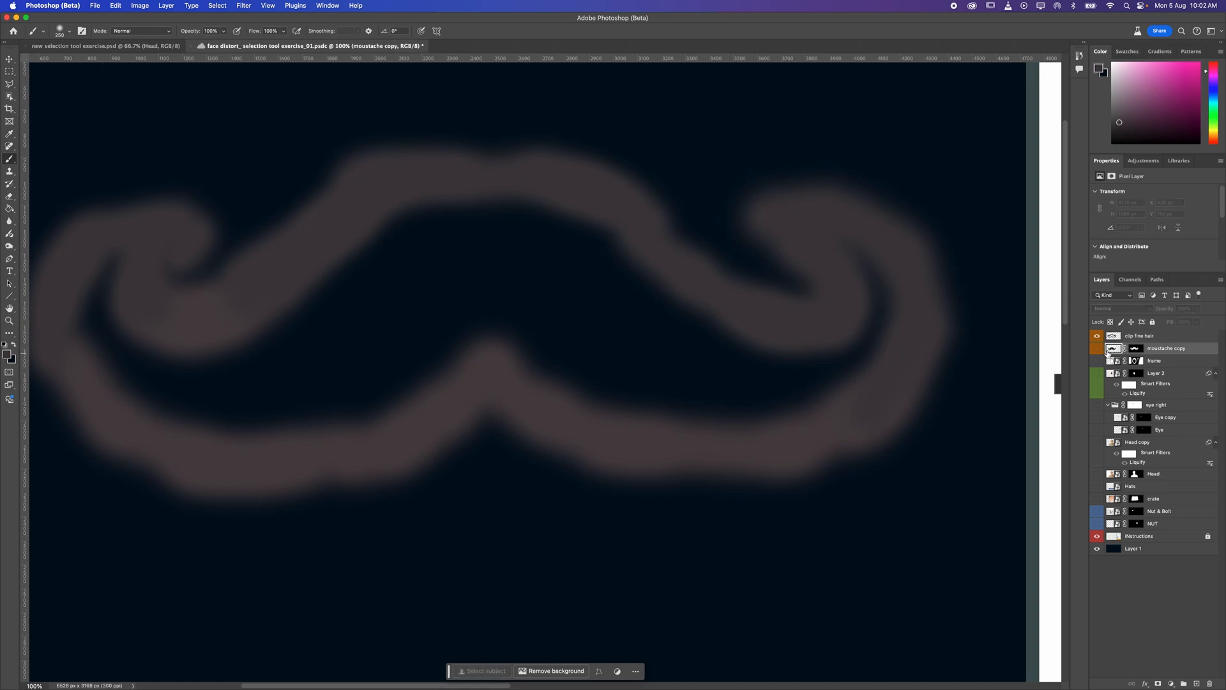
left_click(1097, 338)
left_click(1096, 349)
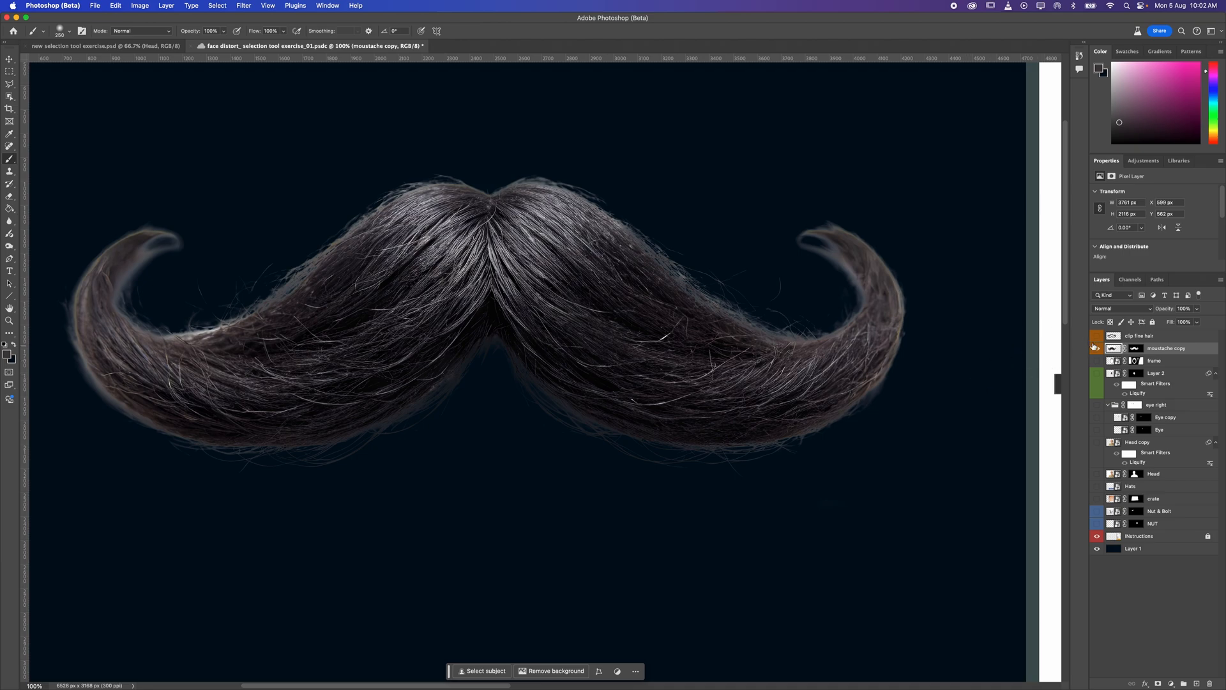
left_click(1096, 336)
Clip the clip fine hair layer to the moustache copy layer with a clipping mask
left_click(1156, 338)
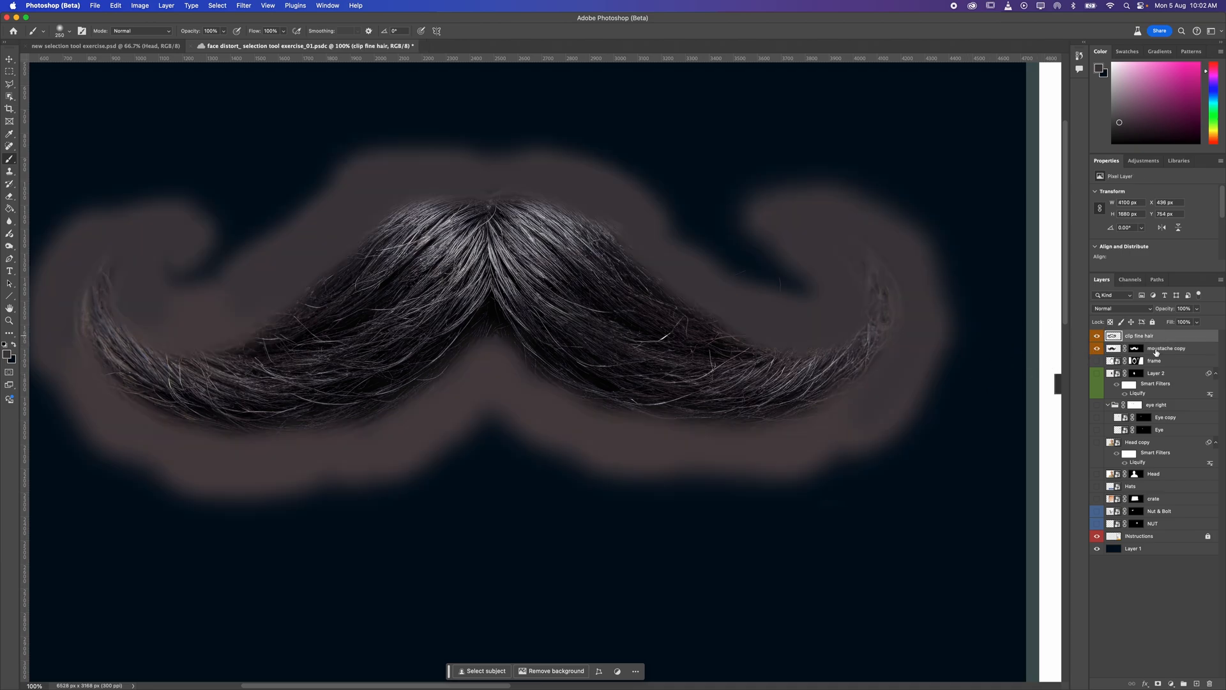
left_click(1097, 337)
left_click(1098, 338)
right_click(1180, 339)
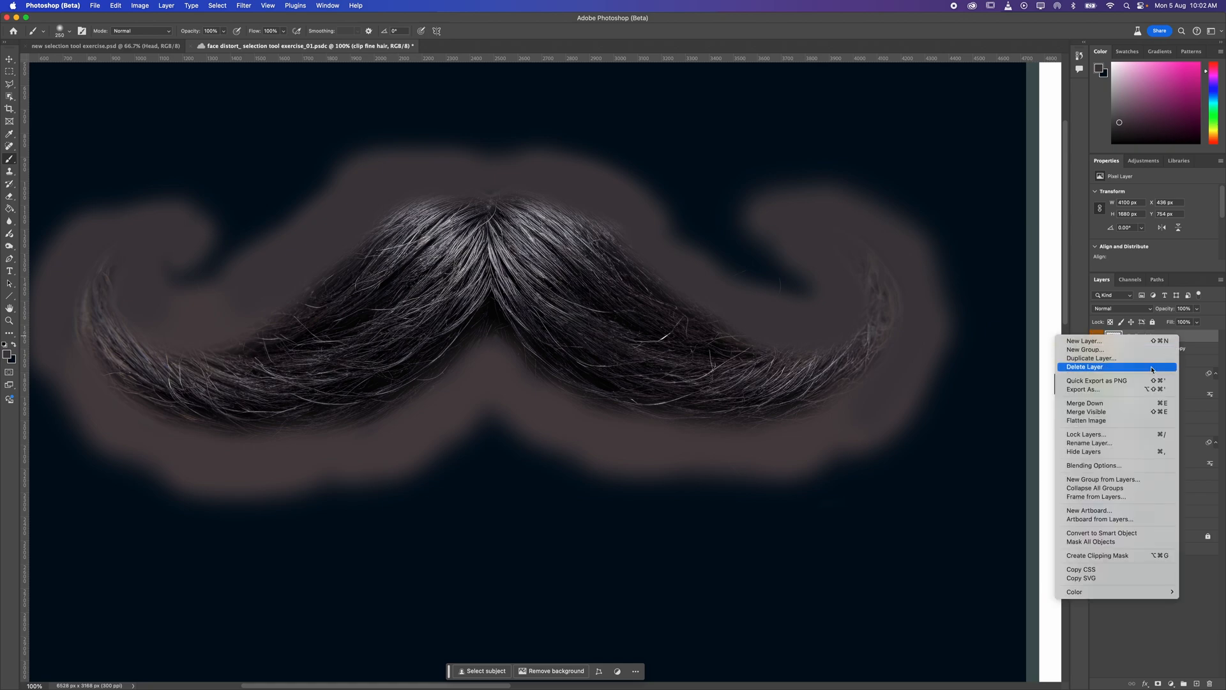
left_click(1138, 556)
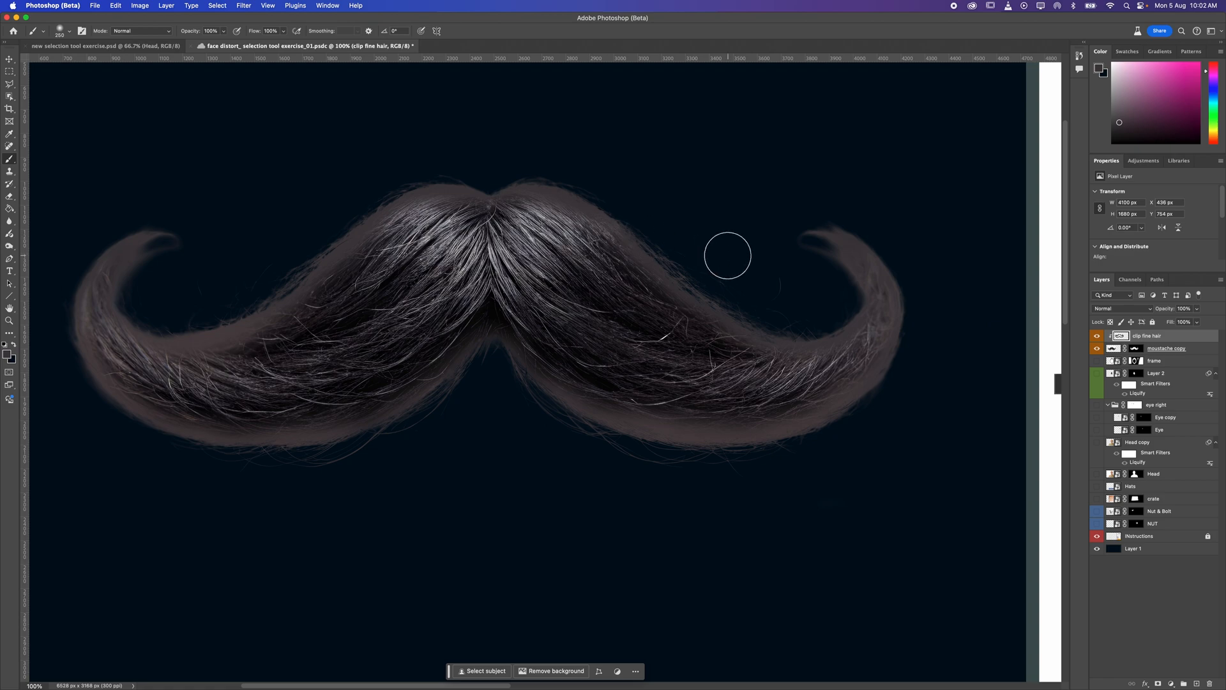
Try moving the moustache copy layer below the frame layer, and undo the move
left_click(1110, 349)
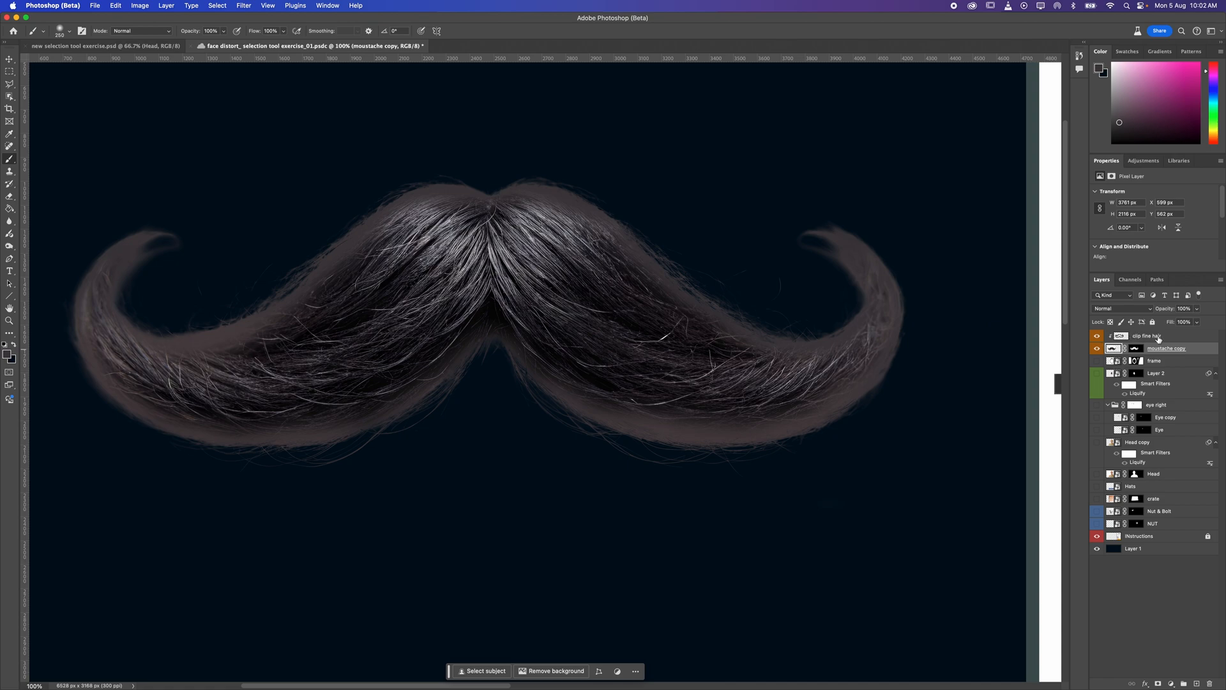
left_click_drag(1178, 350, 1150, 366)
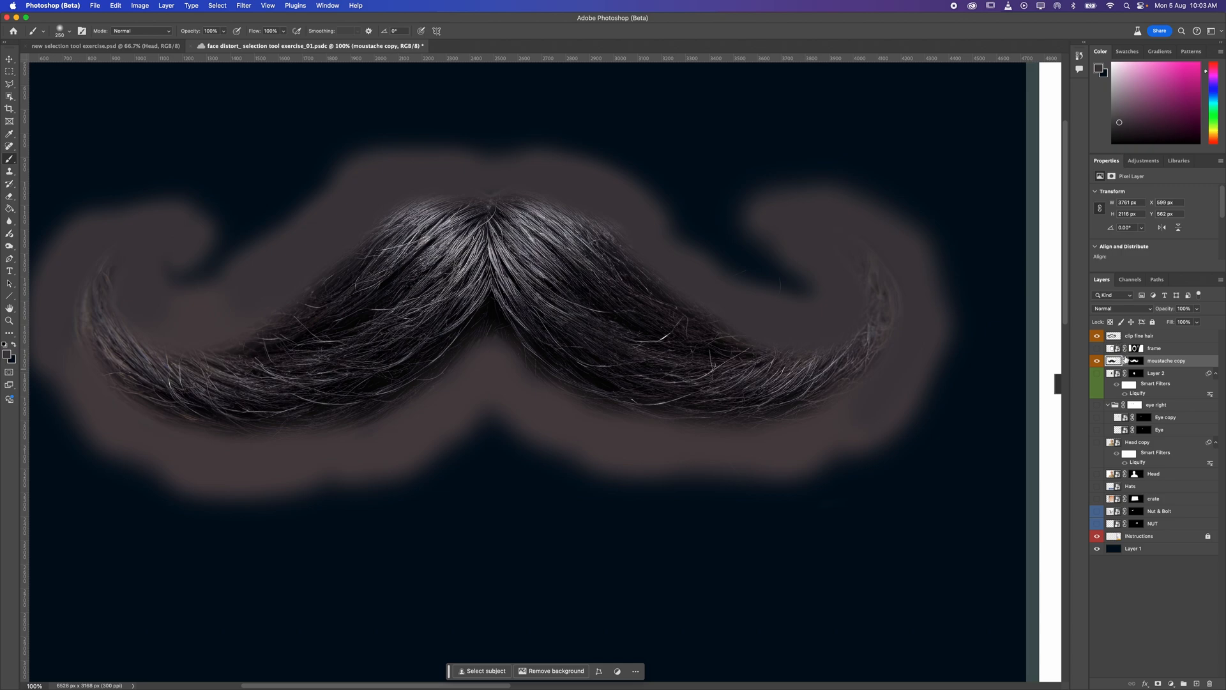
key("super+z")
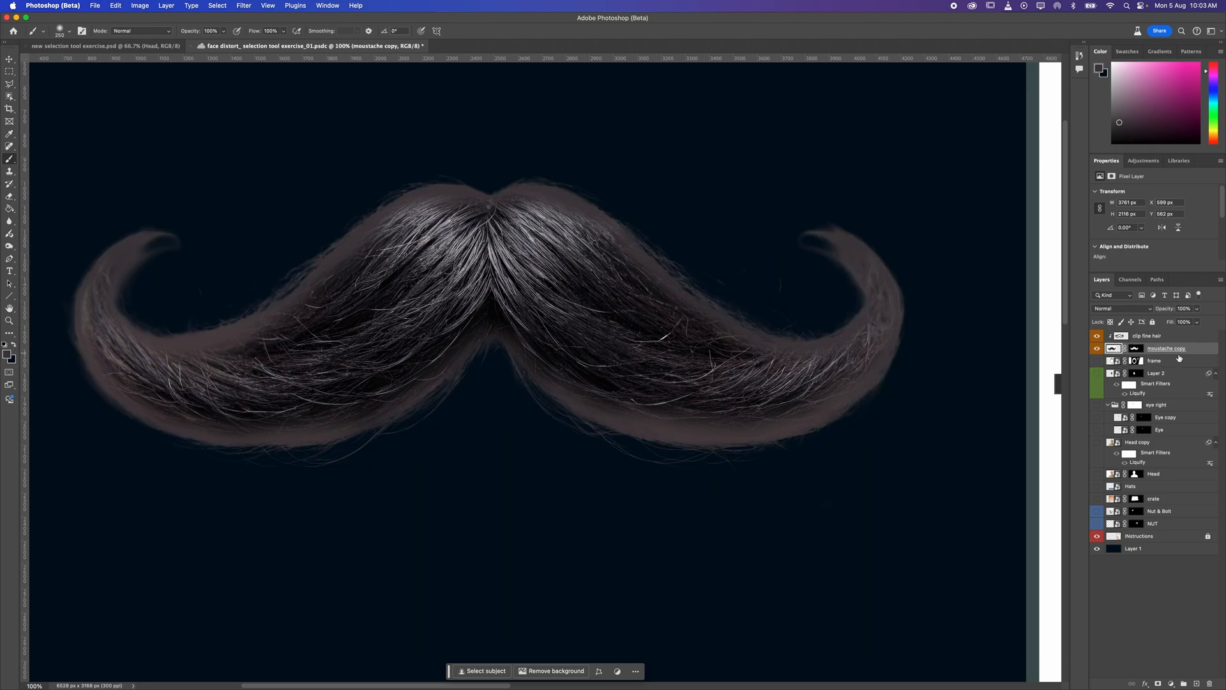
Set the clip fine hair layer's blend mode to Multiply at 100% opacity and compare the moustache with and without it
left_click(1179, 339)
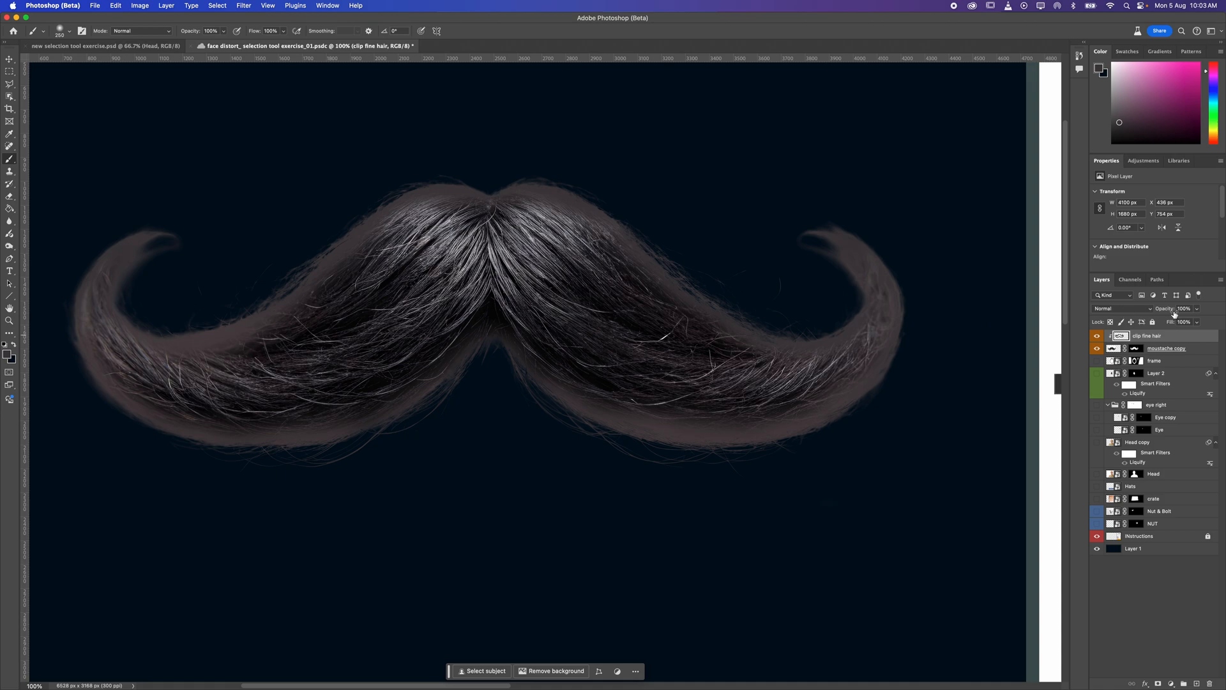
left_click(1106, 310)
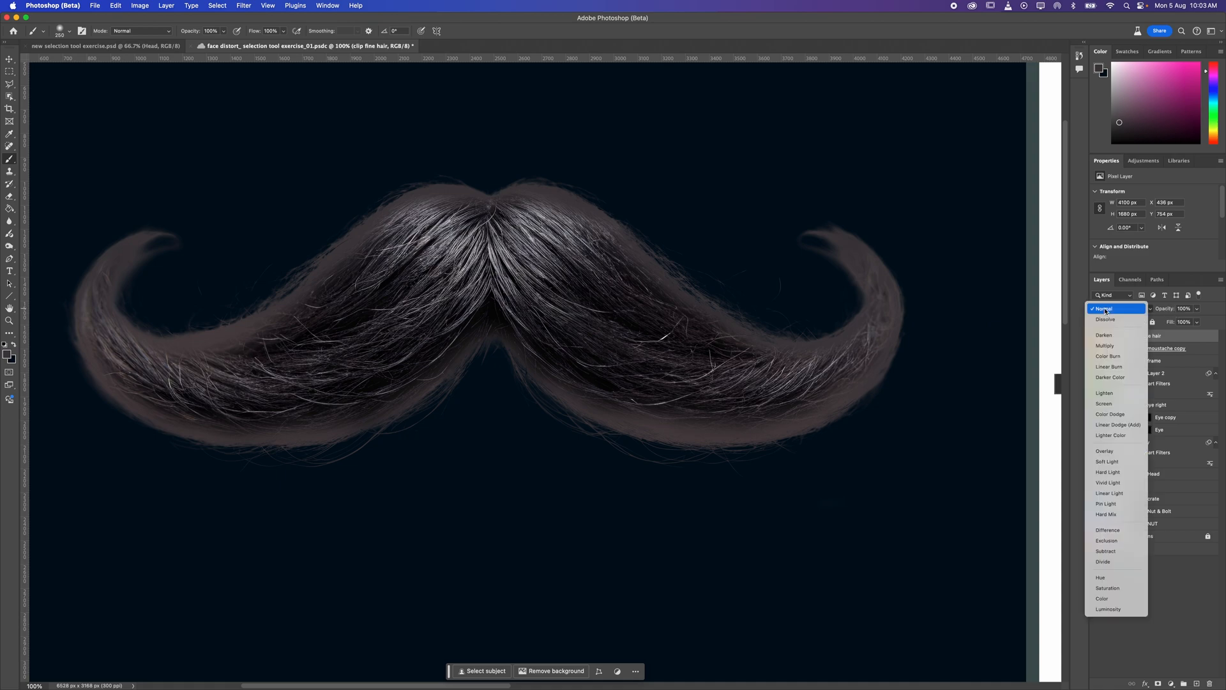
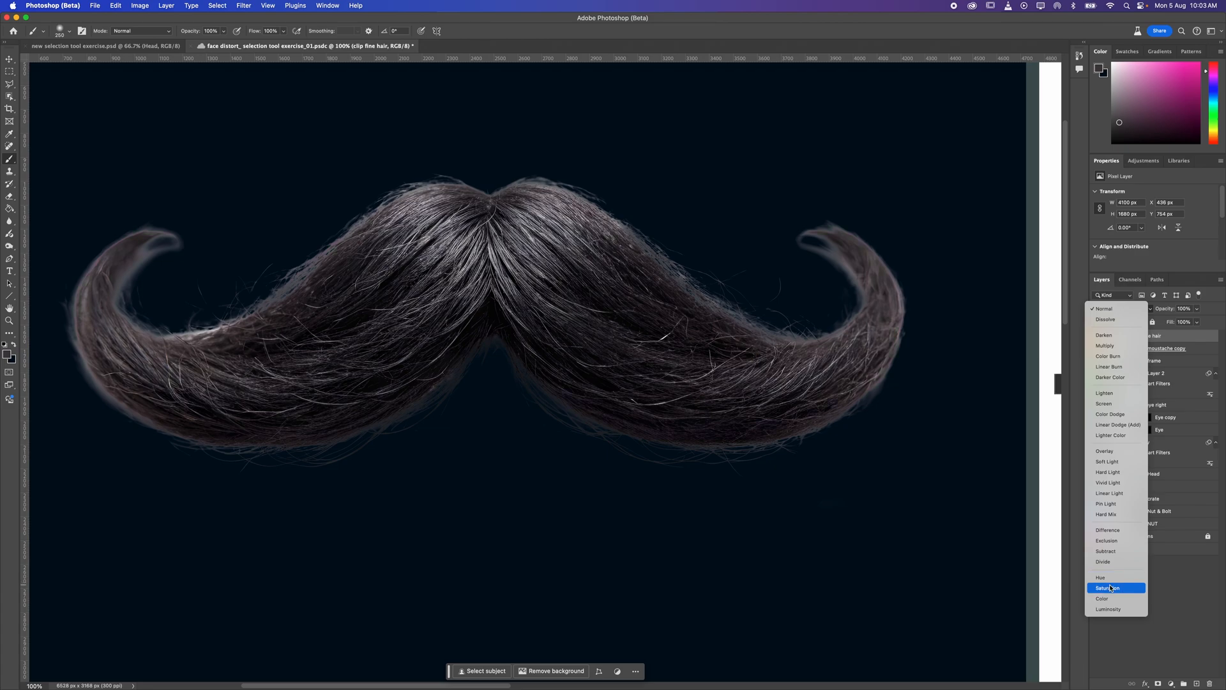
left_click(1122, 350)
left_click(1096, 337)
left_click(1096, 337)
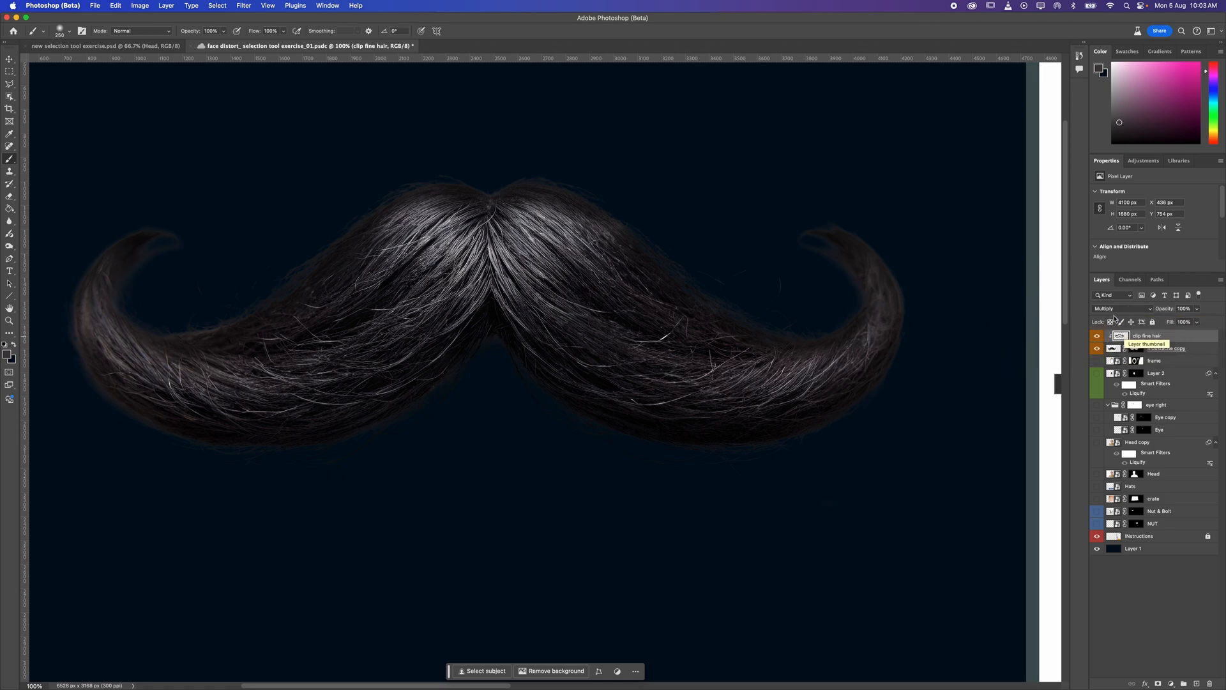
left_click_drag(1161, 311, 1207, 310)
Add a new layer above clip fine hair and clip it to the moustache with a clipping mask
left_click(1195, 684)
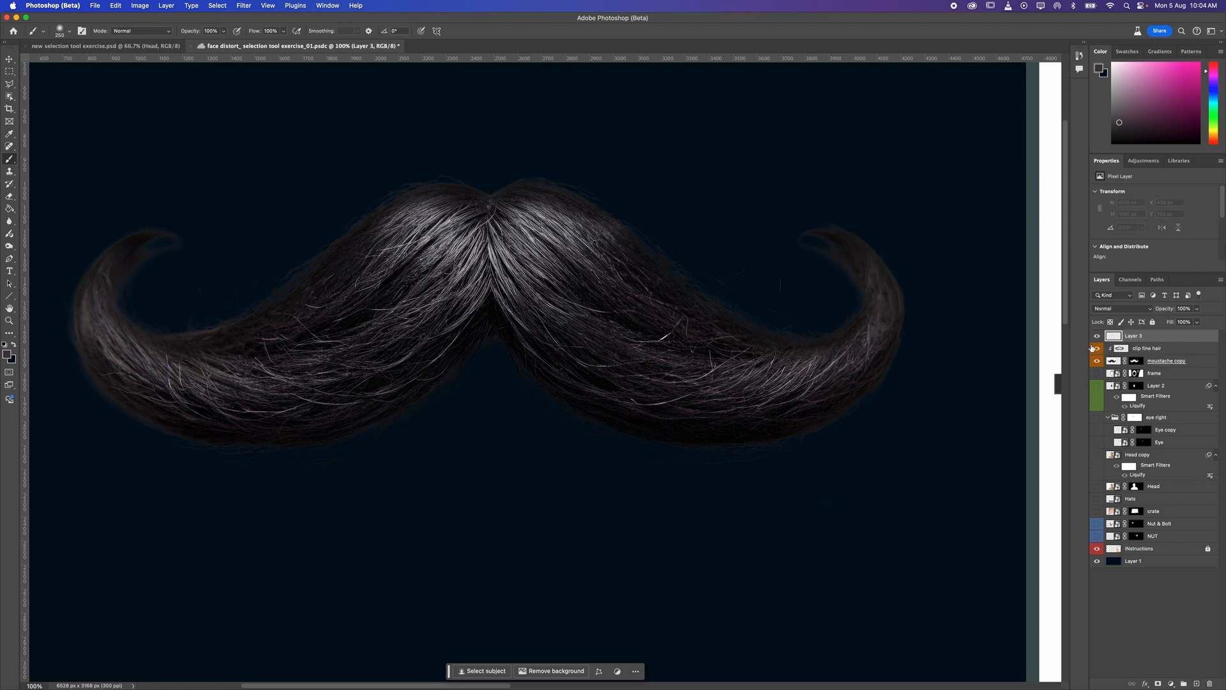
right_click(1163, 338)
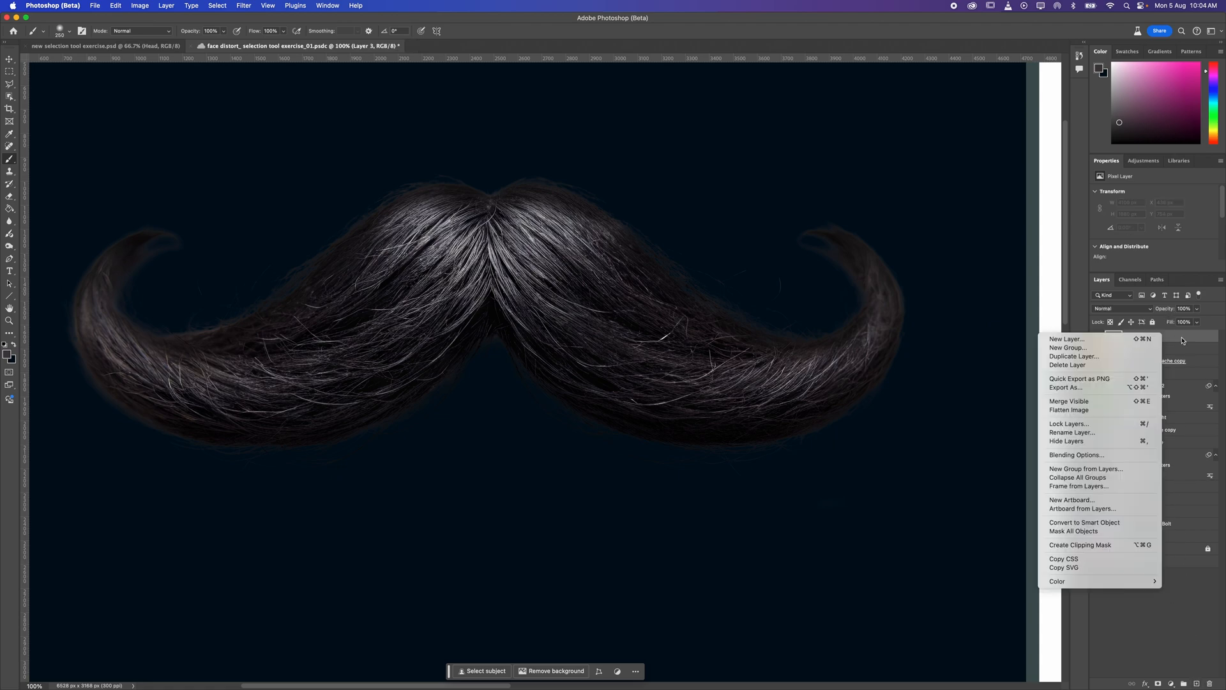
left_click(1092, 545)
Paint near-black and black brush strokes along the moustache's upper edge and curled tips on the new clipped layer
left_click(1119, 134)
left_click_drag(655, 231, 682, 268)
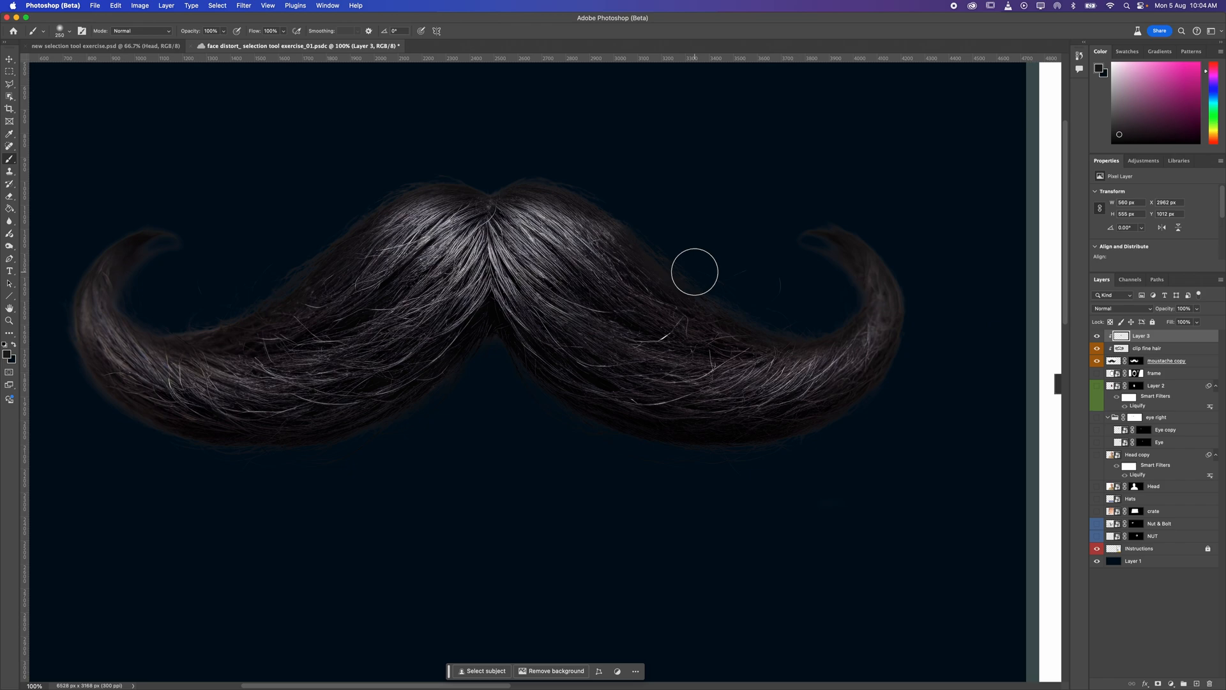
mouse_move(657, 228)
left_mouse_down()
mouse_move(703, 285)
mouse_move(687, 265)
mouse_move(791, 319)
mouse_move(730, 317)
mouse_move(631, 385)
mouse_move(721, 332)
mouse_move(830, 308)
mouse_move(827, 327)
mouse_move(846, 301)
mouse_move(797, 232)
mouse_move(846, 207)
mouse_move(912, 235)
left_mouse_up()
mouse_move(457, 197)
left_mouse_down()
mouse_move(501, 156)
mouse_move(561, 164)
mouse_move(460, 164)
mouse_move(300, 246)
mouse_move(250, 301)
mouse_move(123, 301)
mouse_move(171, 242)
mouse_move(49, 249)
mouse_move(105, 435)
mouse_move(168, 444)
mouse_move(116, 414)
mouse_move(304, 476)
mouse_move(219, 427)
mouse_move(242, 404)
mouse_move(198, 446)
mouse_move(79, 339)
mouse_move(68, 246)
mouse_move(105, 285)
mouse_move(208, 224)
mouse_move(156, 255)
mouse_move(228, 309)
mouse_move(419, 147)
mouse_move(608, 154)
mouse_move(416, 153)
mouse_move(755, 257)
mouse_move(758, 310)
mouse_move(818, 317)
left_mouse_up()
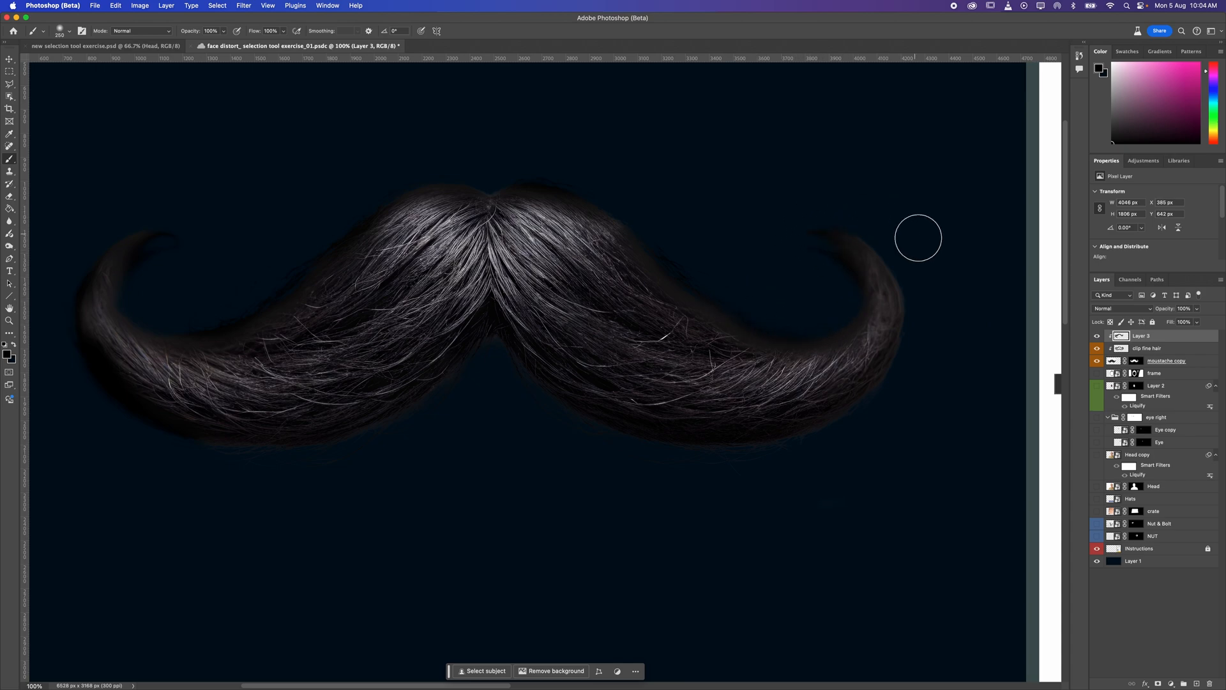
mouse_move(941, 317)
left_mouse_down()
mouse_move(885, 251)
mouse_move(768, 212)
left_mouse_up()
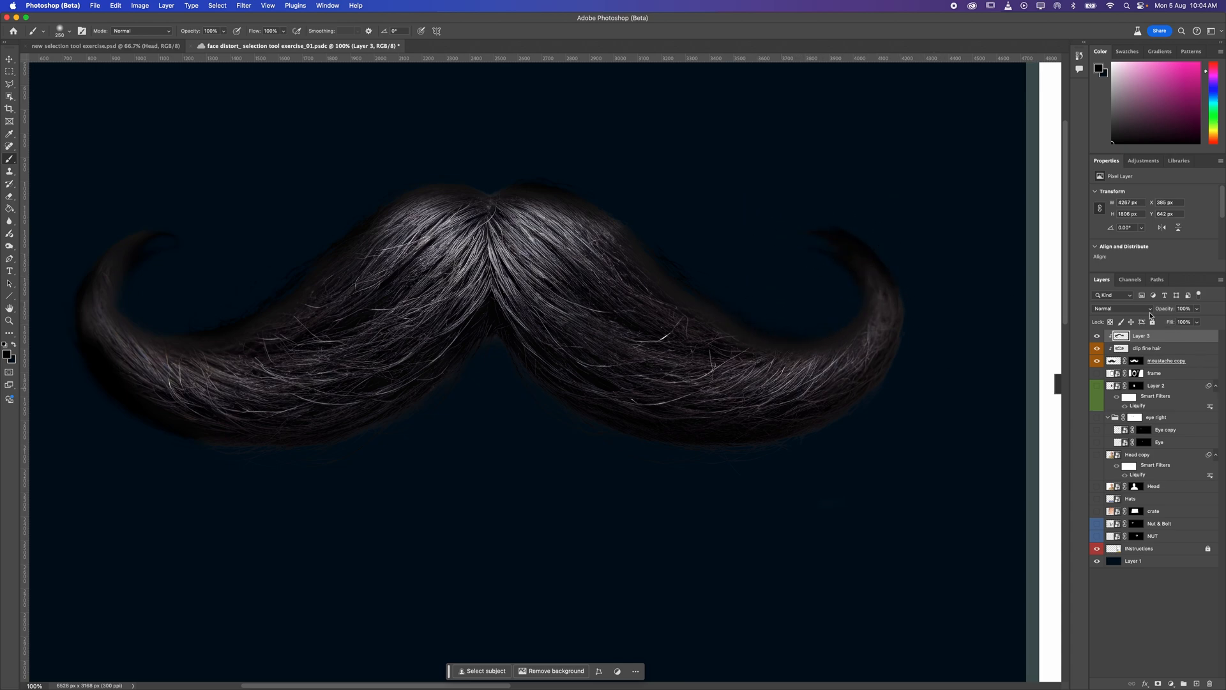
Set Layer 3's blend mode to Overlay with opacity 72%, and compare the moustache with and without it
left_click(1104, 311)
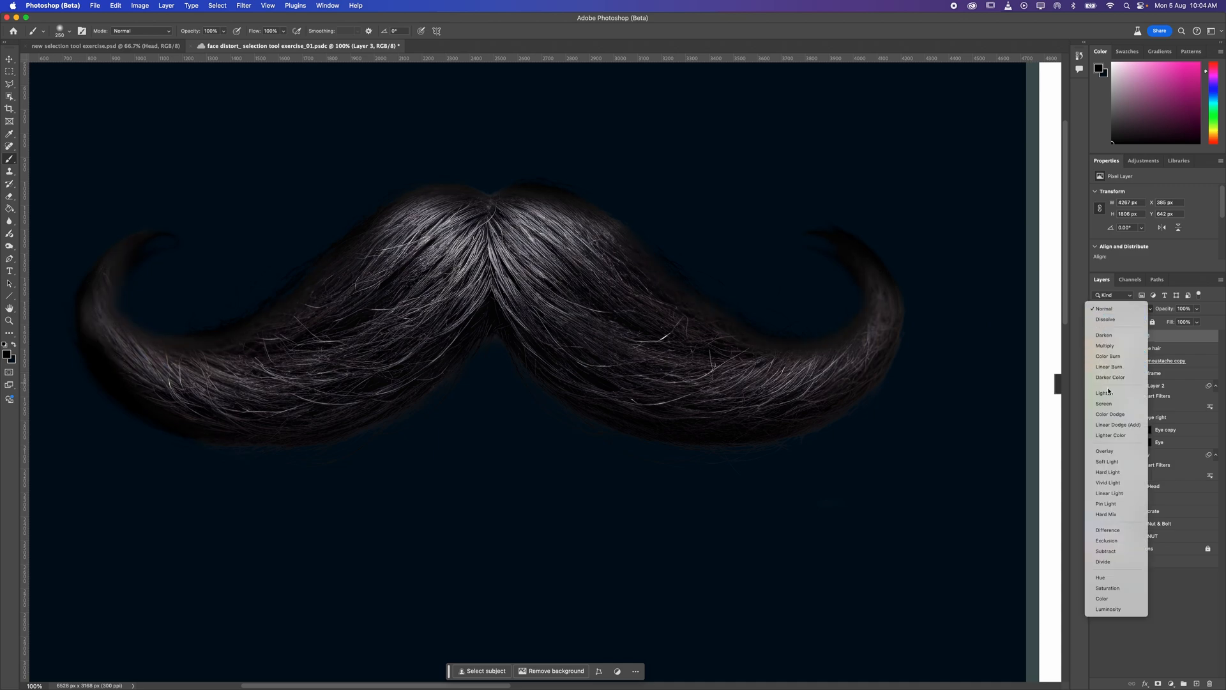
left_click(1116, 453)
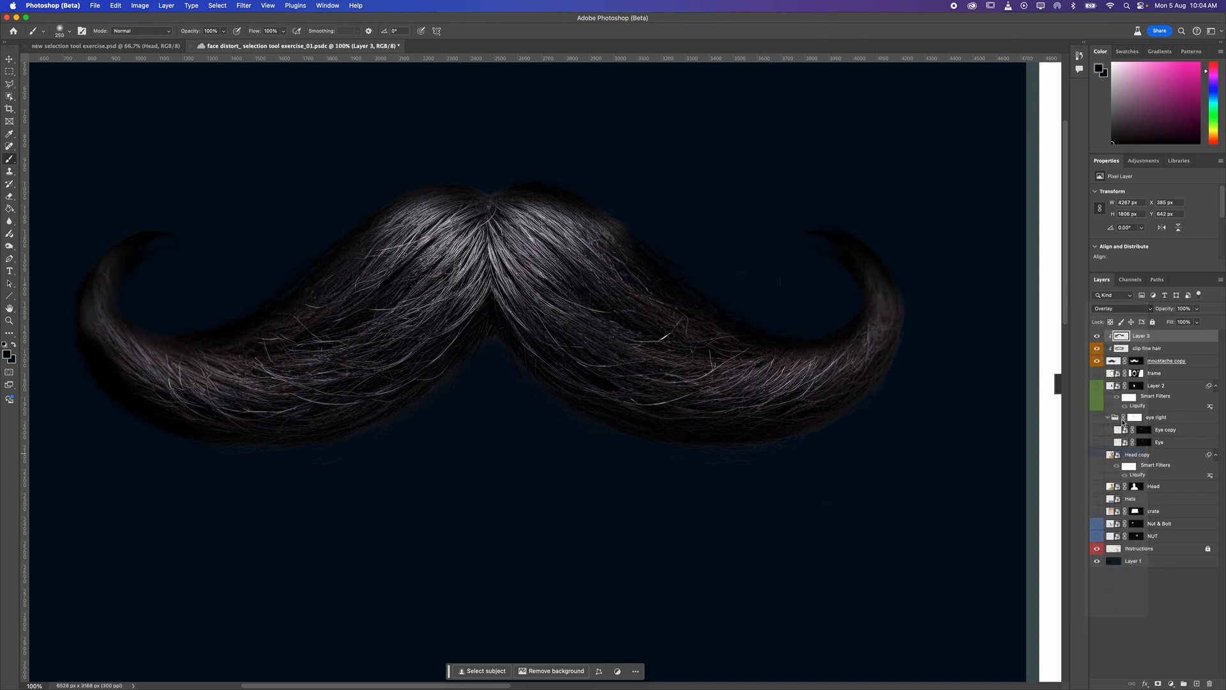
left_click_drag(1164, 309, 1160, 310)
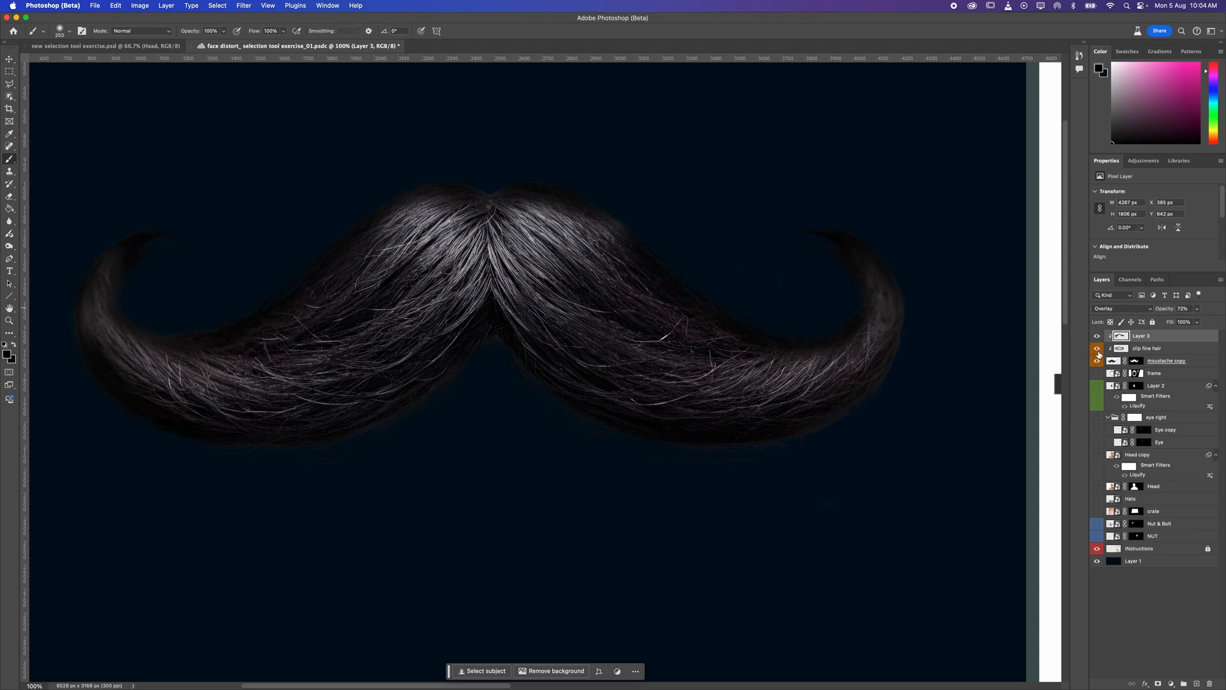
left_click(1097, 337)
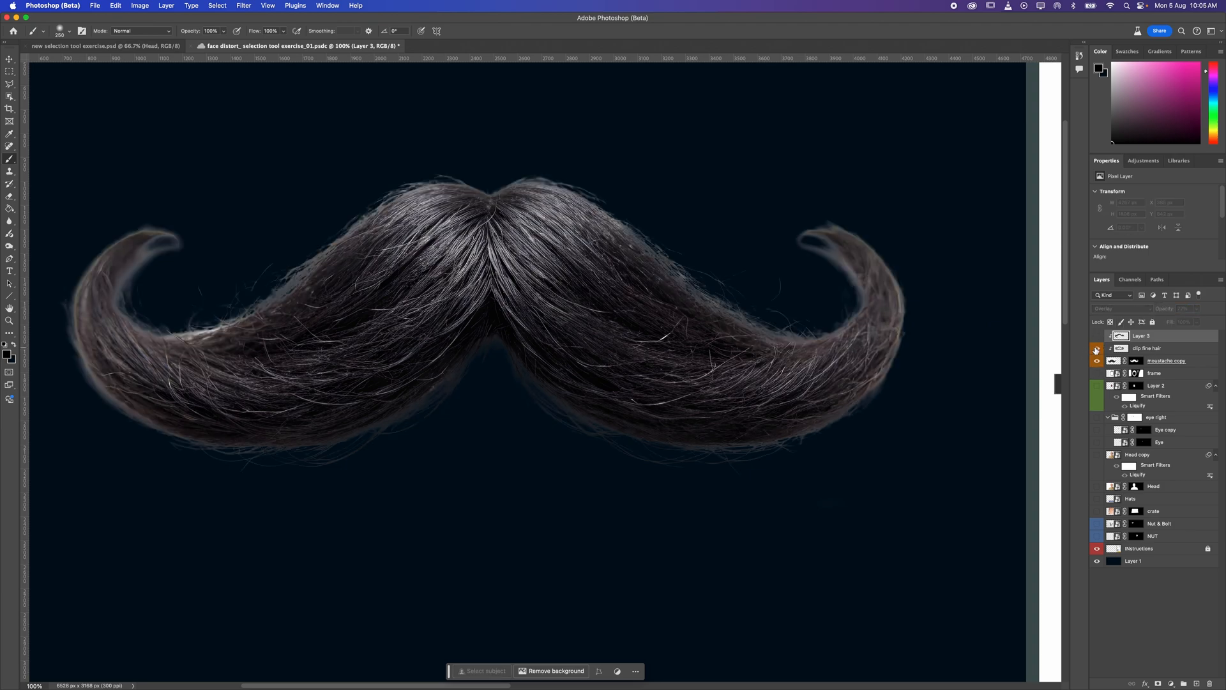
left_click(1097, 337)
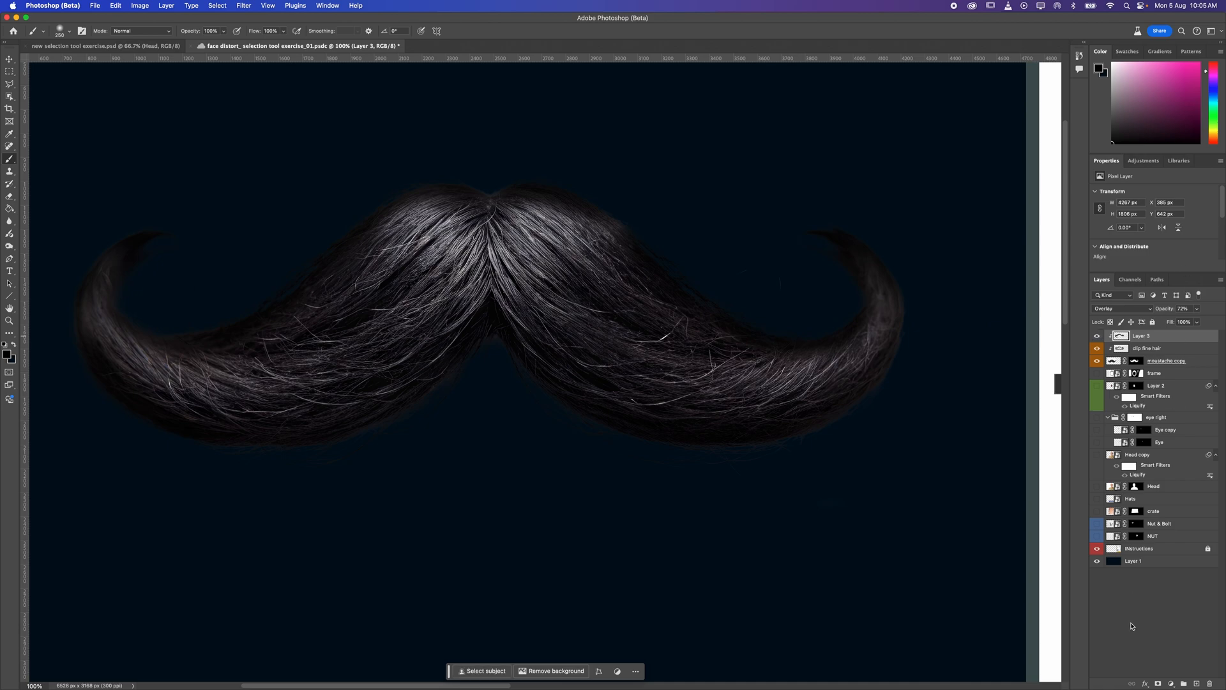
Fill the Layer 1 background with bright pink using the Paint Bucket tool
left_click(1153, 562)
left_click(1198, 64)
key("g")
left_click(821, 430)
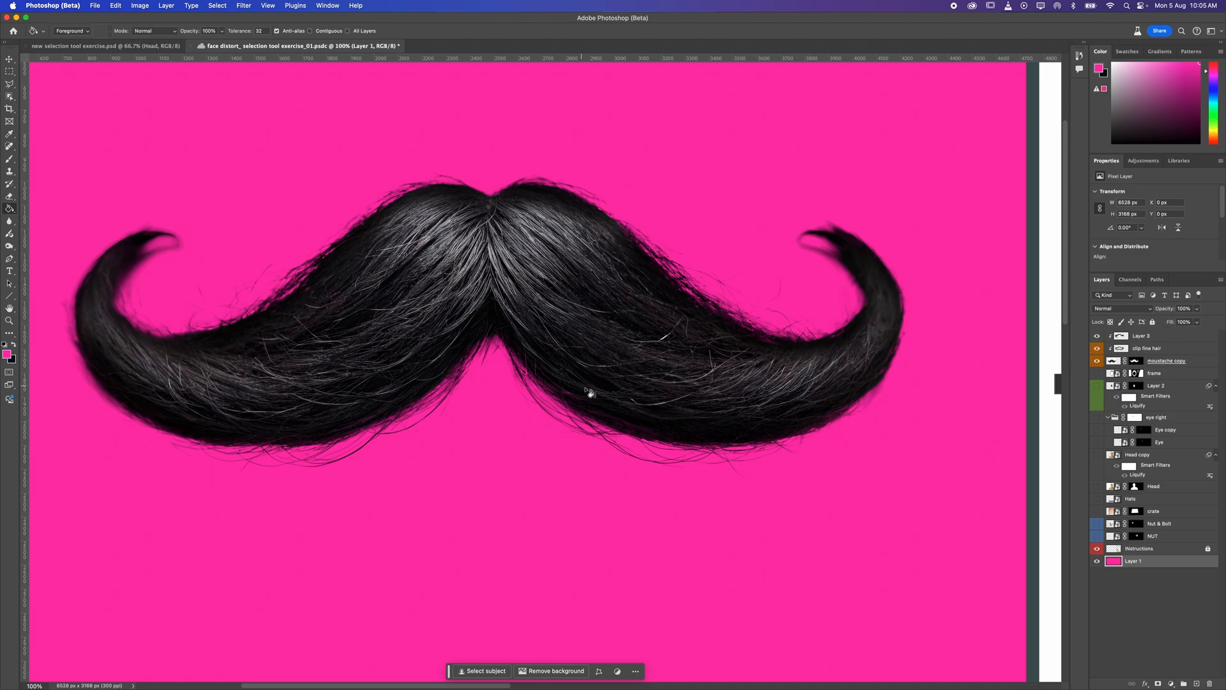
Lower Layer 3's opacity to 11% and check the effect of the clipped layers on the moustache against the pink background
left_click(1135, 336)
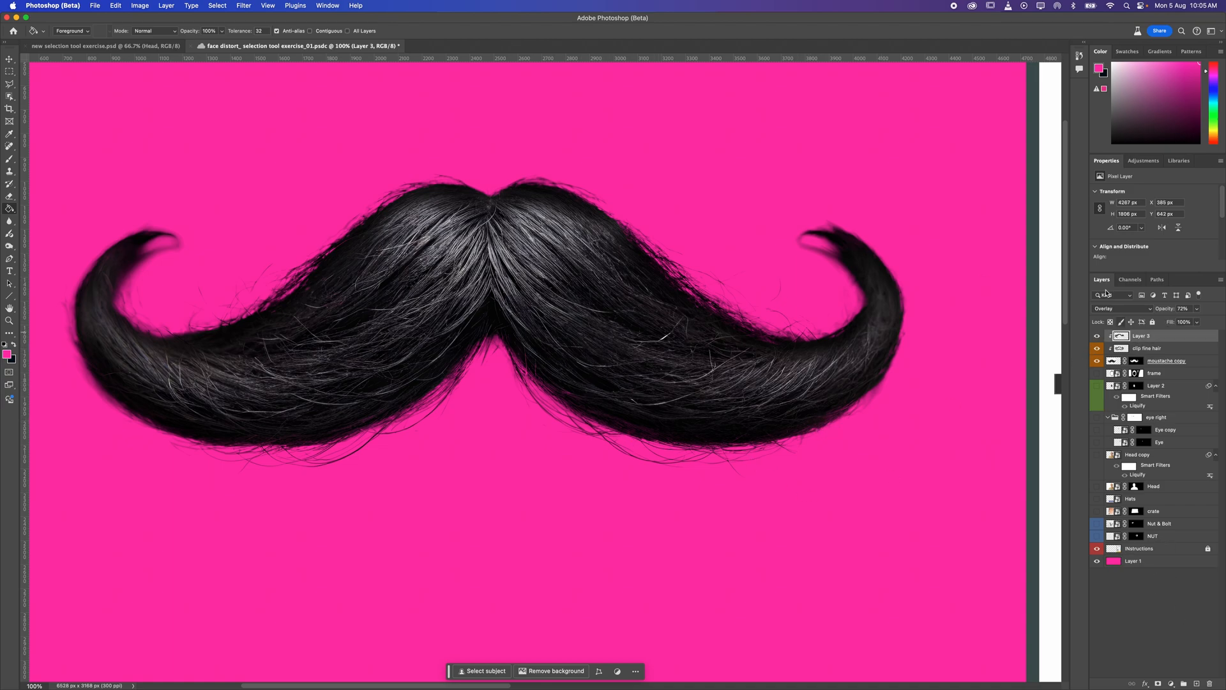
mouse_move(1162, 311)
left_mouse_down()
mouse_move(1171, 325)
mouse_move(1156, 312)
left_mouse_up()
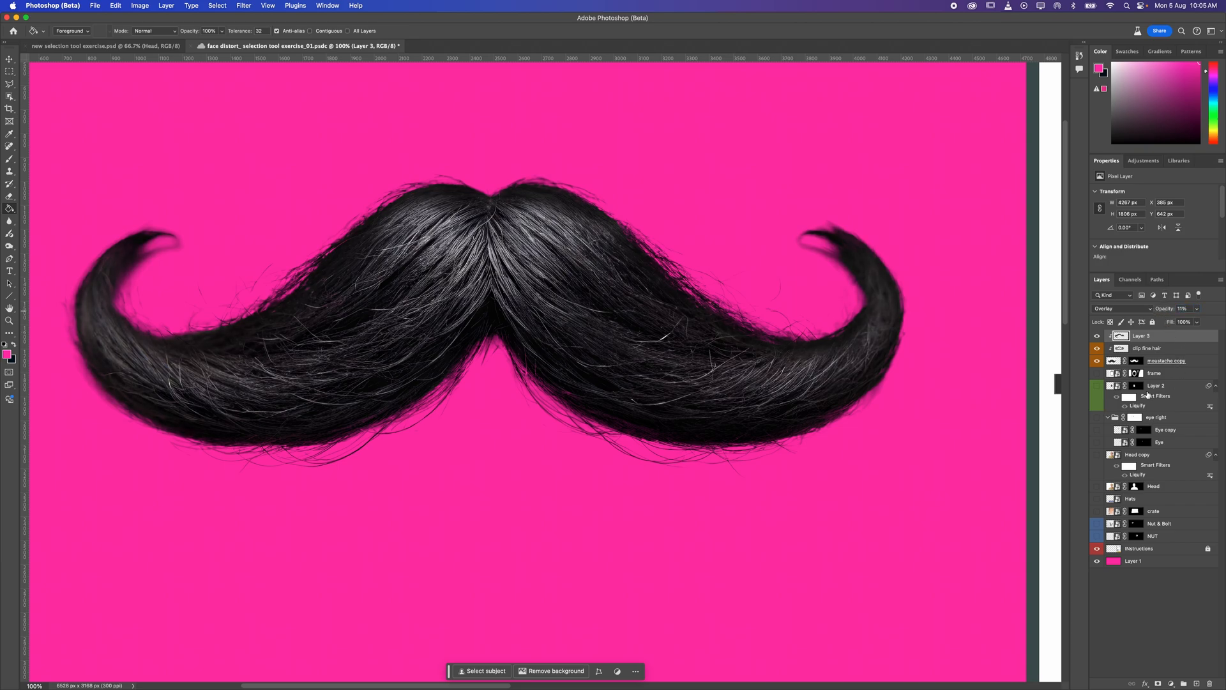
left_click(1184, 627)
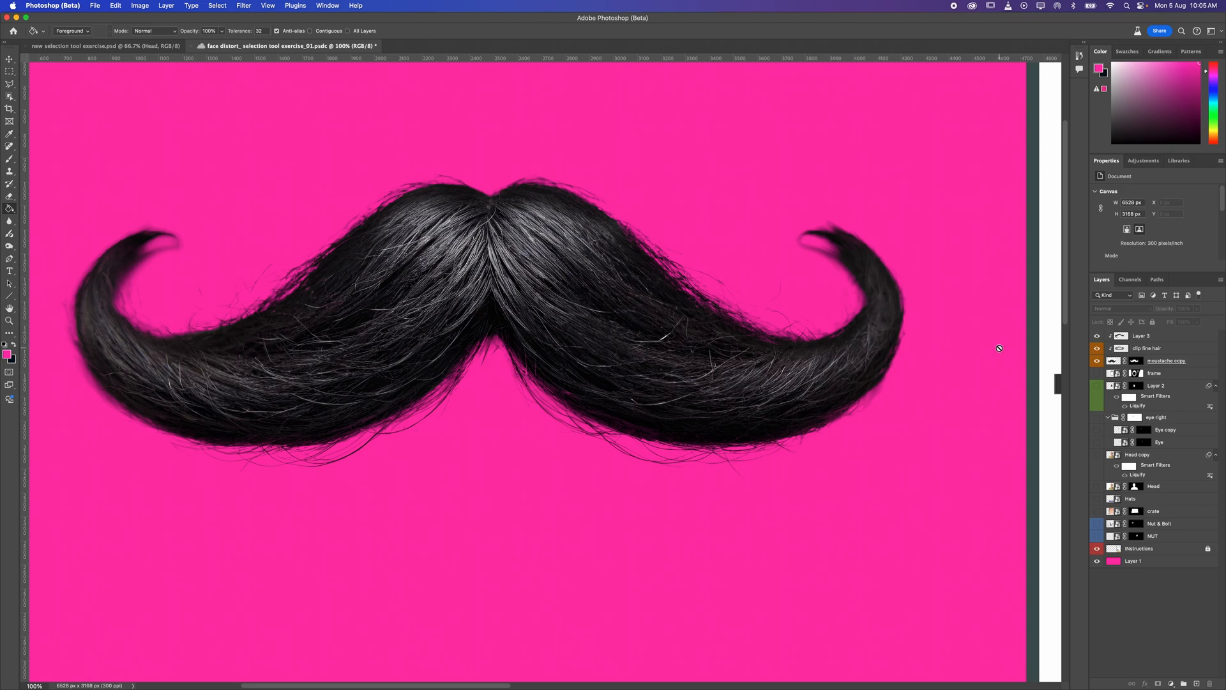
left_click(1097, 349)
left_click(1097, 348)
left_click(1097, 338)
Group Layer 3, clip fine hair and moustache copy together and check the group by hiding and showing it
left_click(1160, 338)
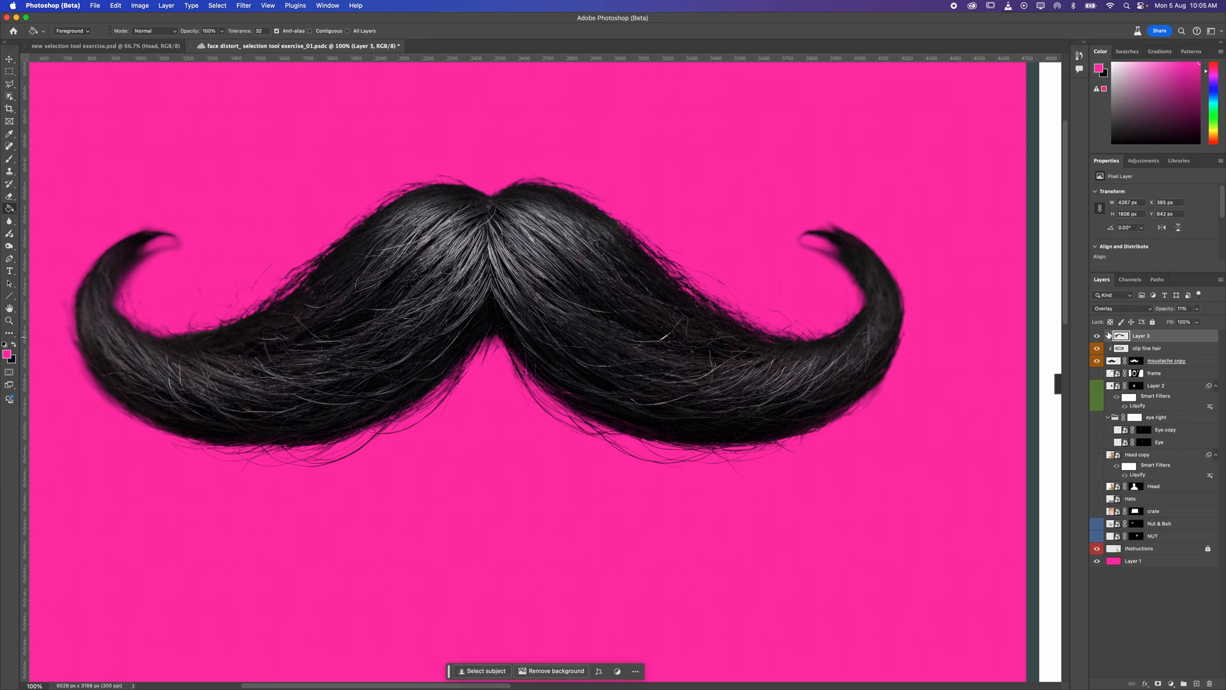
left_click(1204, 361, "shift")
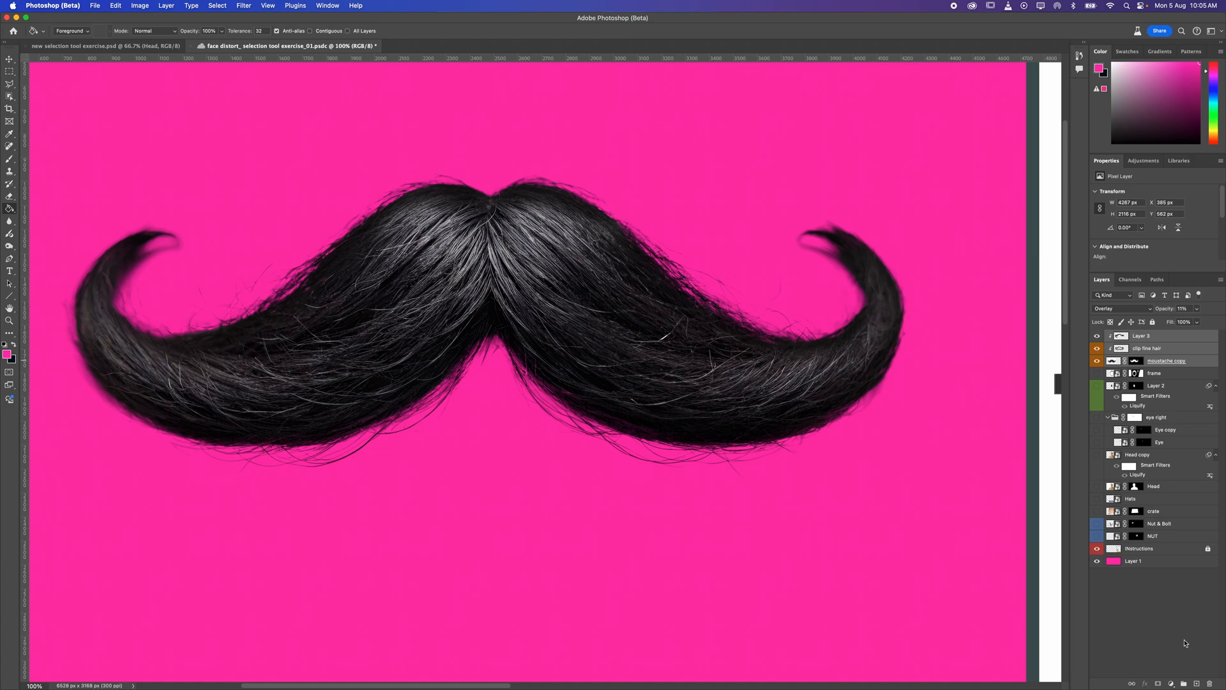
left_click(1185, 684)
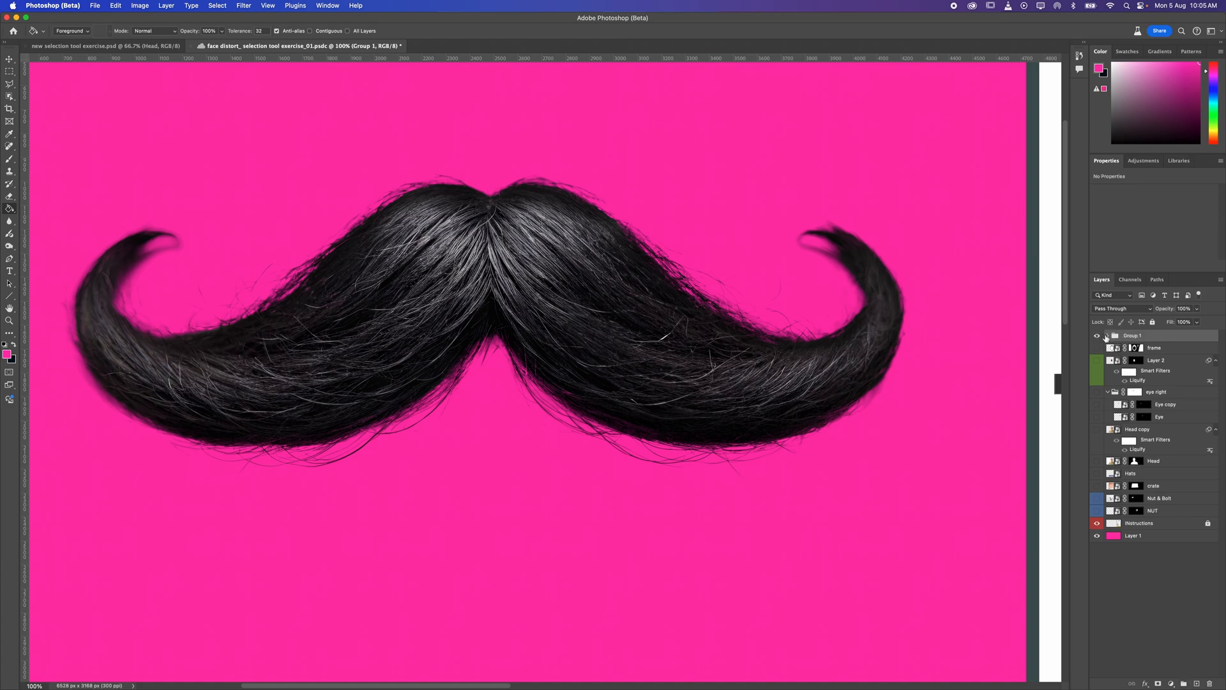
left_click(1097, 335)
left_click(1097, 335)
Rename the new moustache group TACH and give it an orange color label
type("TACH")
key("Return")
right_click(1147, 339)
mouse_move(1124, 676)
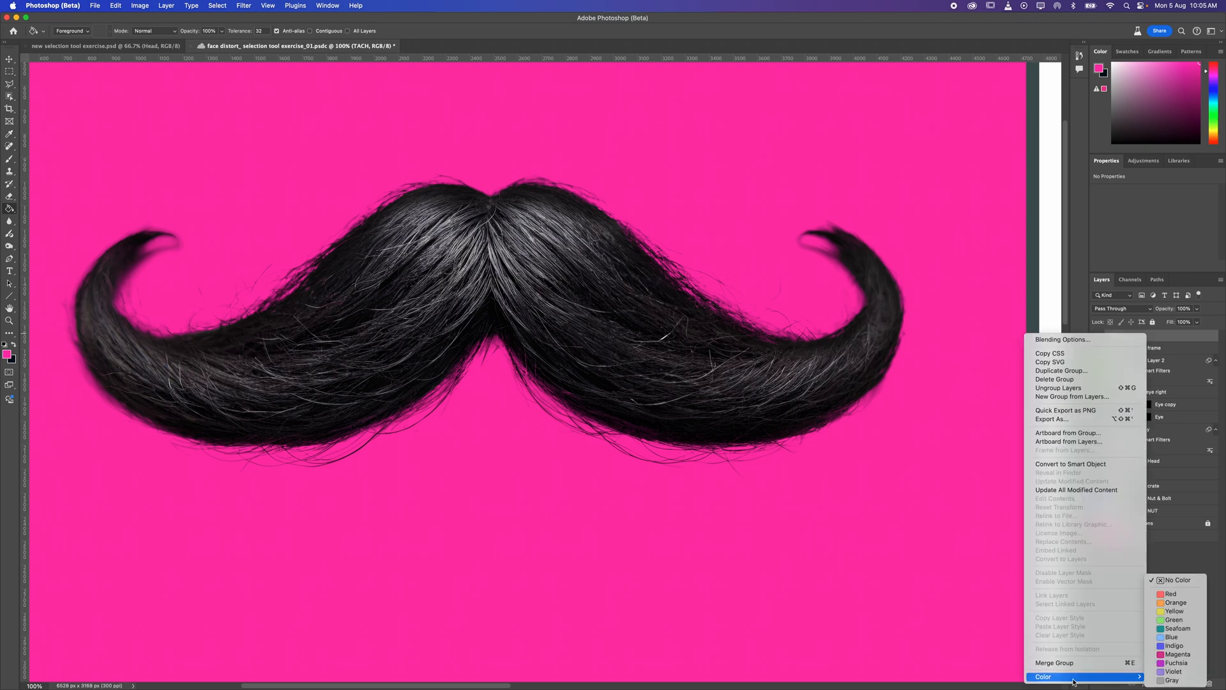
left_click(1177, 603)
Move the TACH group around the canvas with the Move tool, ending slightly up and left of its original place
left_click(9, 57)
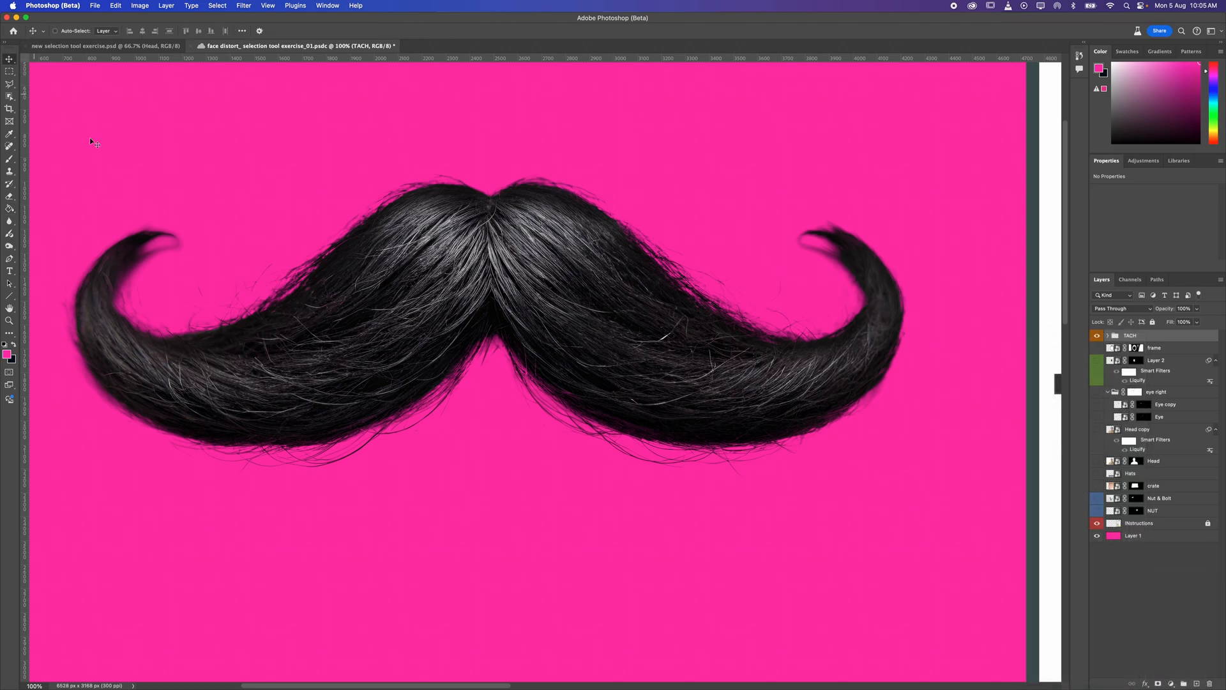
mouse_move(406, 306)
left_mouse_down()
mouse_move(442, 307)
mouse_move(415, 356)
left_mouse_up()
left_click_drag(563, 390, 539, 341)
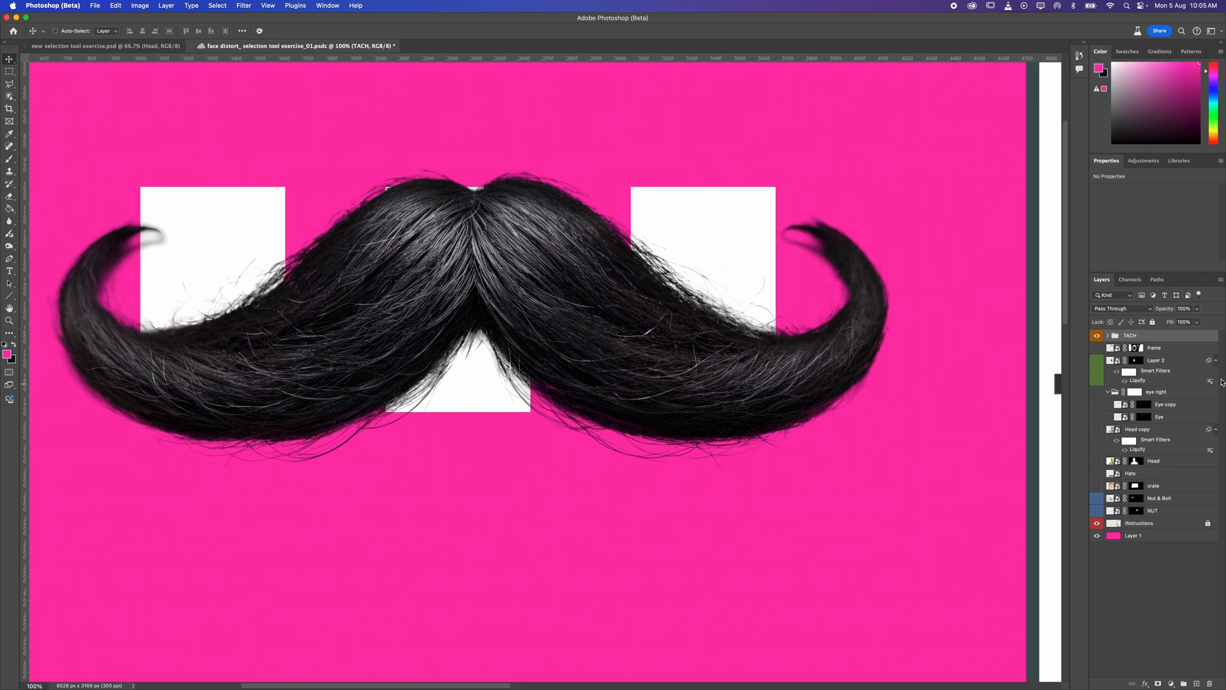
left_click(1096, 336)
left_click(1096, 336)
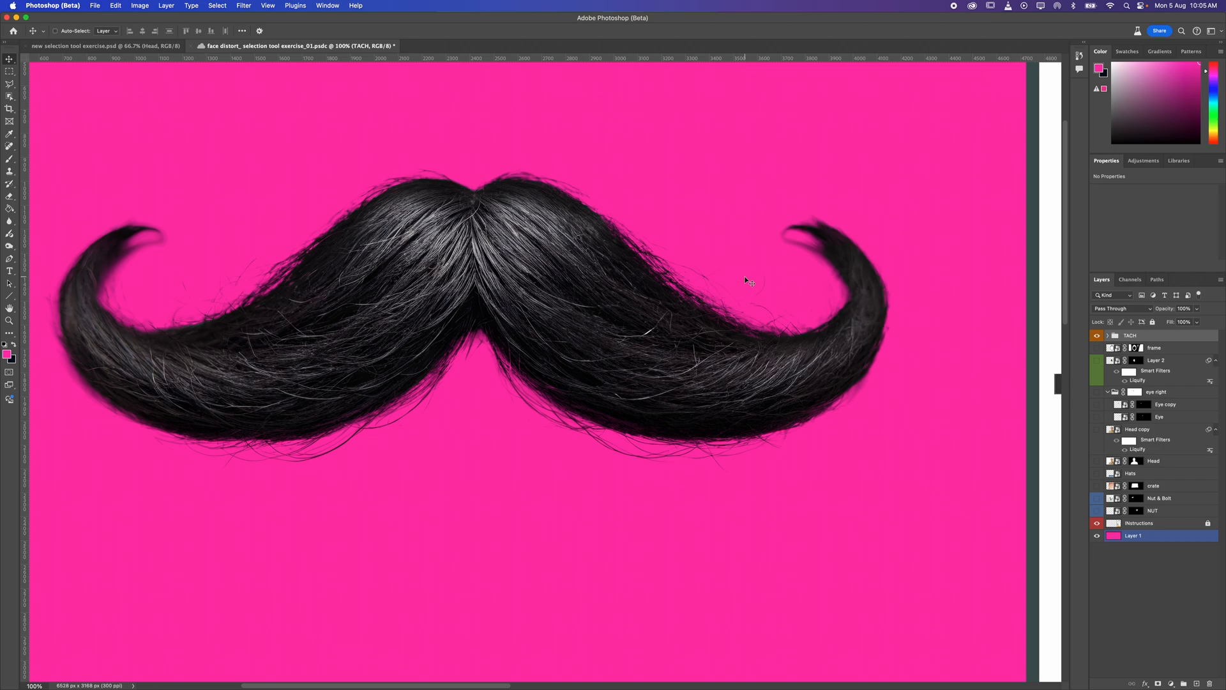
Reposition the TACH group near the middle of the pink area and show the Head copy layer
key("super+minus")
key("super+minus")
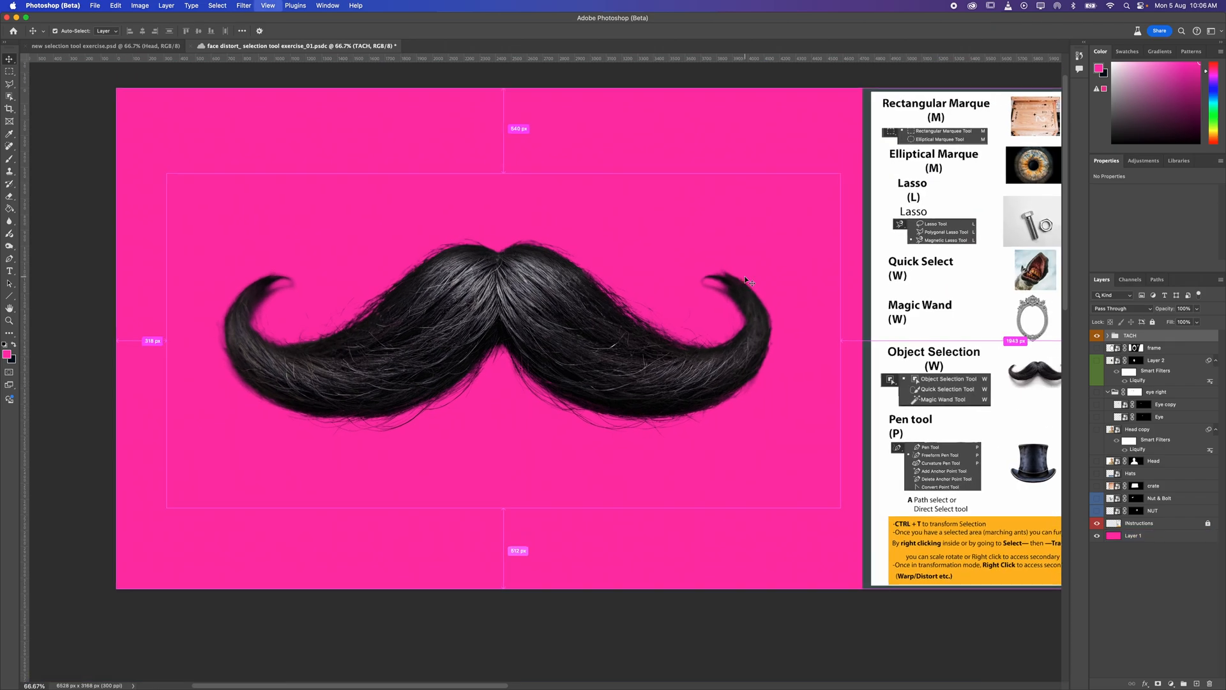
left_click_drag(603, 372, 653, 356)
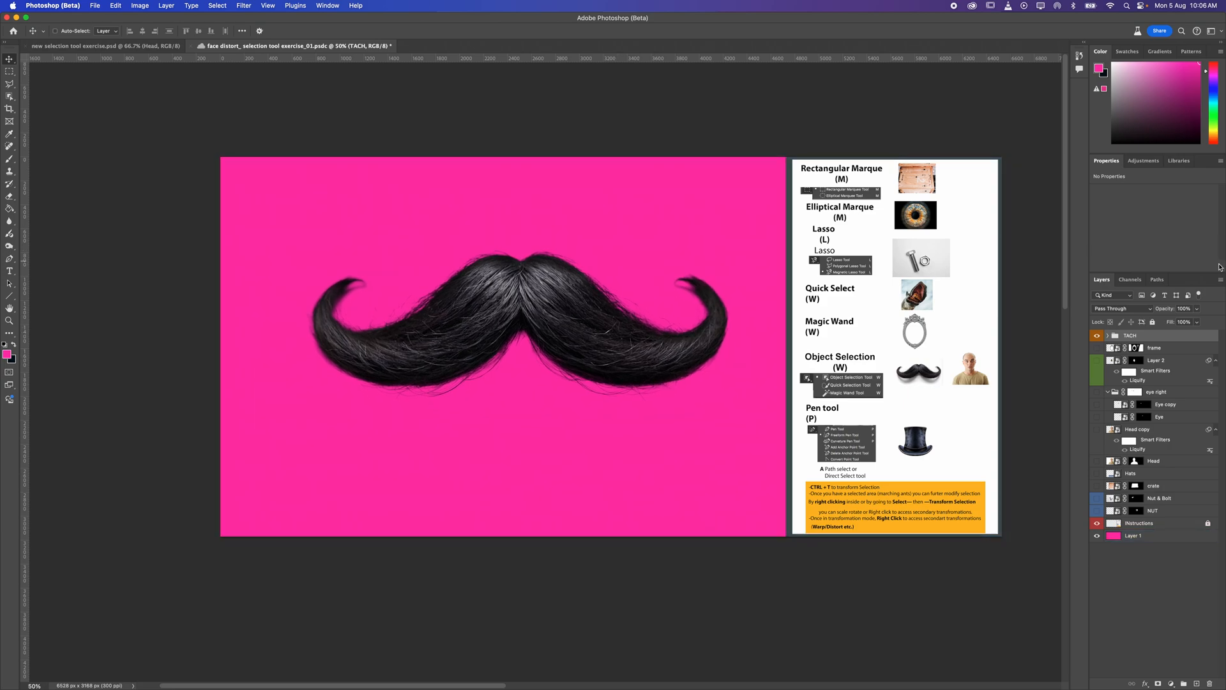
left_click(765, 314, "super")
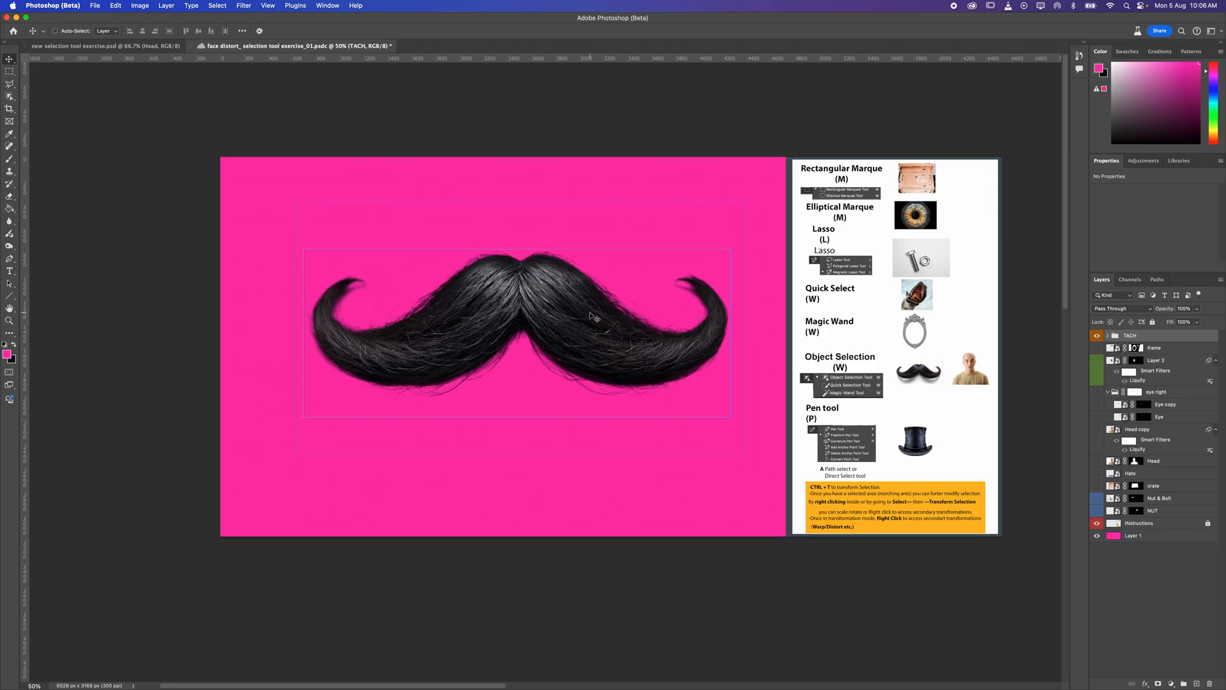
left_click(1096, 429)
Try scaling the TACH group to about 32% to fit the moustache on the man's face, and undo the transform
key("super+t")
left_click_drag(780, 201, 583, 313)
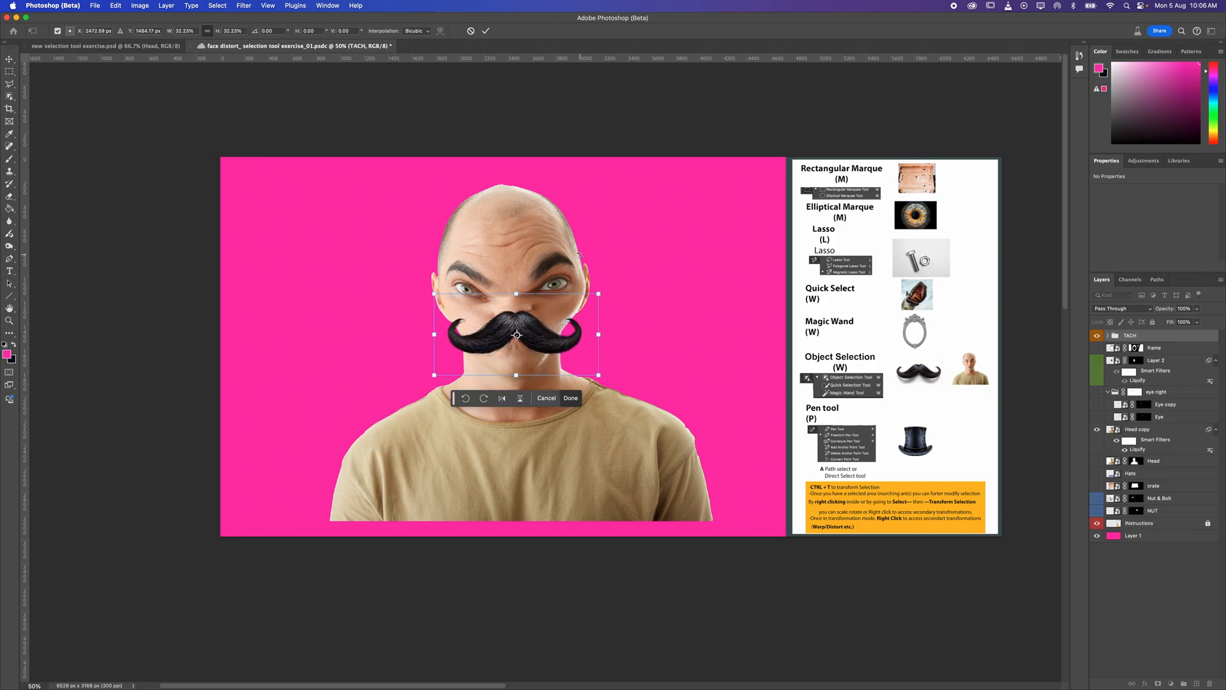
left_click(581, 257)
key("super")
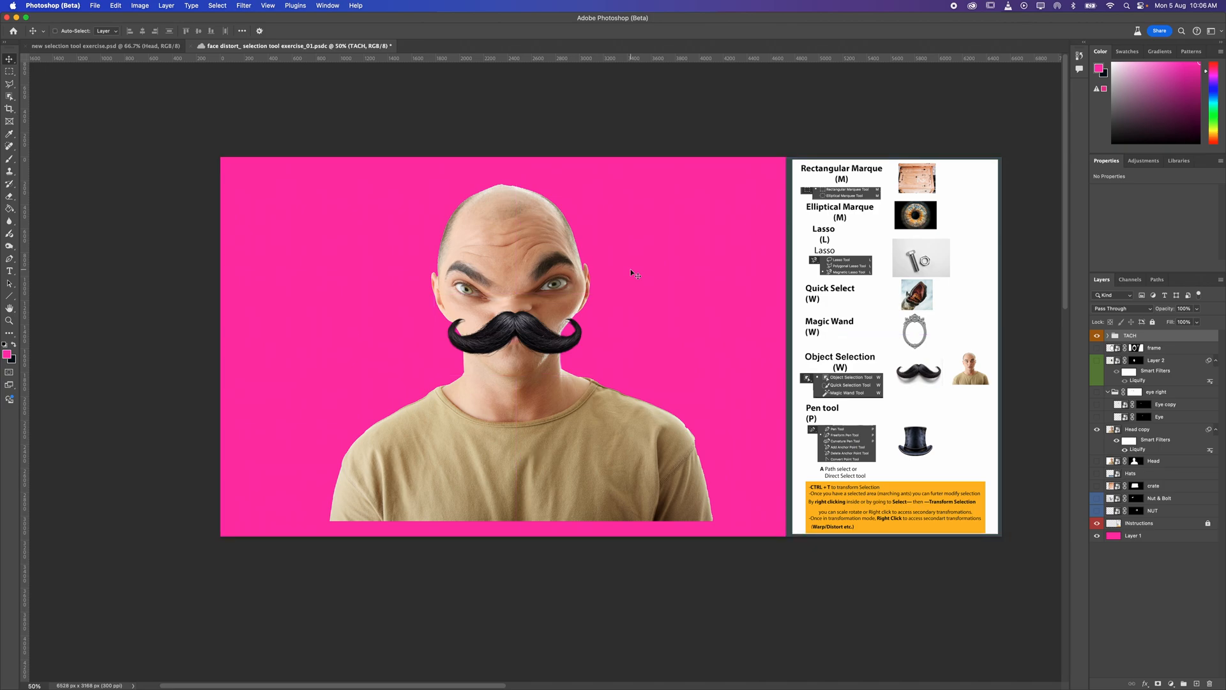
key("super+z")
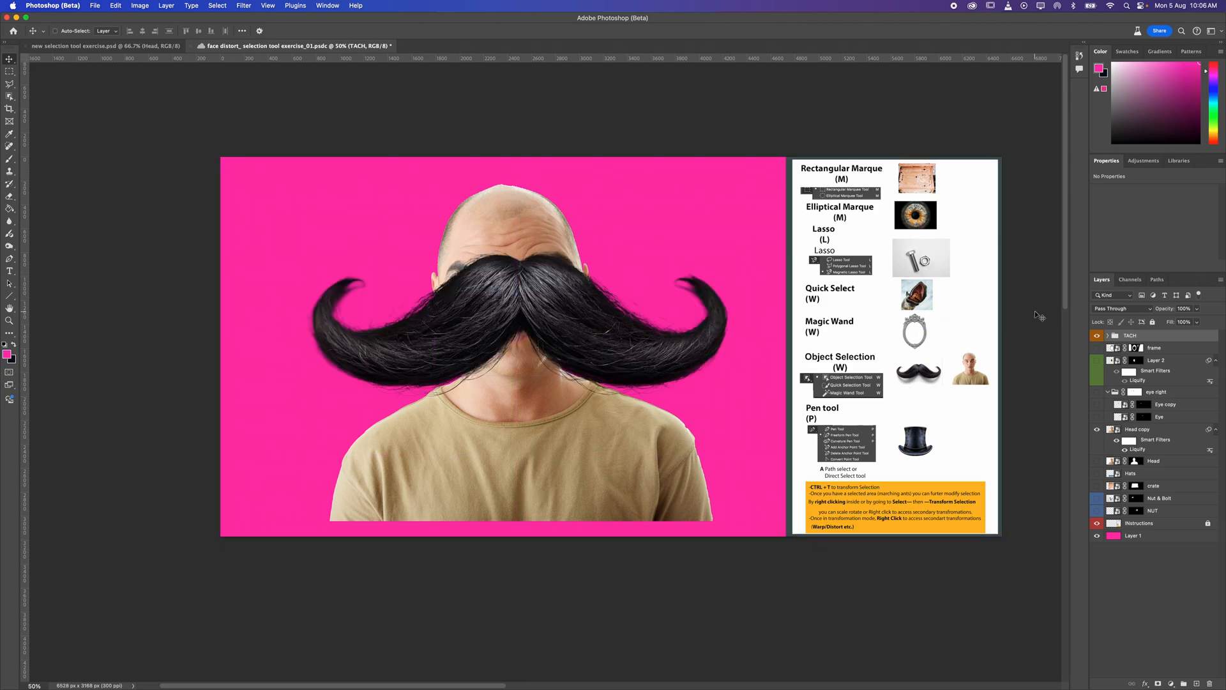
Expand the TACH group and review its clipped layers, ending with the moustache copy layer selected
left_click(1108, 335)
left_click(1132, 373)
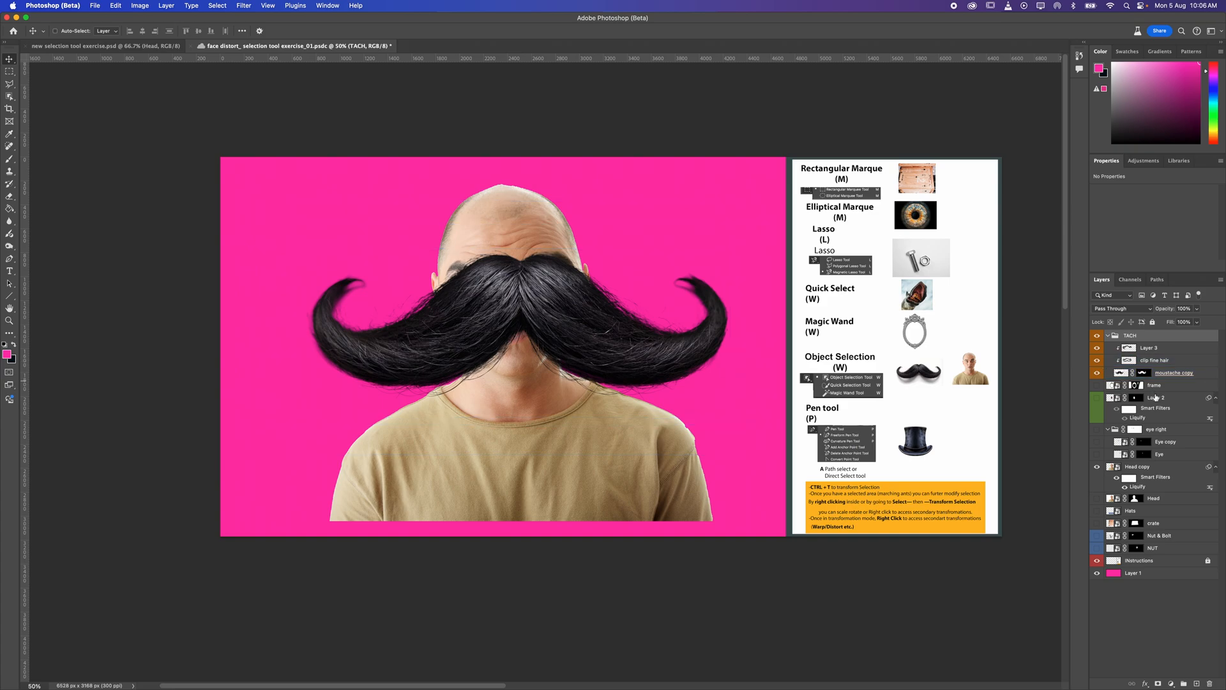
left_click(1136, 375)
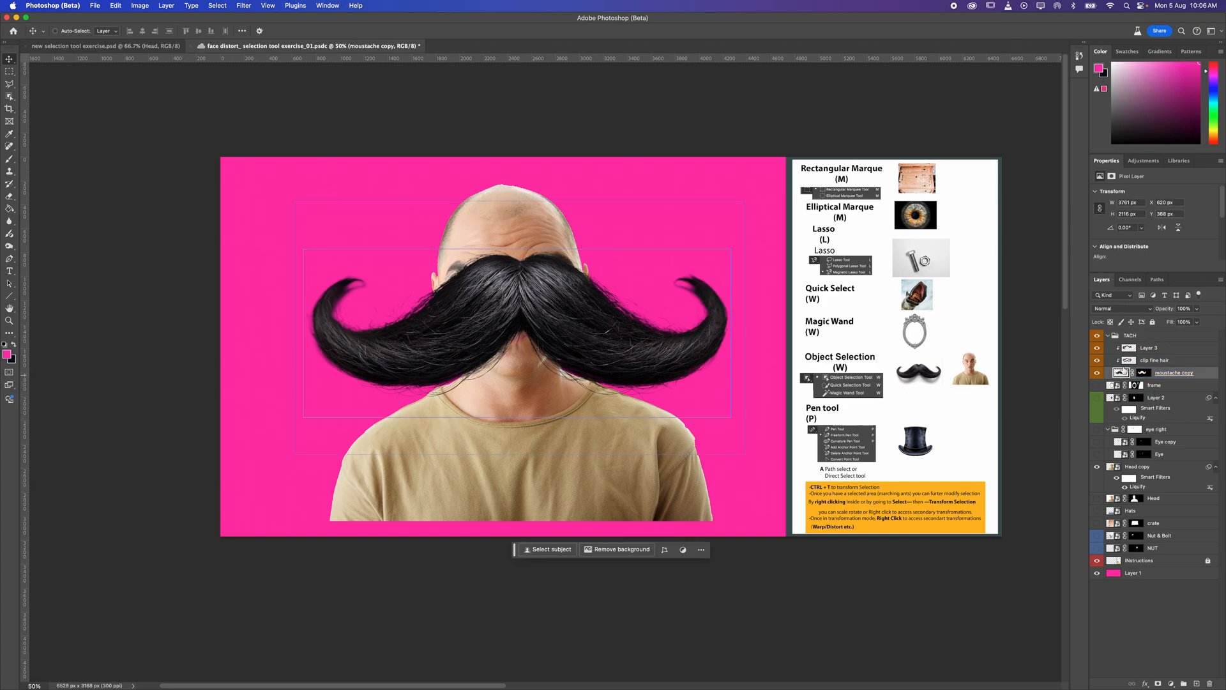
left_click(1125, 361)
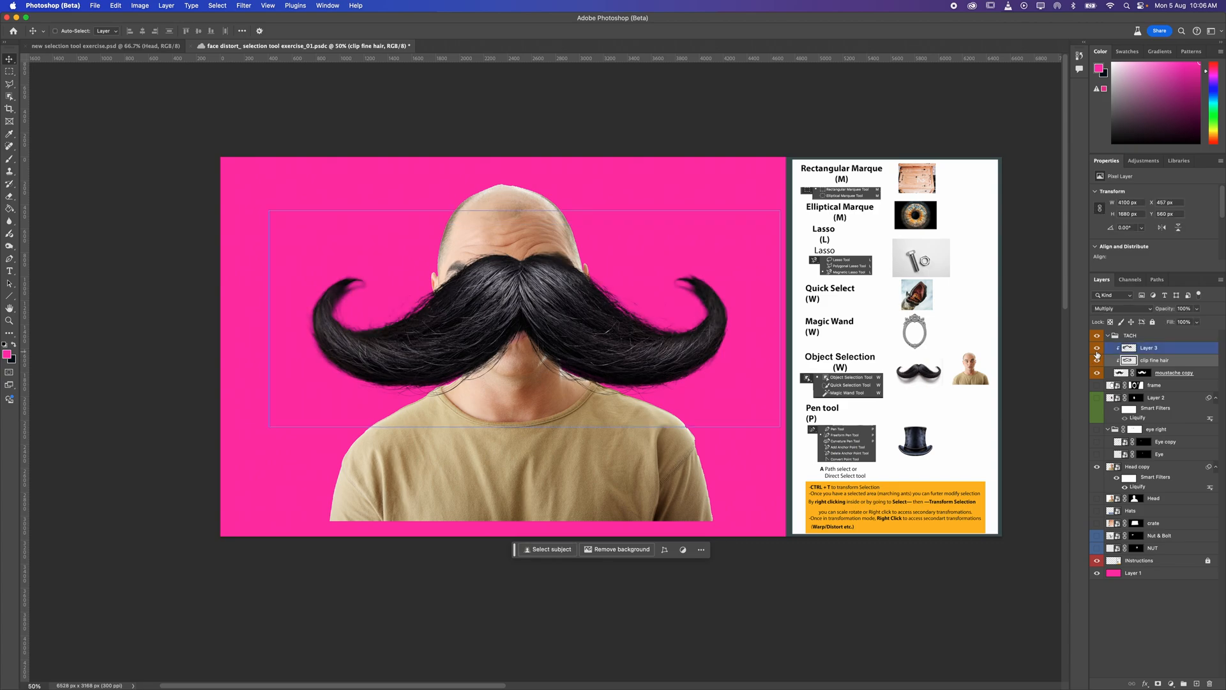
left_click(1119, 372)
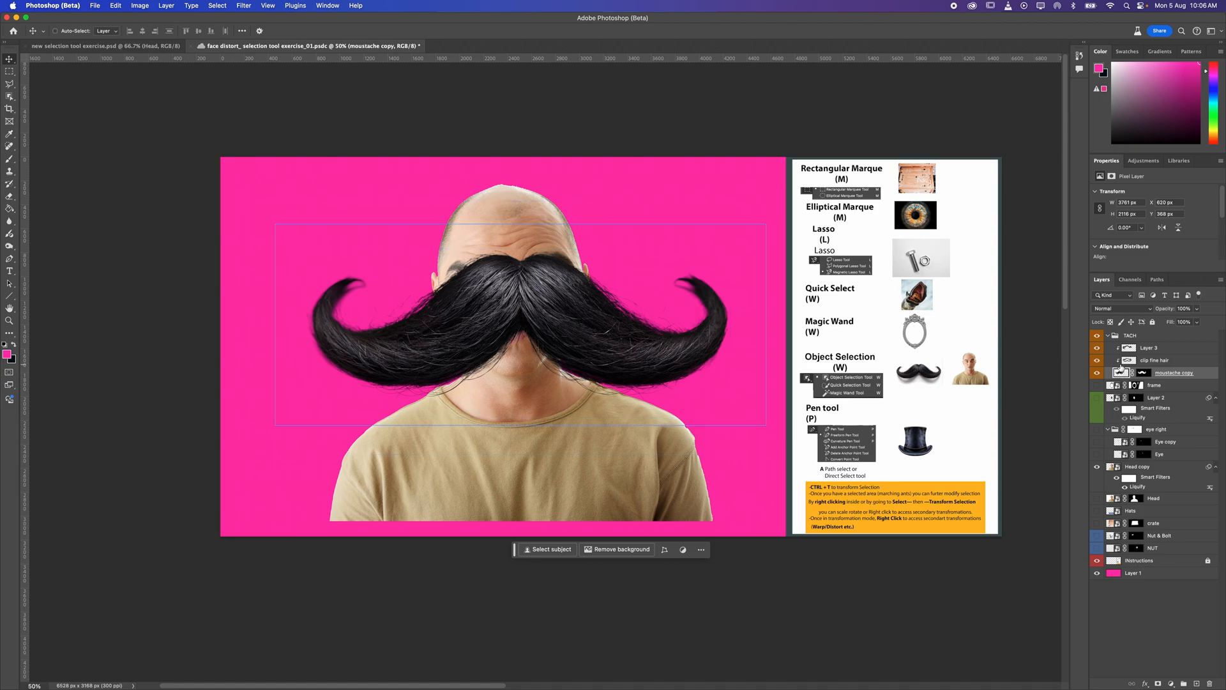
Convert Layer 3, clip fine hair and moustache copy in the TACH group into a single smart object
left_click(1125, 338)
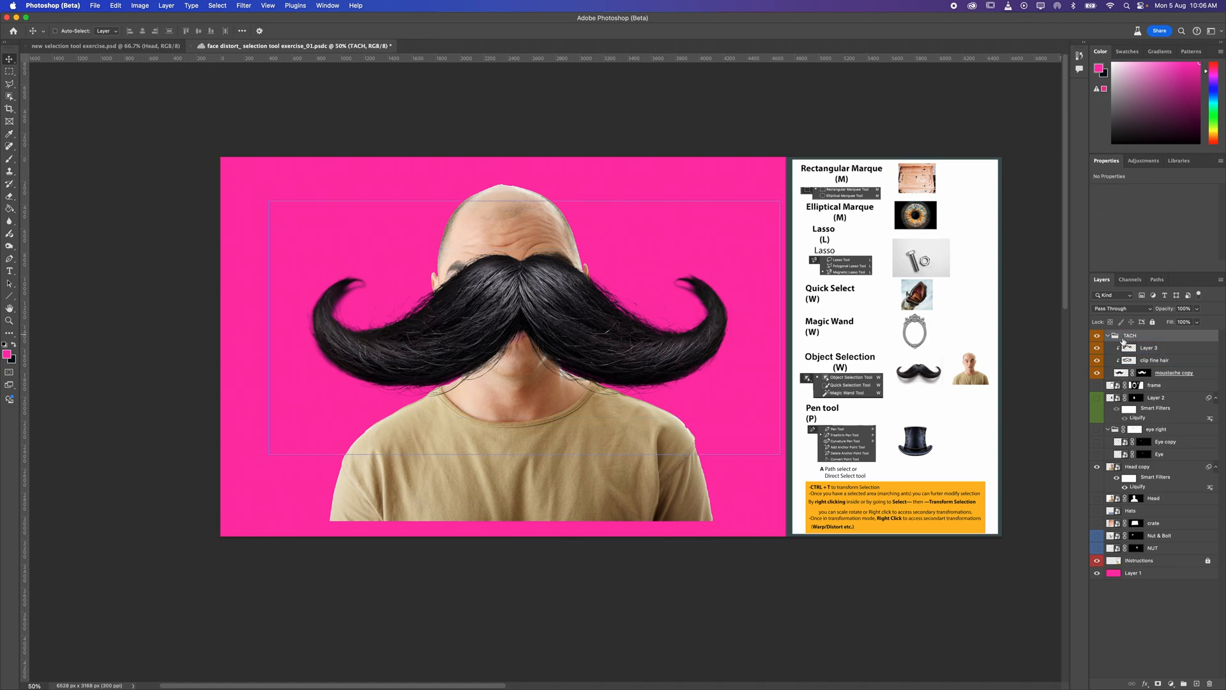
left_click(1133, 345)
left_click(1183, 373, "shift")
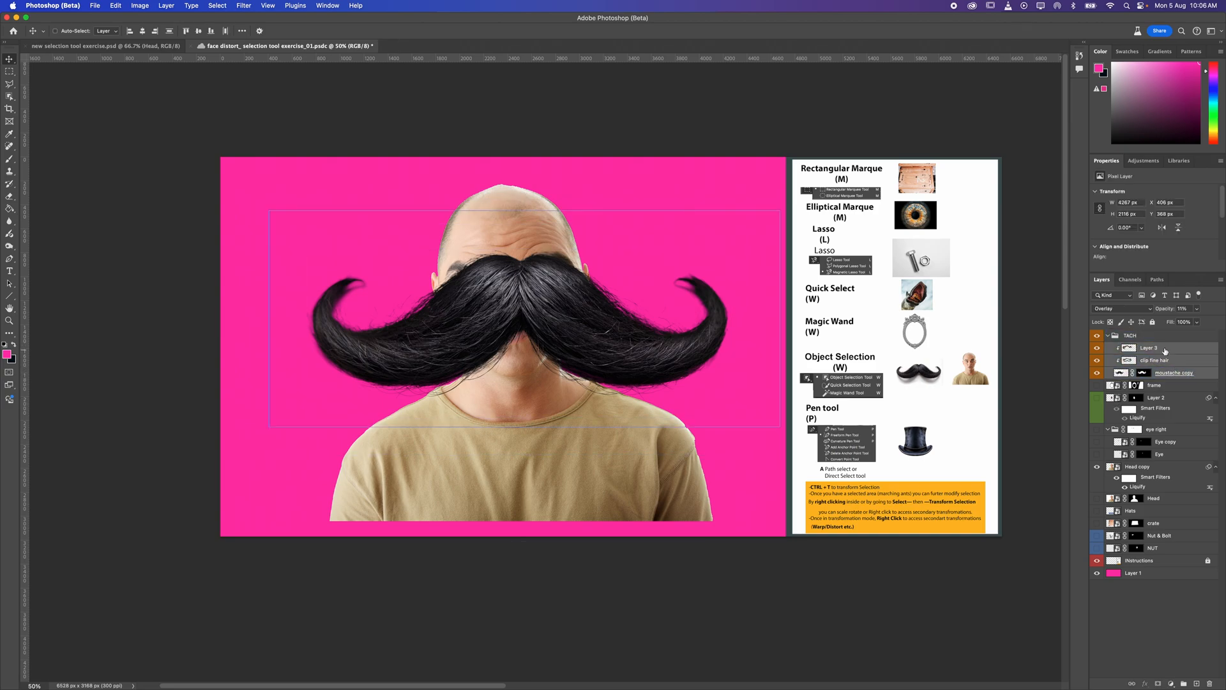
right_click(1162, 351)
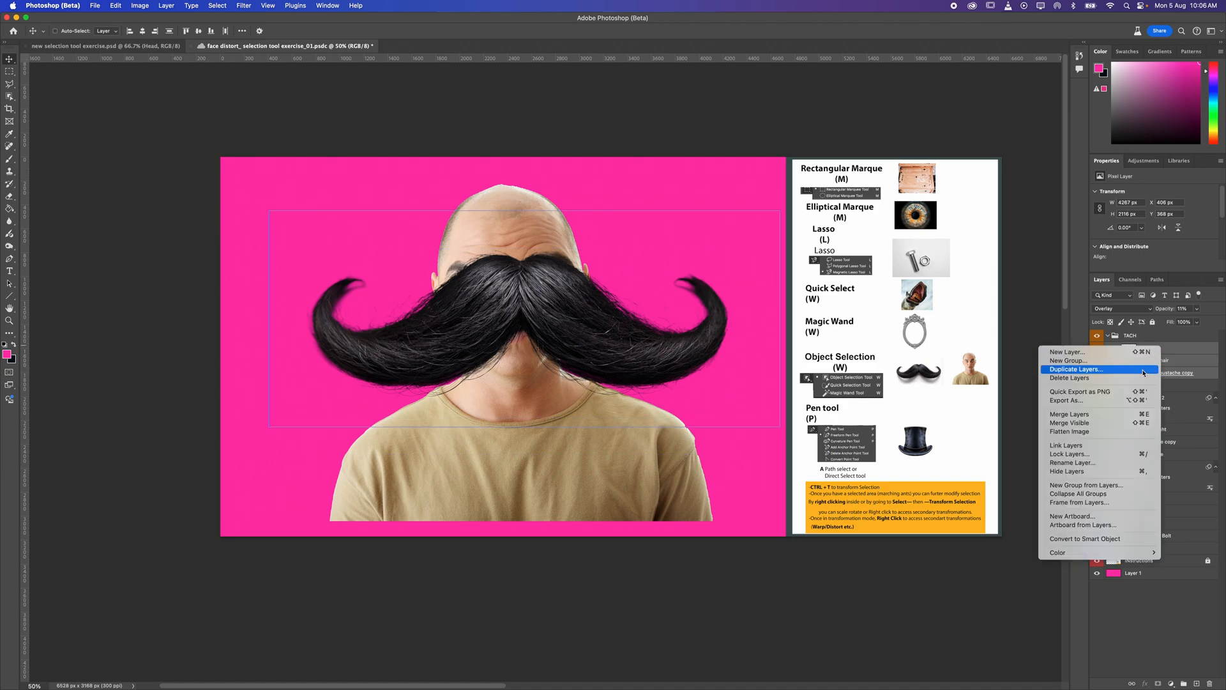
left_click(1098, 541)
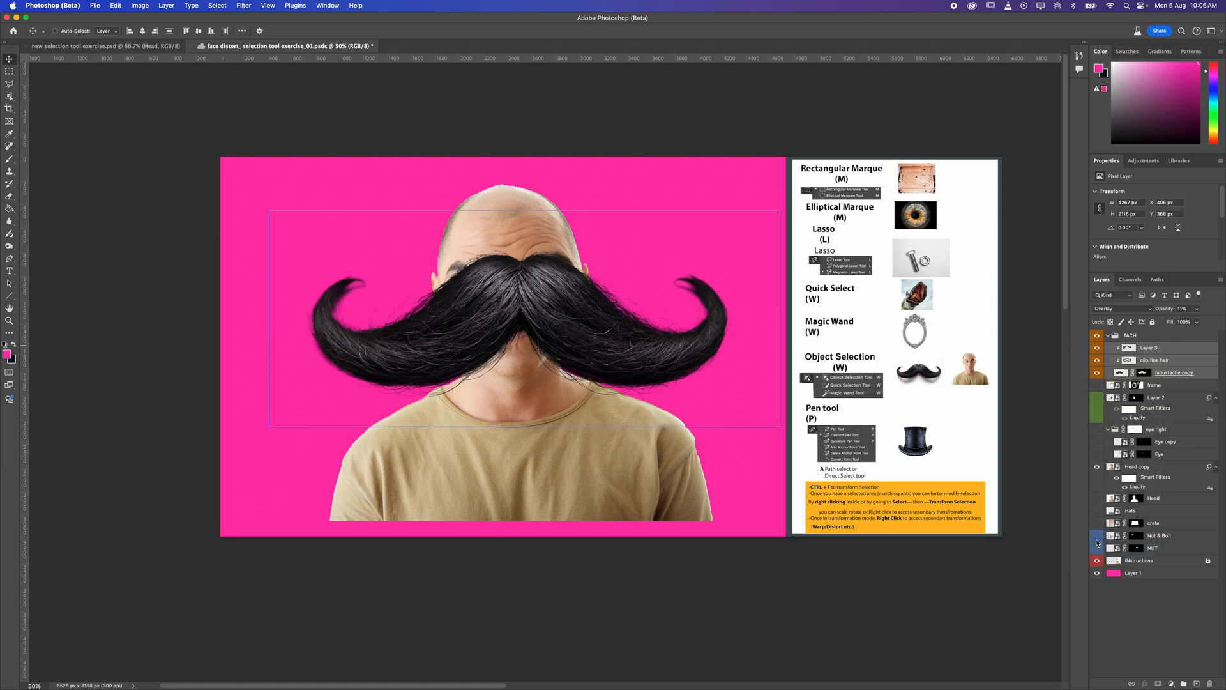
Ungroup the TACH group and move the moustache smart object below the man's eyes, to about X 783 px, Y 1048 px
right_click(1127, 335)
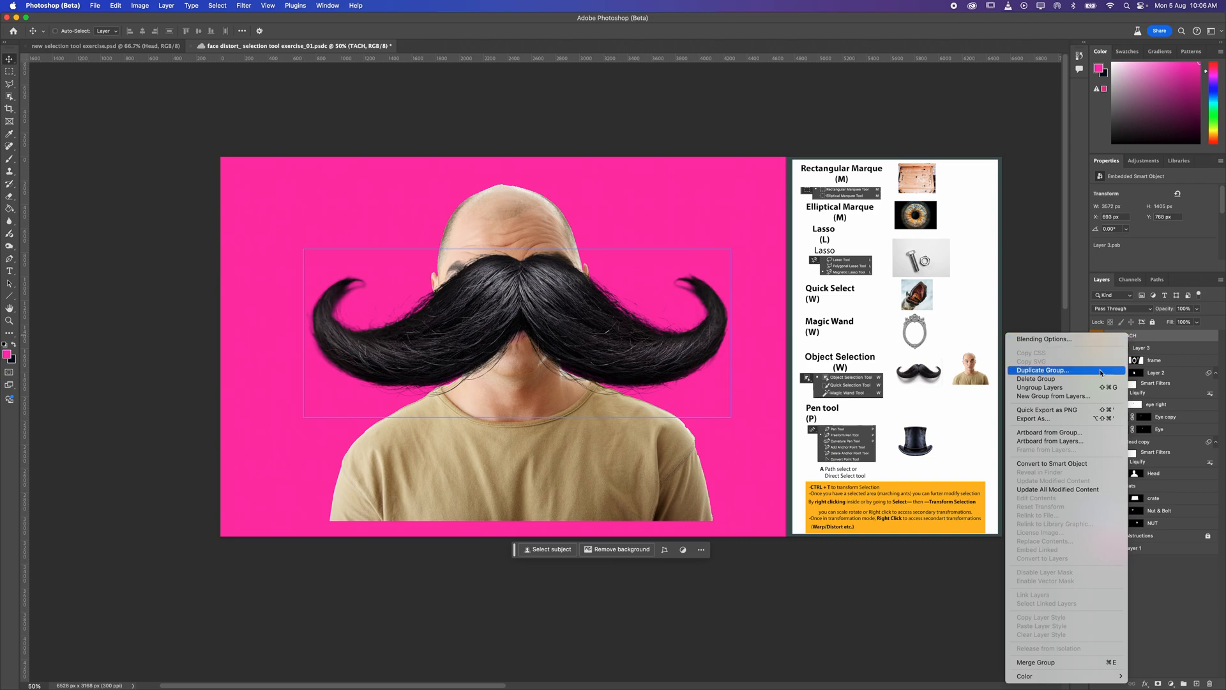
left_click(1058, 388)
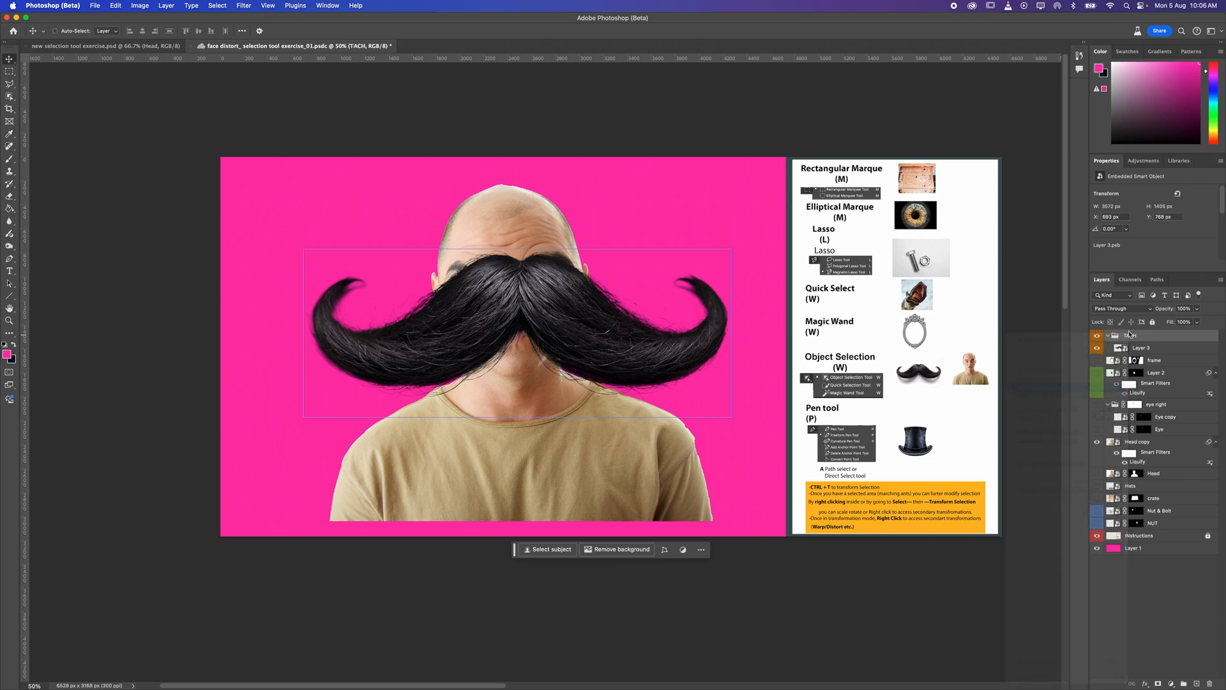
left_click(1098, 338)
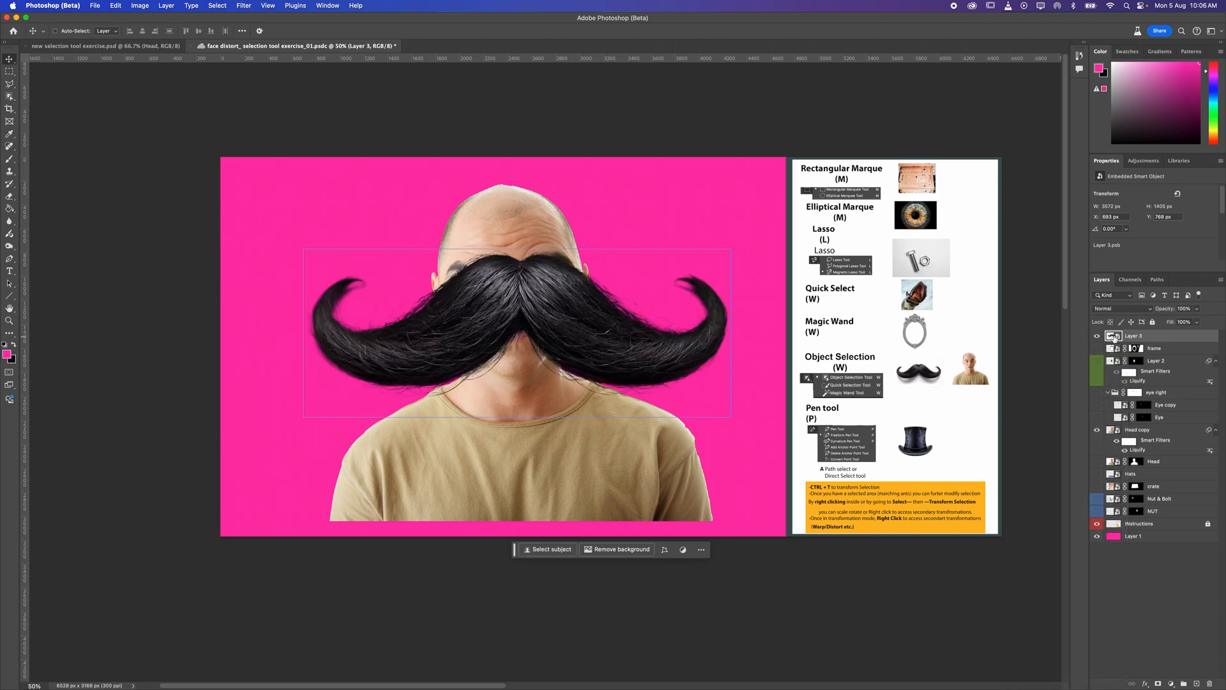
left_click_drag(586, 327, 601, 364)
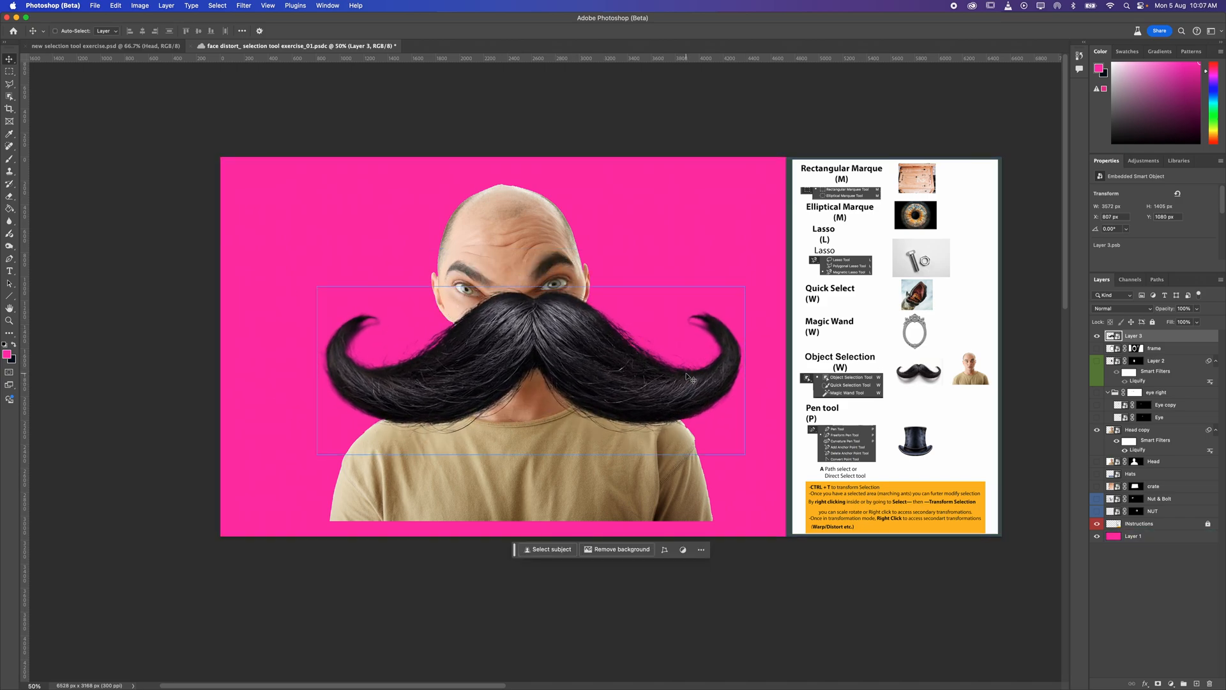
left_click_drag(702, 361, 700, 356)
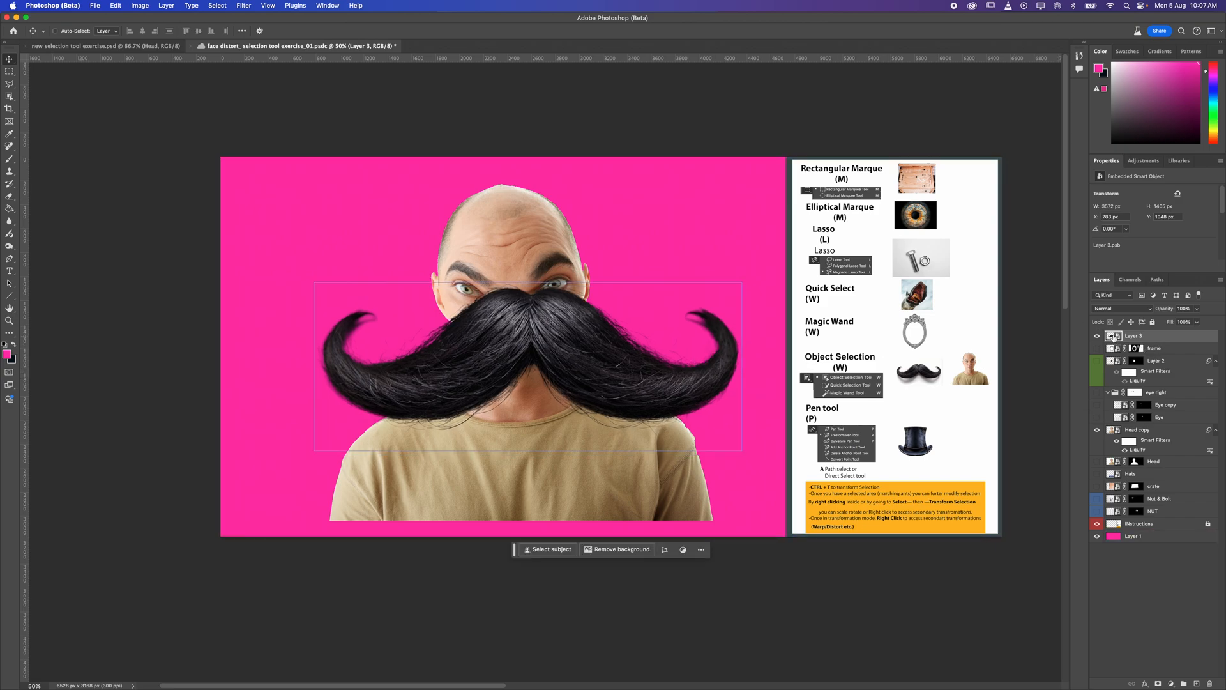
Try converting the moustache smart object back to layers, and undo the conversion
right_click(1113, 337)
left_click(1155, 338)
right_click(1169, 337)
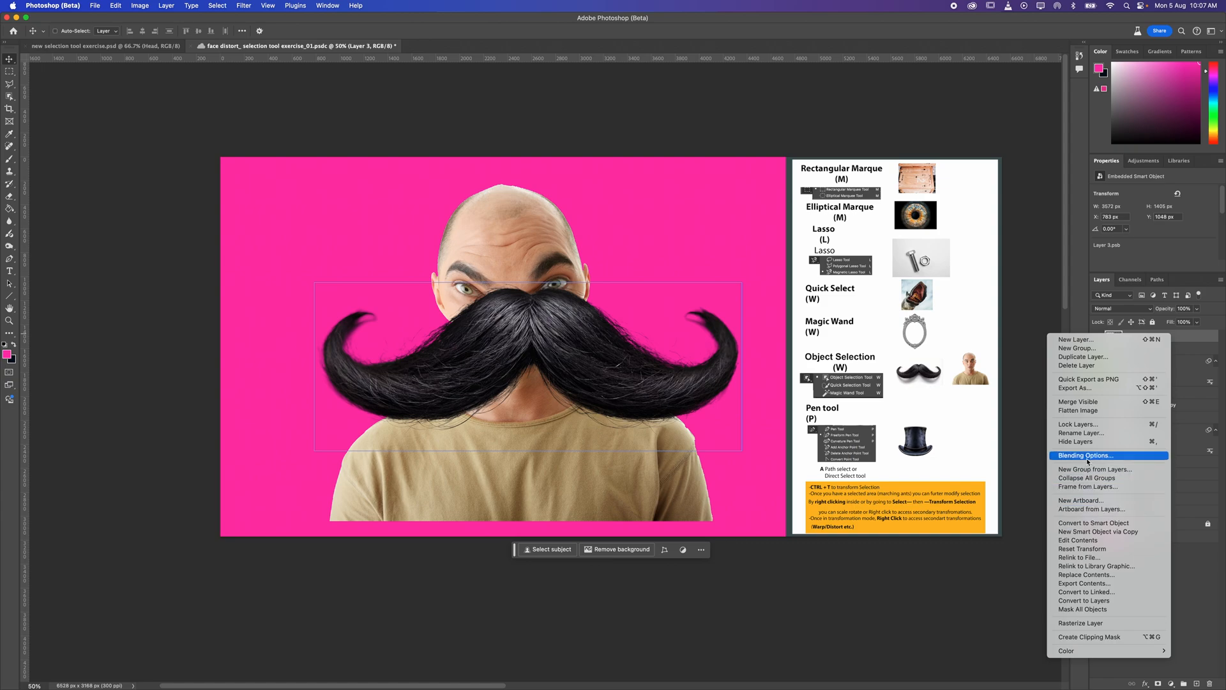
left_click(1091, 602)
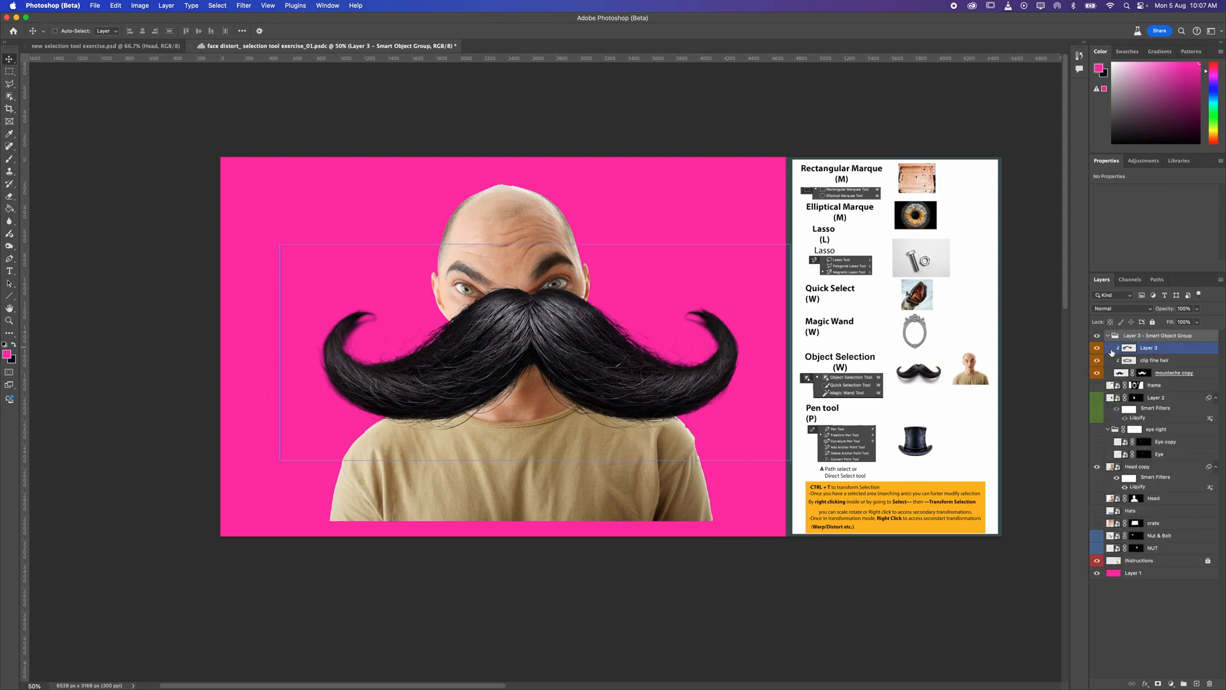
left_click(1143, 362)
key("super+z")
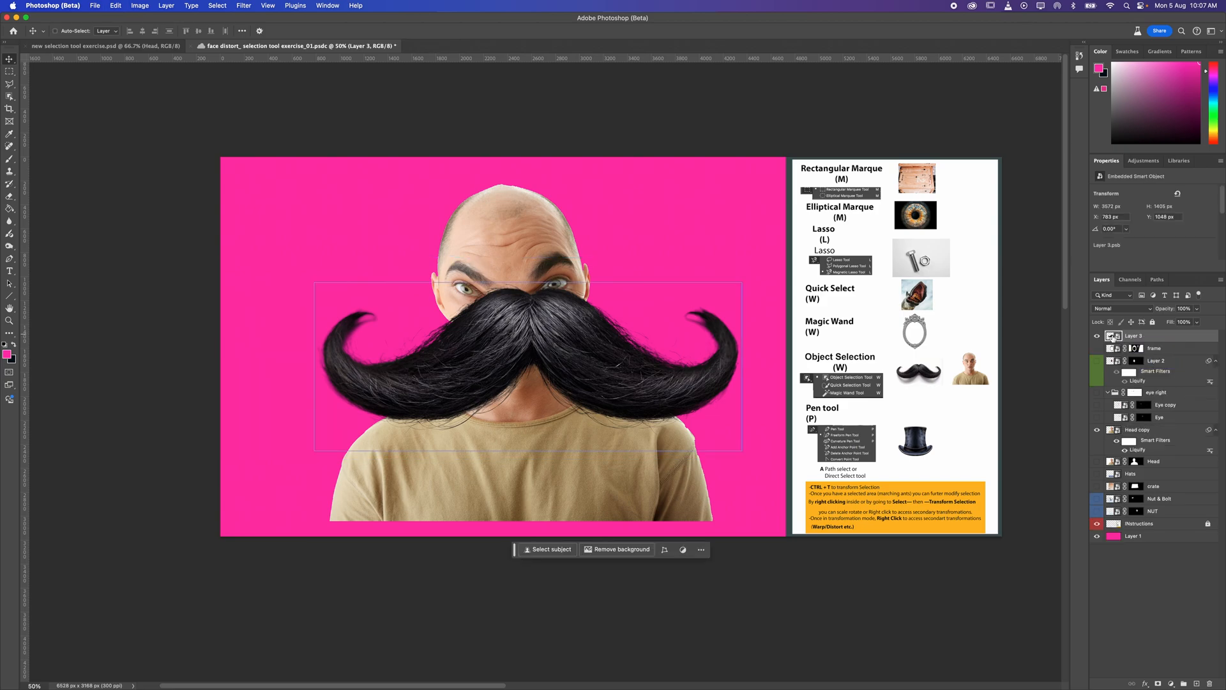
Open the moustache smart object's contents, review its three layers by toggling their visibility, and close the document with changes saved
double_click(1111, 338)
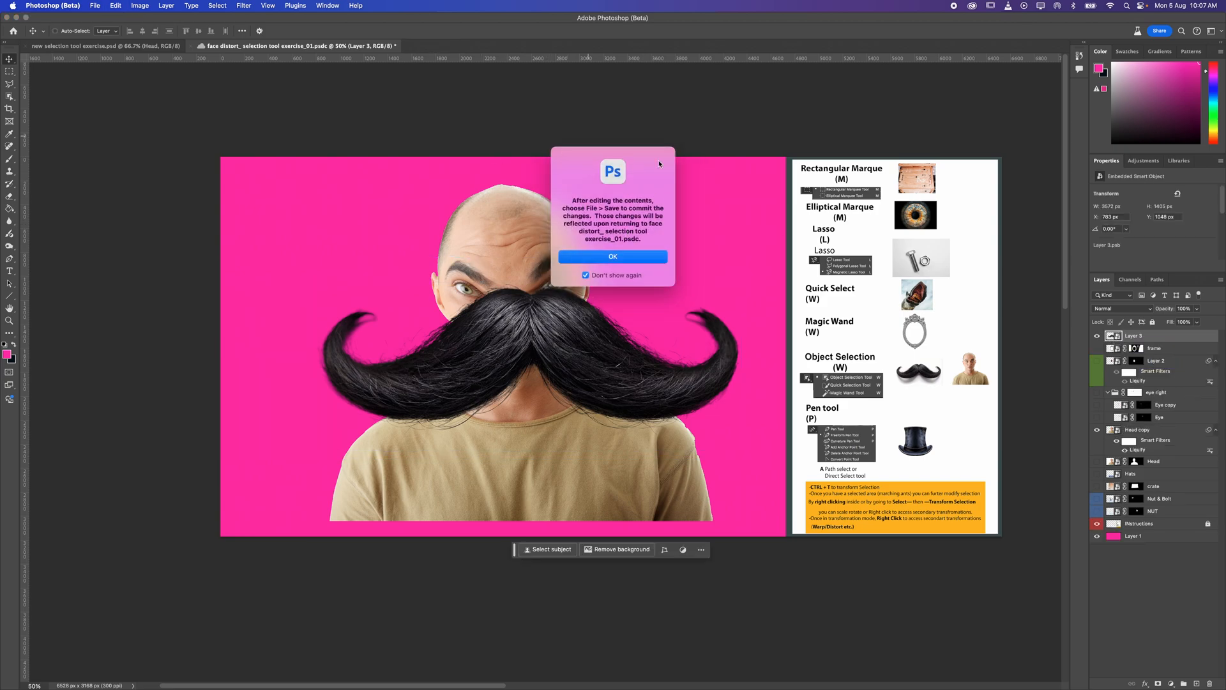
left_click(621, 261)
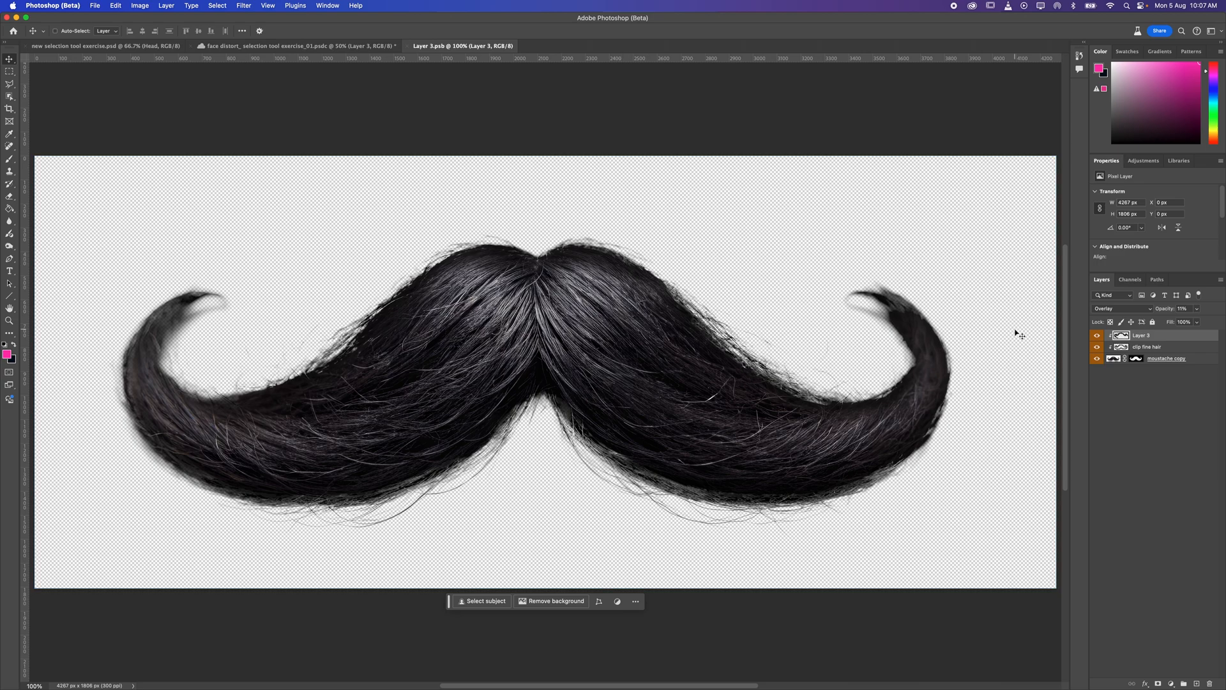
left_click(1097, 348)
left_click(1097, 335)
left_click(1097, 360)
left_click(1097, 360)
left_click(1097, 348)
left_click(1097, 336)
left_click(409, 46)
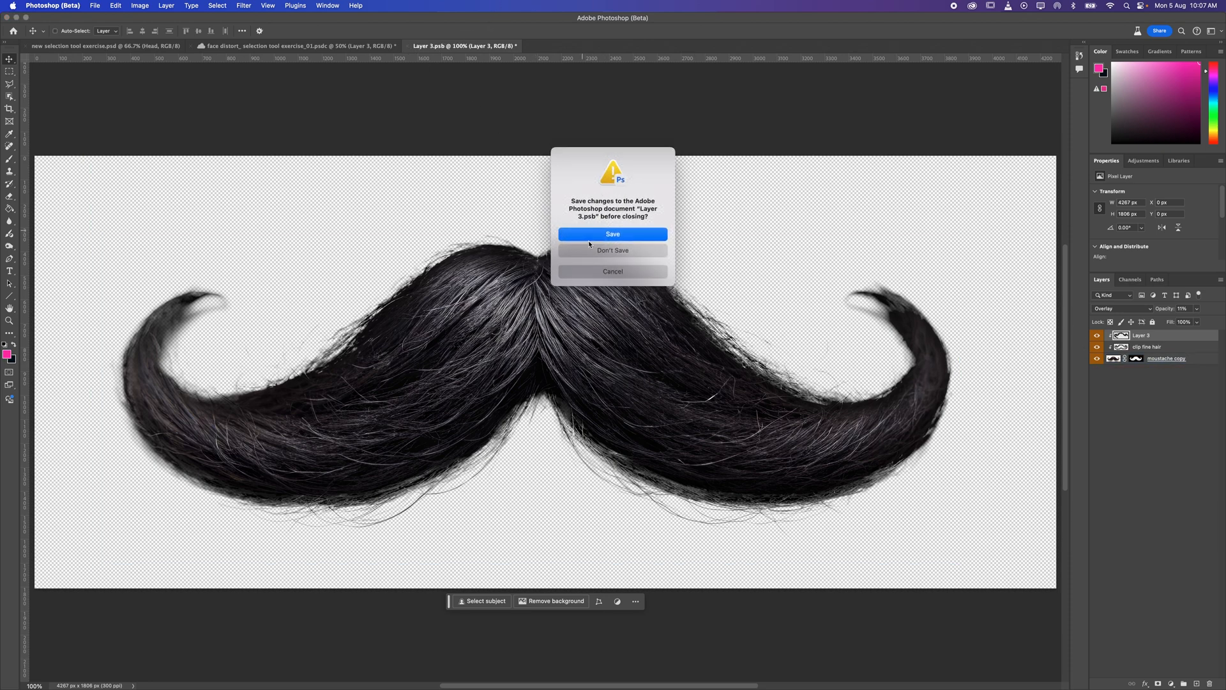
key("Return")
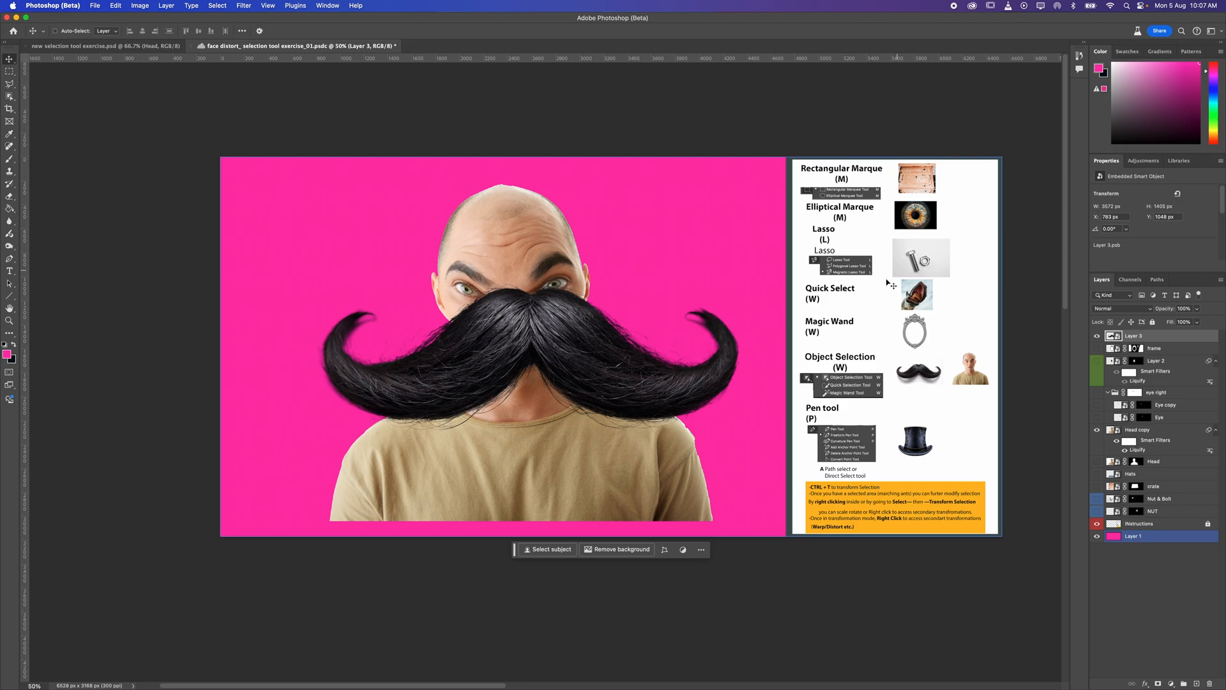
Scale the moustache smart object to about 39% and place it under the man's nose
key("super+t")
left_click_drag(790, 244, 522, 358)
left_click_drag(454, 410, 575, 341)
left_click_drag(638, 294, 619, 295)
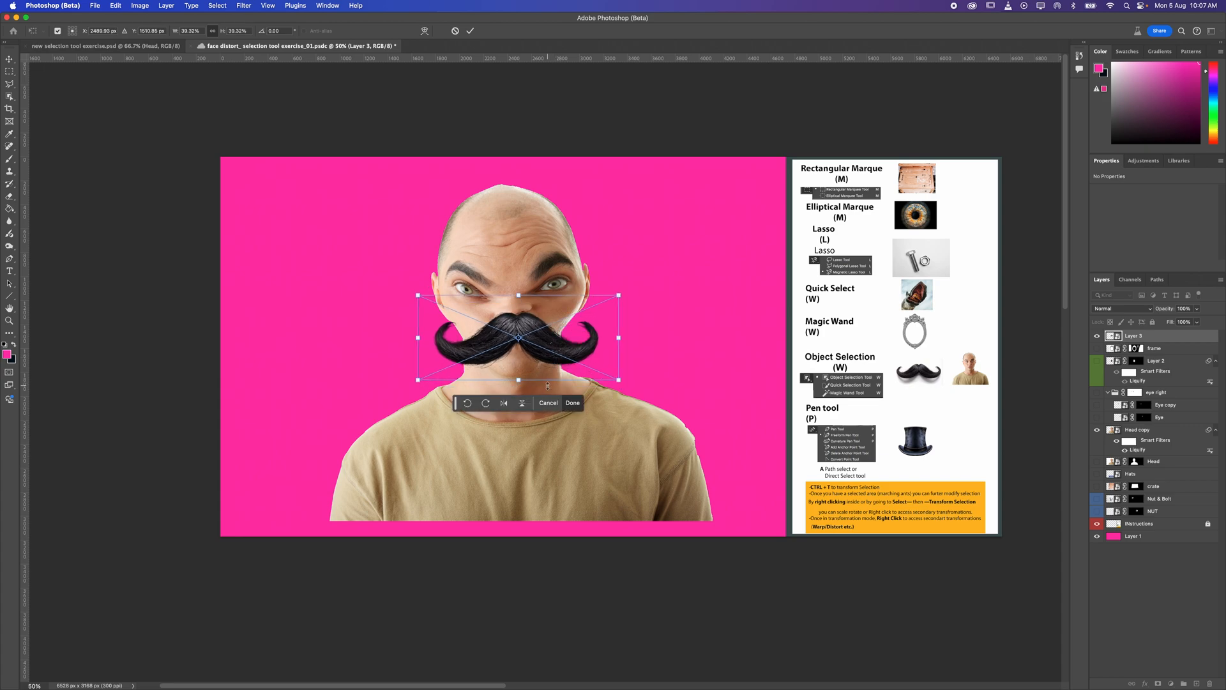